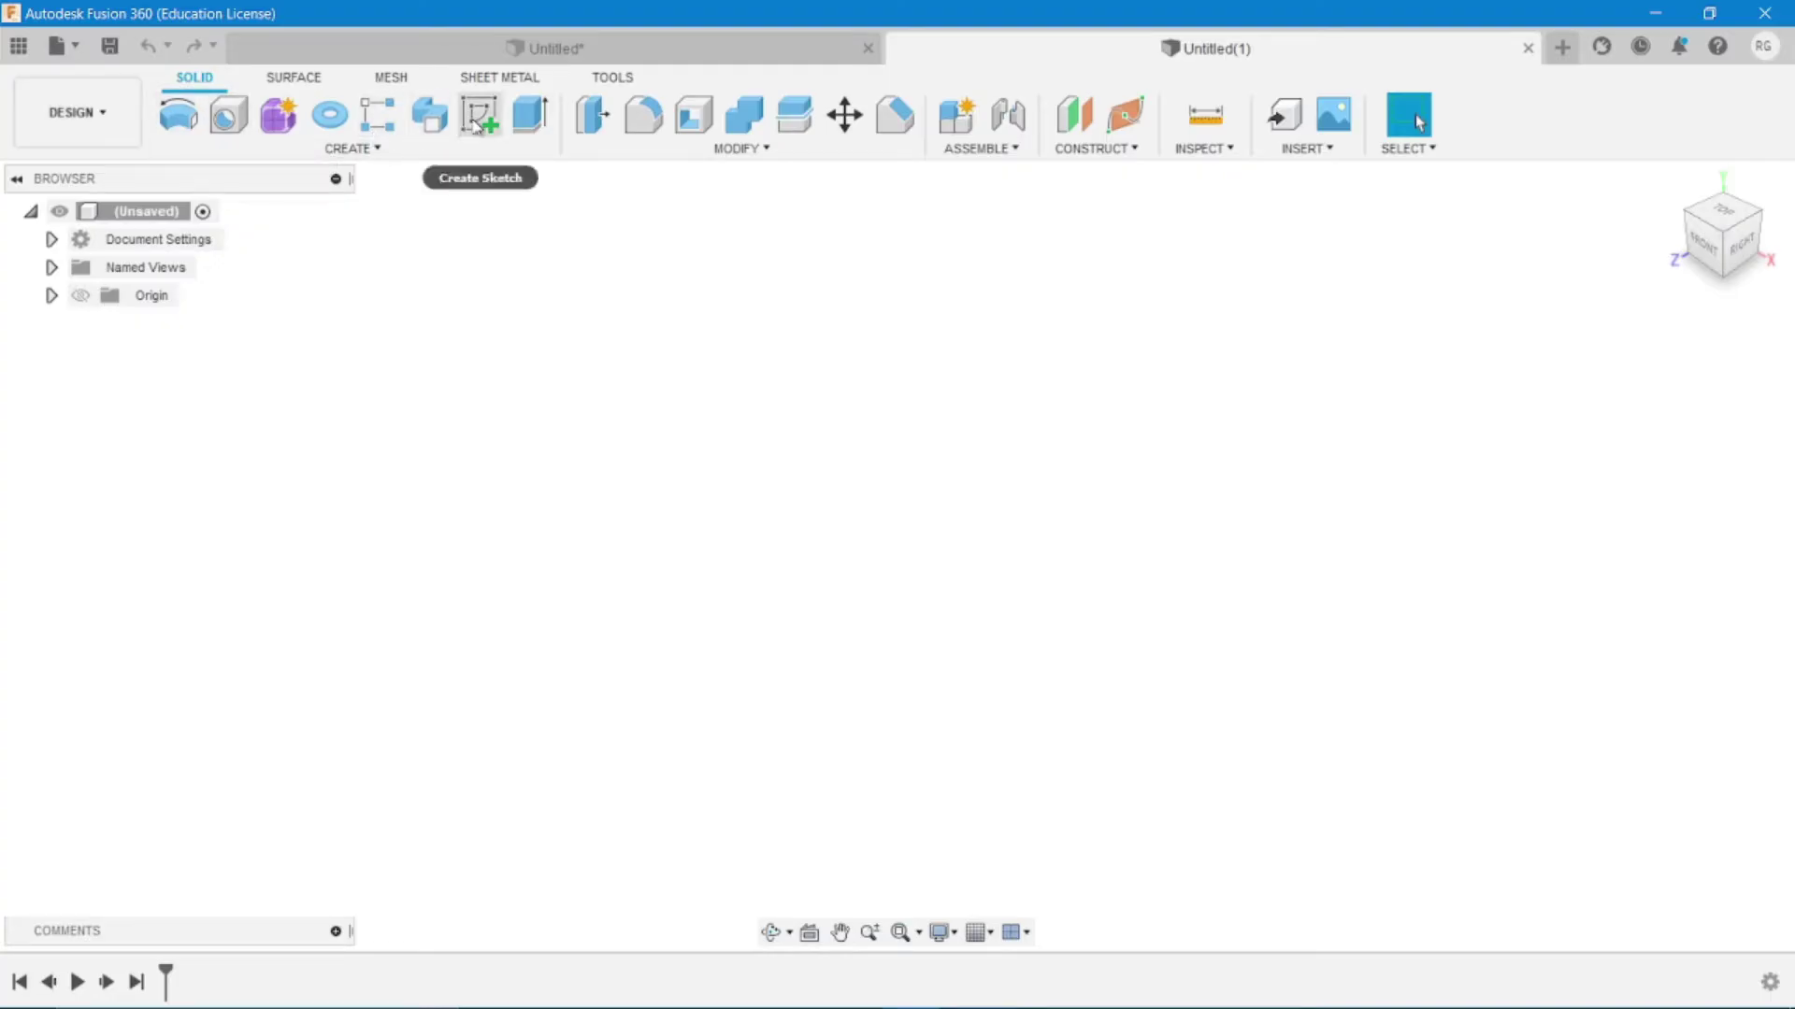
Sketch a 25.40 mm diameter circle at the origin on the front plane
{"action": "left_click", "coordinate": [476, 118]}
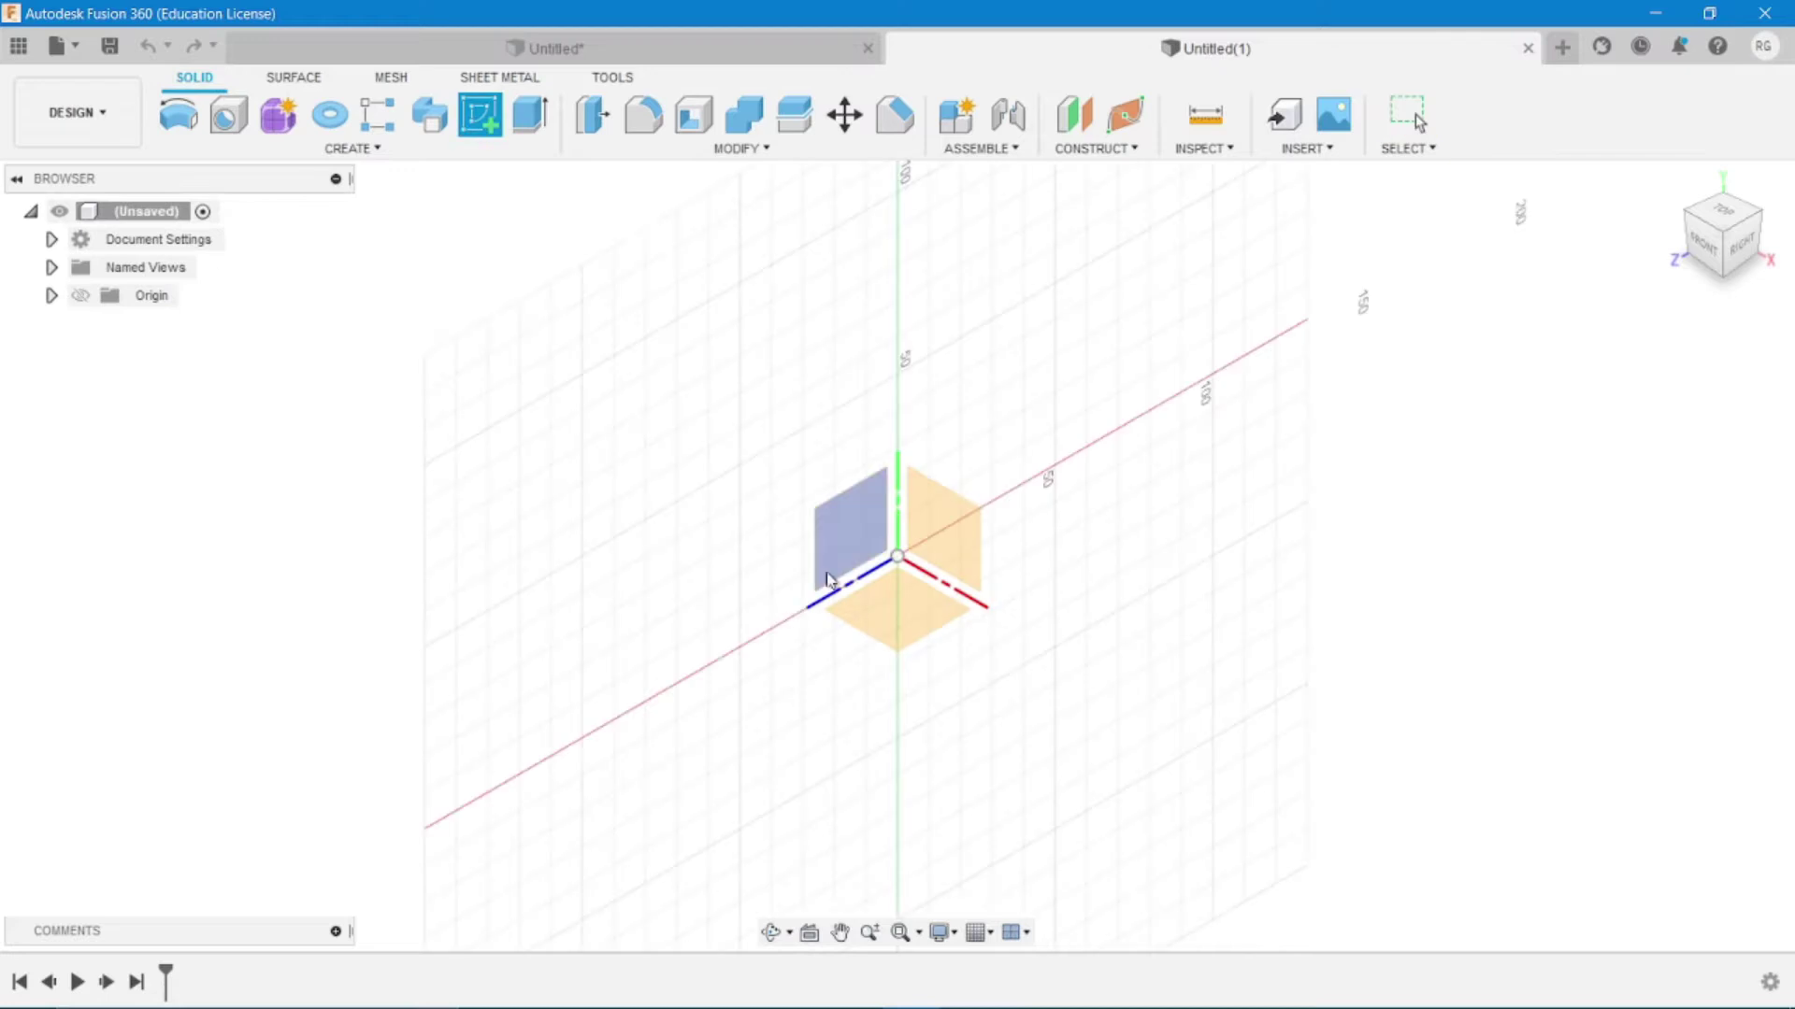
{"action": "left_click", "coordinate": [981, 542]}
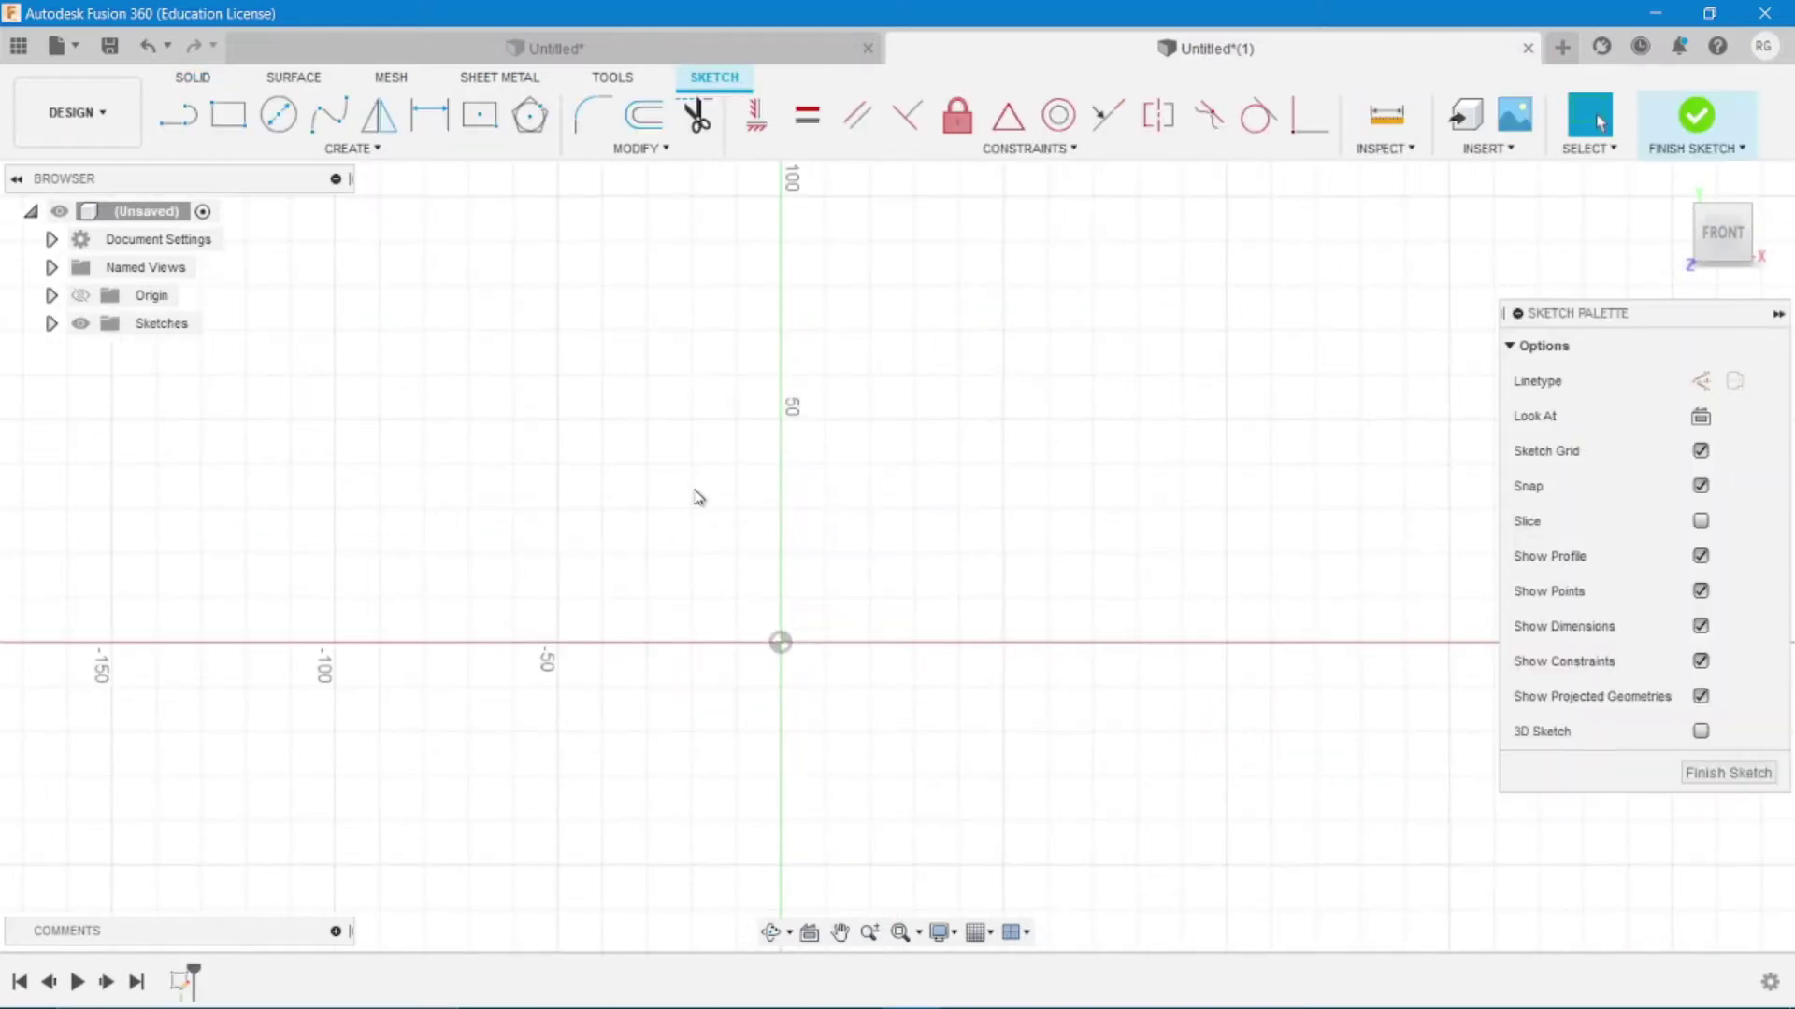
{"action": "left_click", "coordinate": [278, 114]}
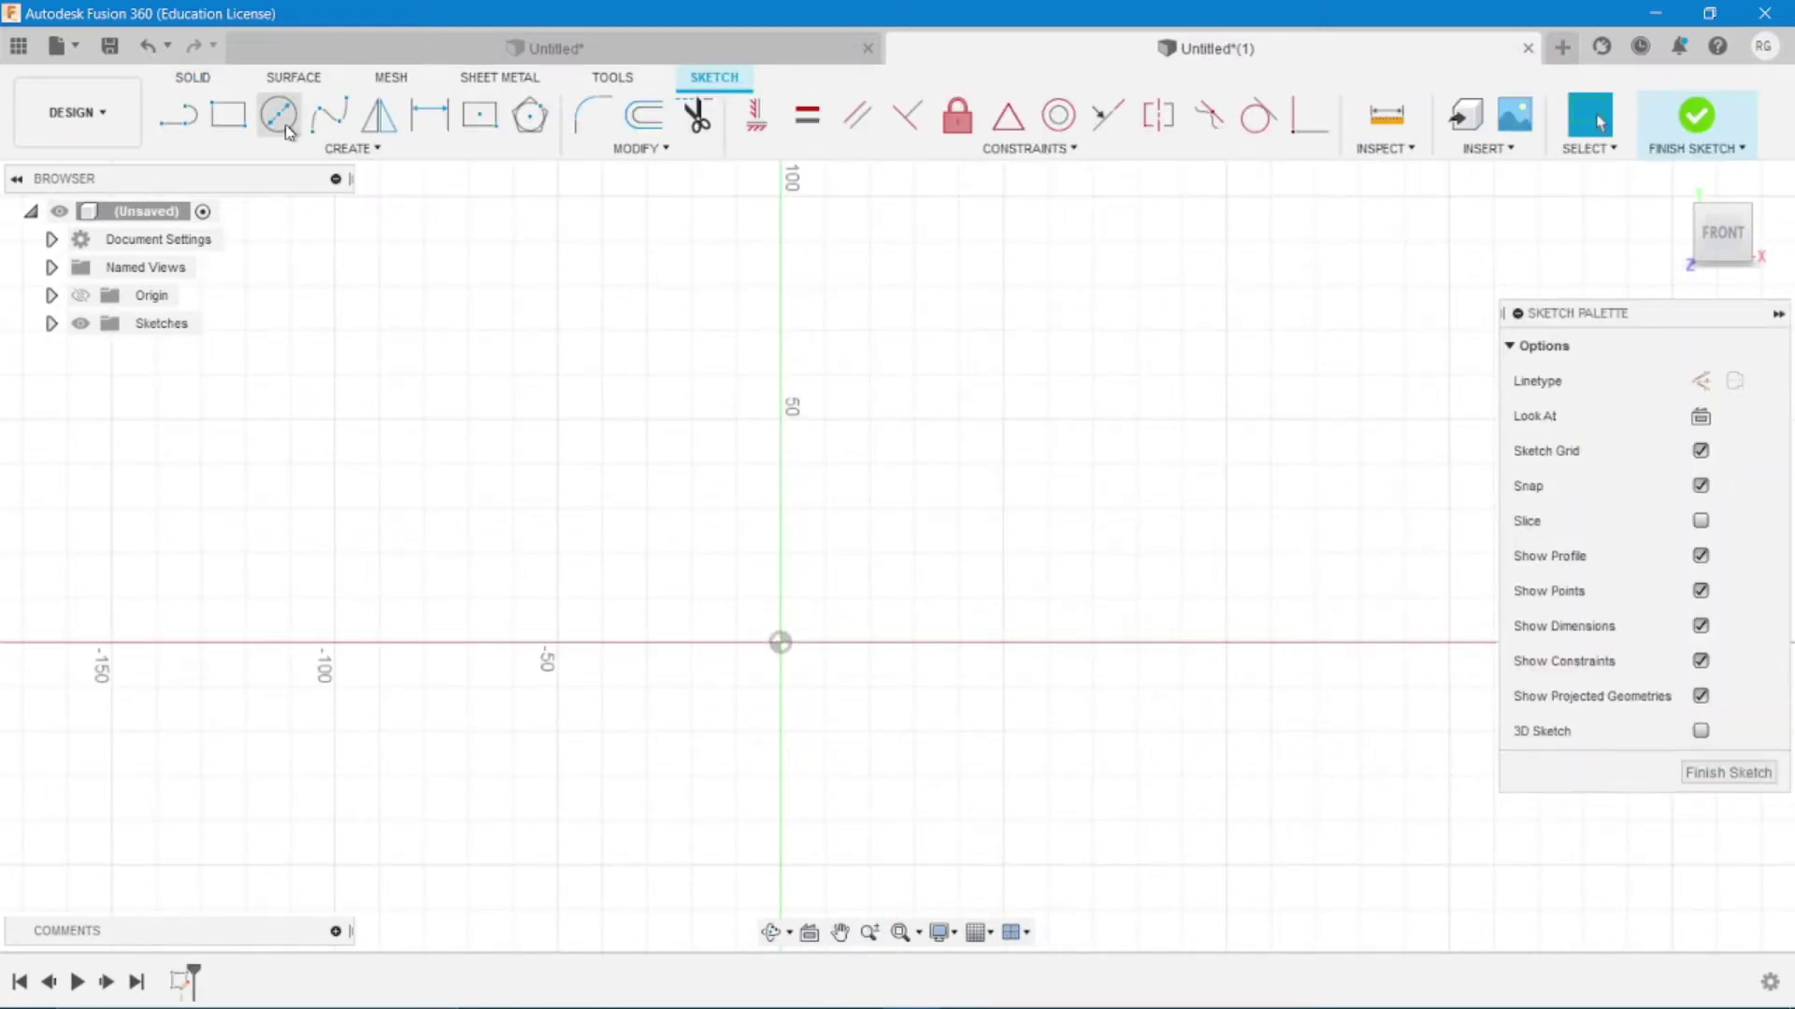
{"action": "left_click", "coordinate": [782, 643]}
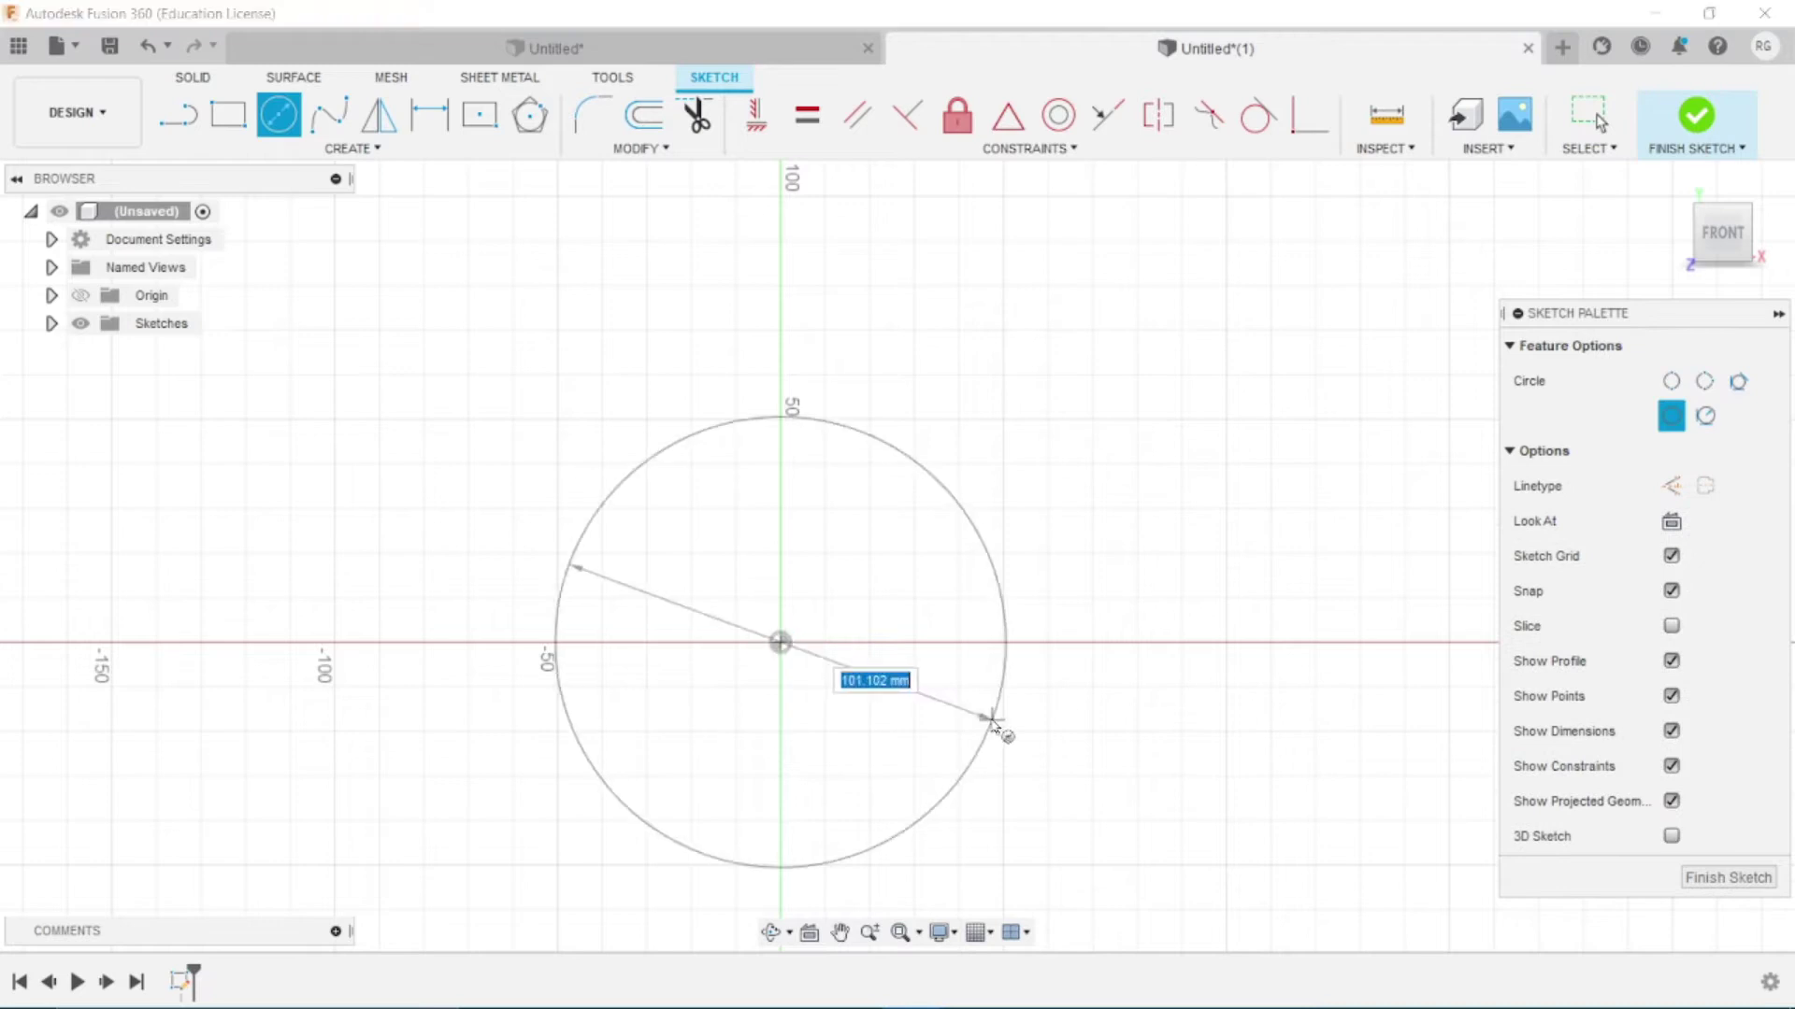
{"action": "left_click", "coordinate": [933, 697]}
{"action": "key", "text": "d"}
{"action": "left_click", "coordinate": [934, 697]}
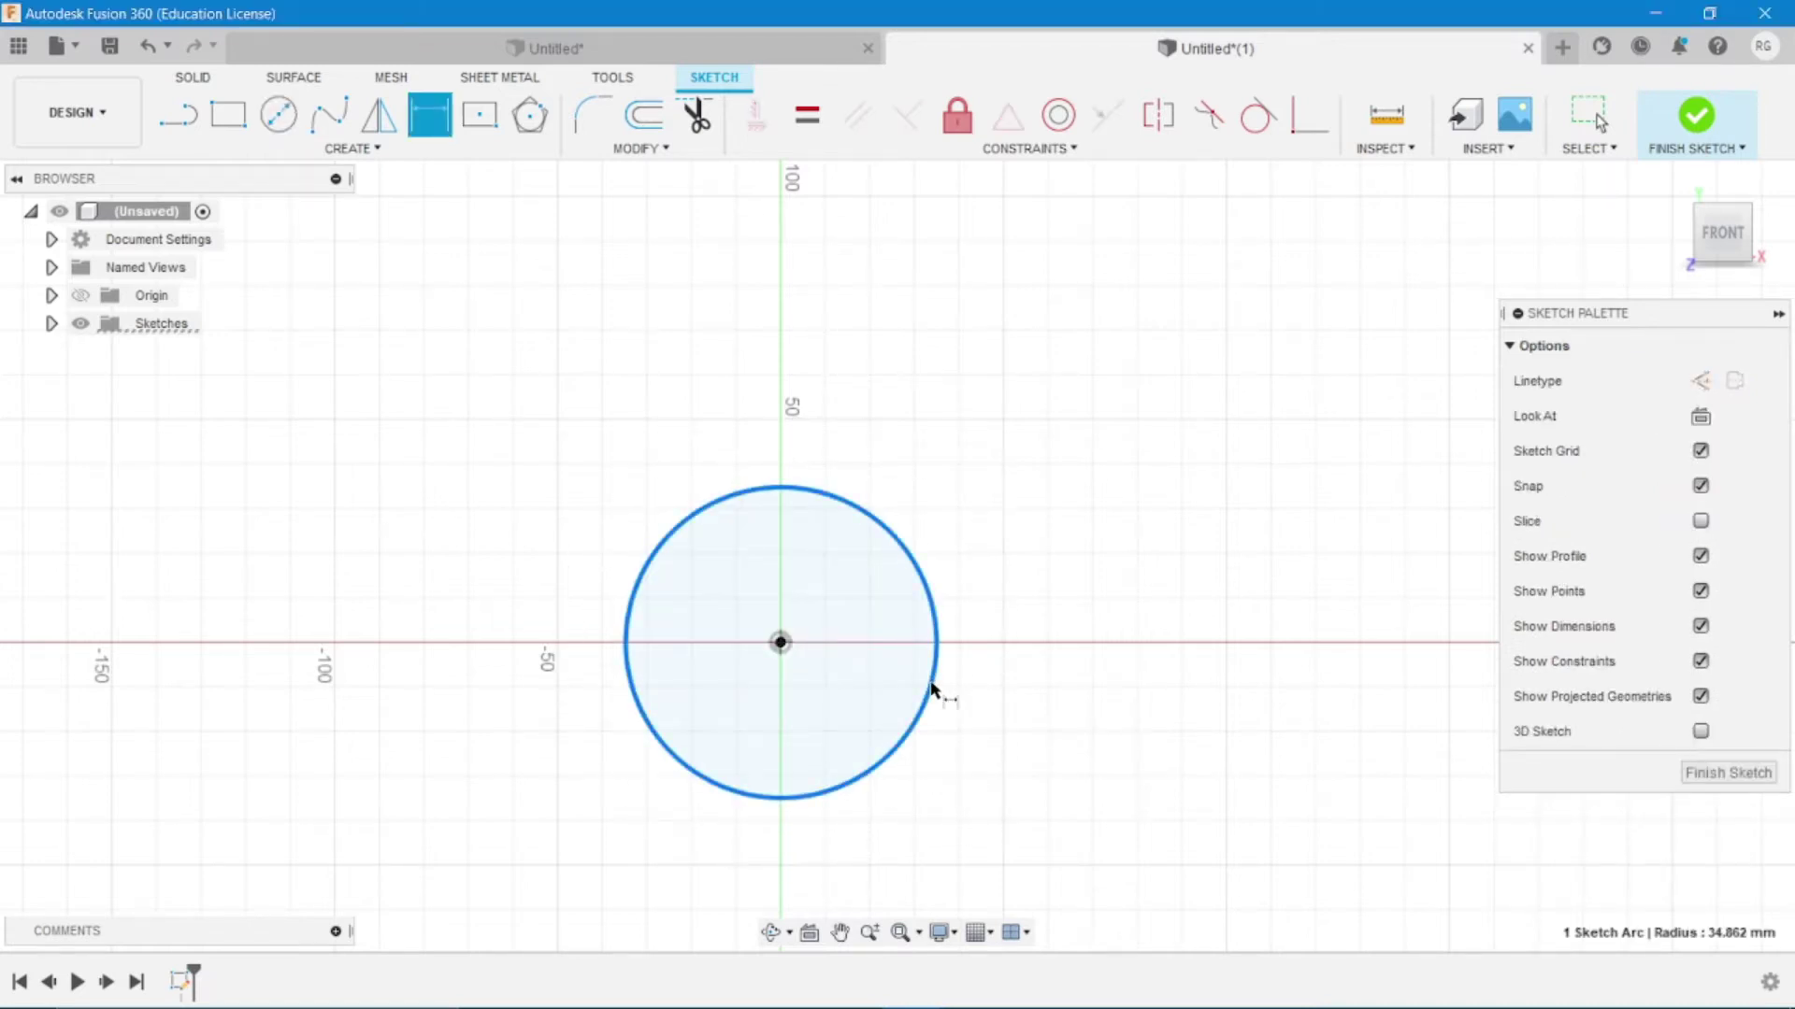
{"action": "left_click", "coordinate": [988, 703]}
{"action": "type", "text": "25.4"}
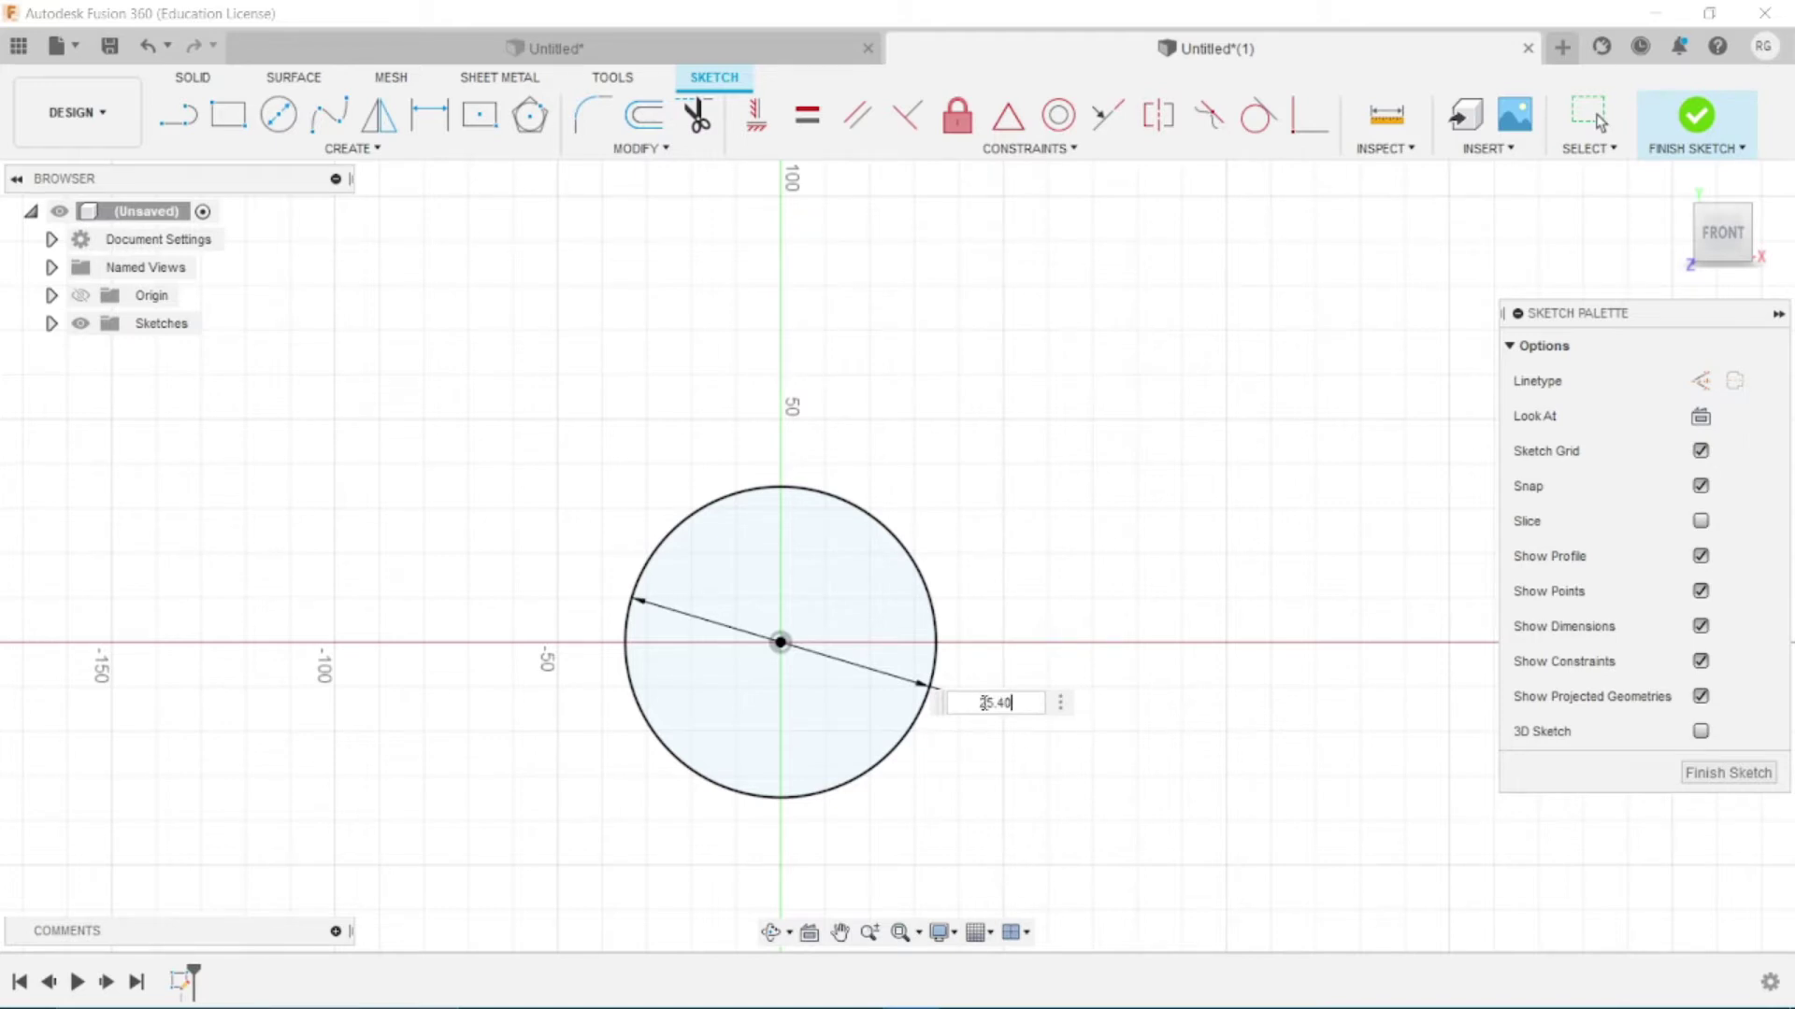
{"action": "key", "text": "Return"}
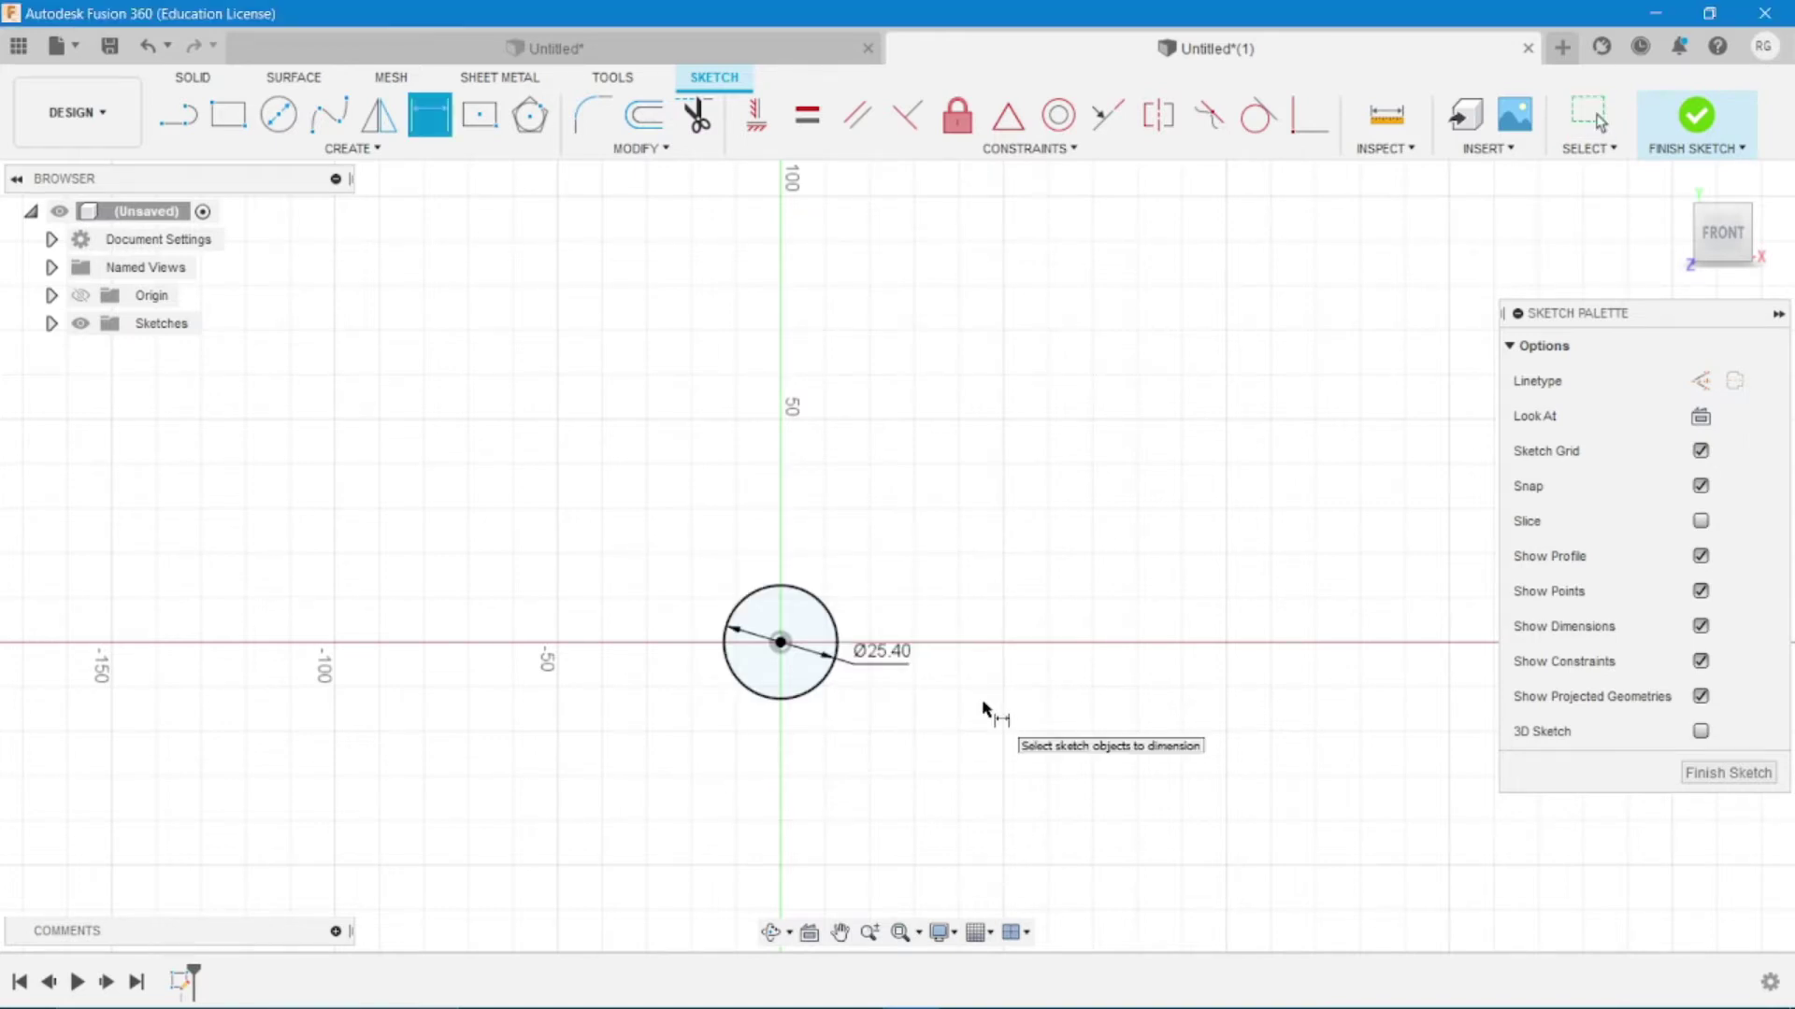
Extrude the circle 75 mm into a new solid cylinder body
{"action": "left_click", "coordinate": [1699, 137]}
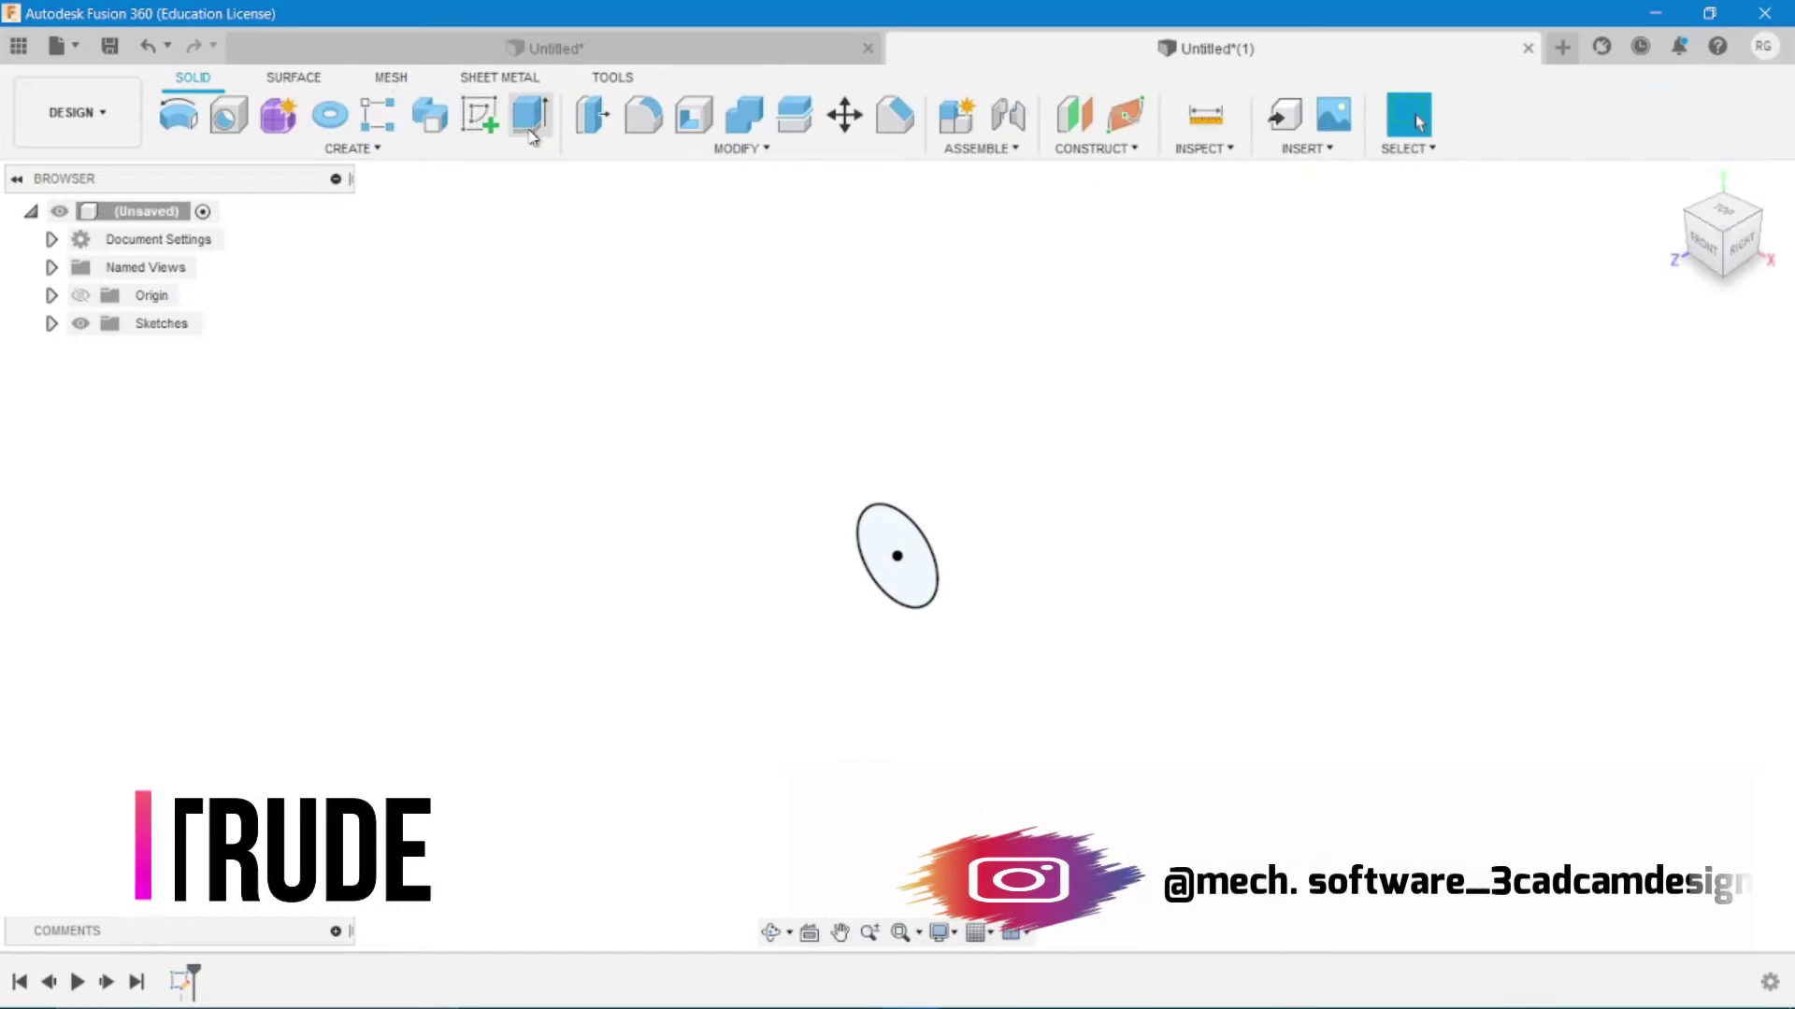
{"action": "left_click", "coordinate": [530, 130]}
{"action": "type", "text": "75"}
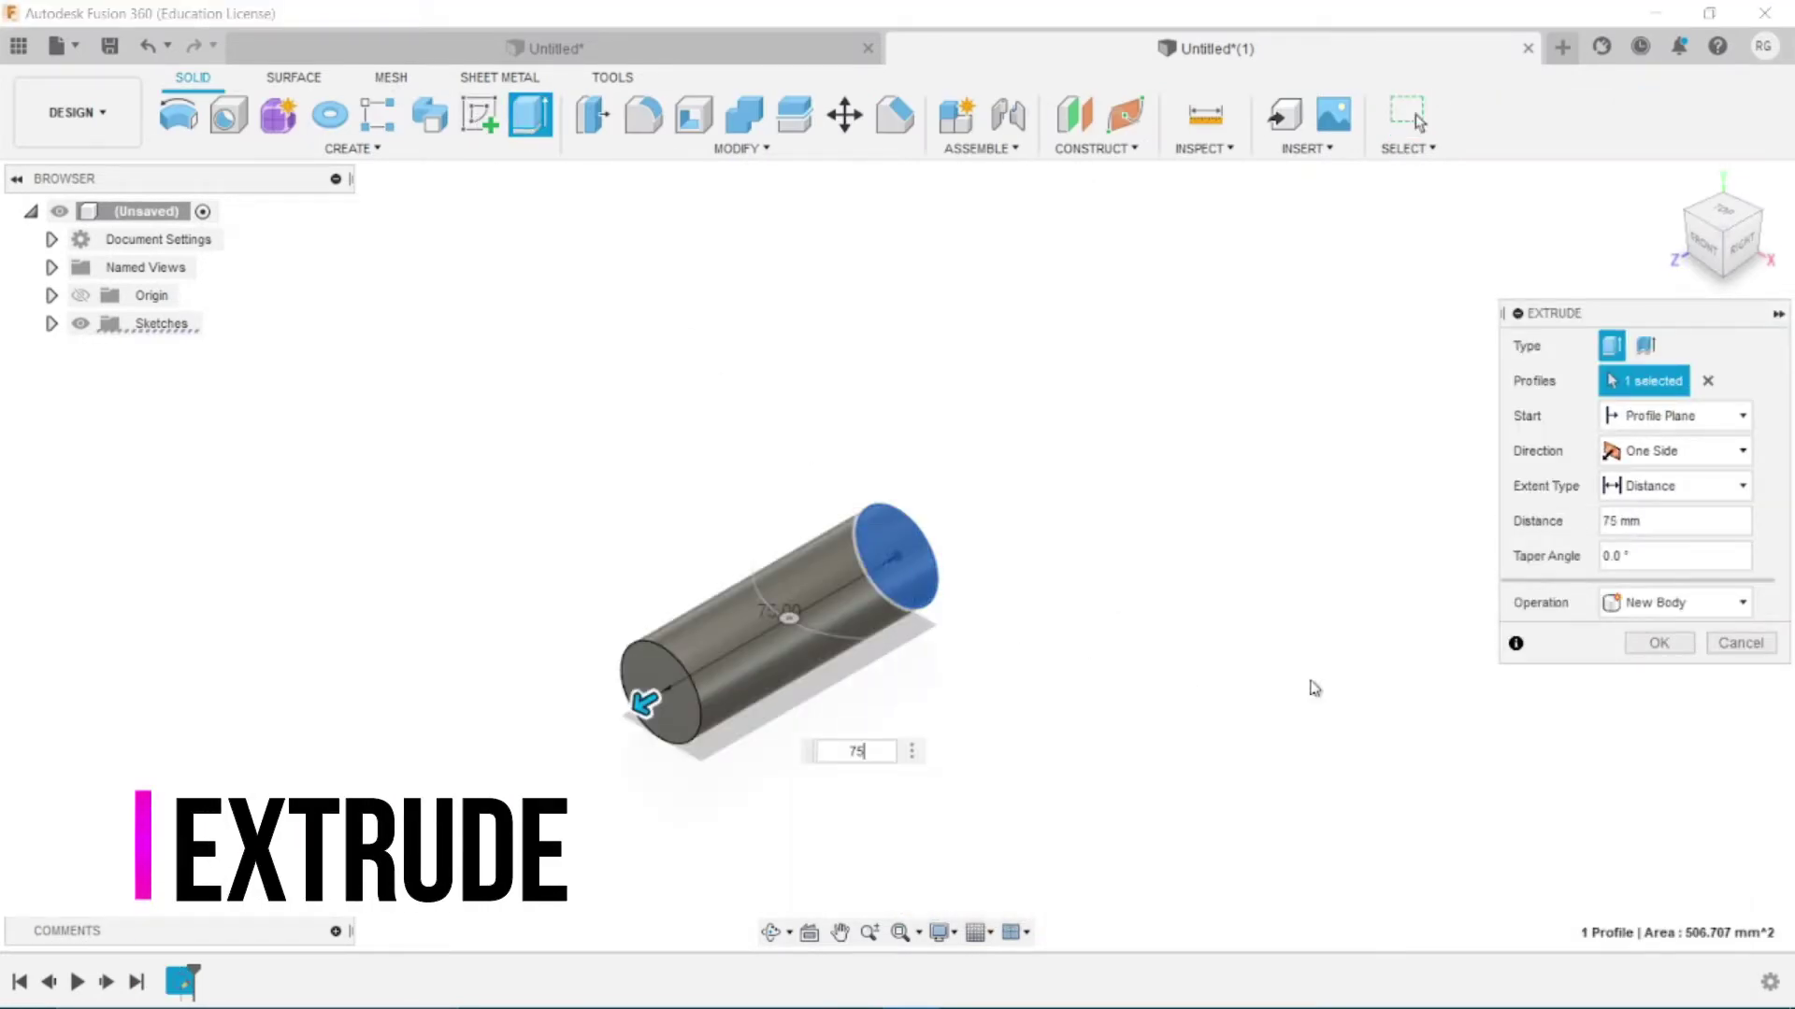
{"action": "left_click", "coordinate": [1660, 643]}
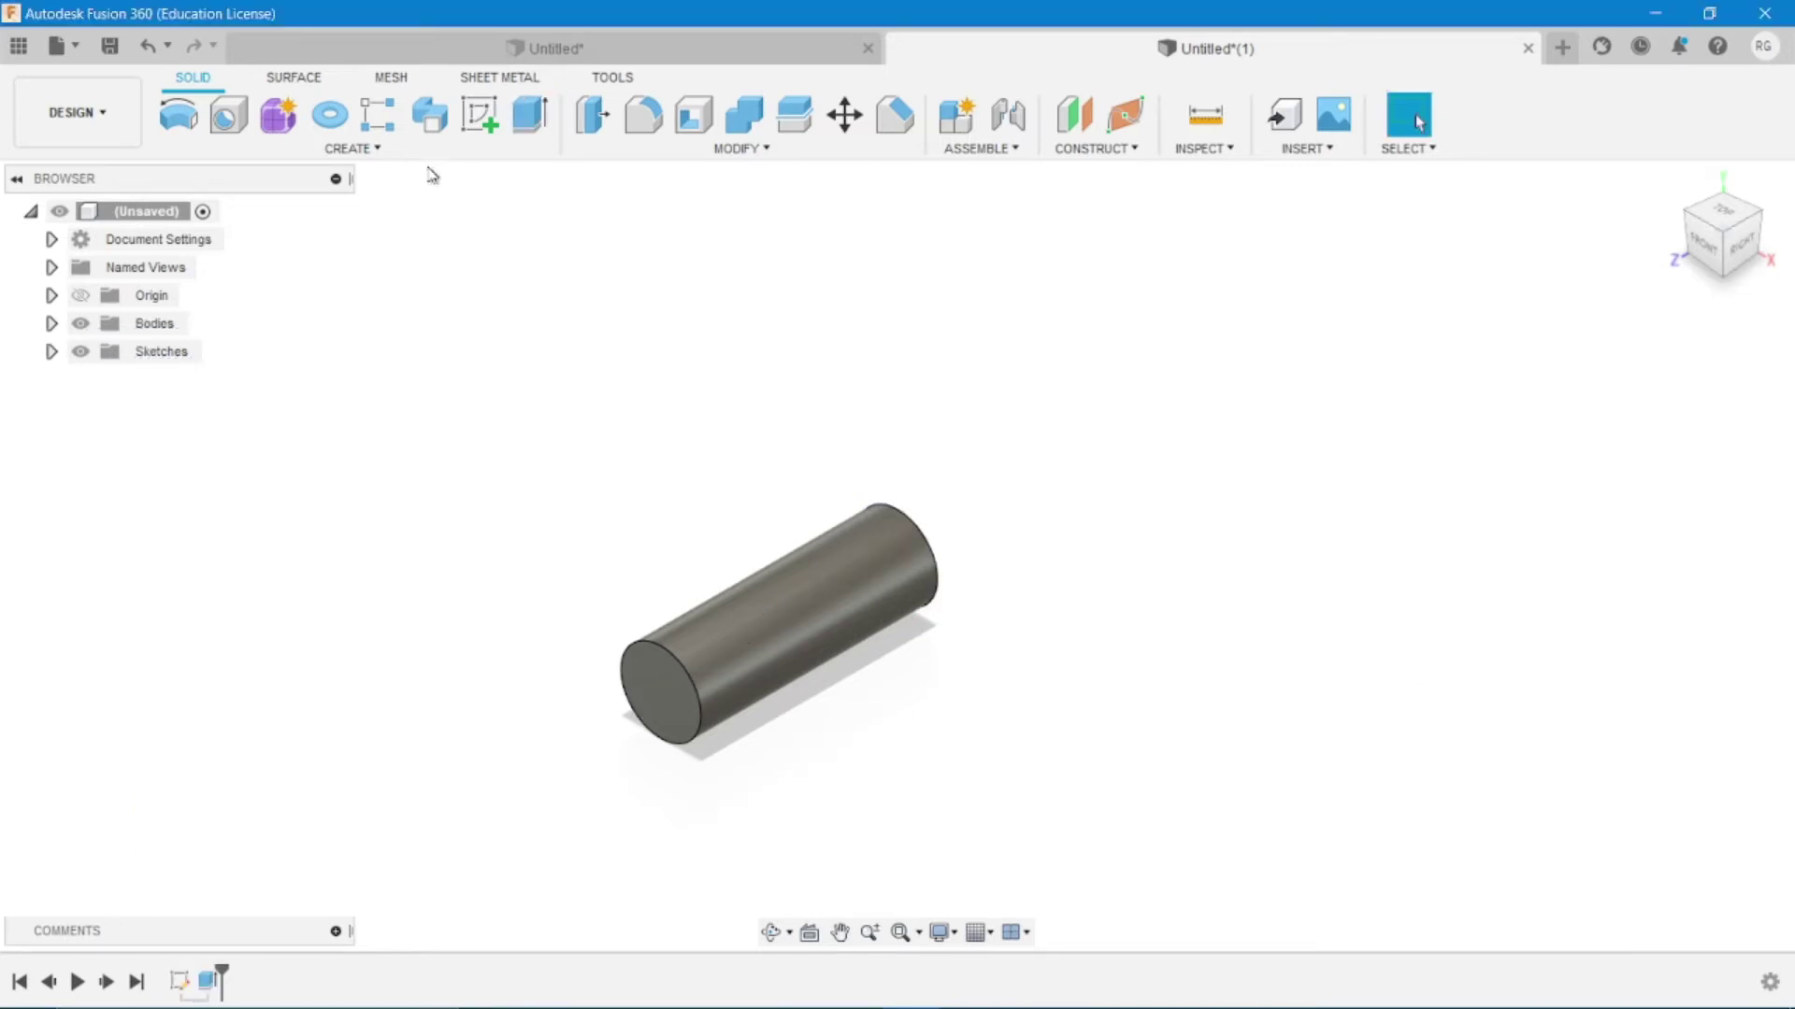
Sketch a 14.50 mm circle centred at the origin on the cylinder's end face
{"action": "left_click", "coordinate": [472, 116]}
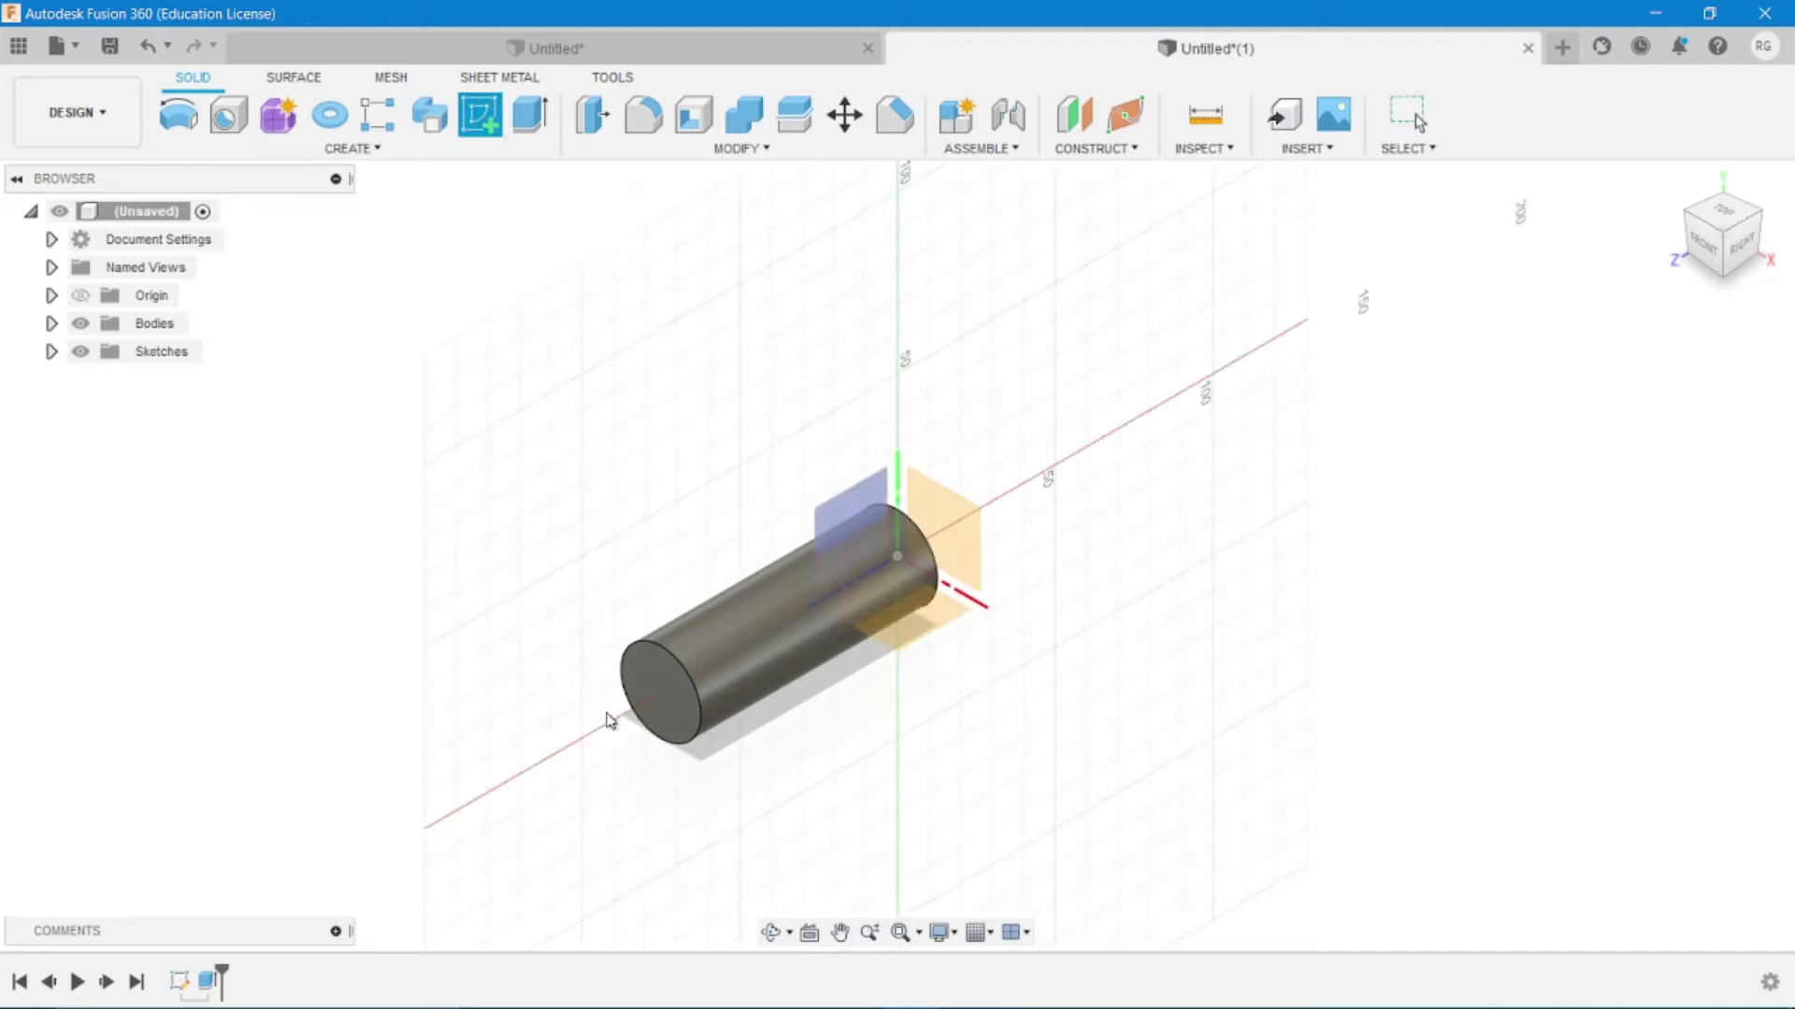
{"action": "left_click", "coordinate": [685, 740]}
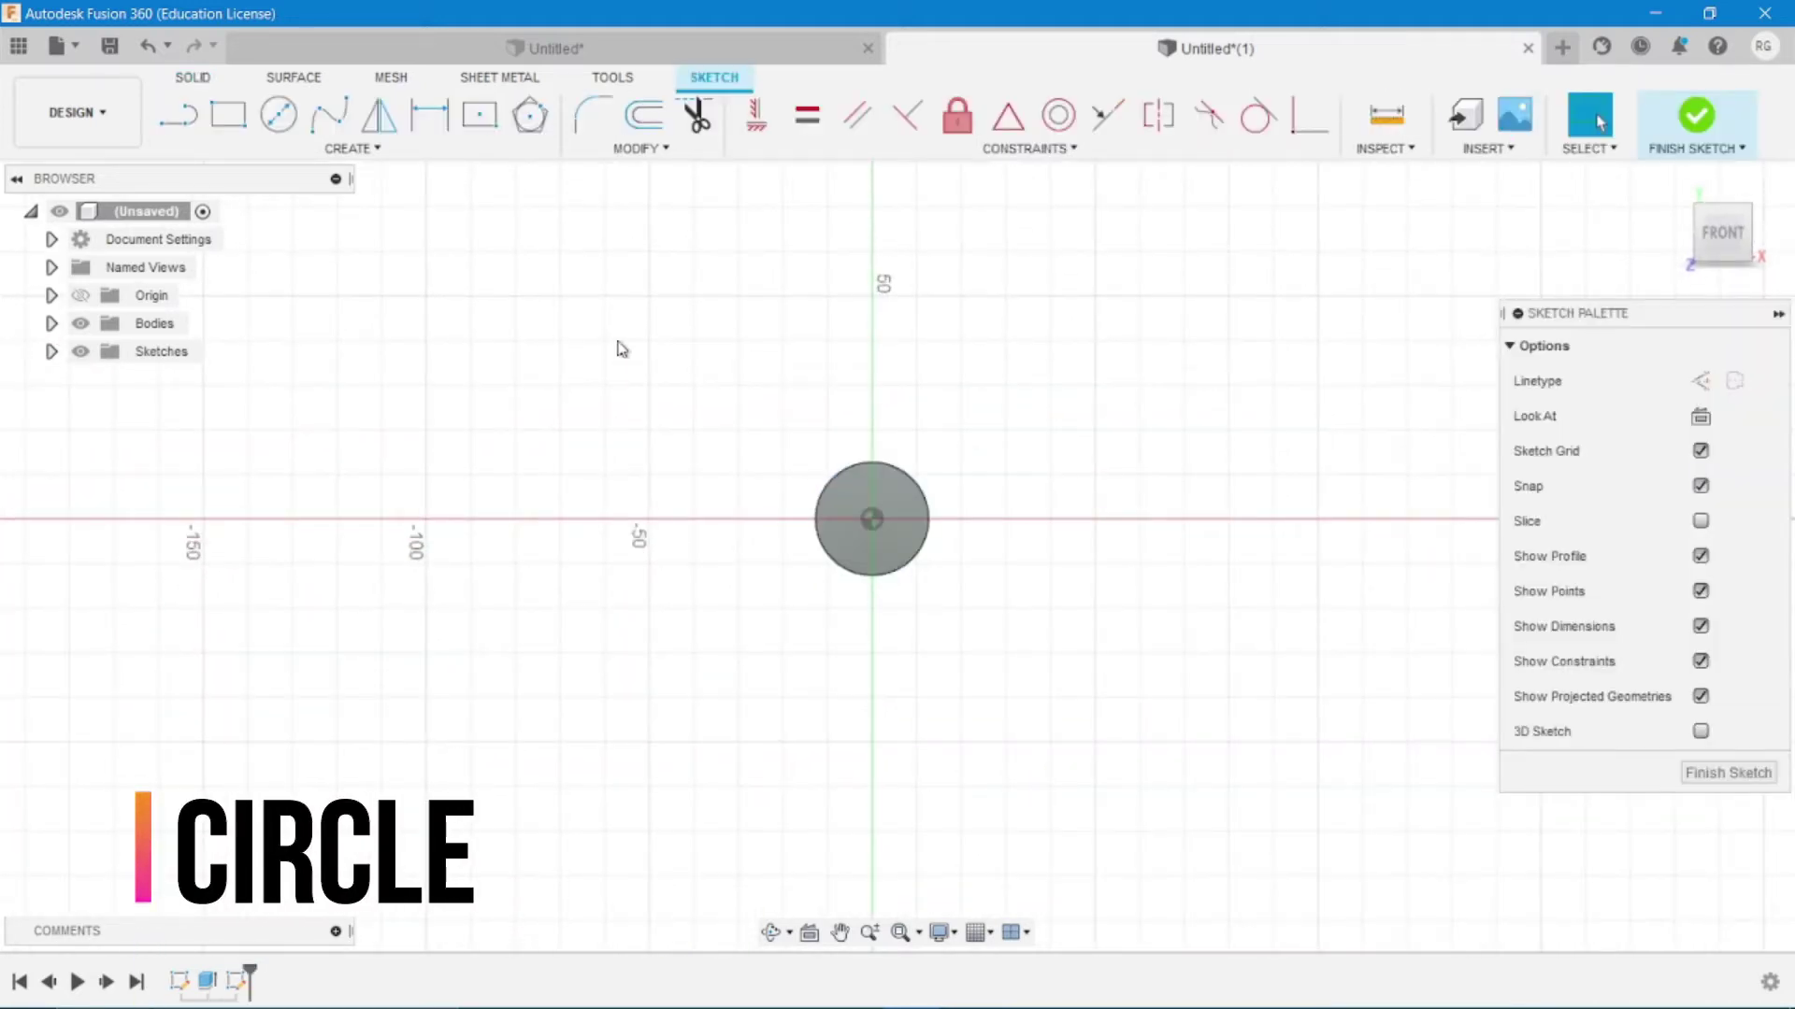
{"action": "left_click", "coordinate": [280, 117]}
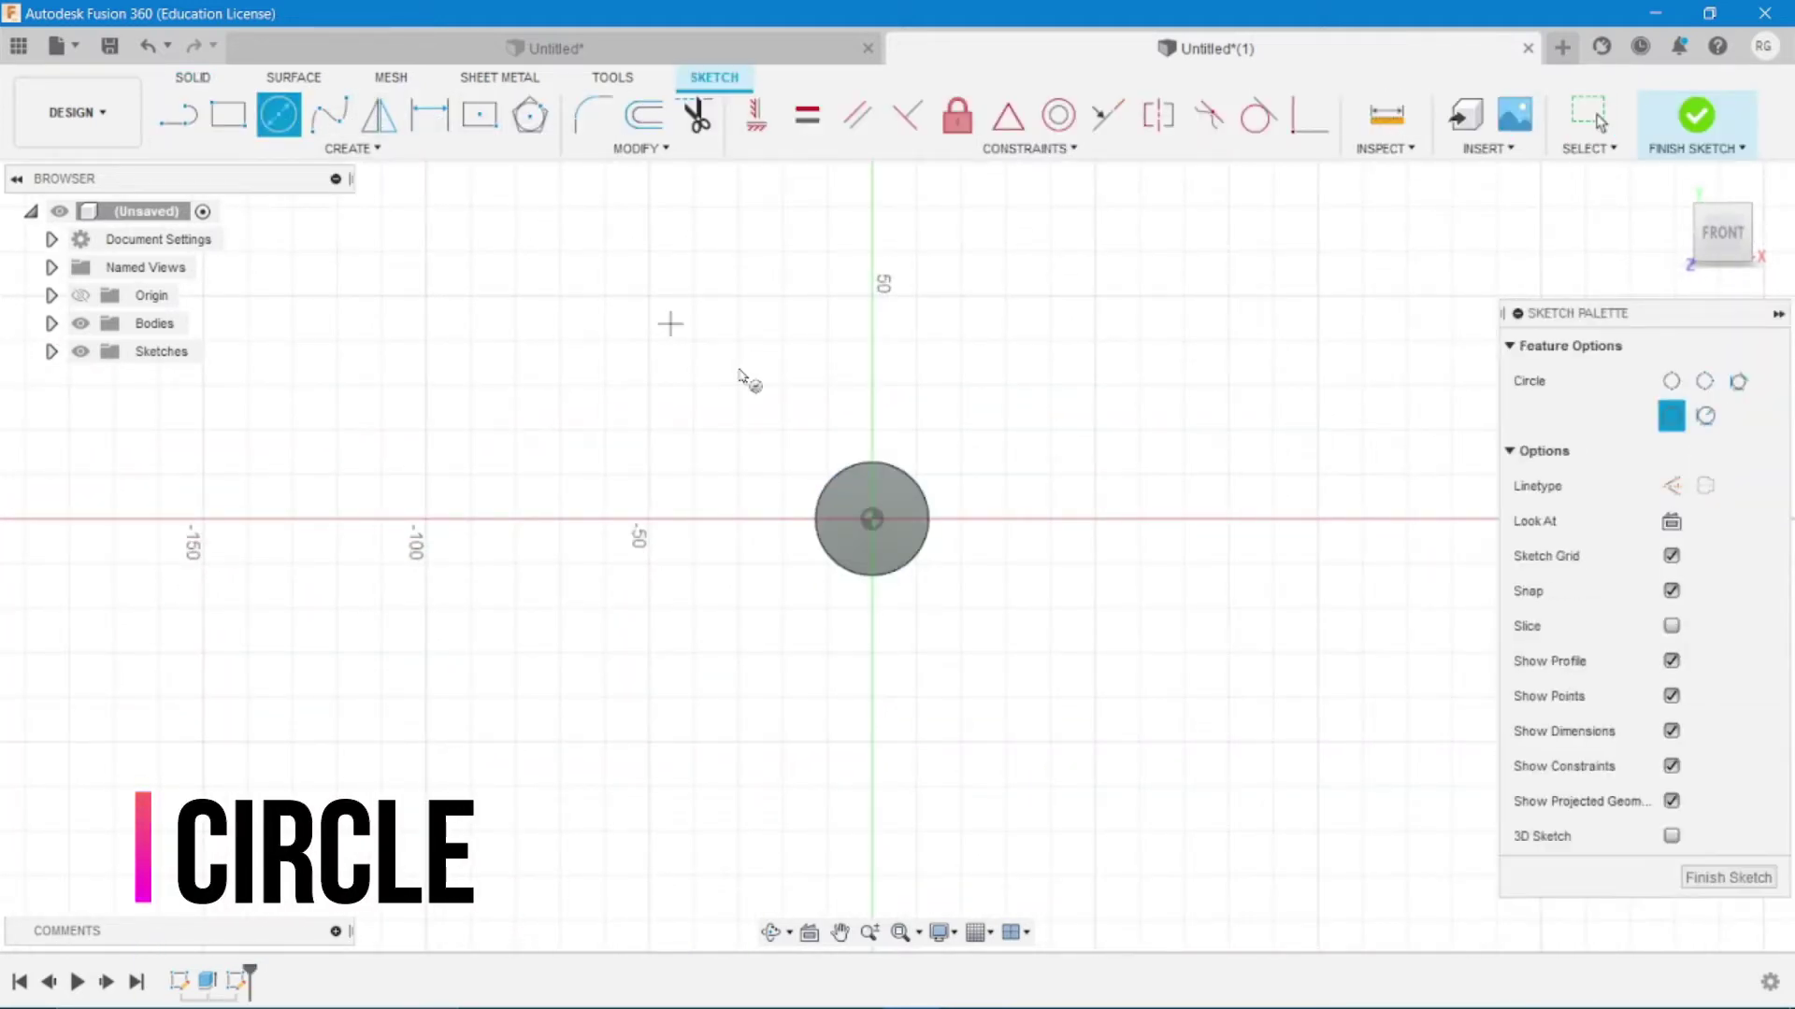
{"action": "left_click", "coordinate": [871, 520]}
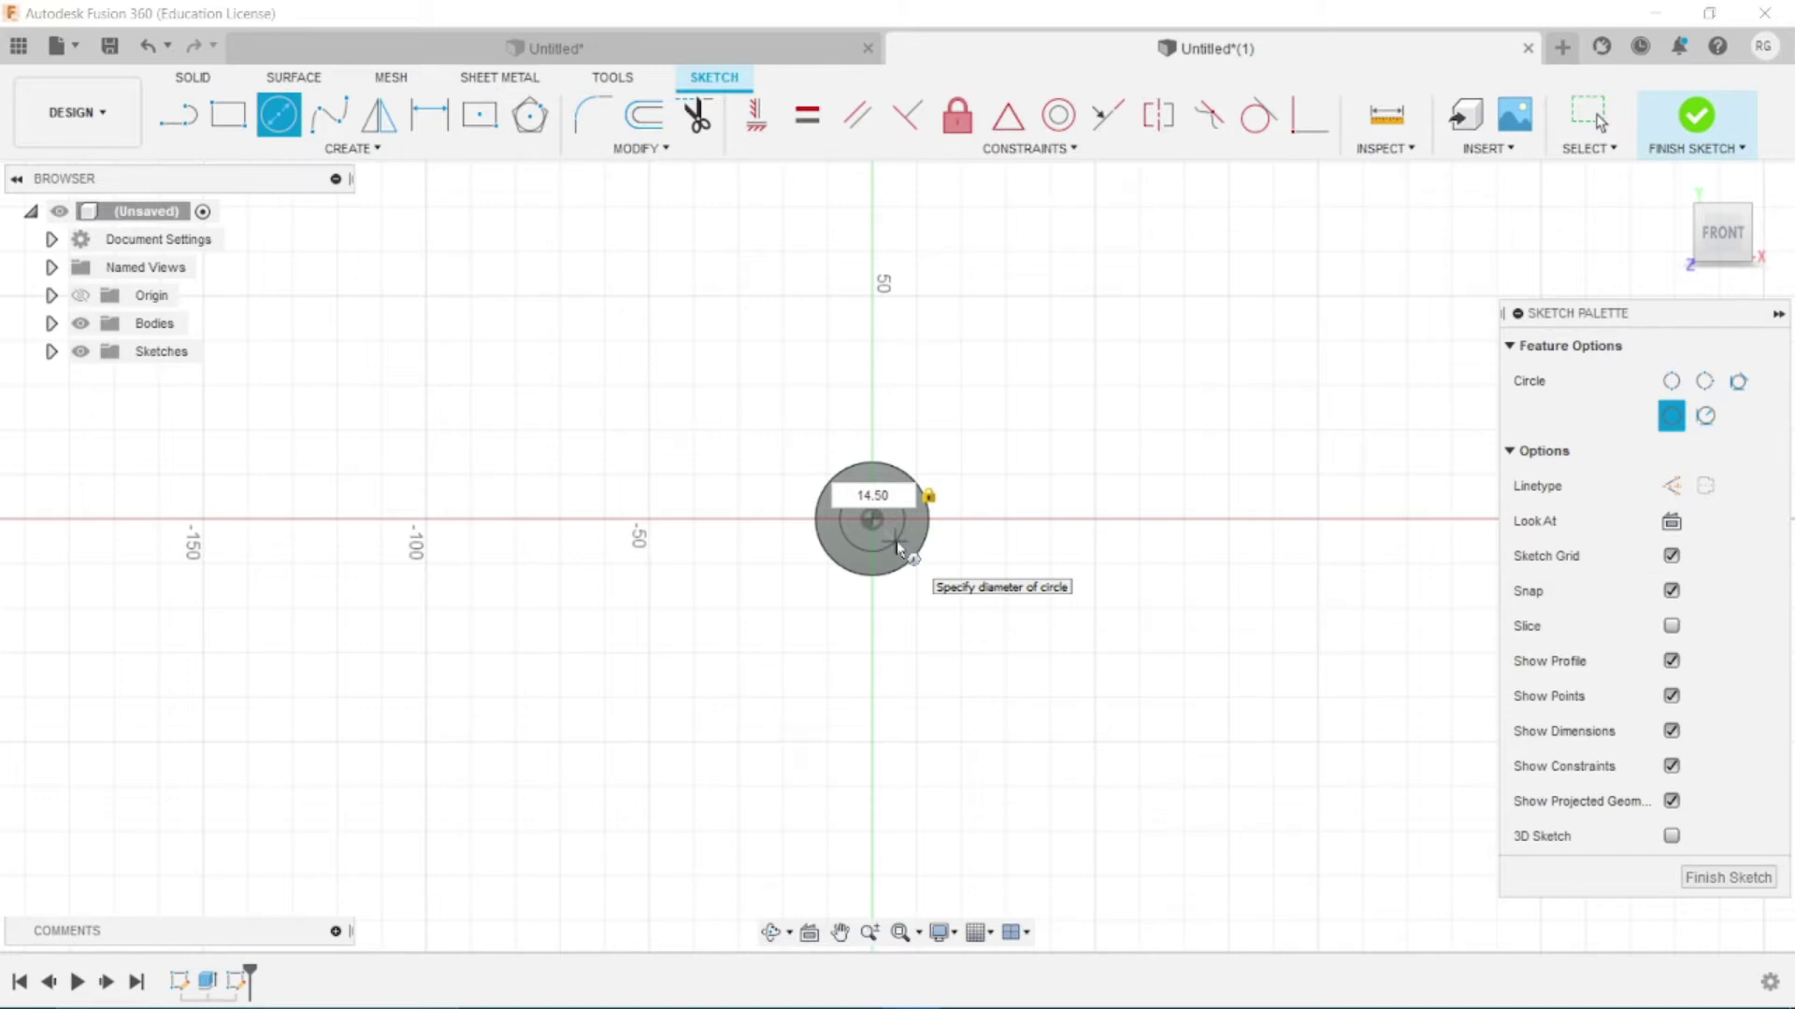
{"action": "key", "text": "Return"}
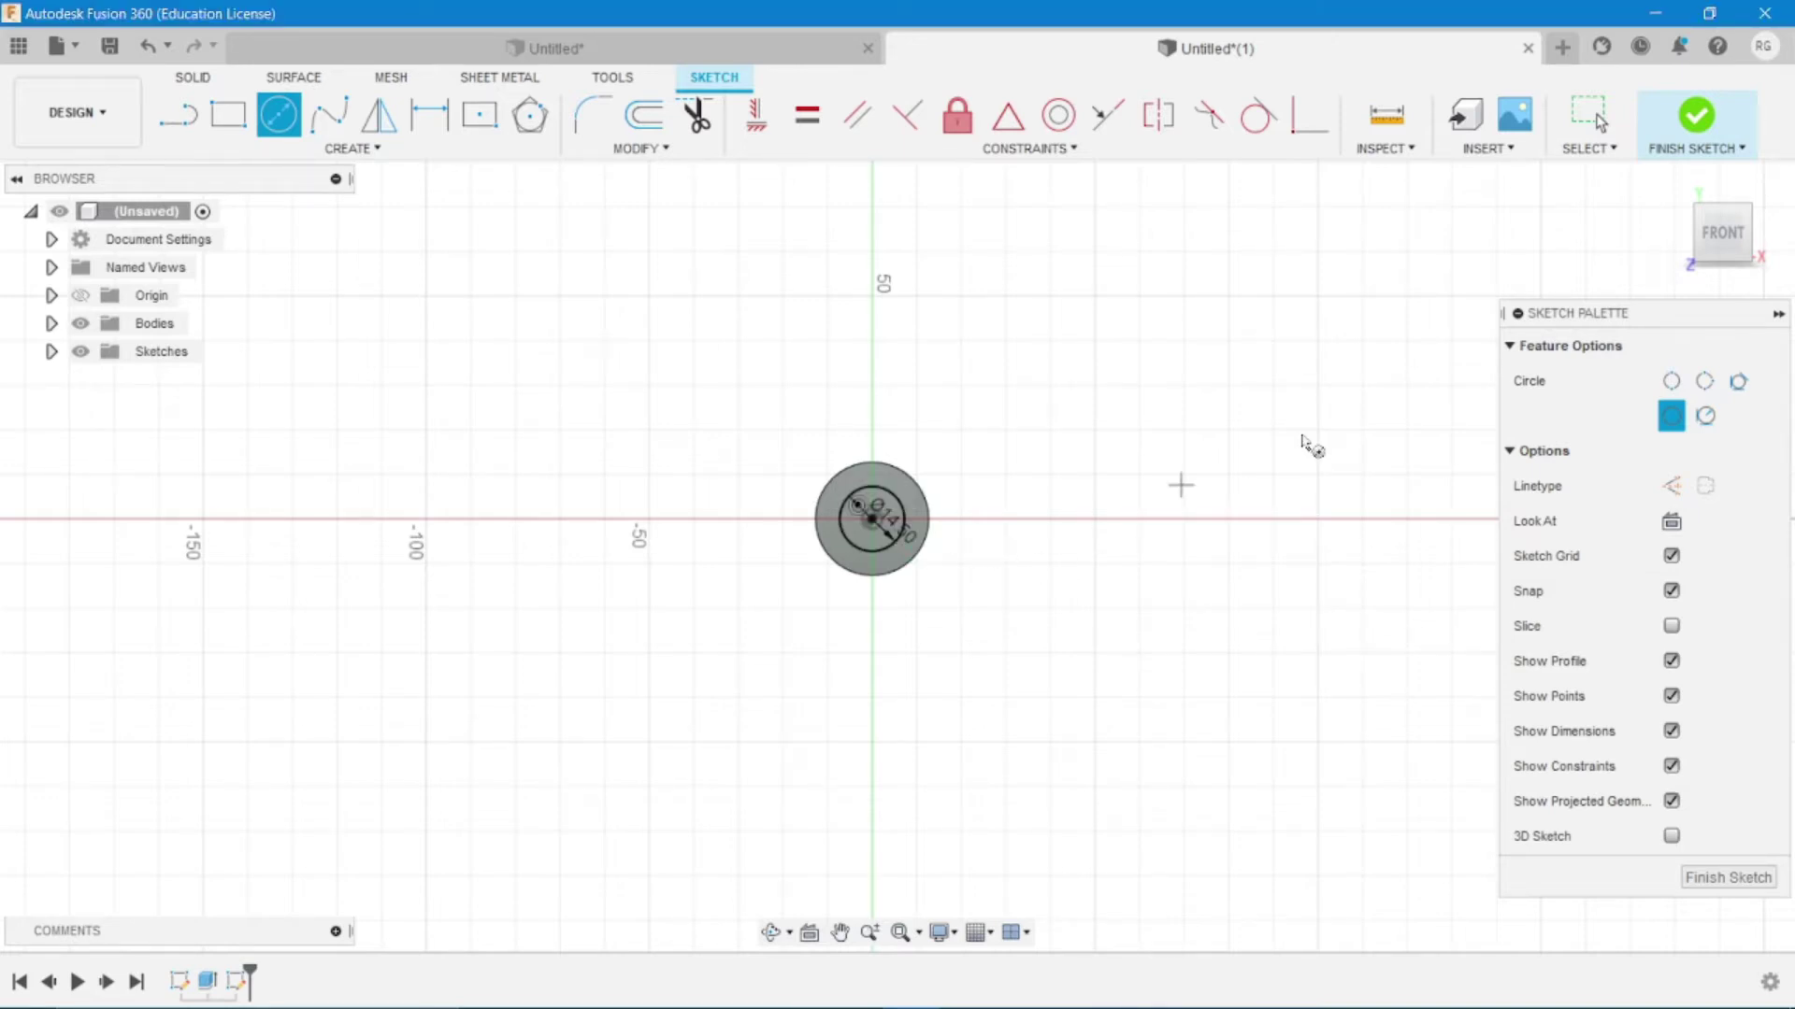
{"action": "mouse_move", "coordinate": [1722, 233]}
{"action": "left_click", "coordinate": [1673, 184]}
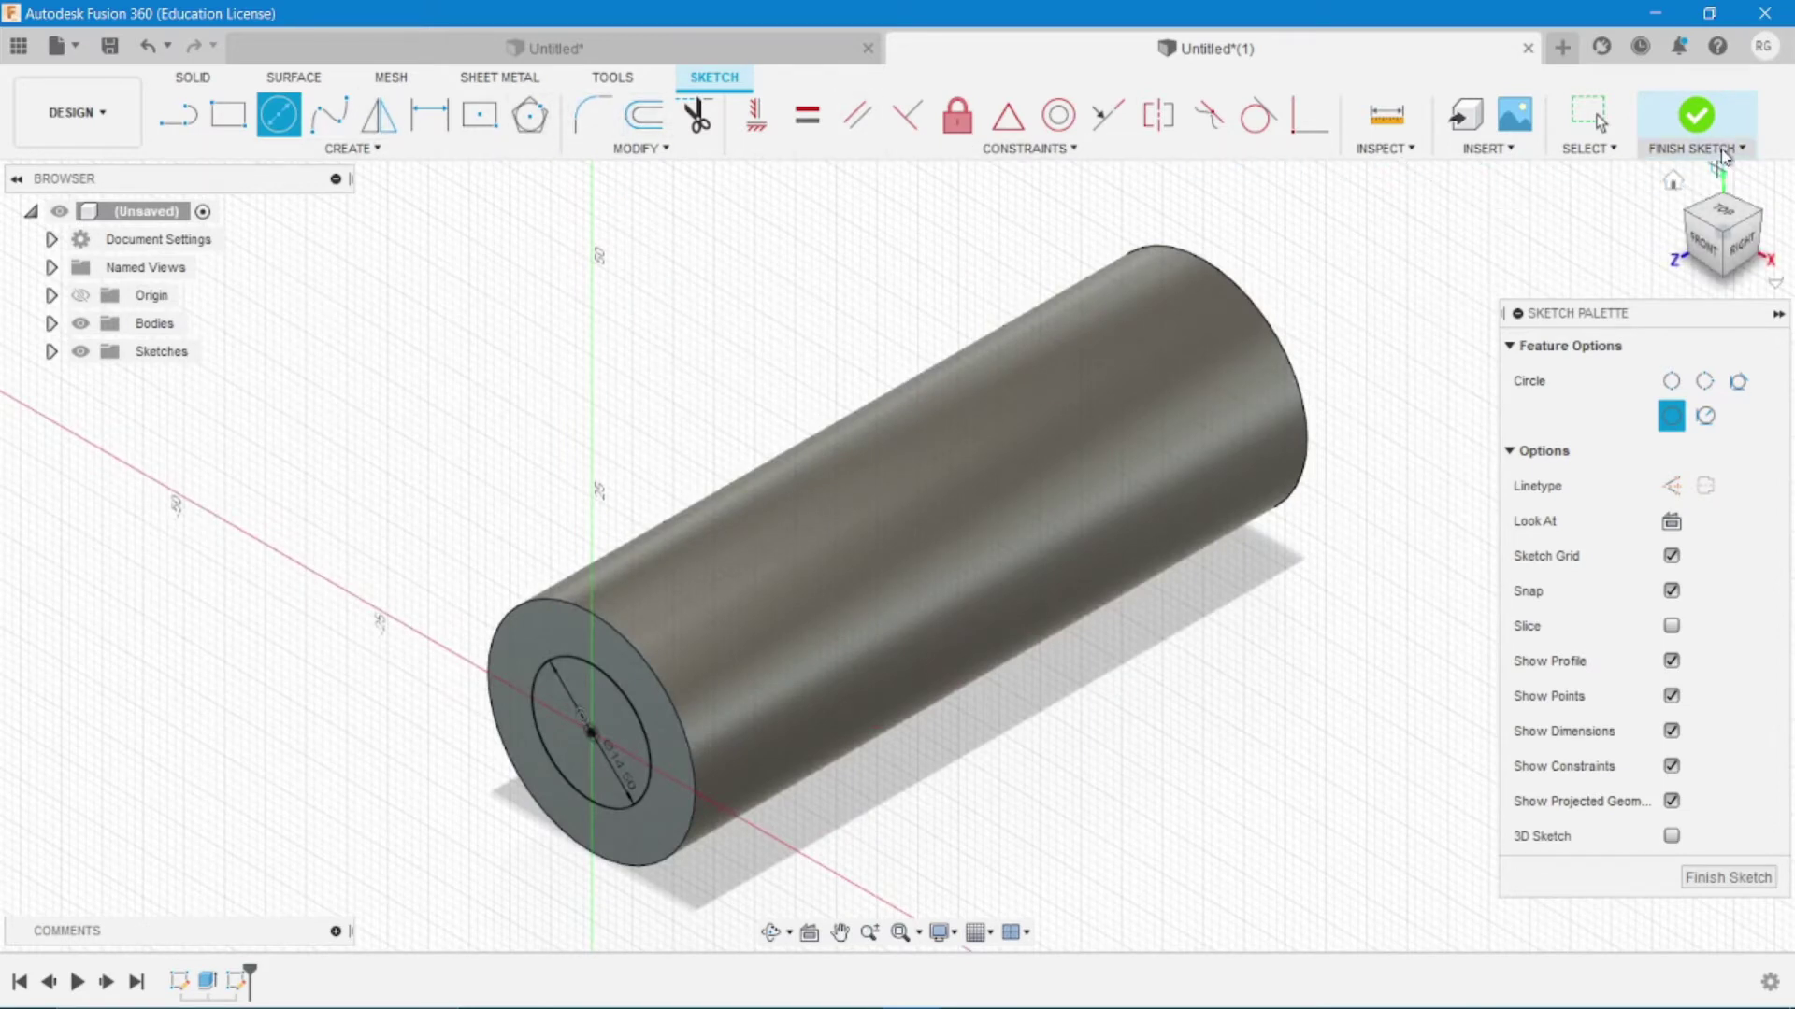
{"action": "left_click", "coordinate": [1699, 120]}
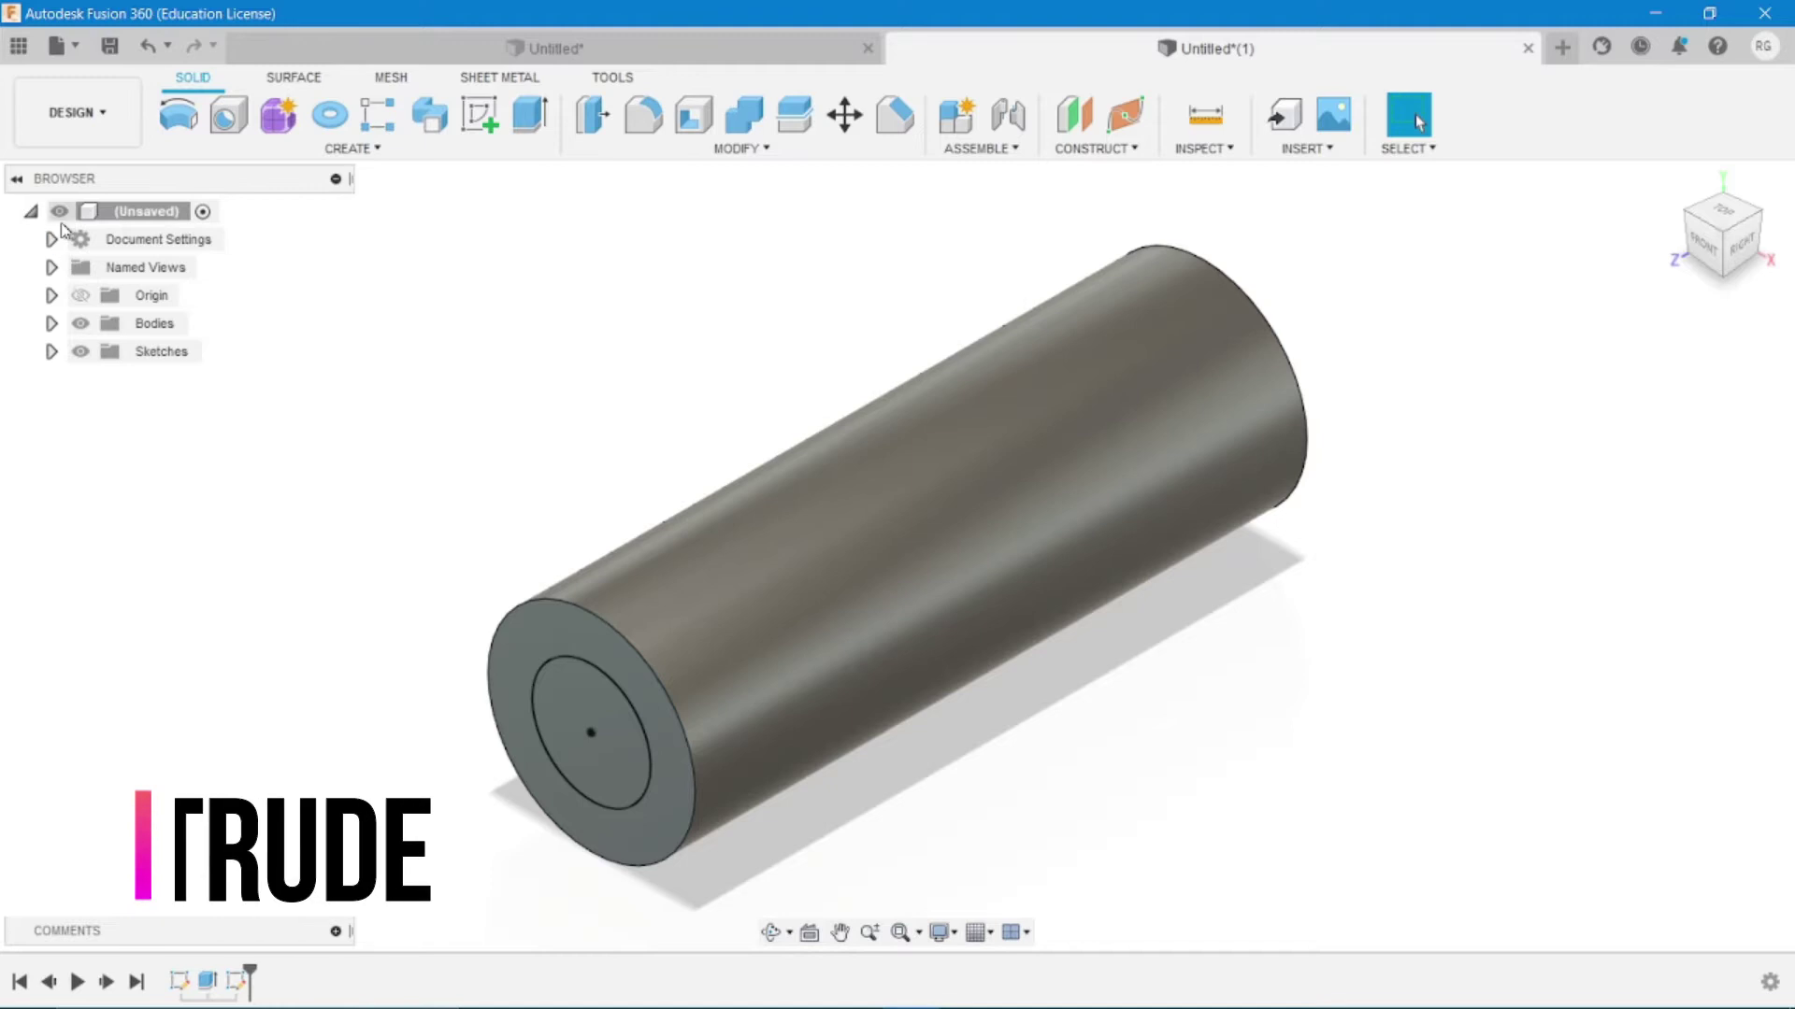
Extrude the inner 14.50 mm circle 100 mm outward into a narrower shaft
{"action": "key", "text": "e"}
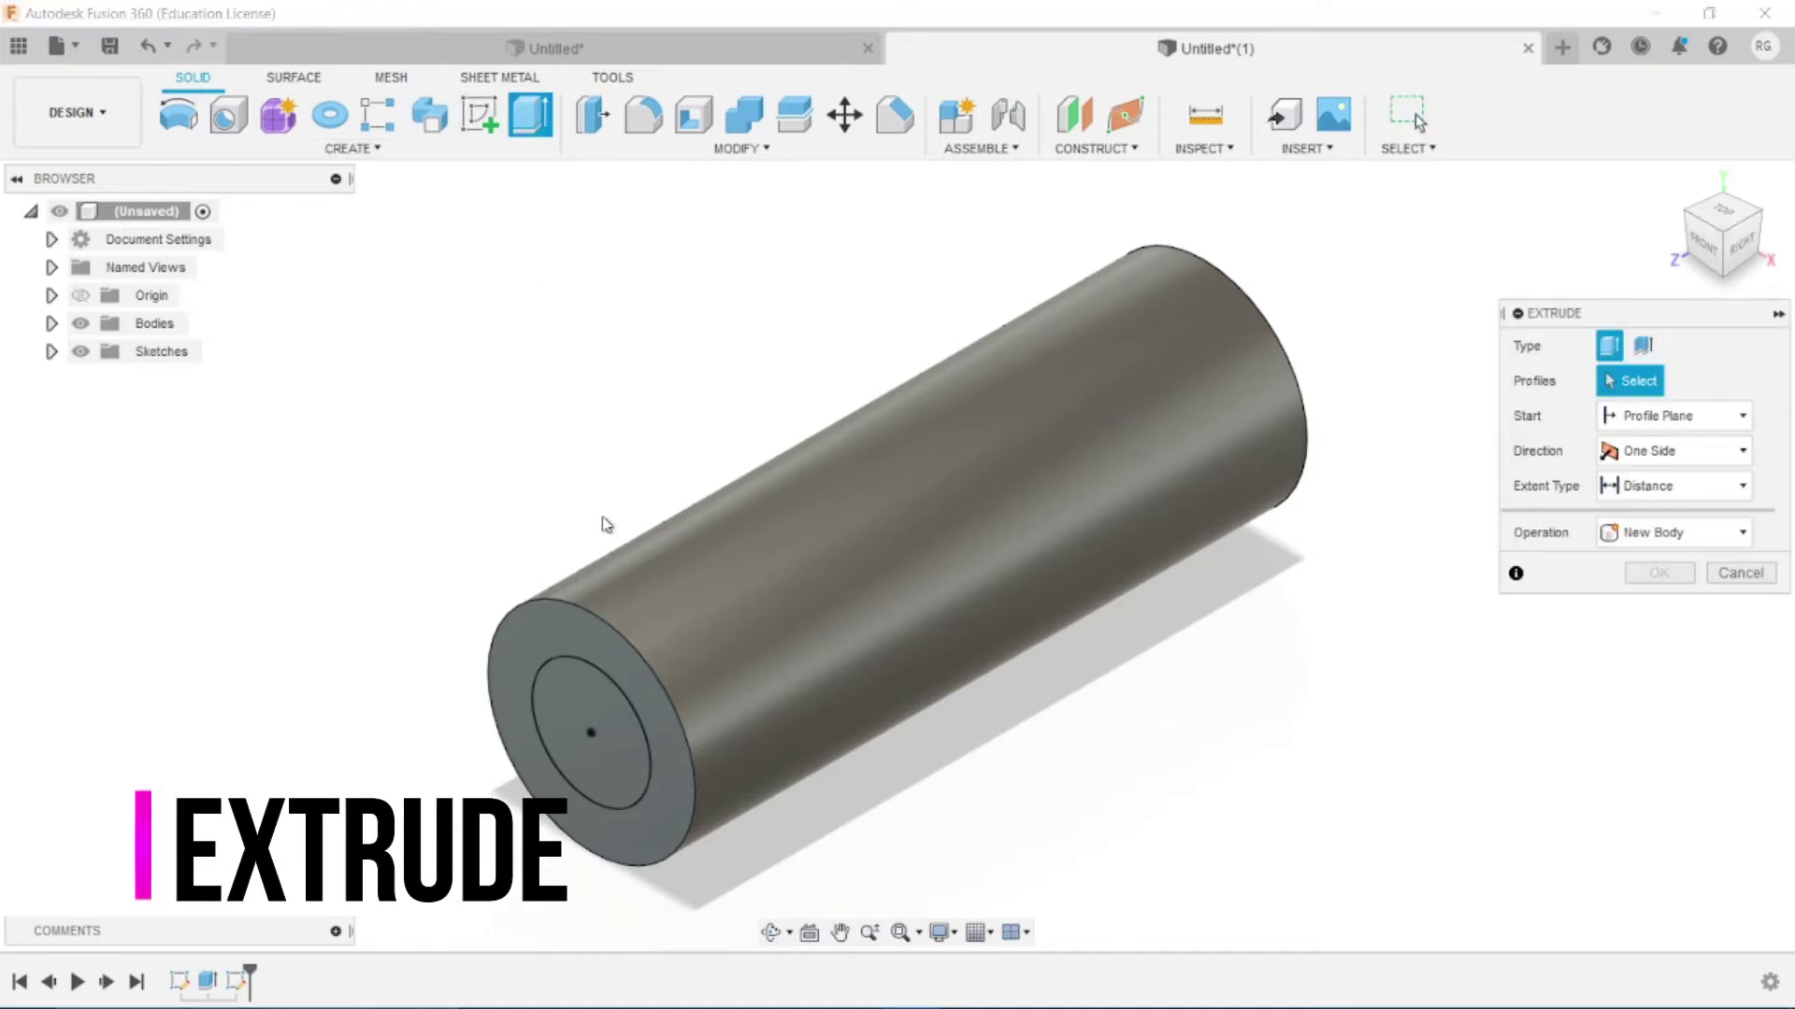
{"action": "left_click", "coordinate": [580, 693]}
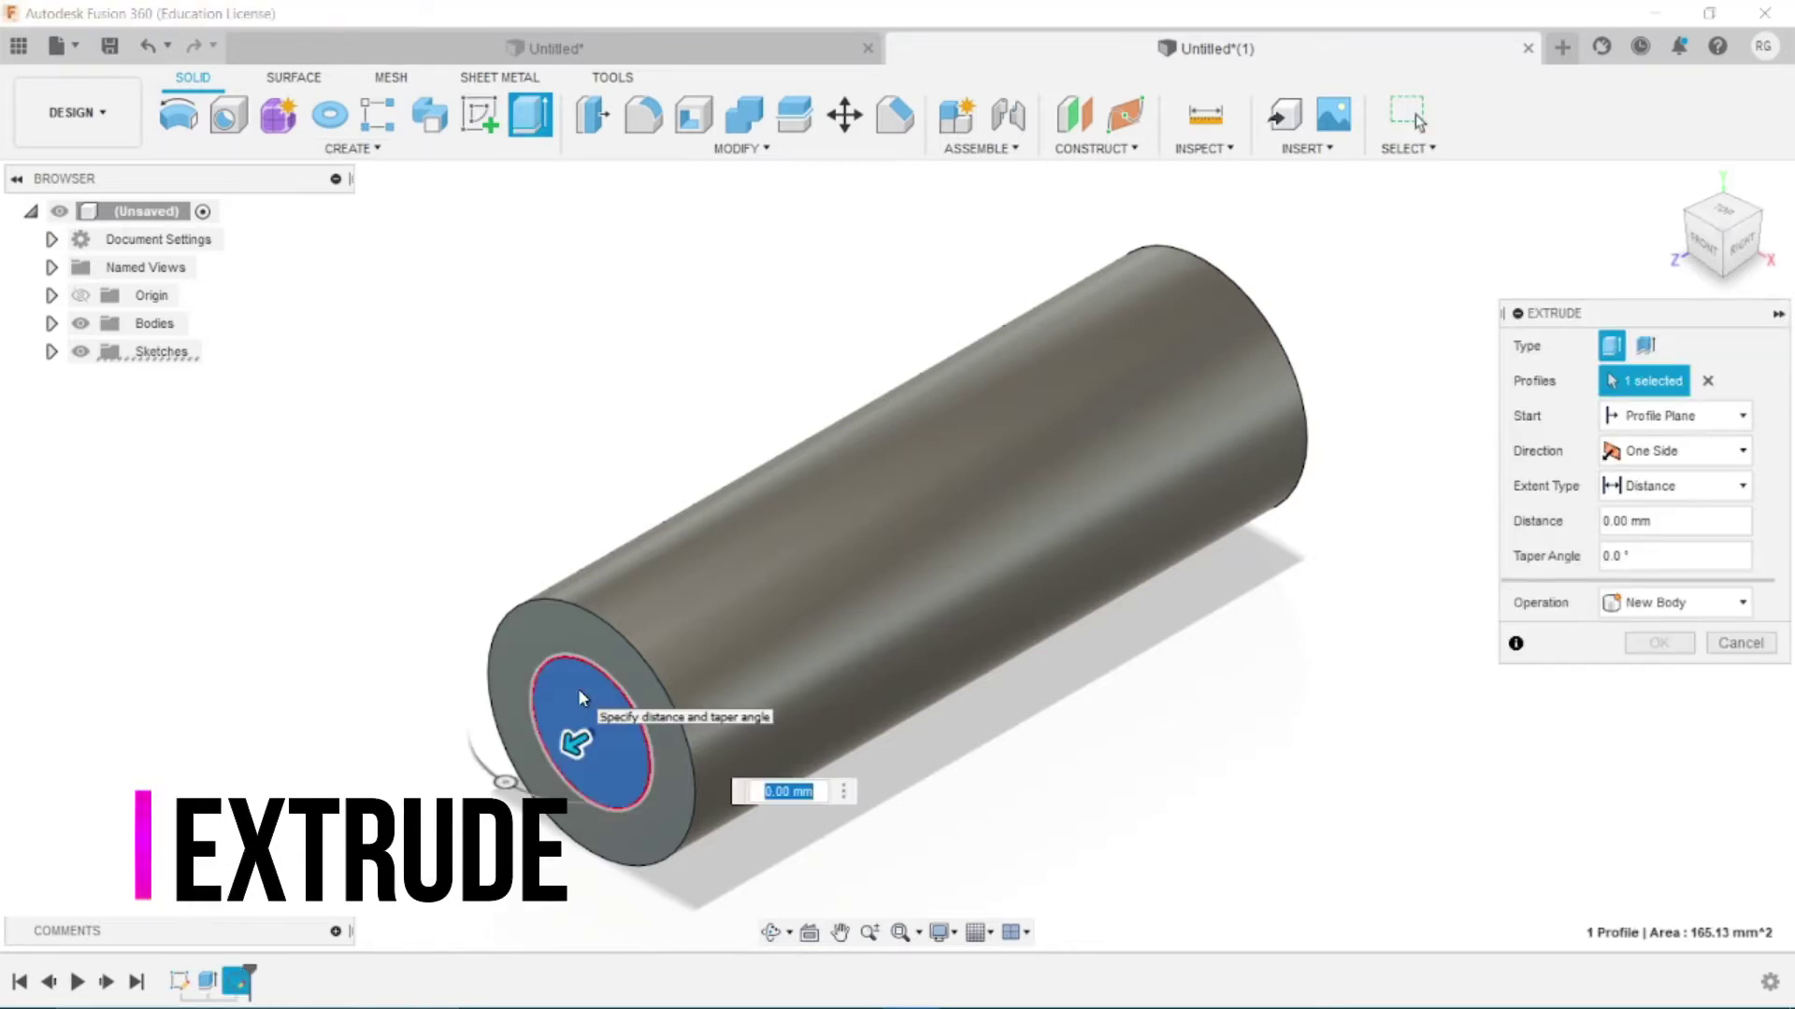
{"action": "type", "text": "100"}
{"action": "key", "text": "Return"}
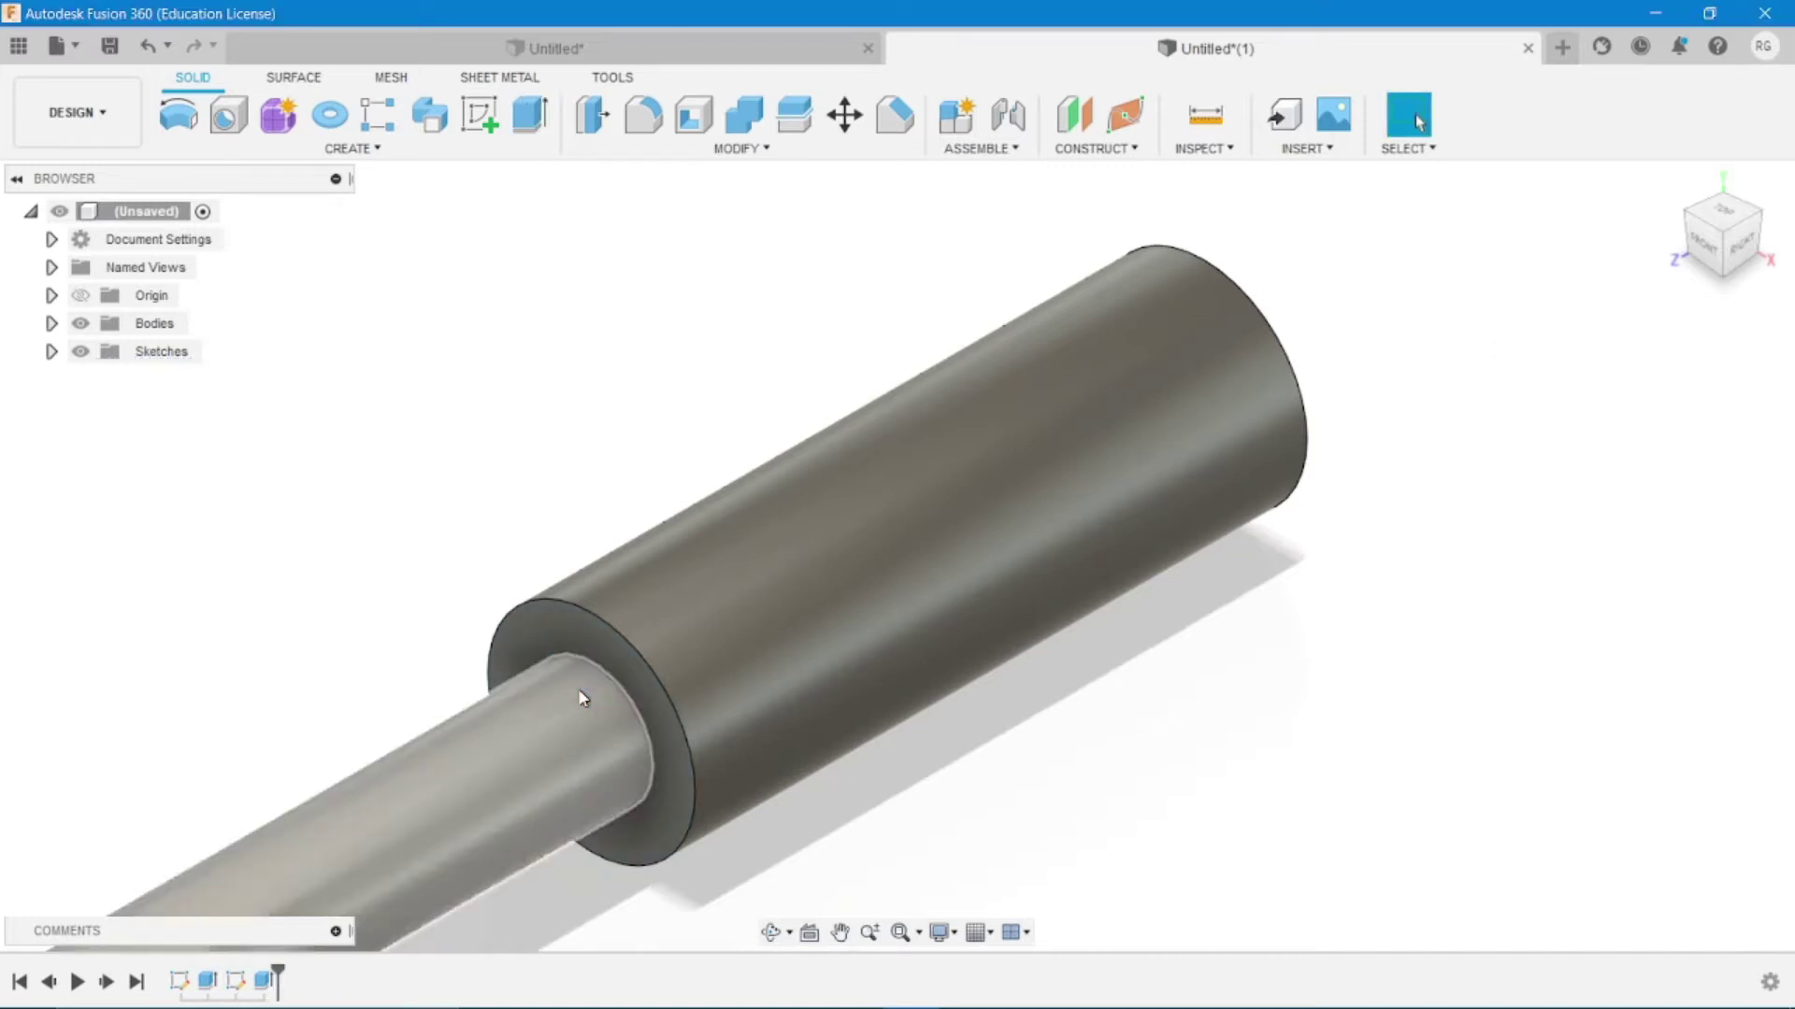
{"action": "scroll", "coordinate": [581, 697], "scroll_direction": "down", "scroll_amount": 3}
{"action": "scroll", "coordinate": [598, 711], "scroll_direction": "down", "scroll_amount": 1}
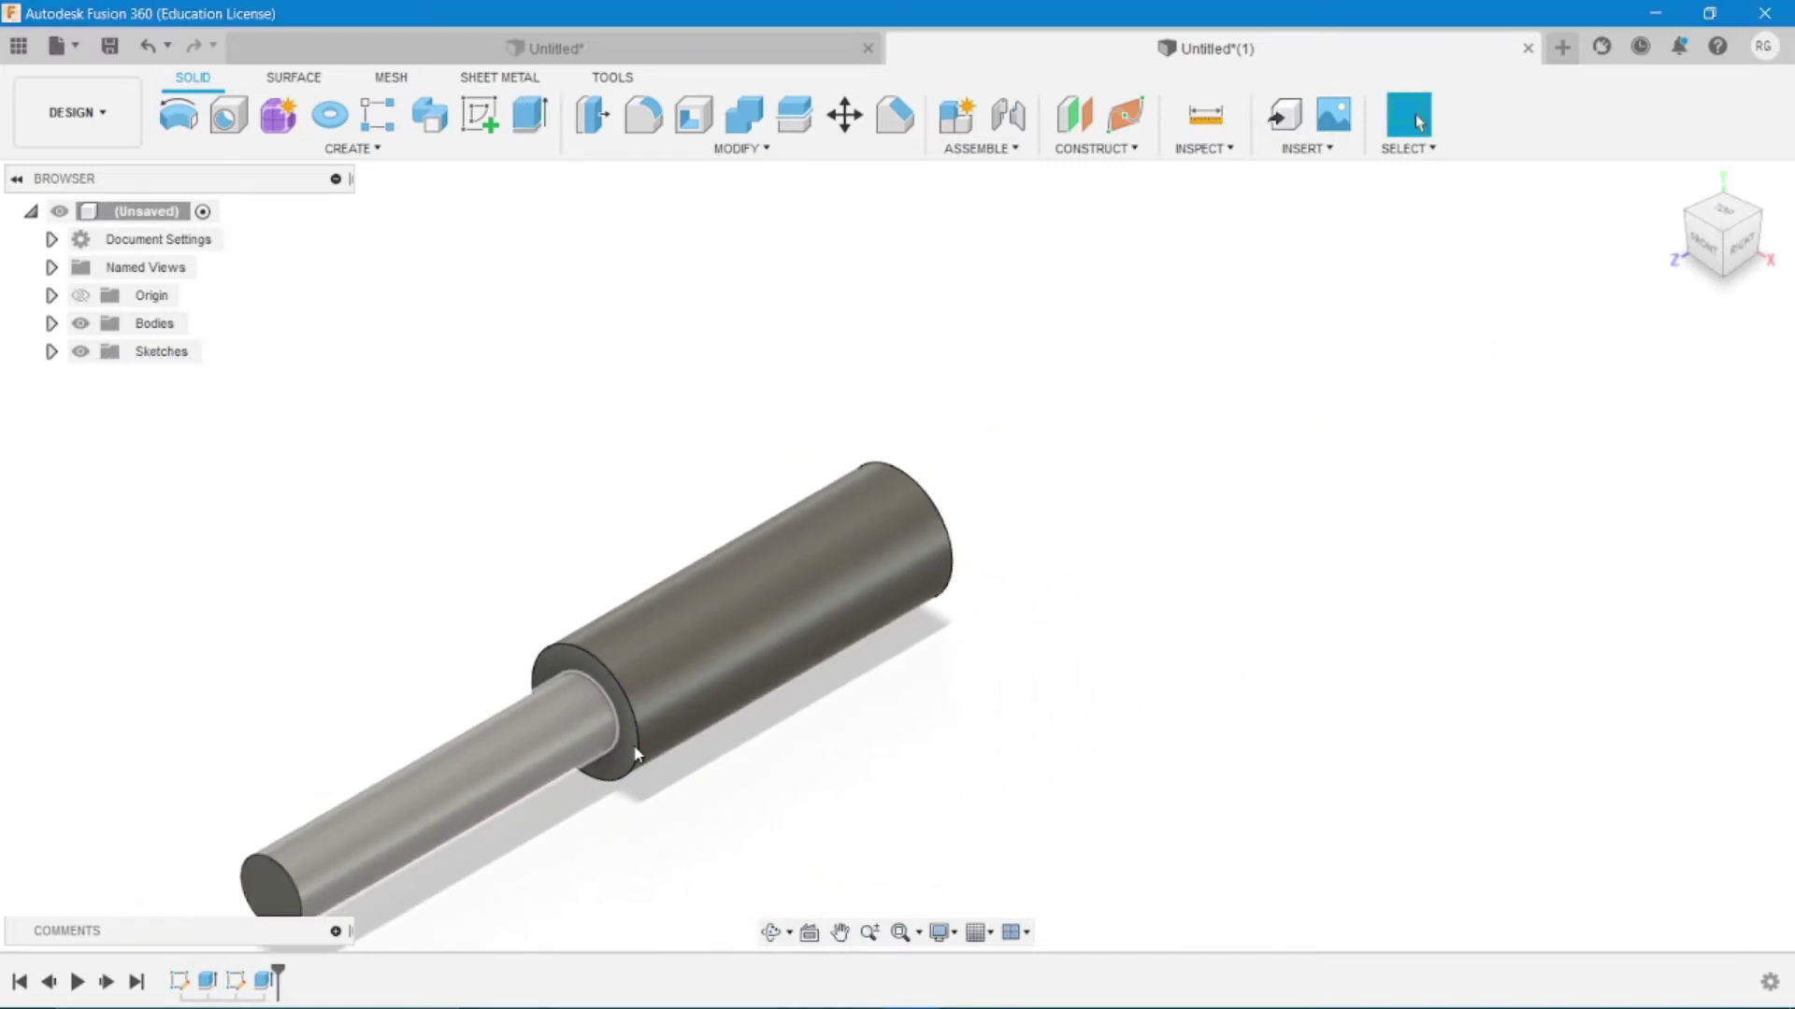
{"action": "left_click", "coordinate": [840, 933]}
{"action": "mouse_move", "coordinate": [778, 725]}
{"action": "left_mouse_down"}
{"action": "mouse_move", "coordinate": [994, 673]}
{"action": "mouse_move", "coordinate": [1092, 673]}
{"action": "left_mouse_up"}
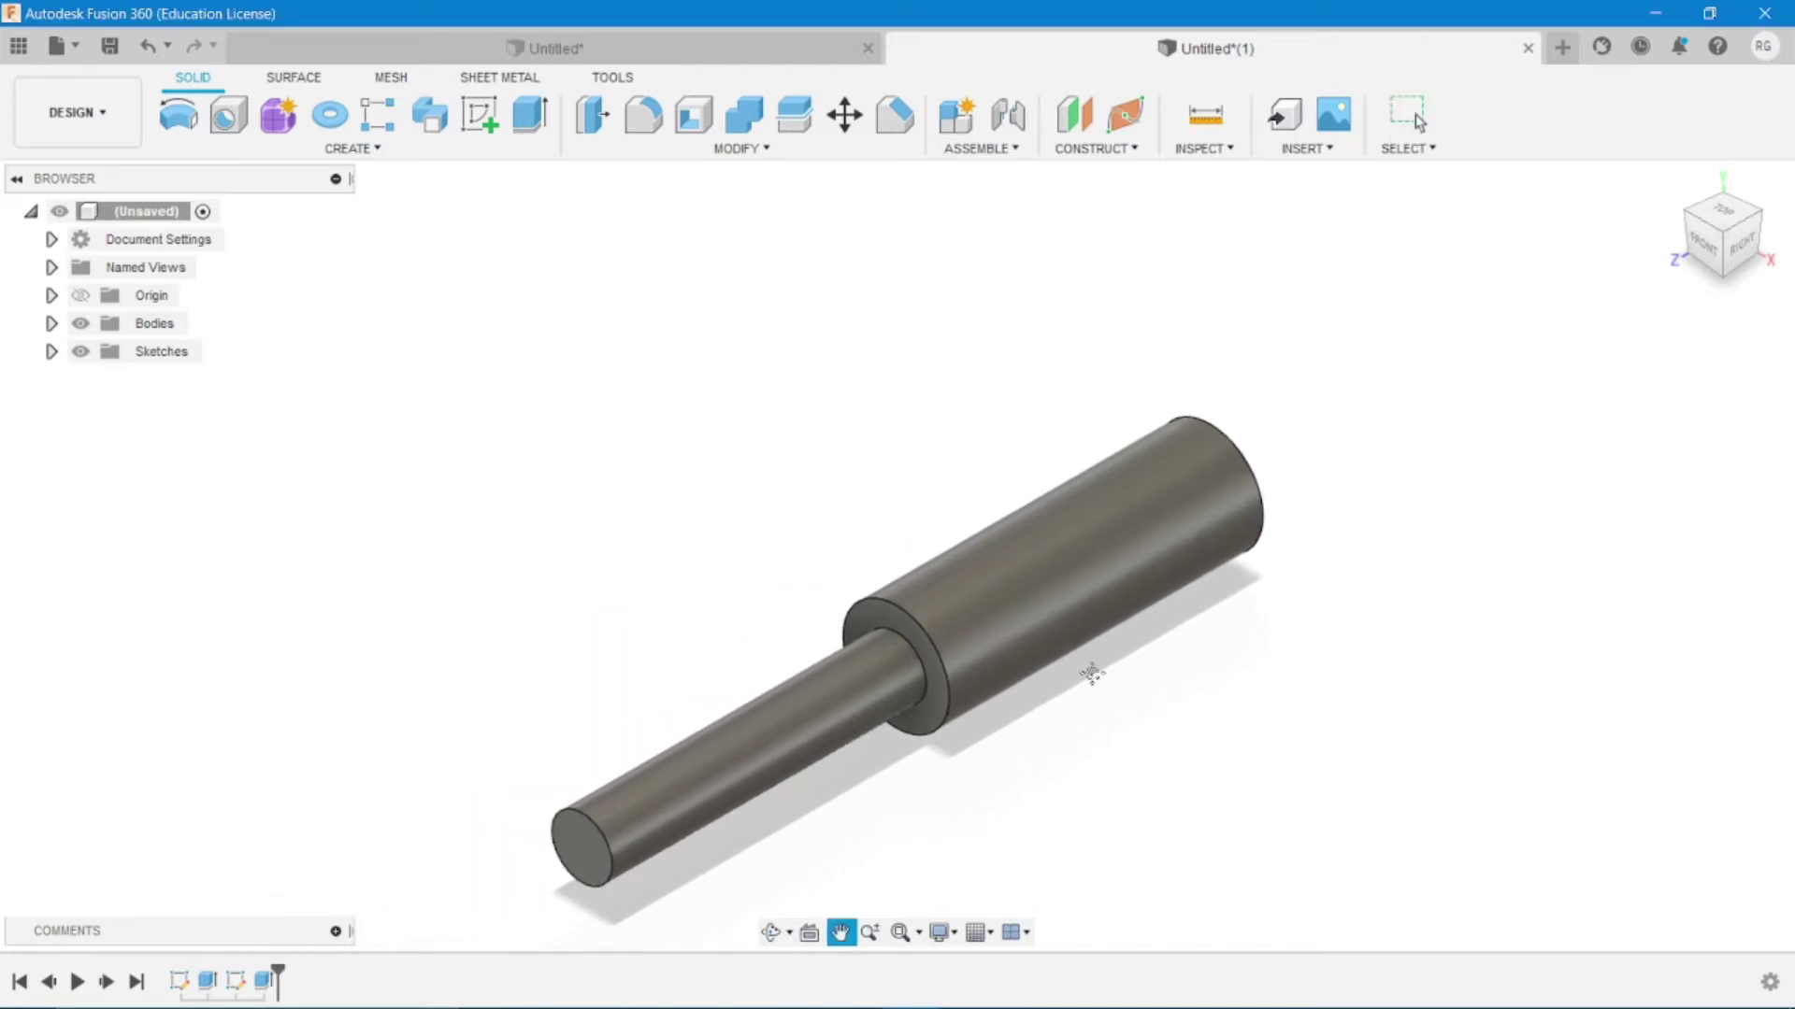
Create an offset work plane from the XZ plane at the shaft's end
{"action": "key", "text": "Escape"}
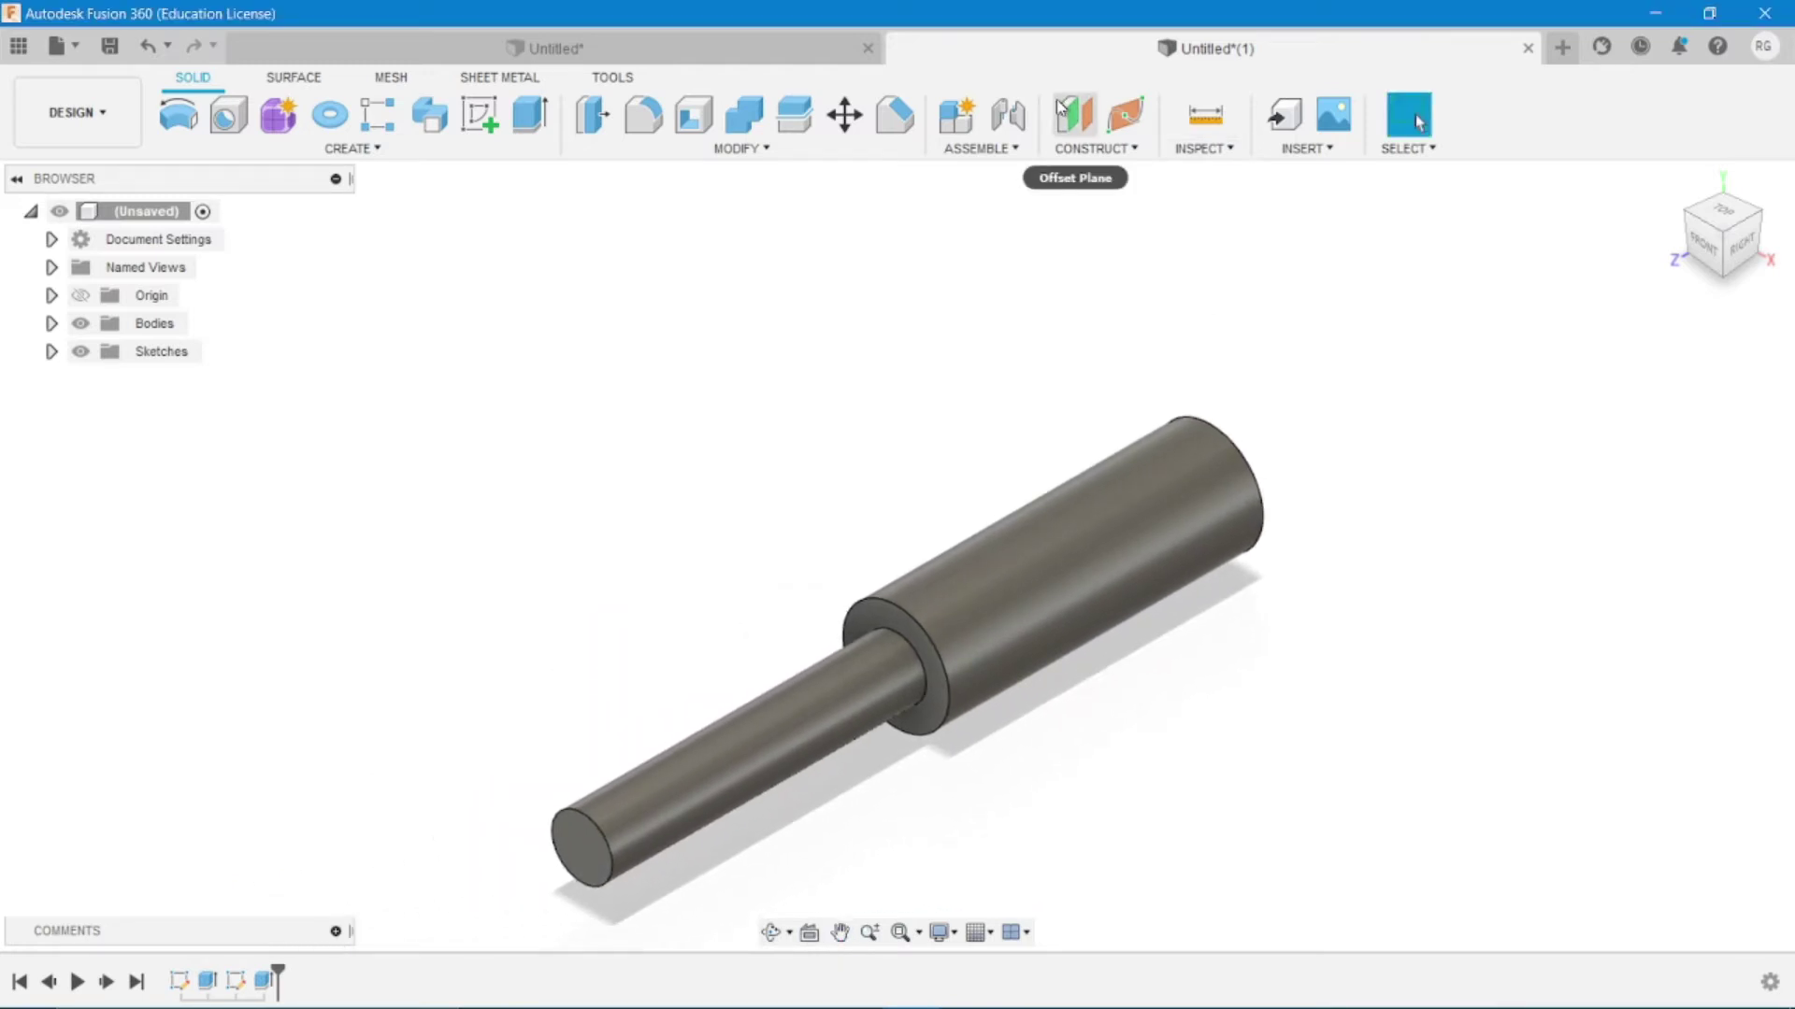
{"action": "left_click", "coordinate": [1084, 136]}
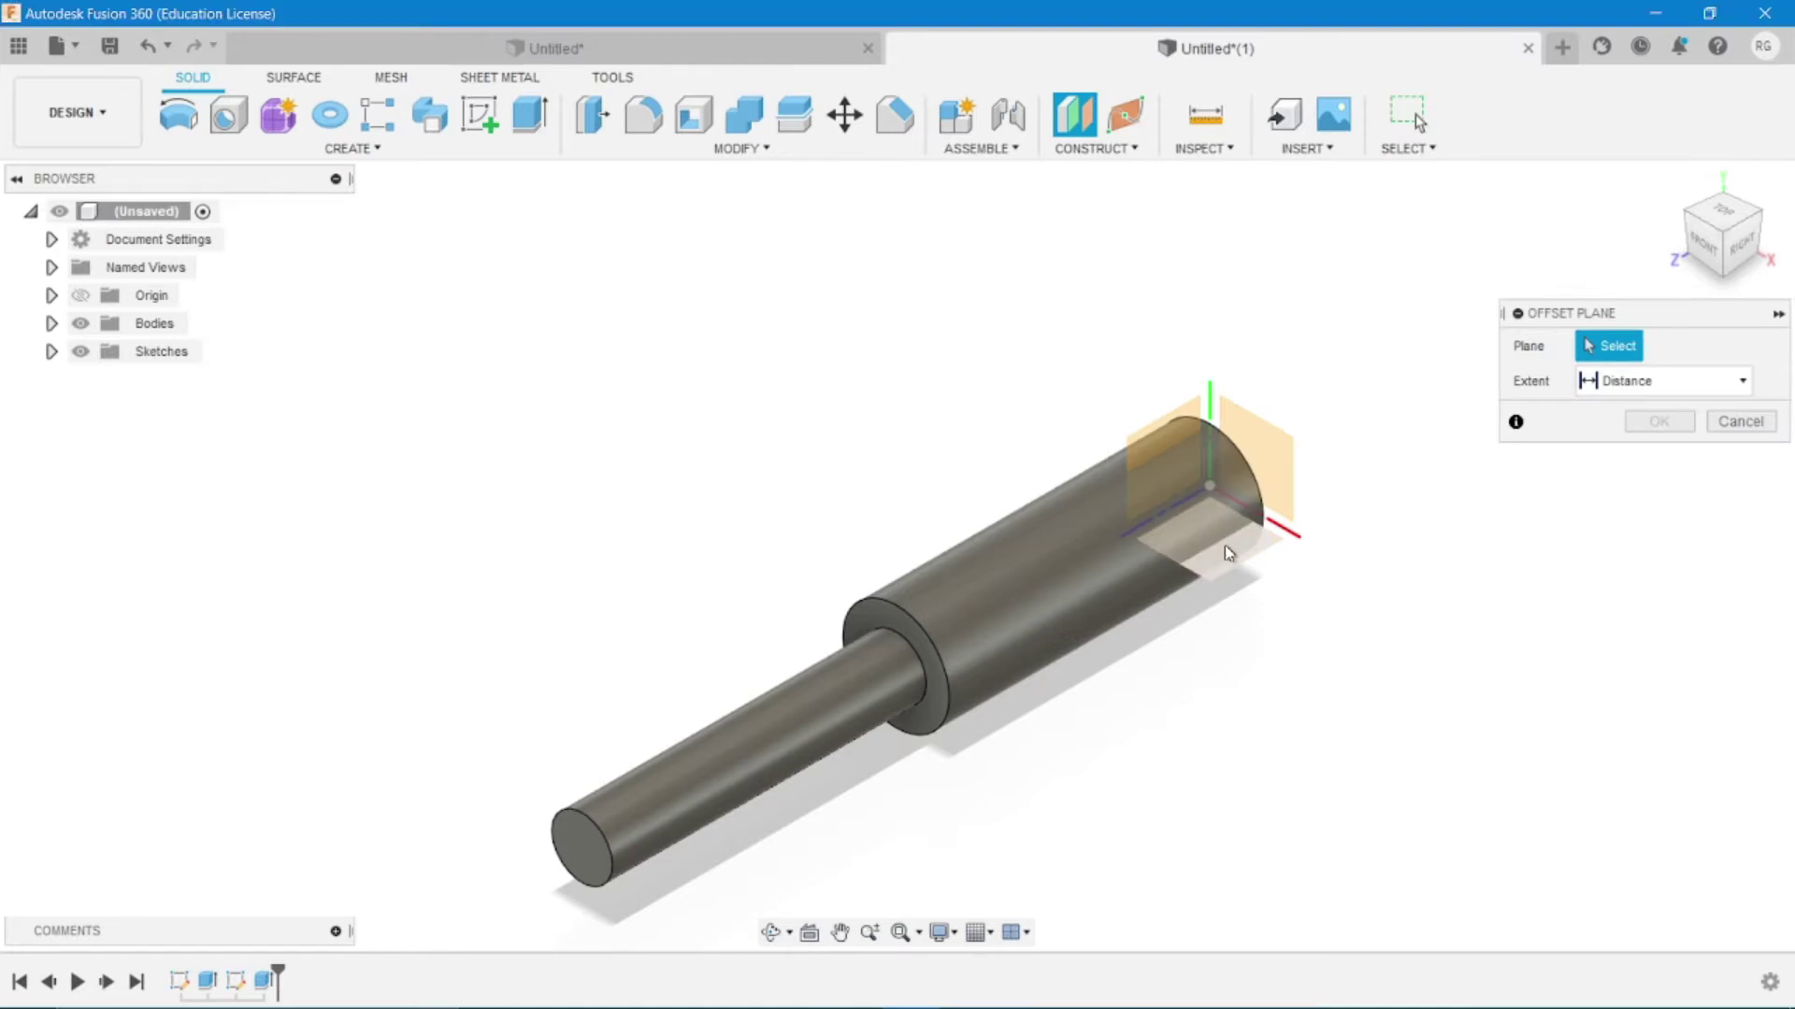
{"action": "left_click", "coordinate": [1225, 547]}
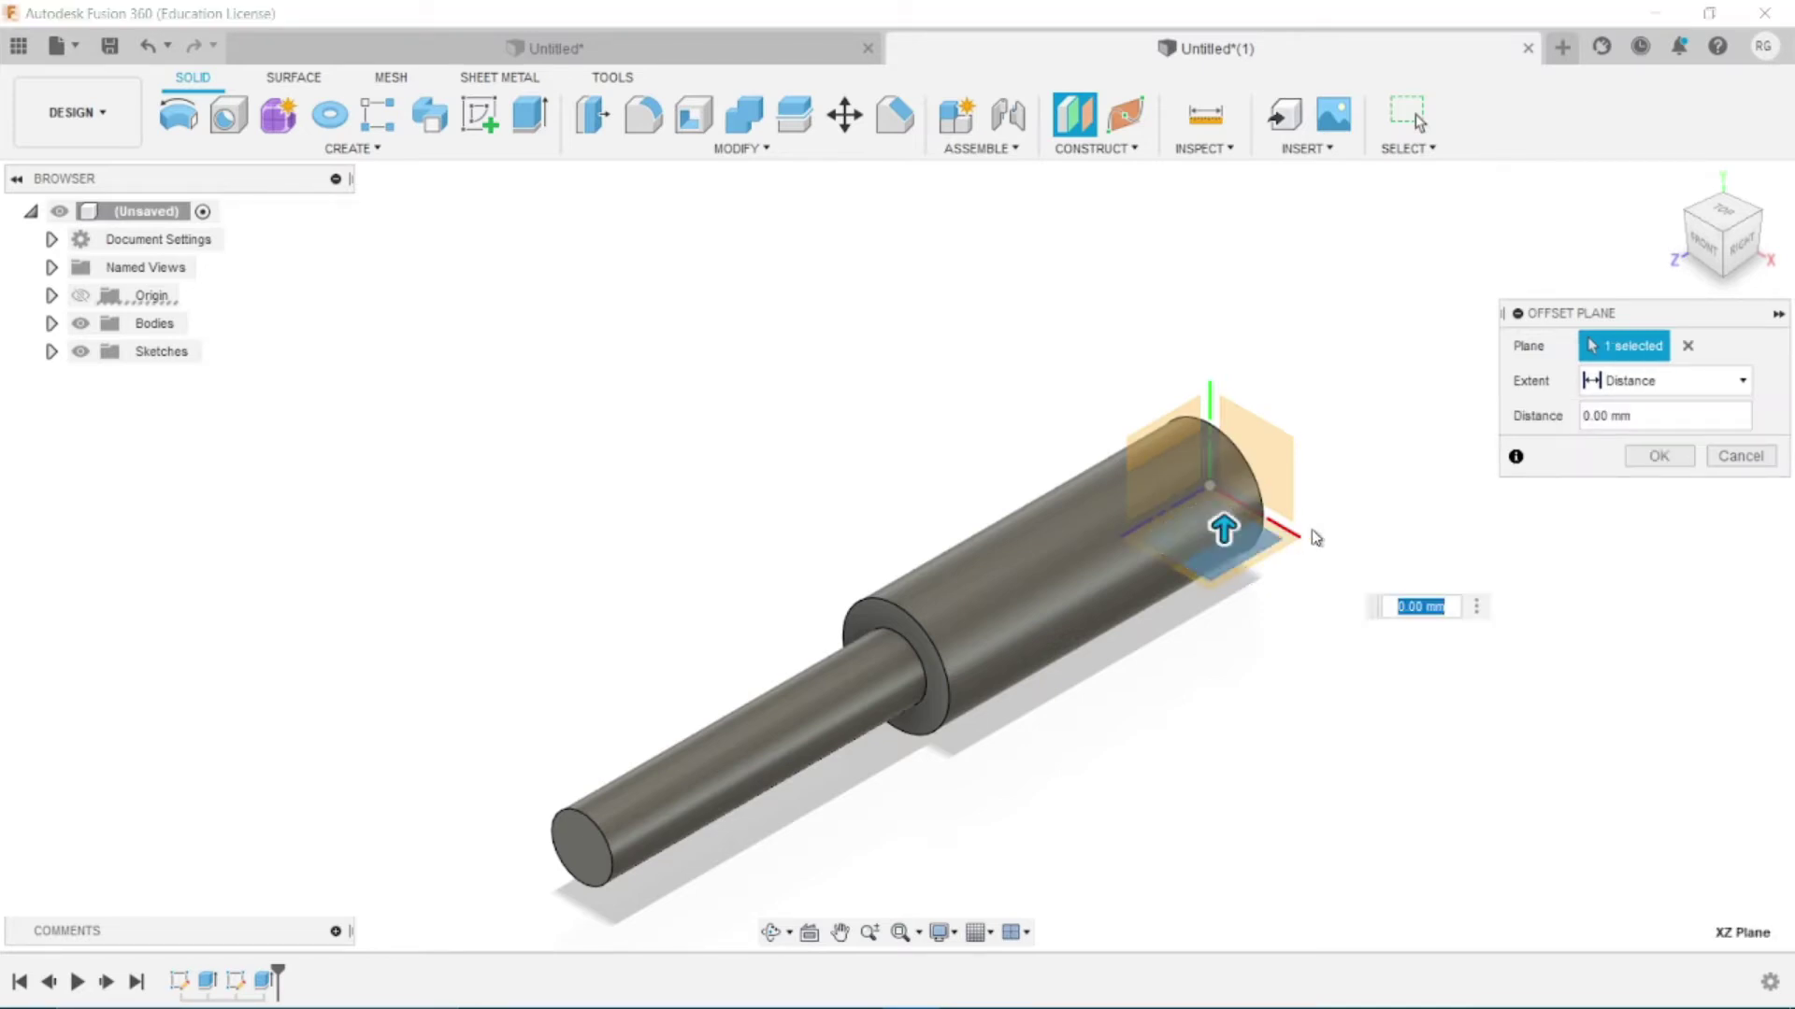
{"action": "left_click", "coordinate": [1739, 458]}
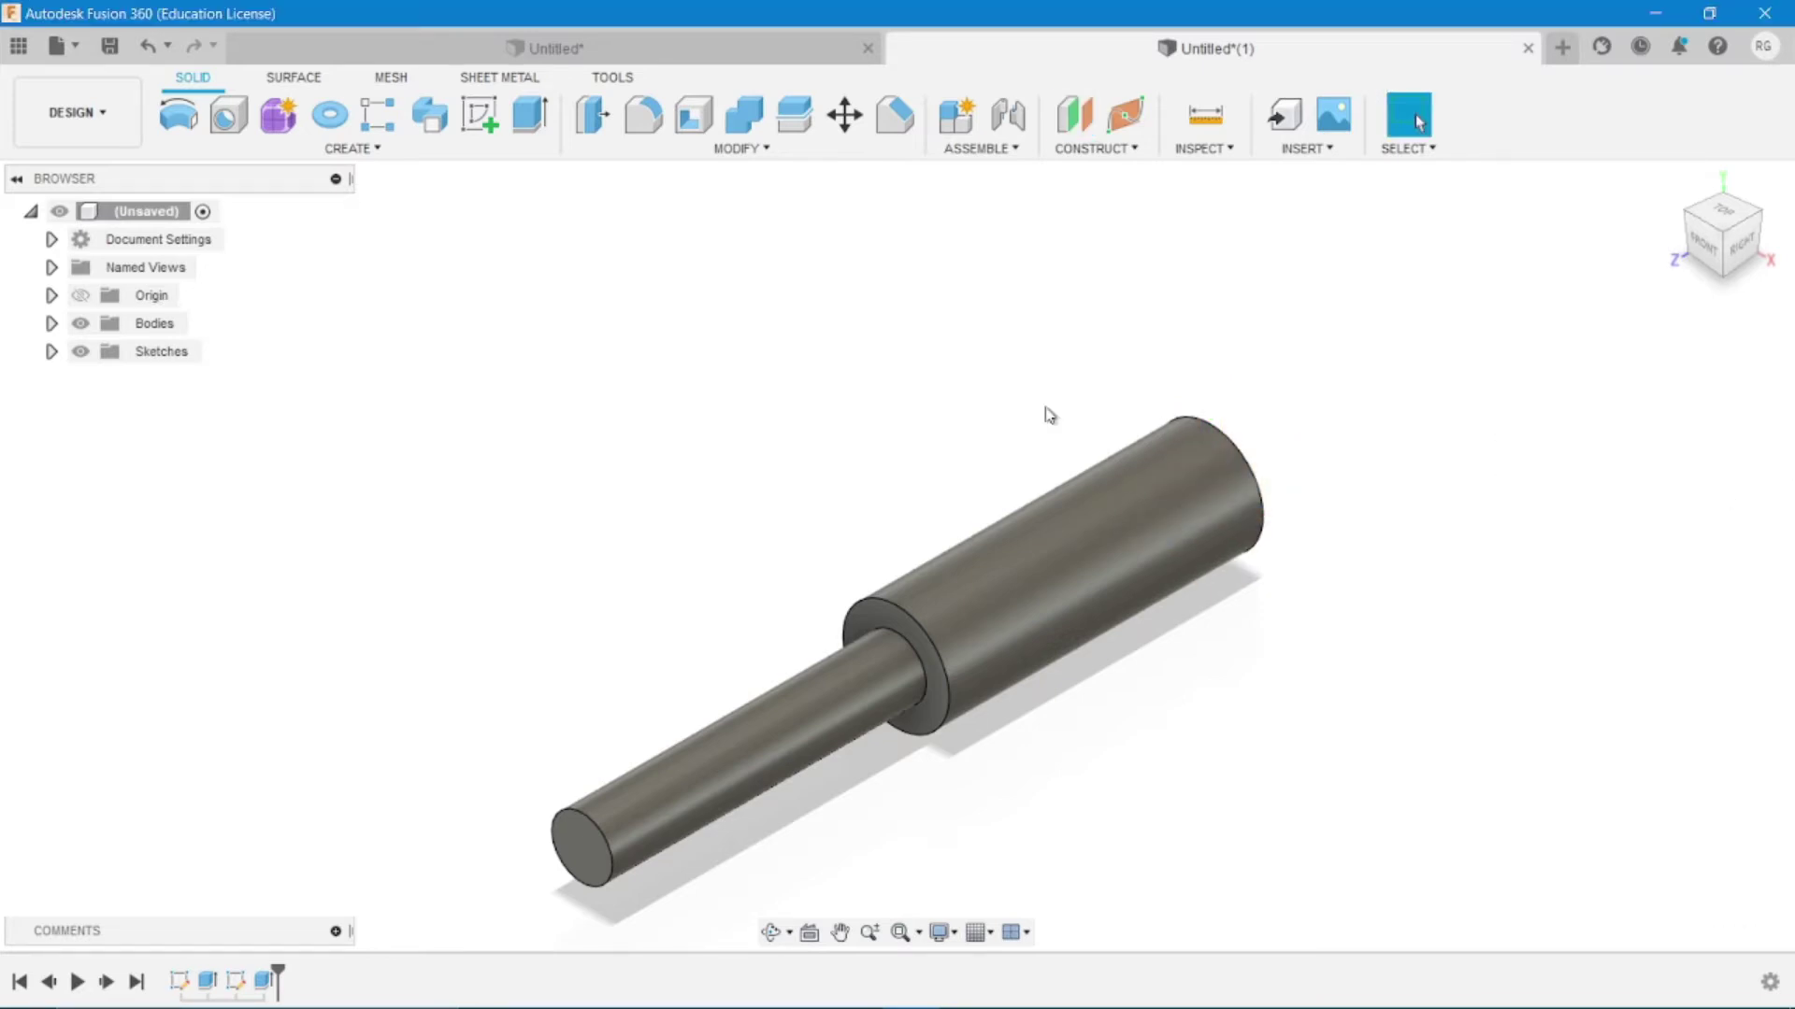
Start a sketch on the shaft-end plane and project the thick shaft's outline into it
{"action": "left_click", "coordinate": [480, 114]}
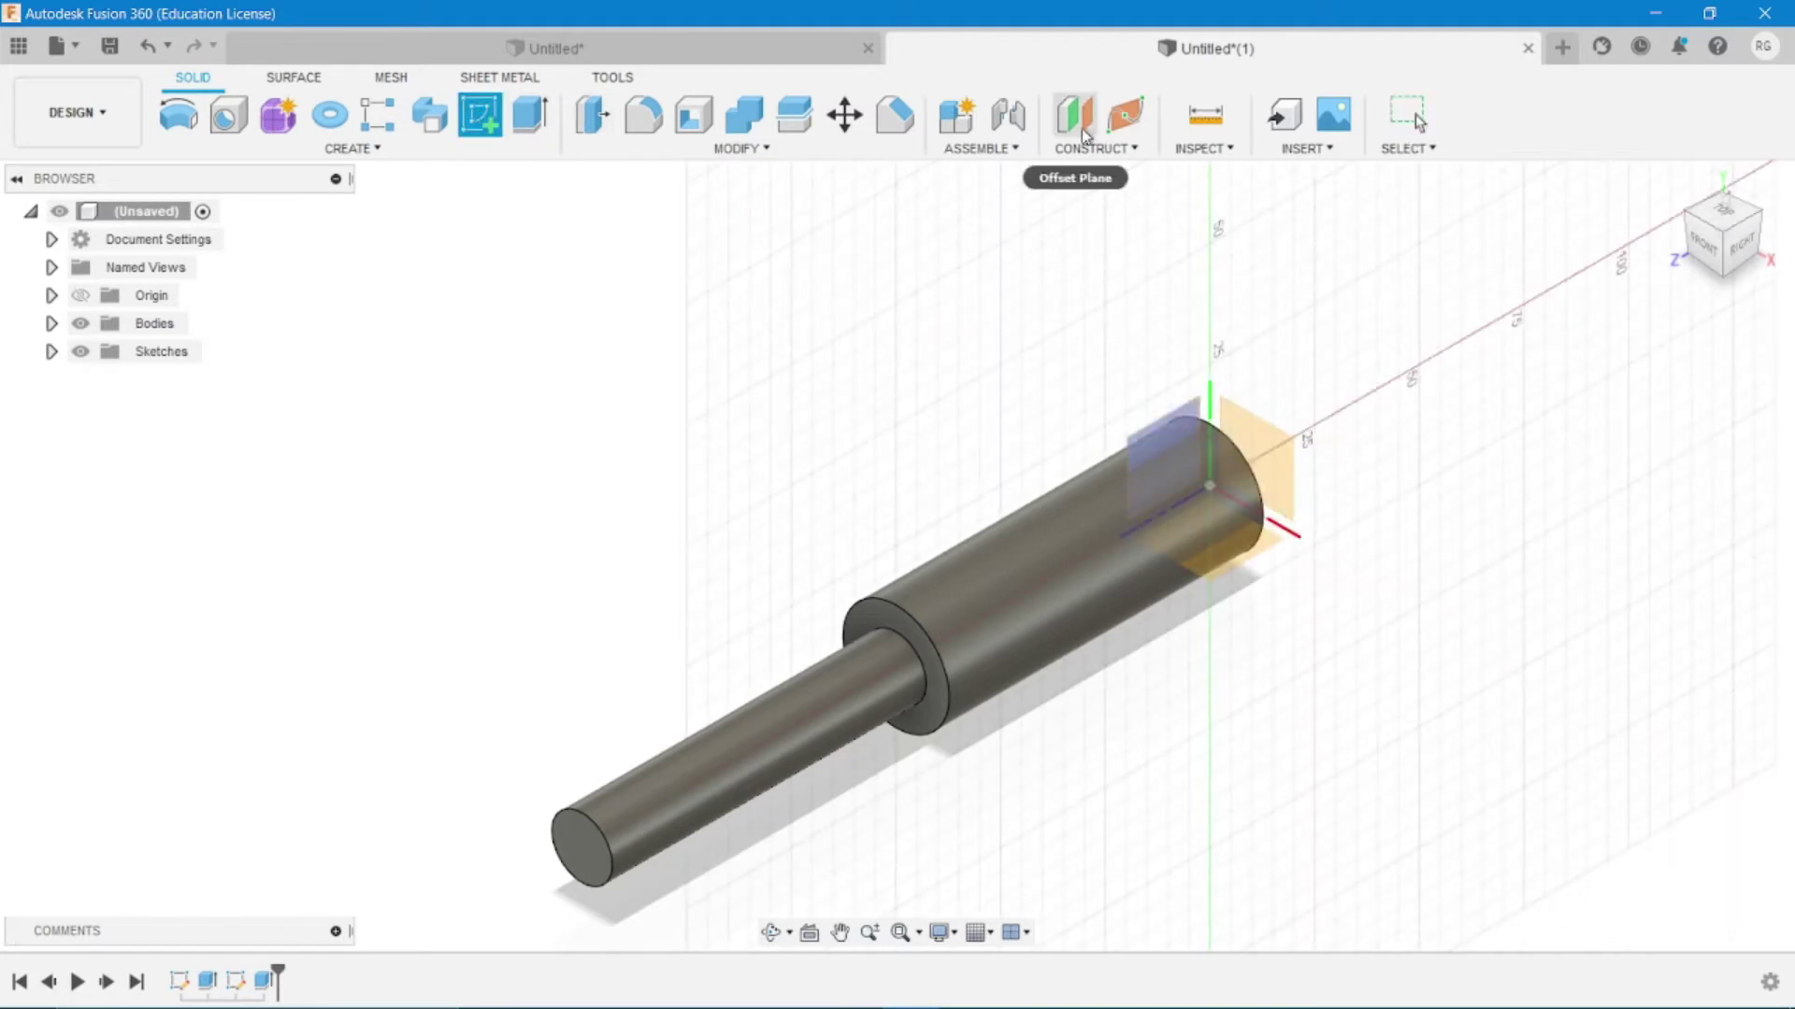
{"action": "left_click", "coordinate": [1211, 558]}
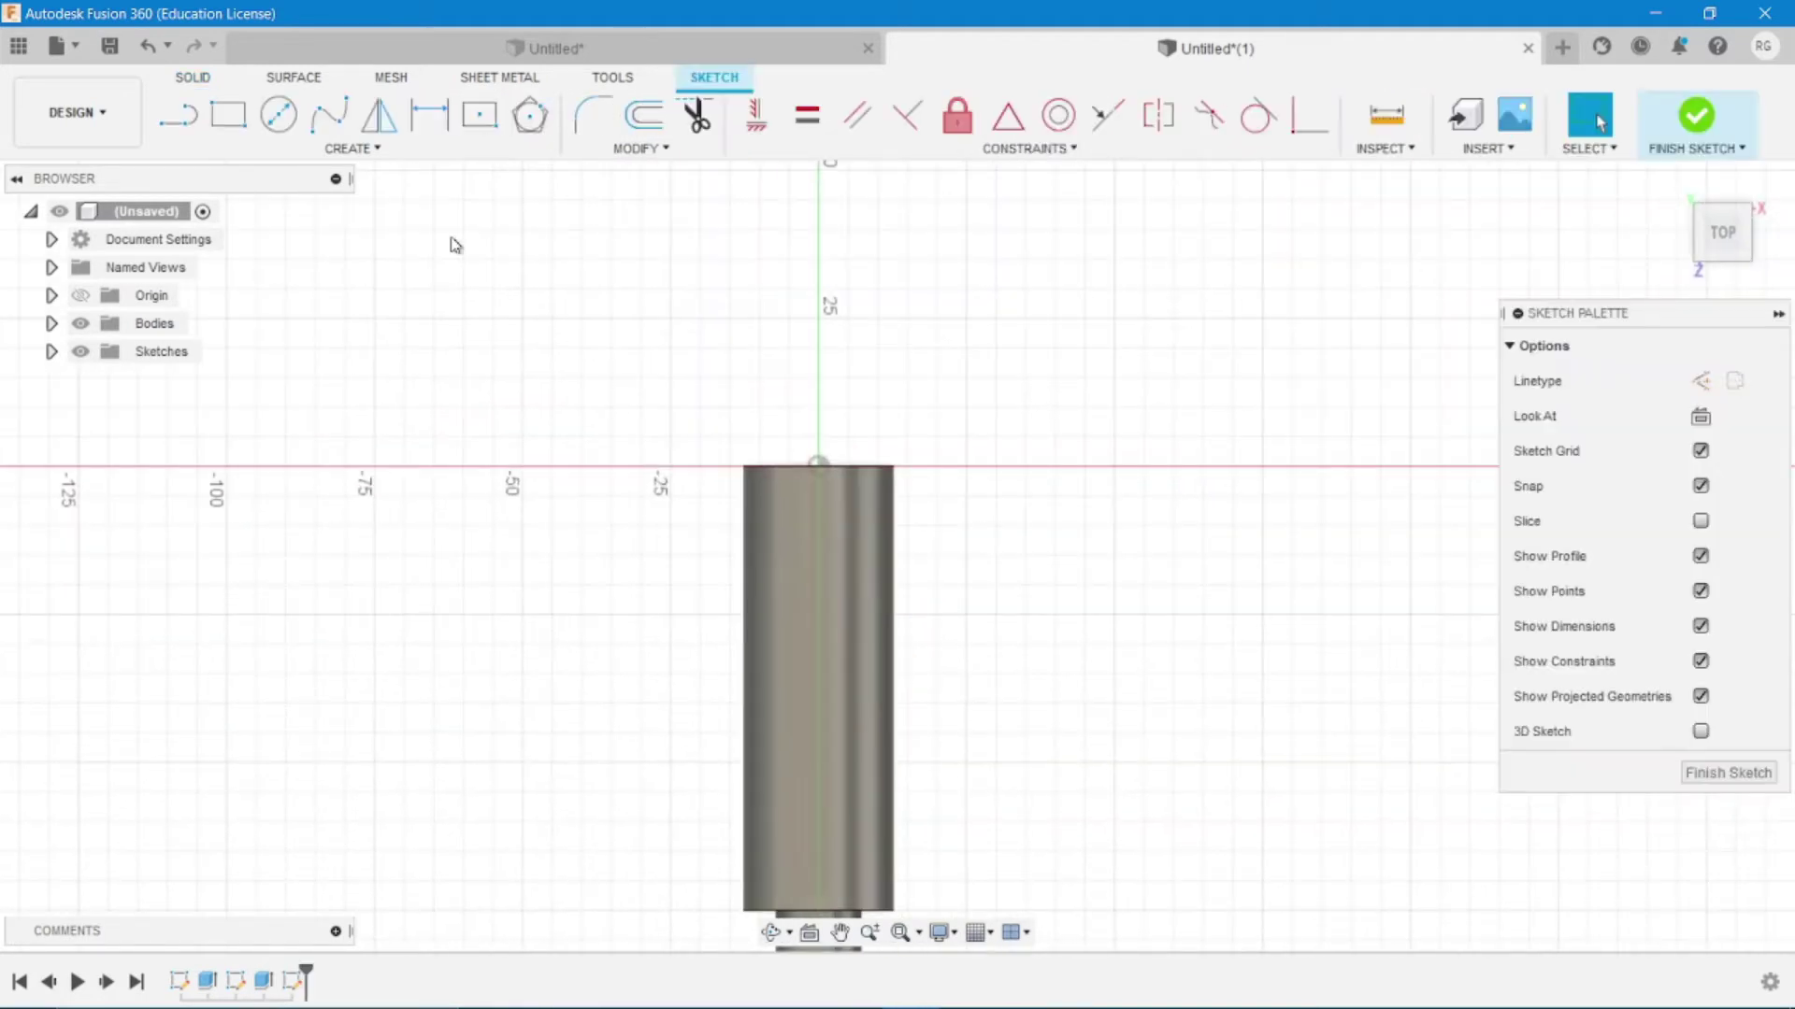
{"action": "left_click", "coordinate": [278, 114]}
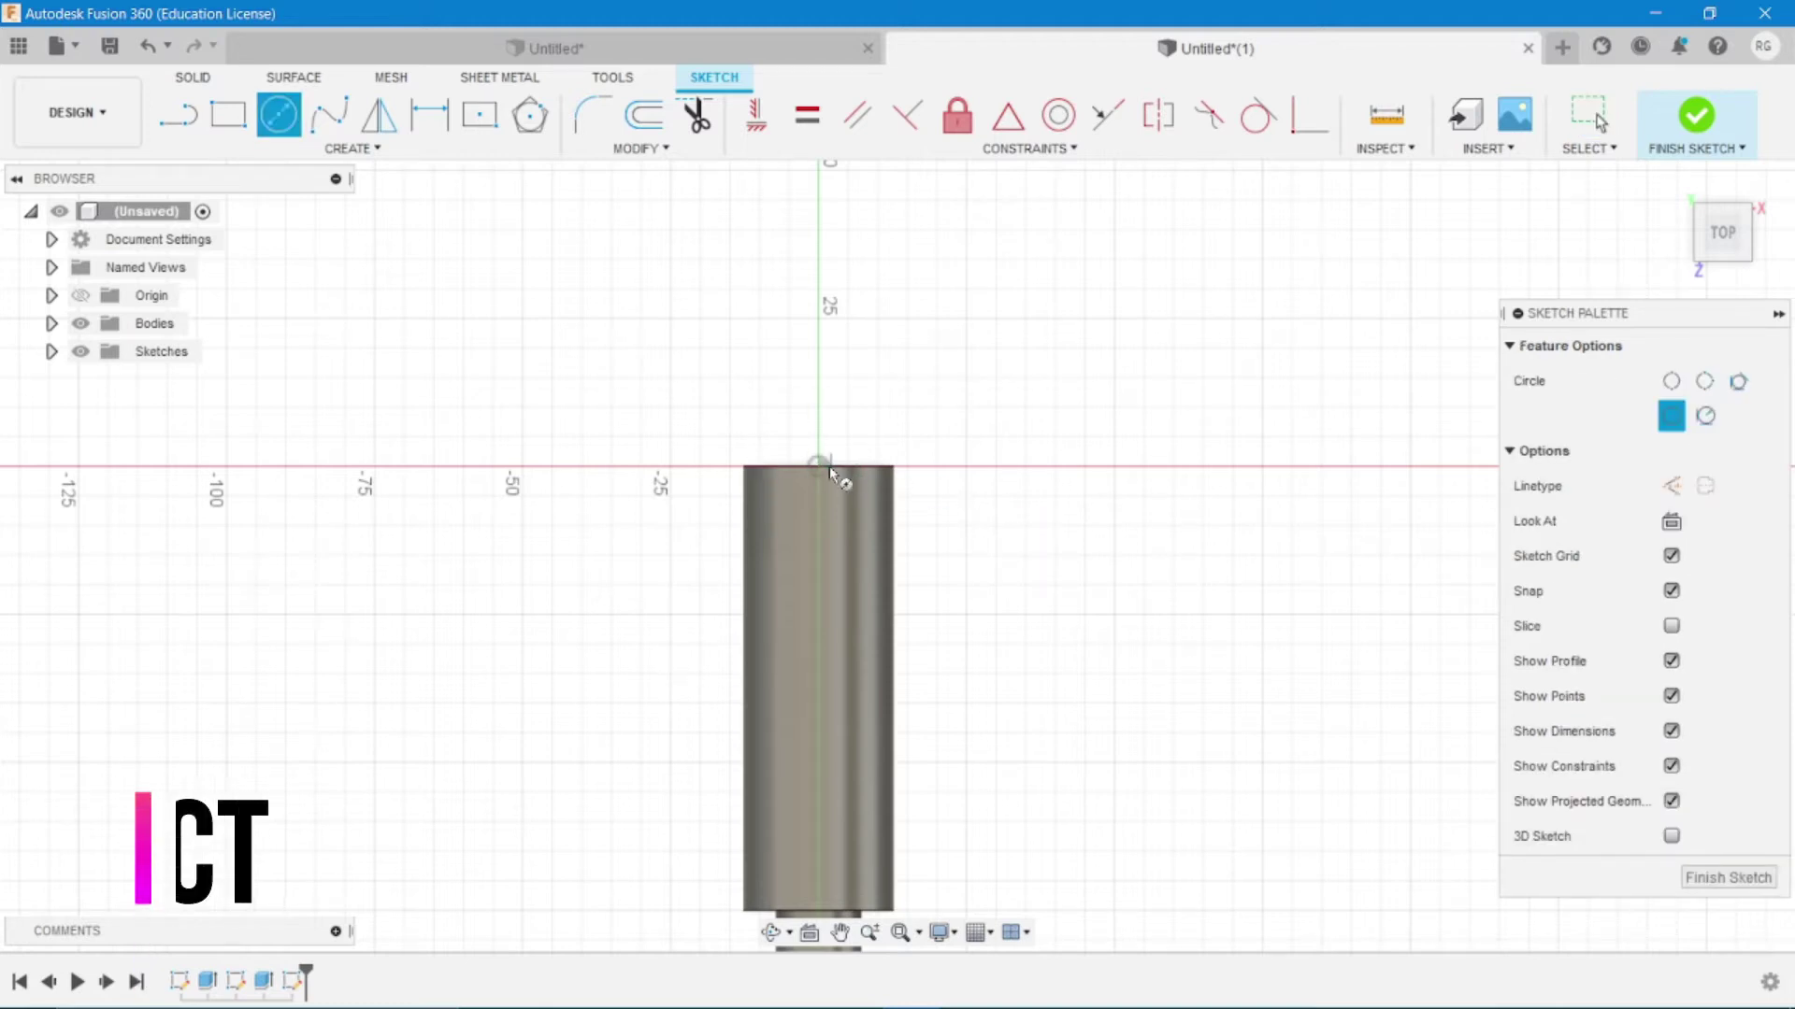
{"action": "key", "text": "p"}
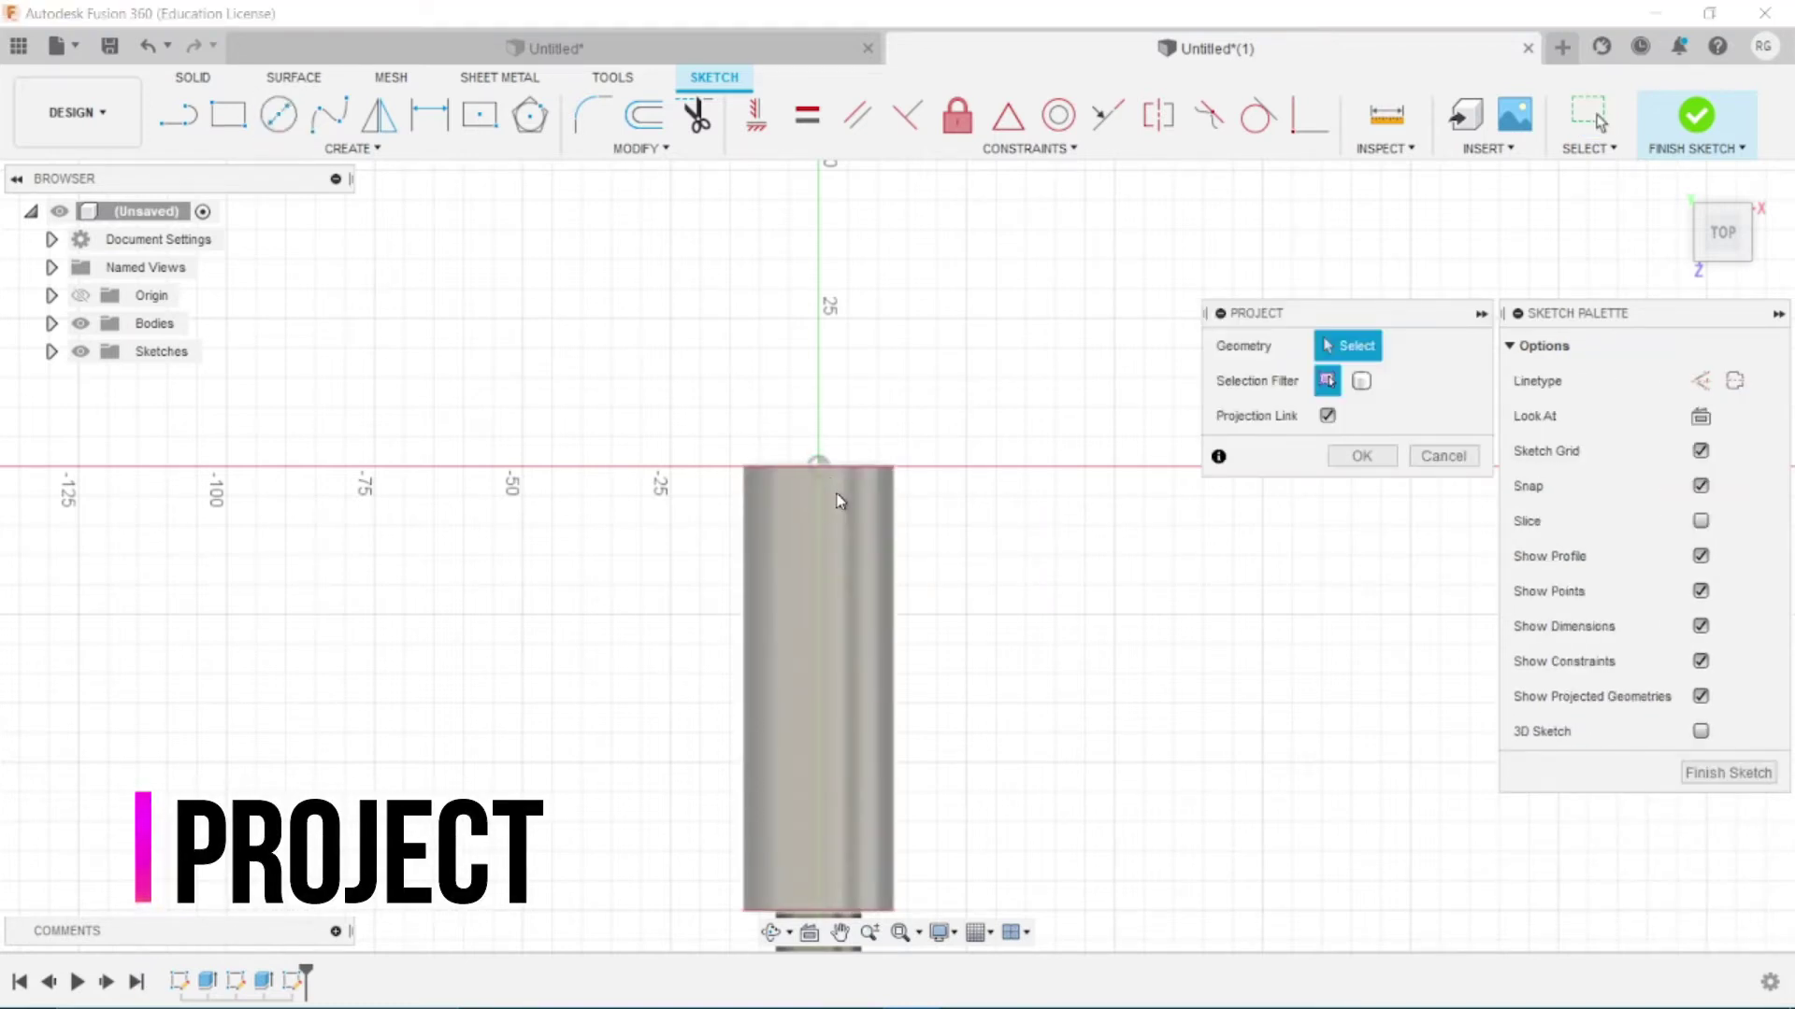
{"action": "left_click", "coordinate": [835, 491]}
{"action": "left_click", "coordinate": [1363, 456]}
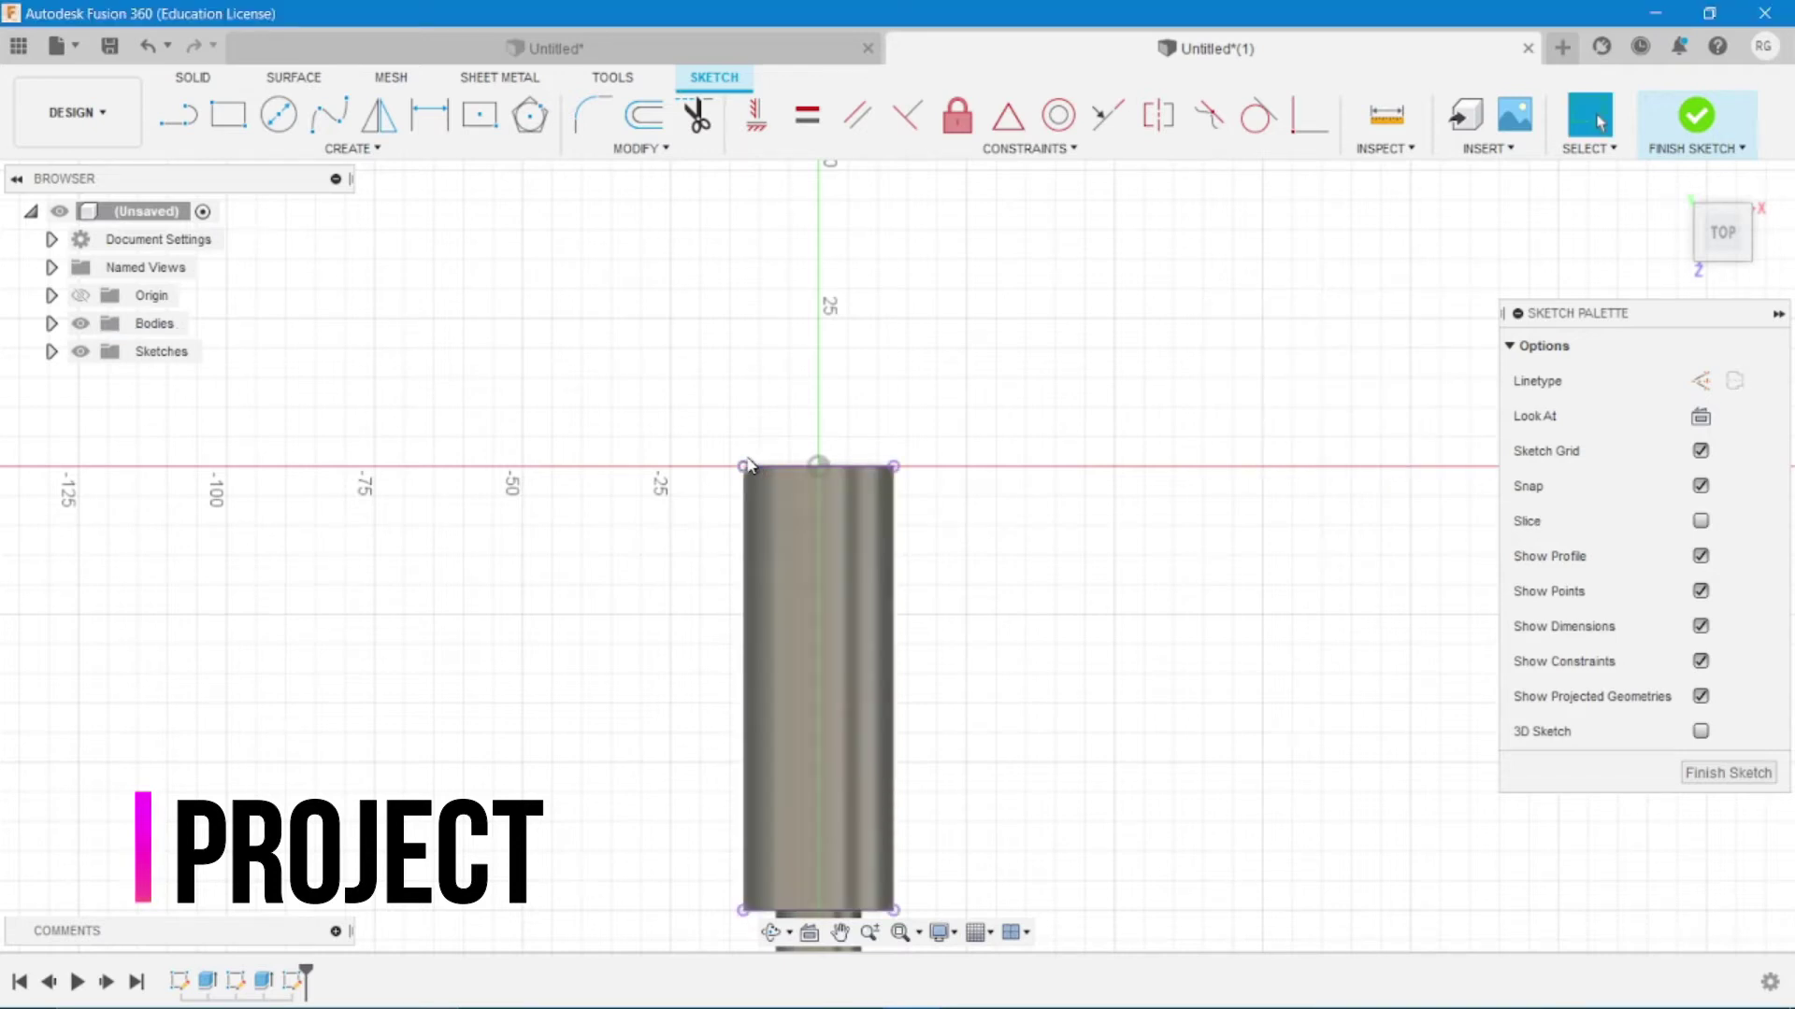
Draw a circle centred on the shaft end's midpoint, sized to the shaft's edge, and finish the sketch
{"action": "left_click", "coordinate": [279, 114]}
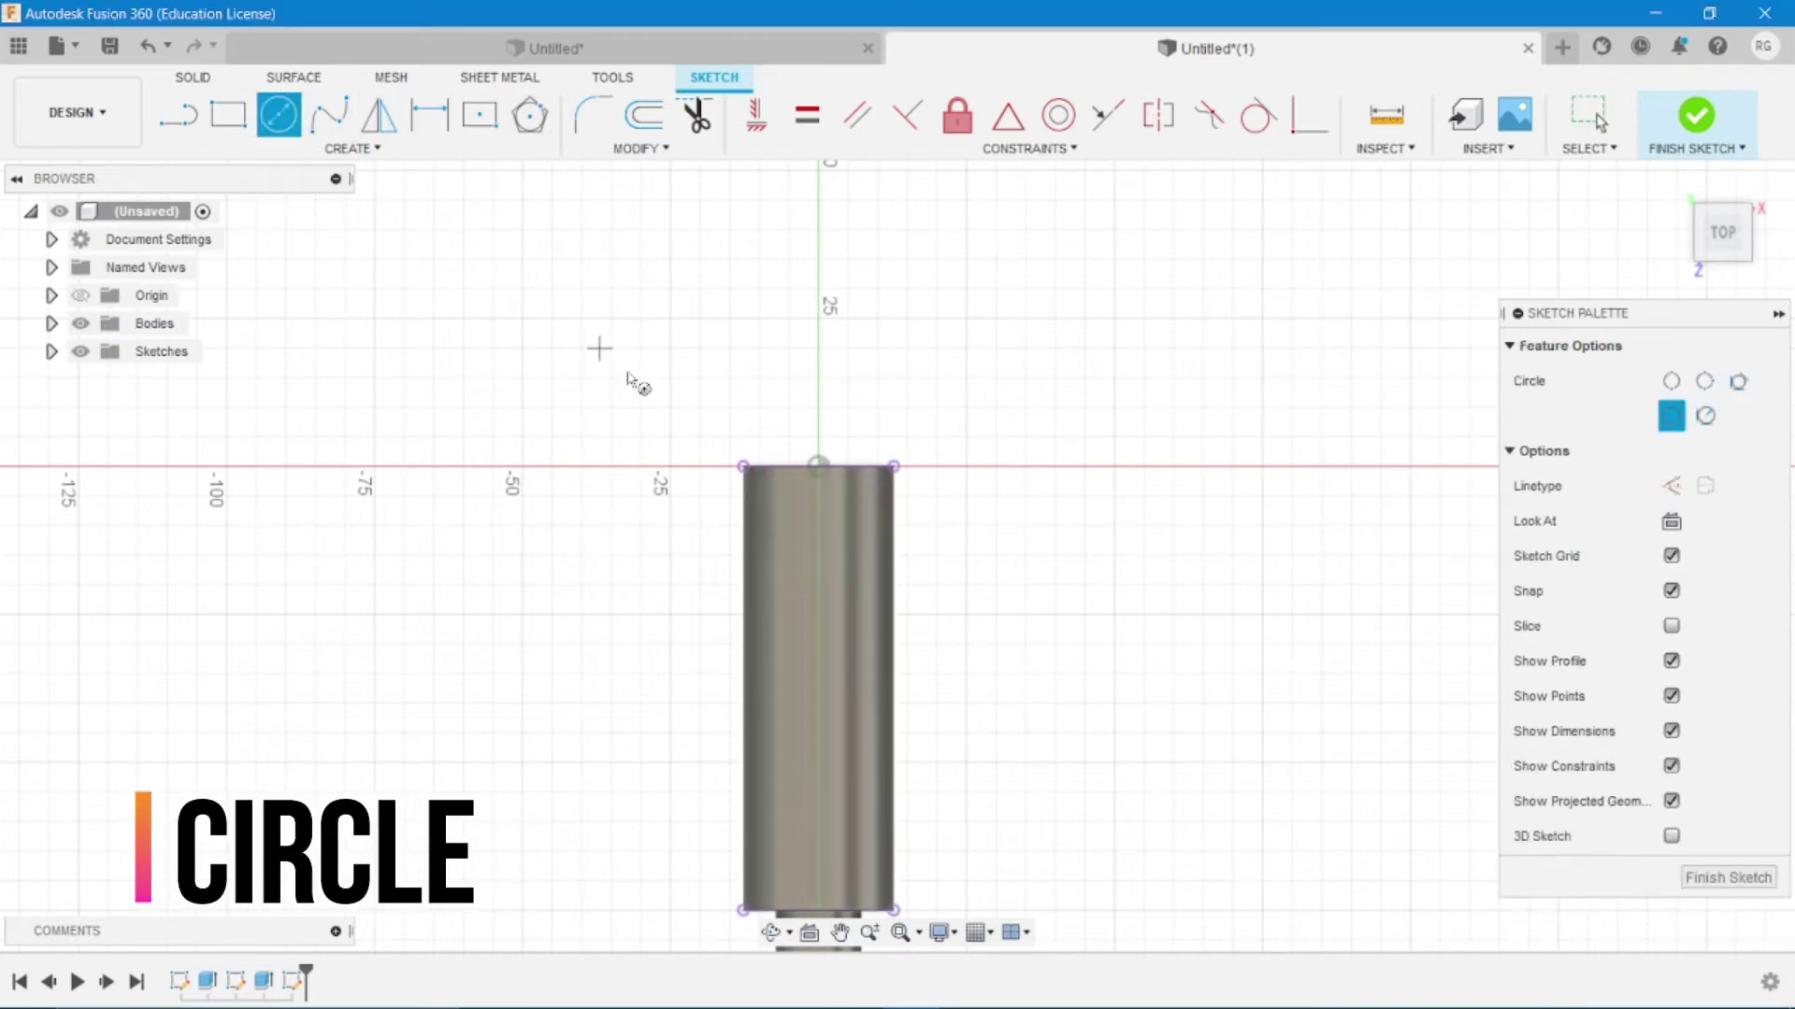
{"action": "left_click", "coordinate": [821, 470]}
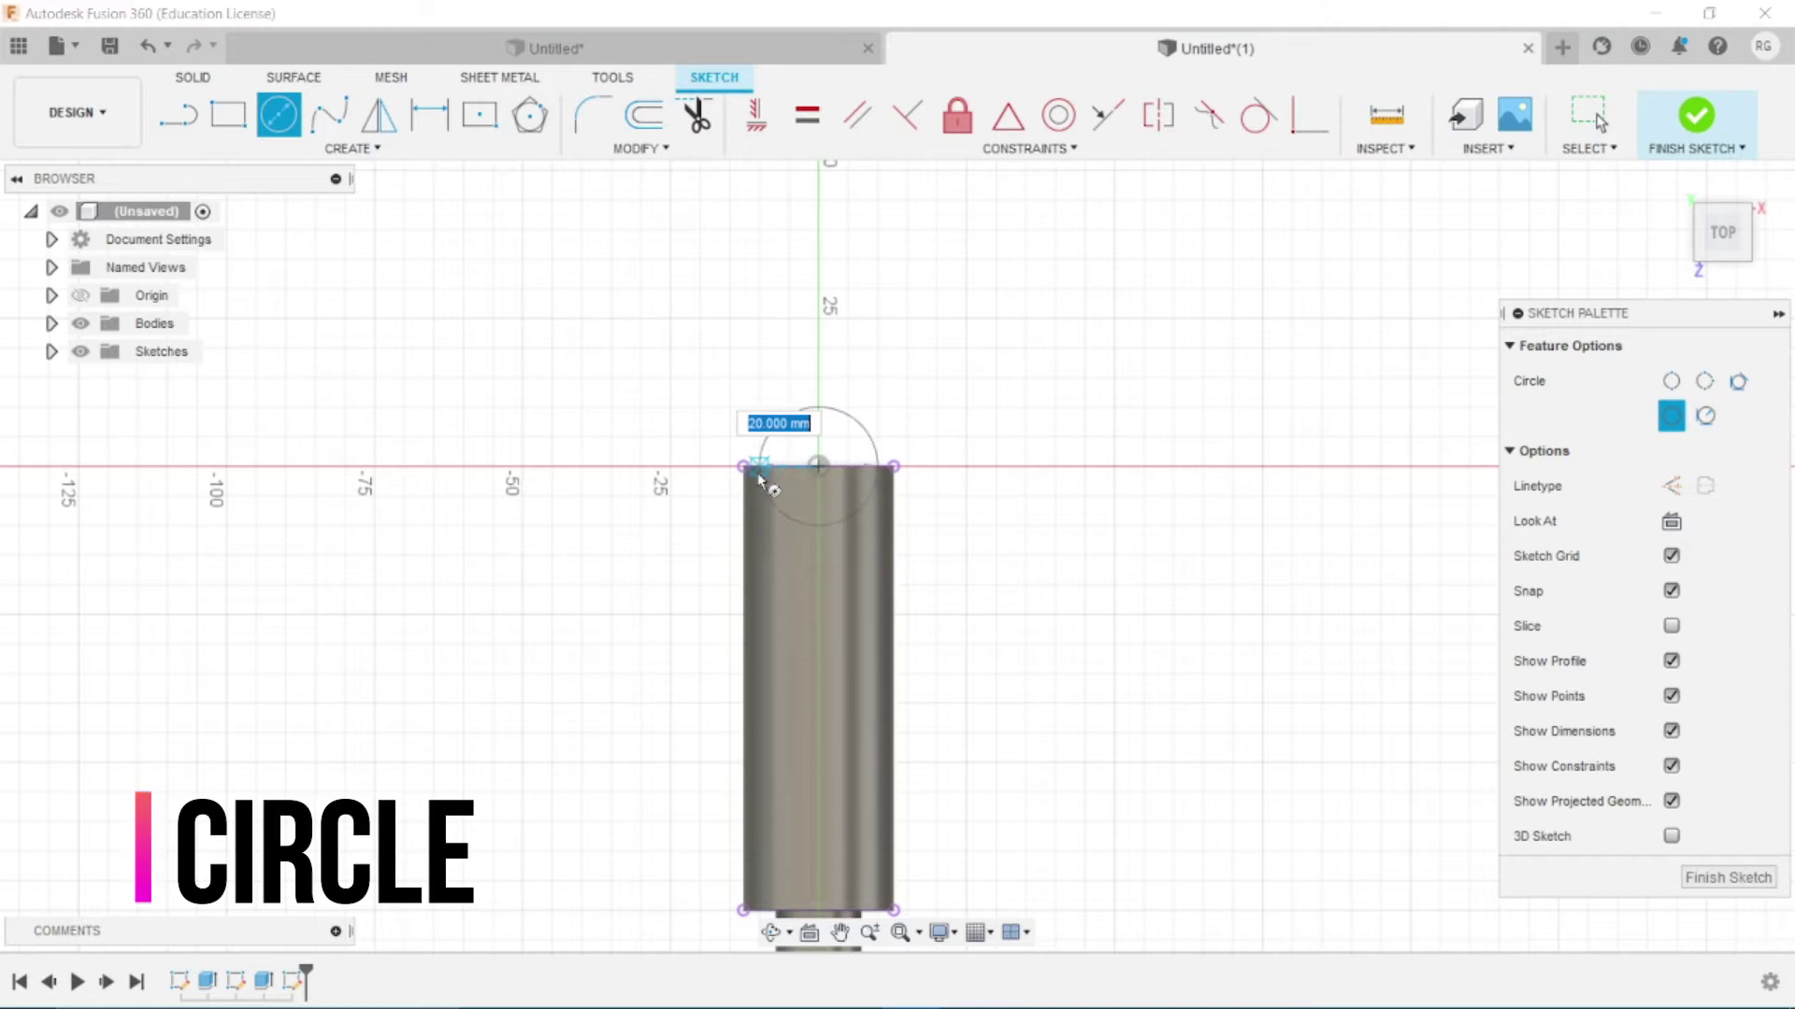
{"action": "left_click", "coordinate": [745, 467]}
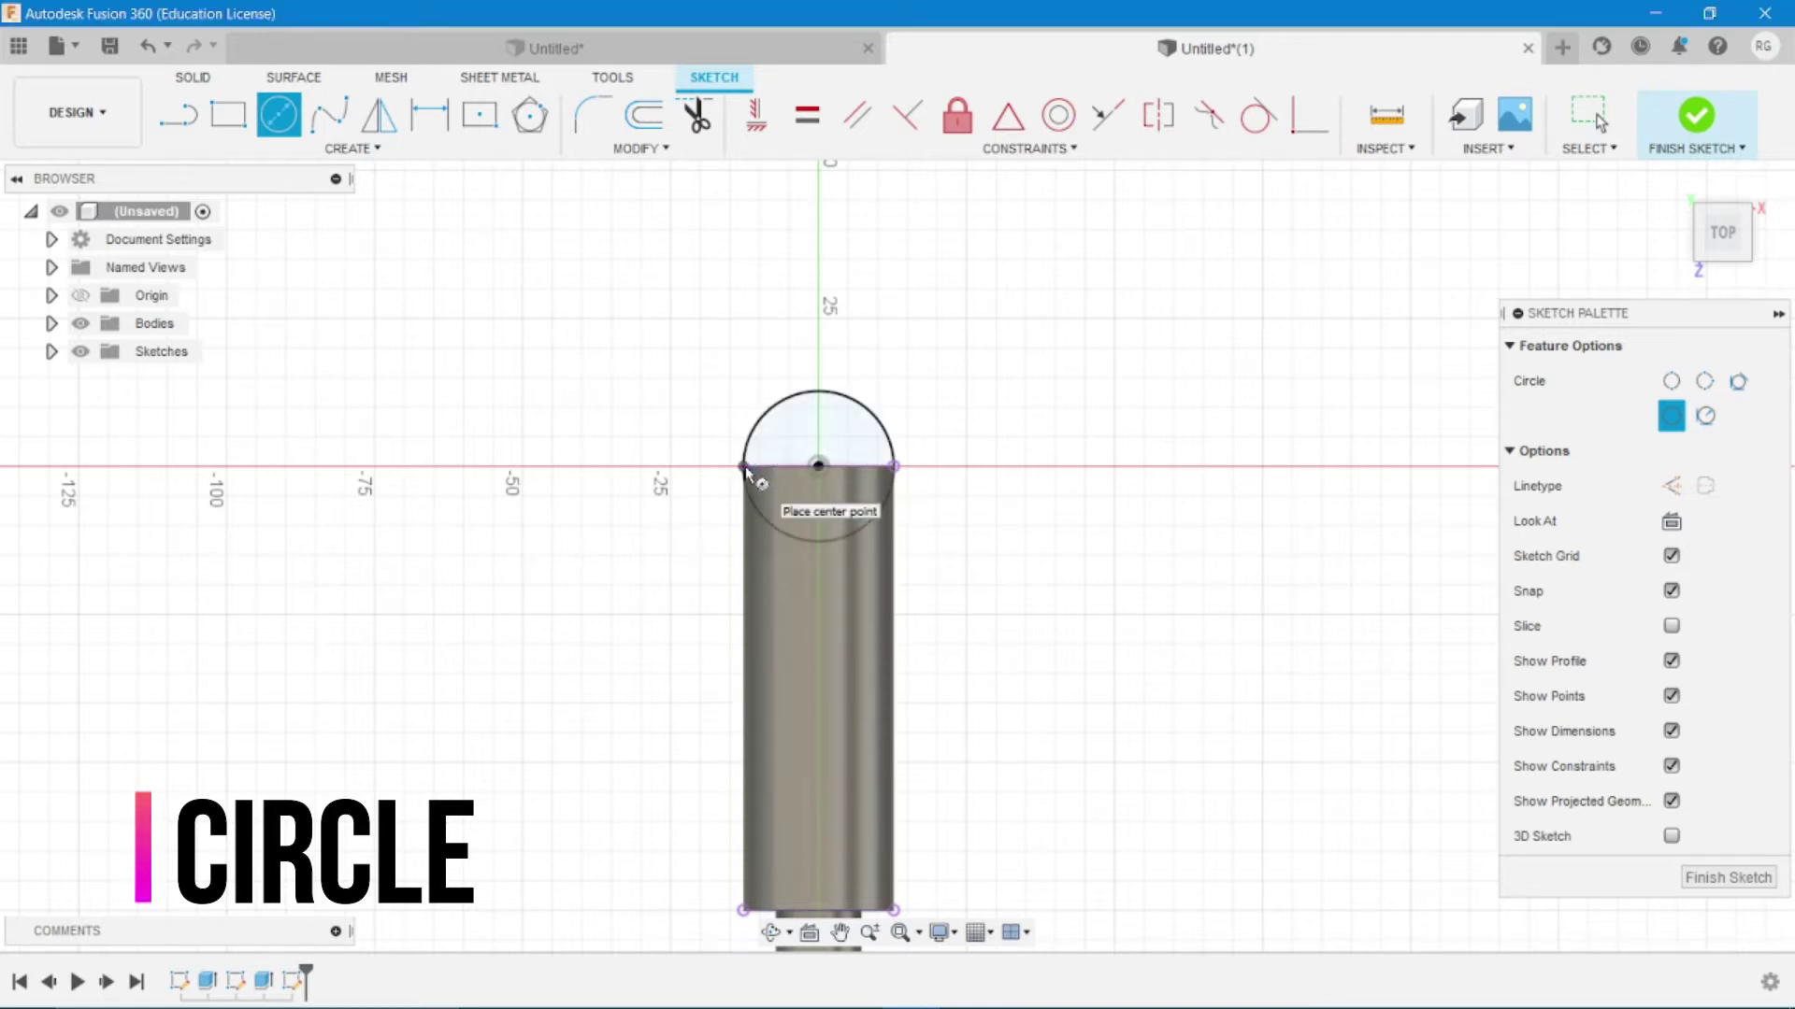
{"action": "key", "text": "Escape"}
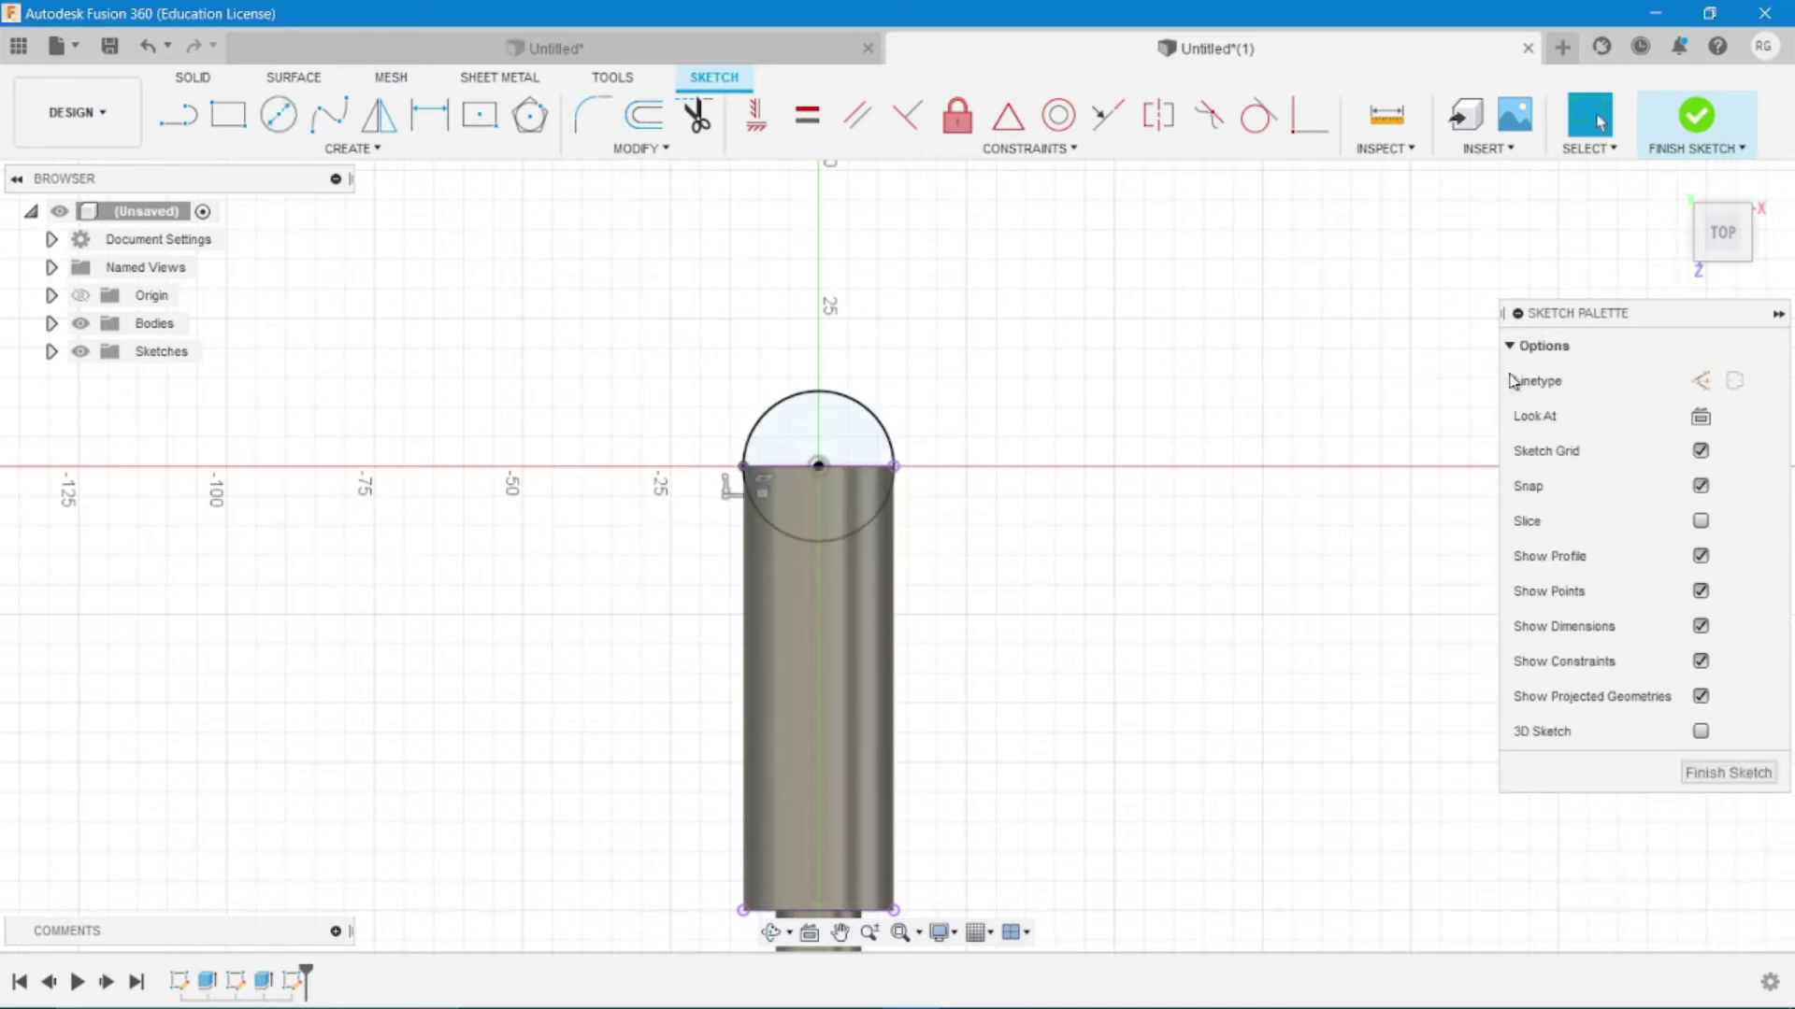
{"action": "left_click", "coordinate": [1697, 117]}
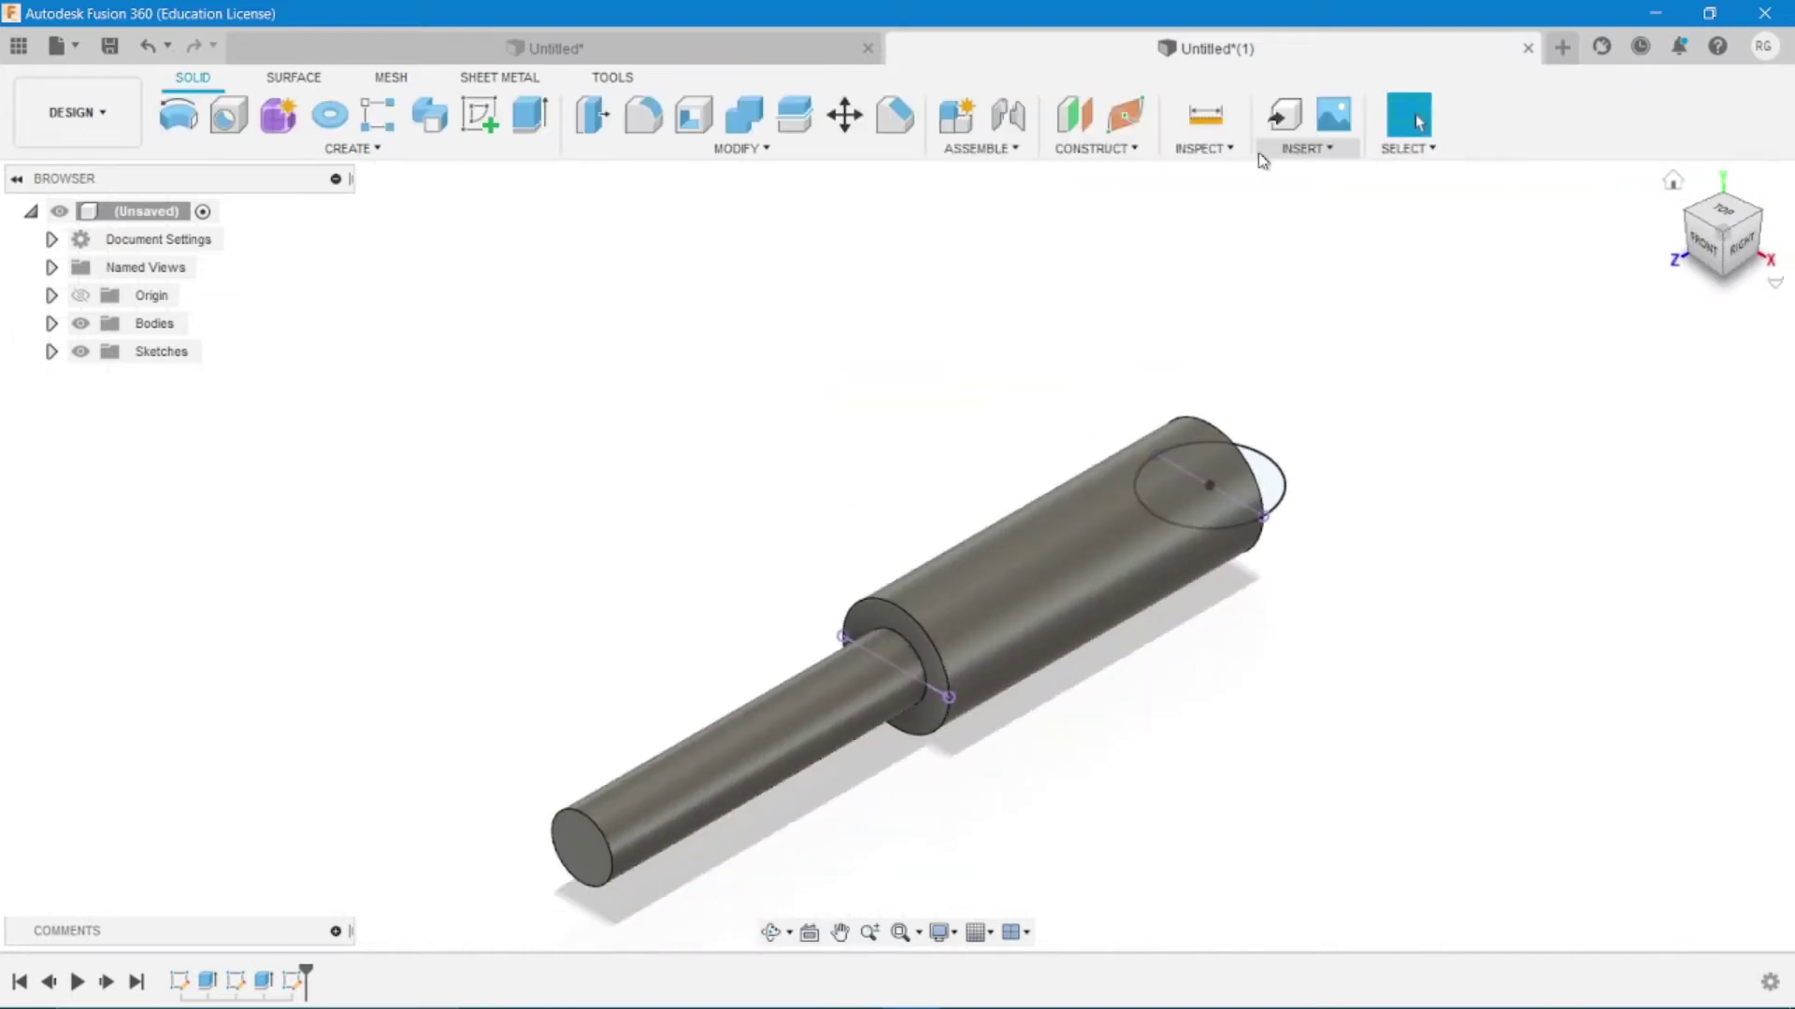
Extrude both circle halves 75 mm symmetric (whole length), joined to the shaft as a vertical head
{"action": "left_click", "coordinate": [513, 122]}
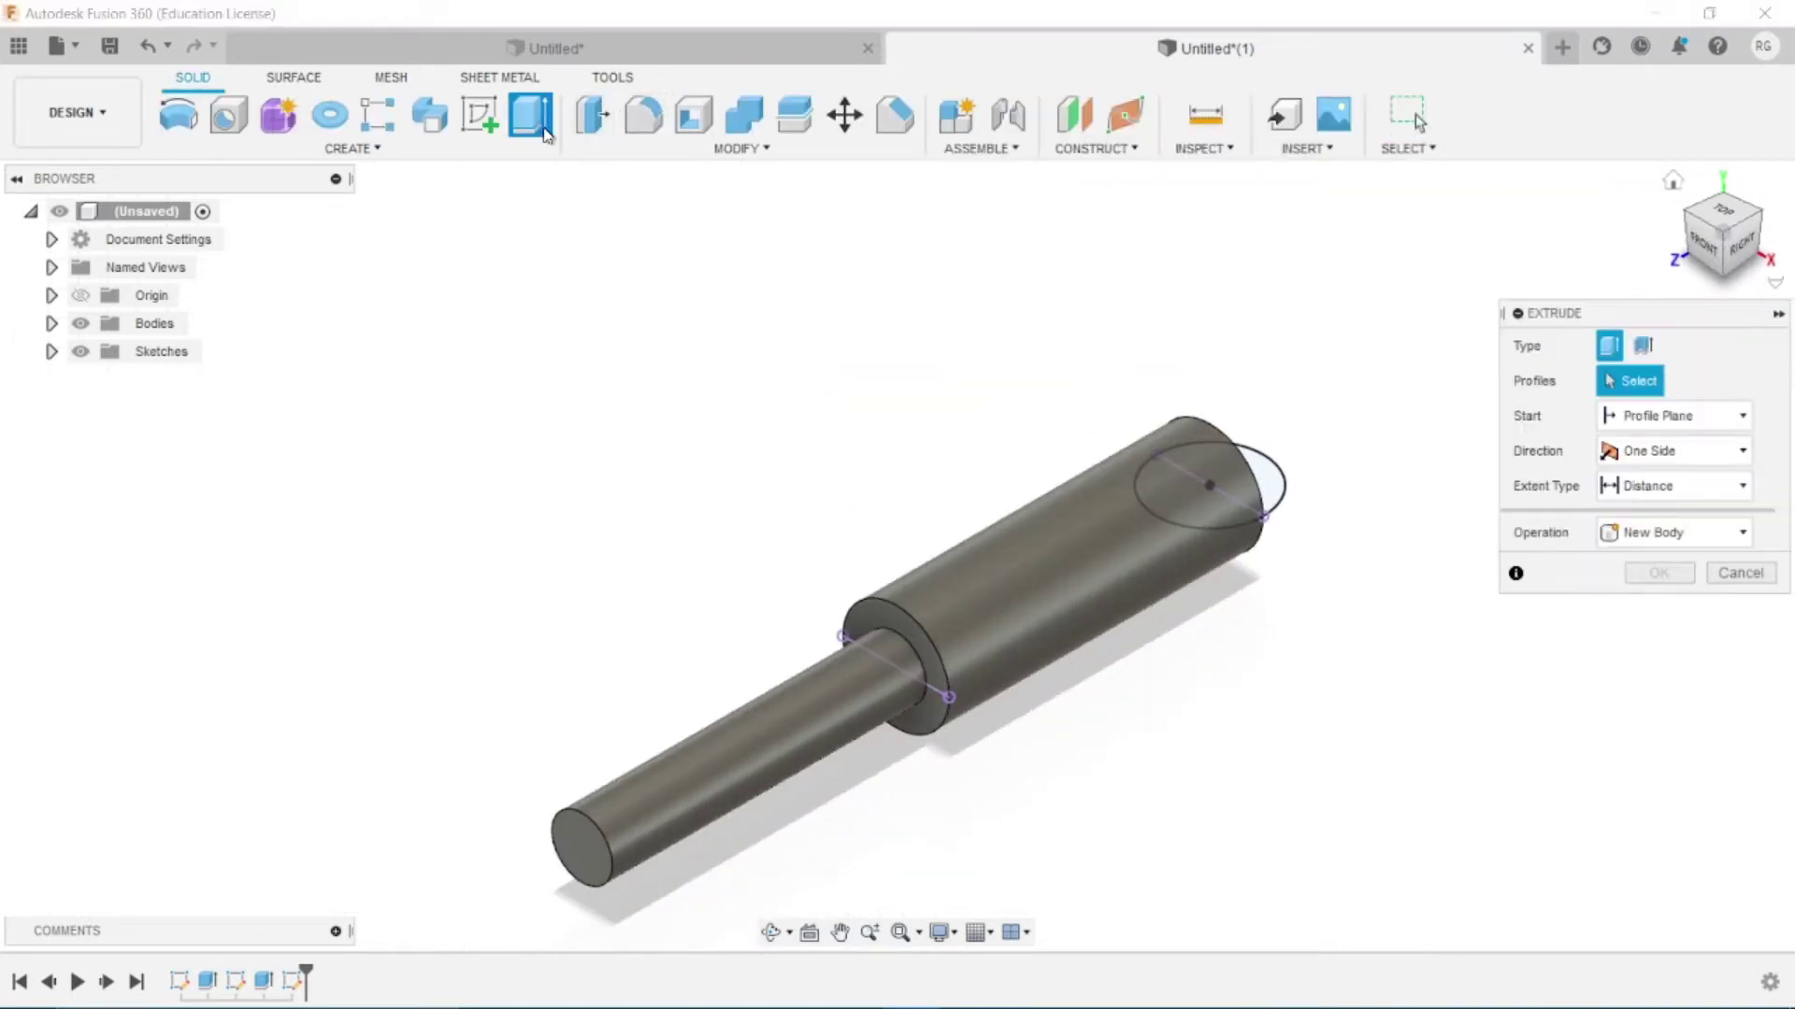
{"action": "left_click", "coordinate": [1264, 480]}
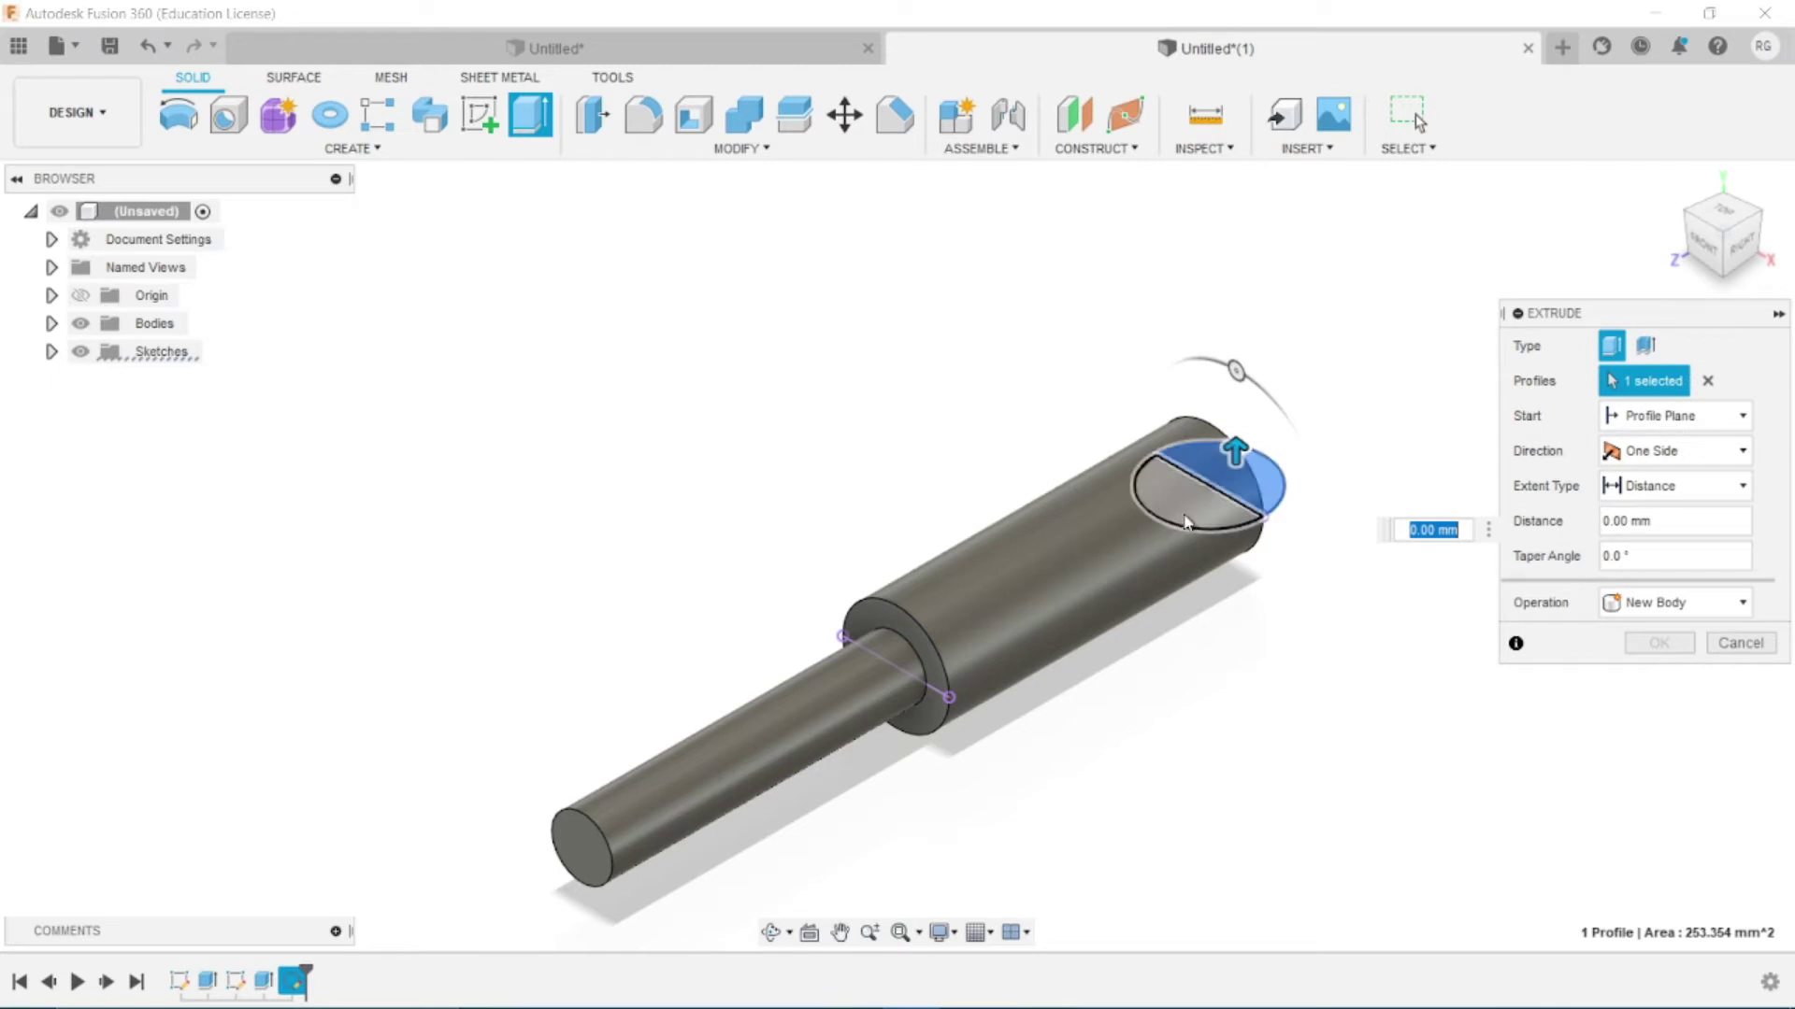
{"action": "left_click", "coordinate": [1163, 518]}
{"action": "left_click", "coordinate": [1743, 452]}
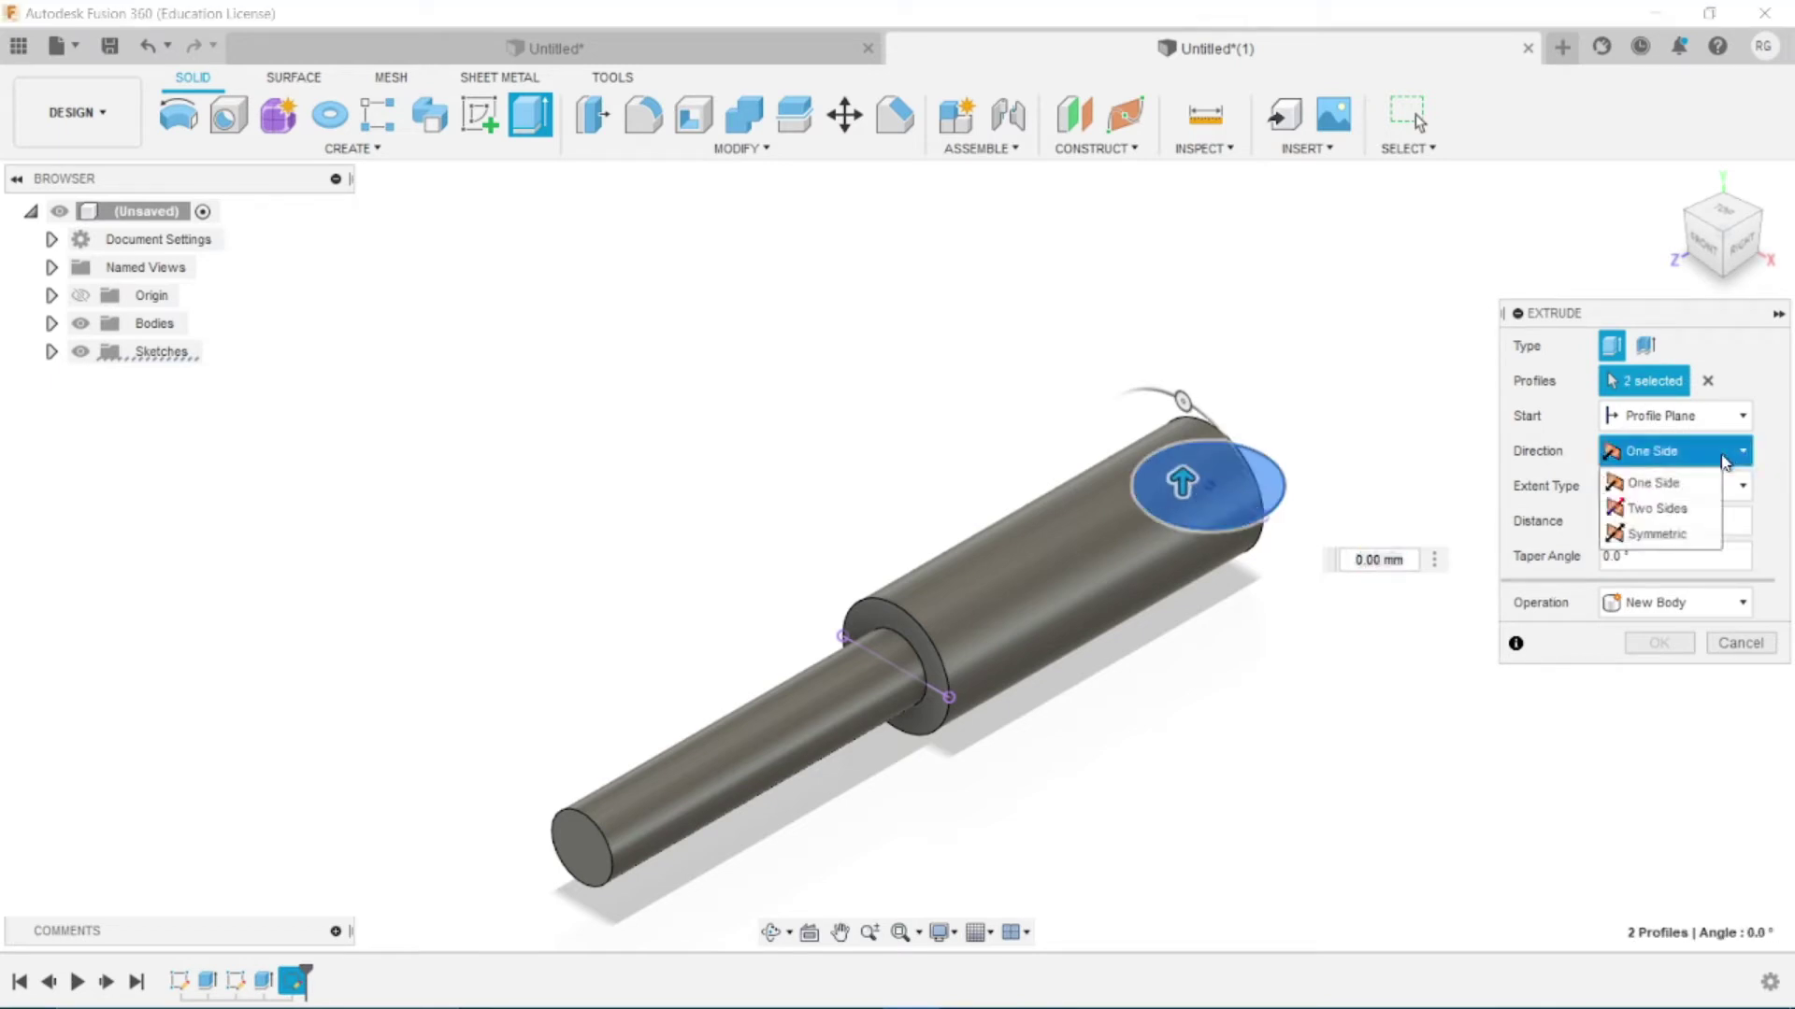
{"action": "left_click", "coordinate": [1678, 521]}
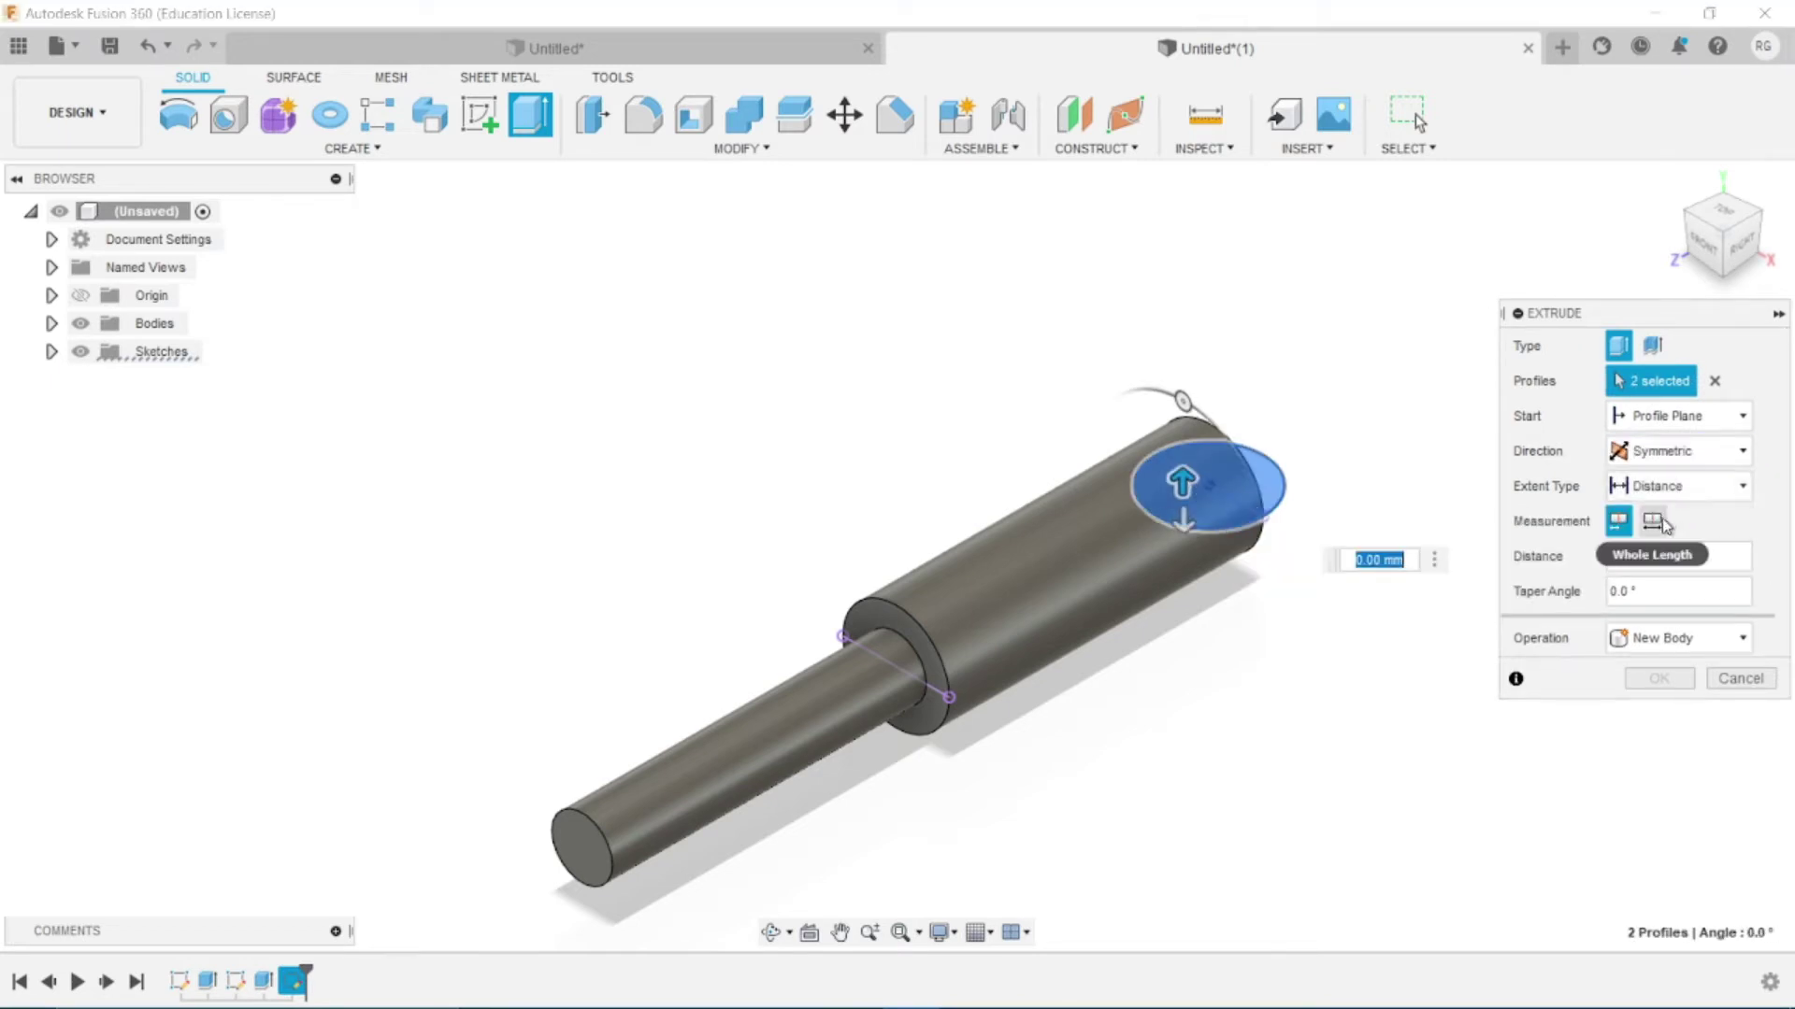
{"action": "left_click", "coordinate": [1650, 525]}
{"action": "left_click", "coordinate": [1649, 555]}
{"action": "type", "text": "75"}
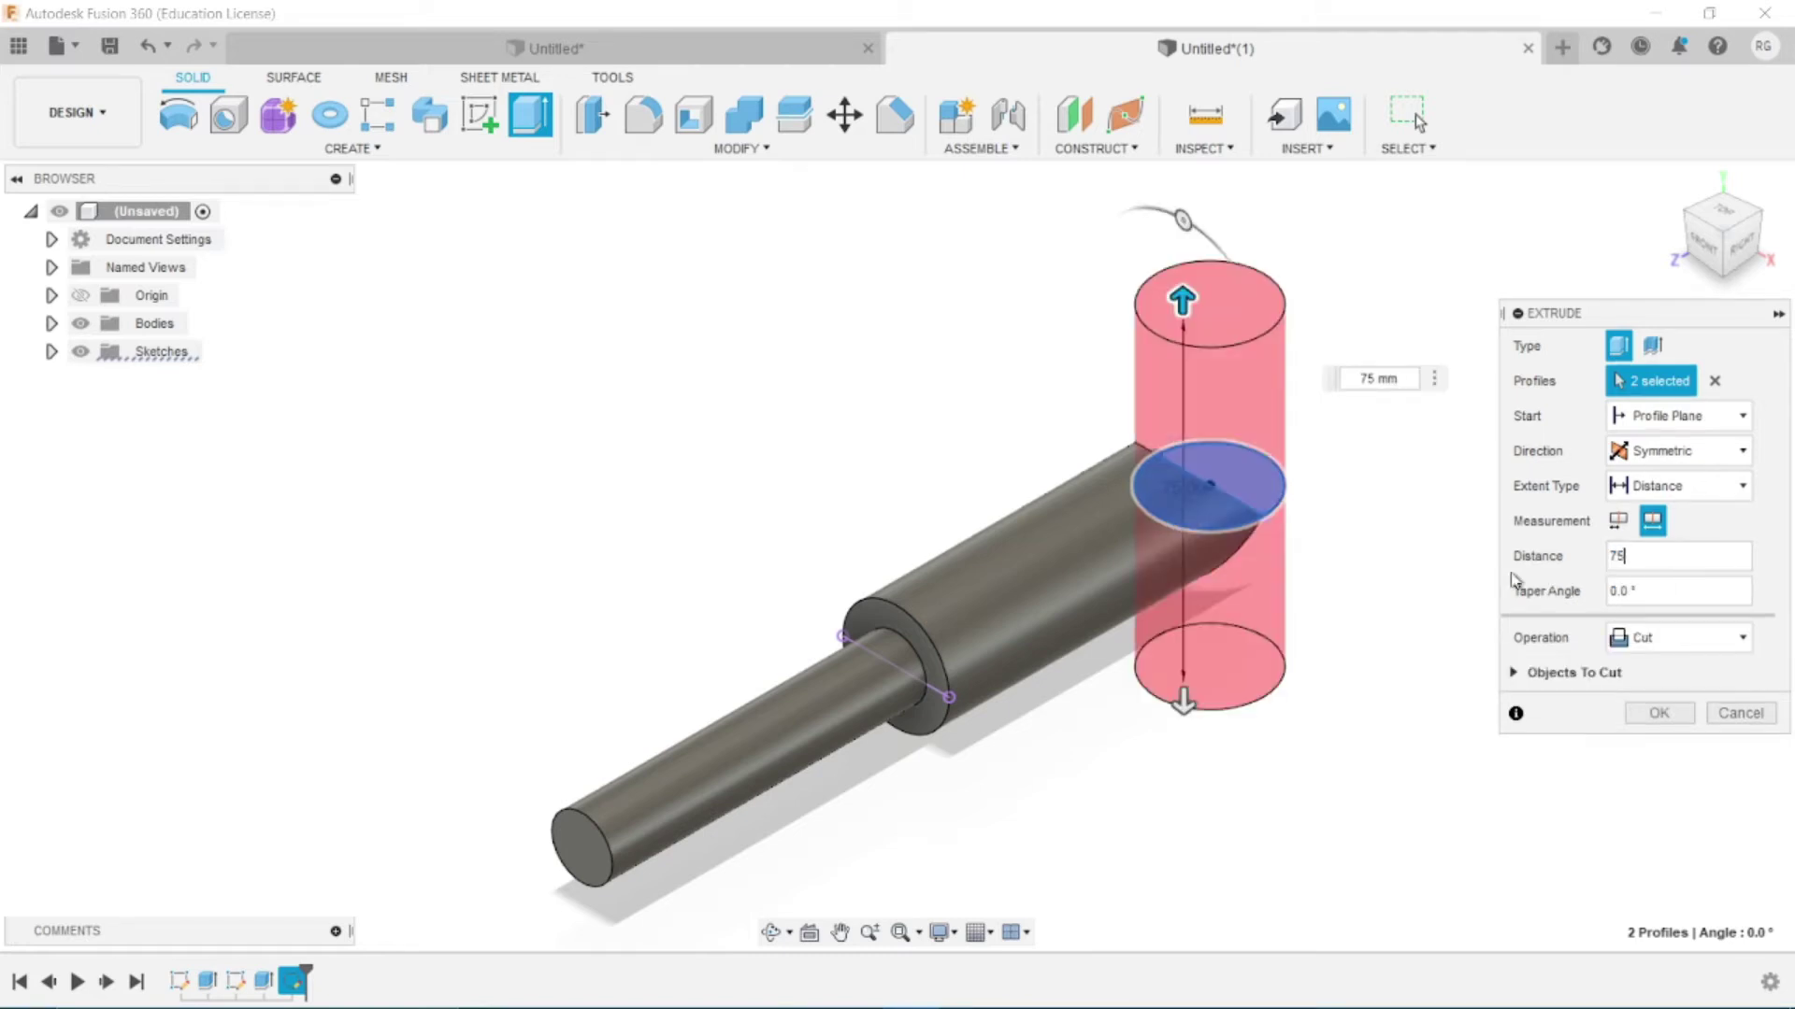
{"action": "left_click", "coordinate": [1631, 638]}
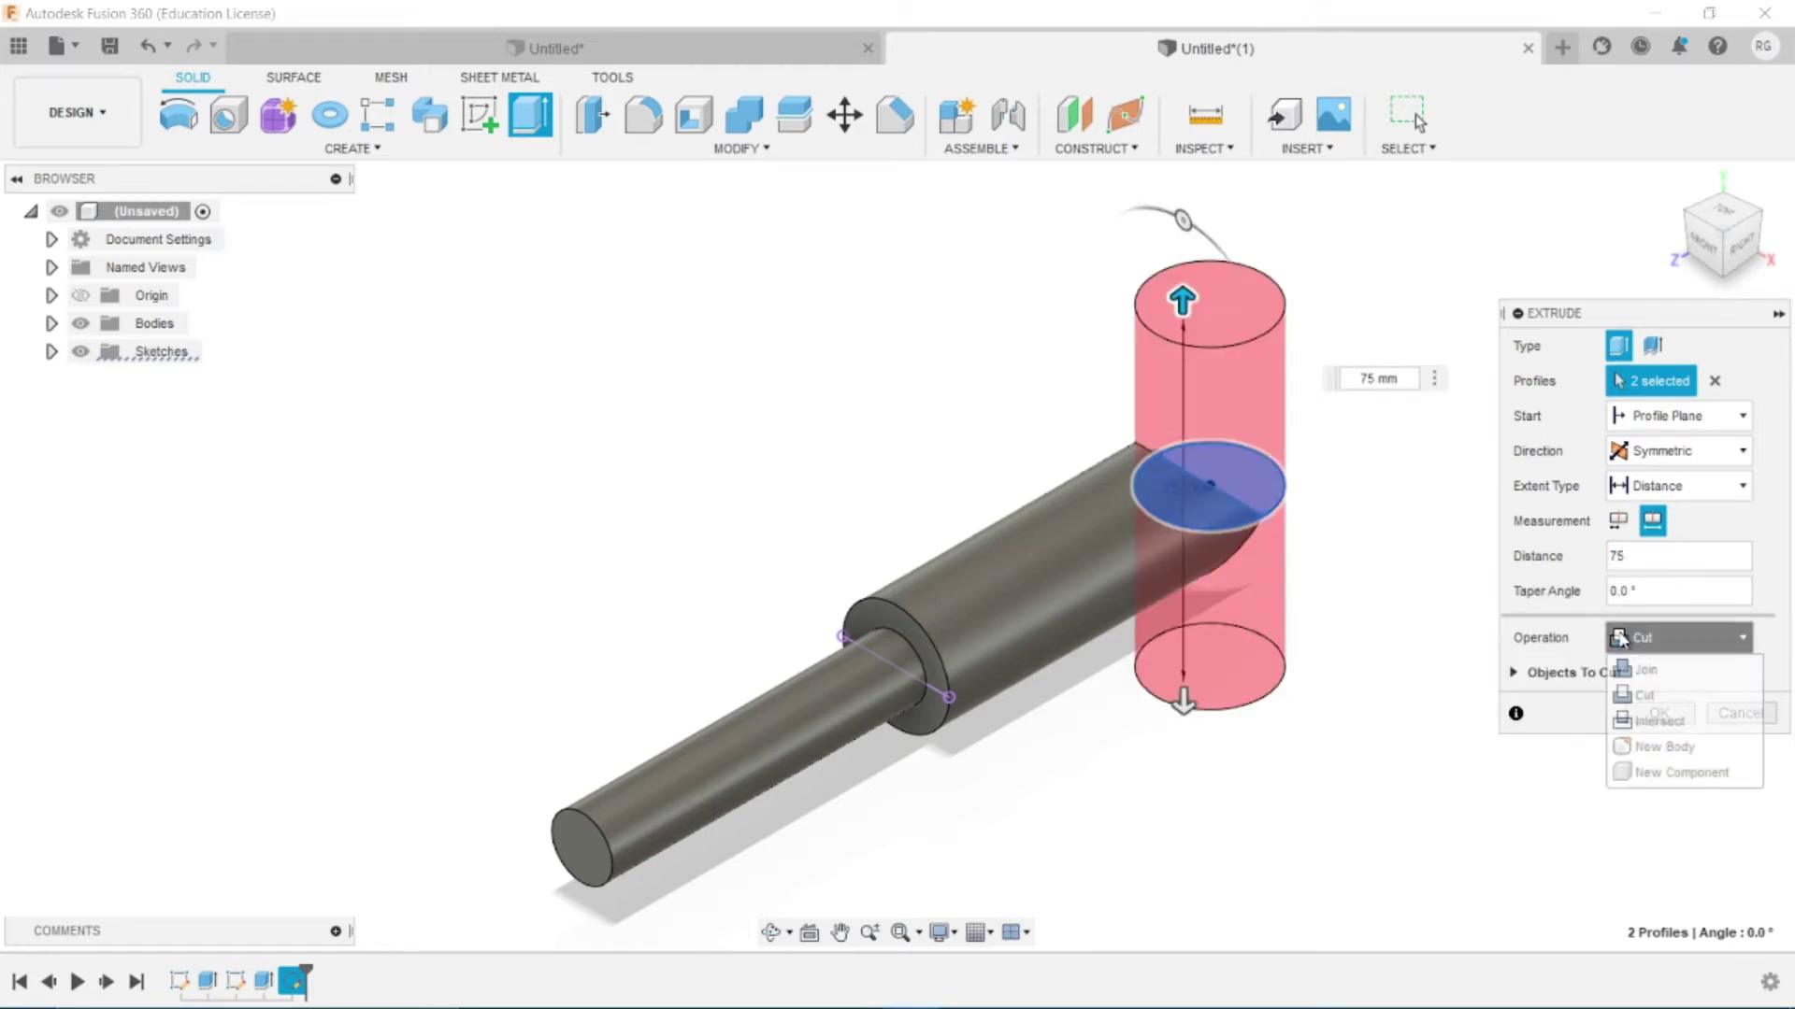
{"action": "left_click", "coordinate": [1645, 675]}
{"action": "left_click", "coordinate": [1654, 690]}
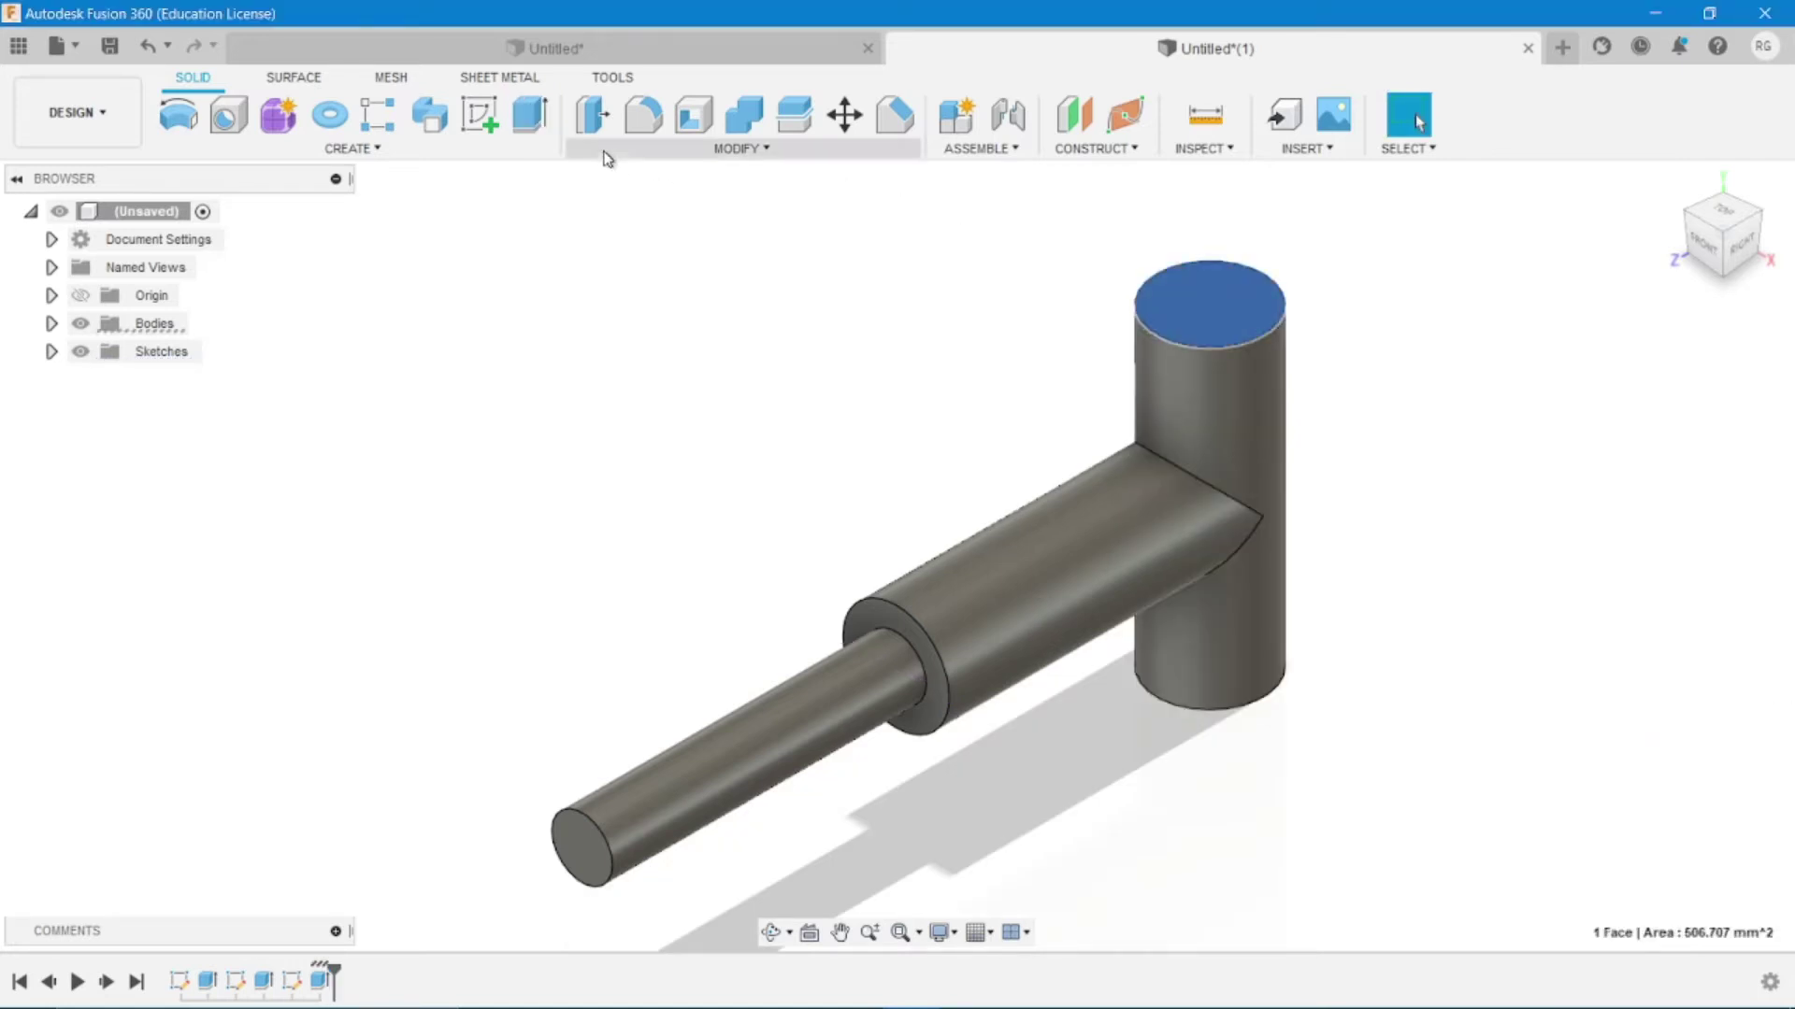
{"action": "left_click", "coordinate": [501, 121]}
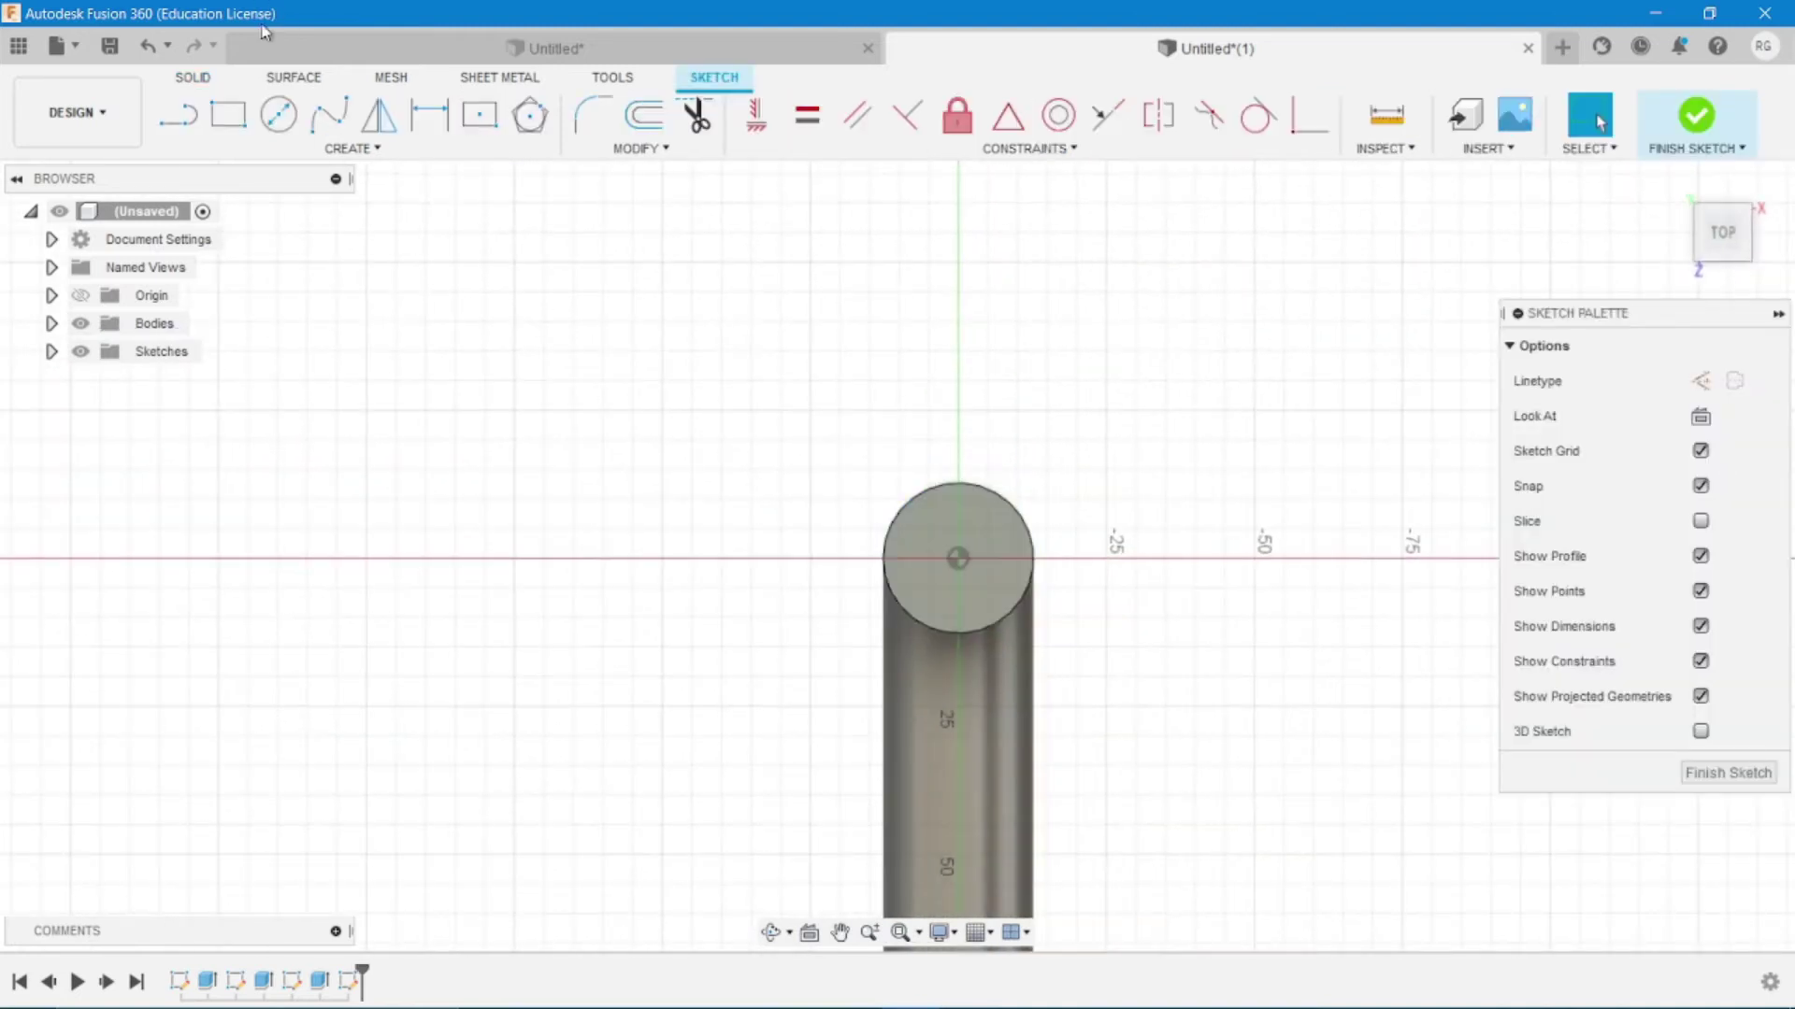
Sketch a centred 20 mm circle on the head's top face
{"action": "left_click", "coordinate": [280, 130]}
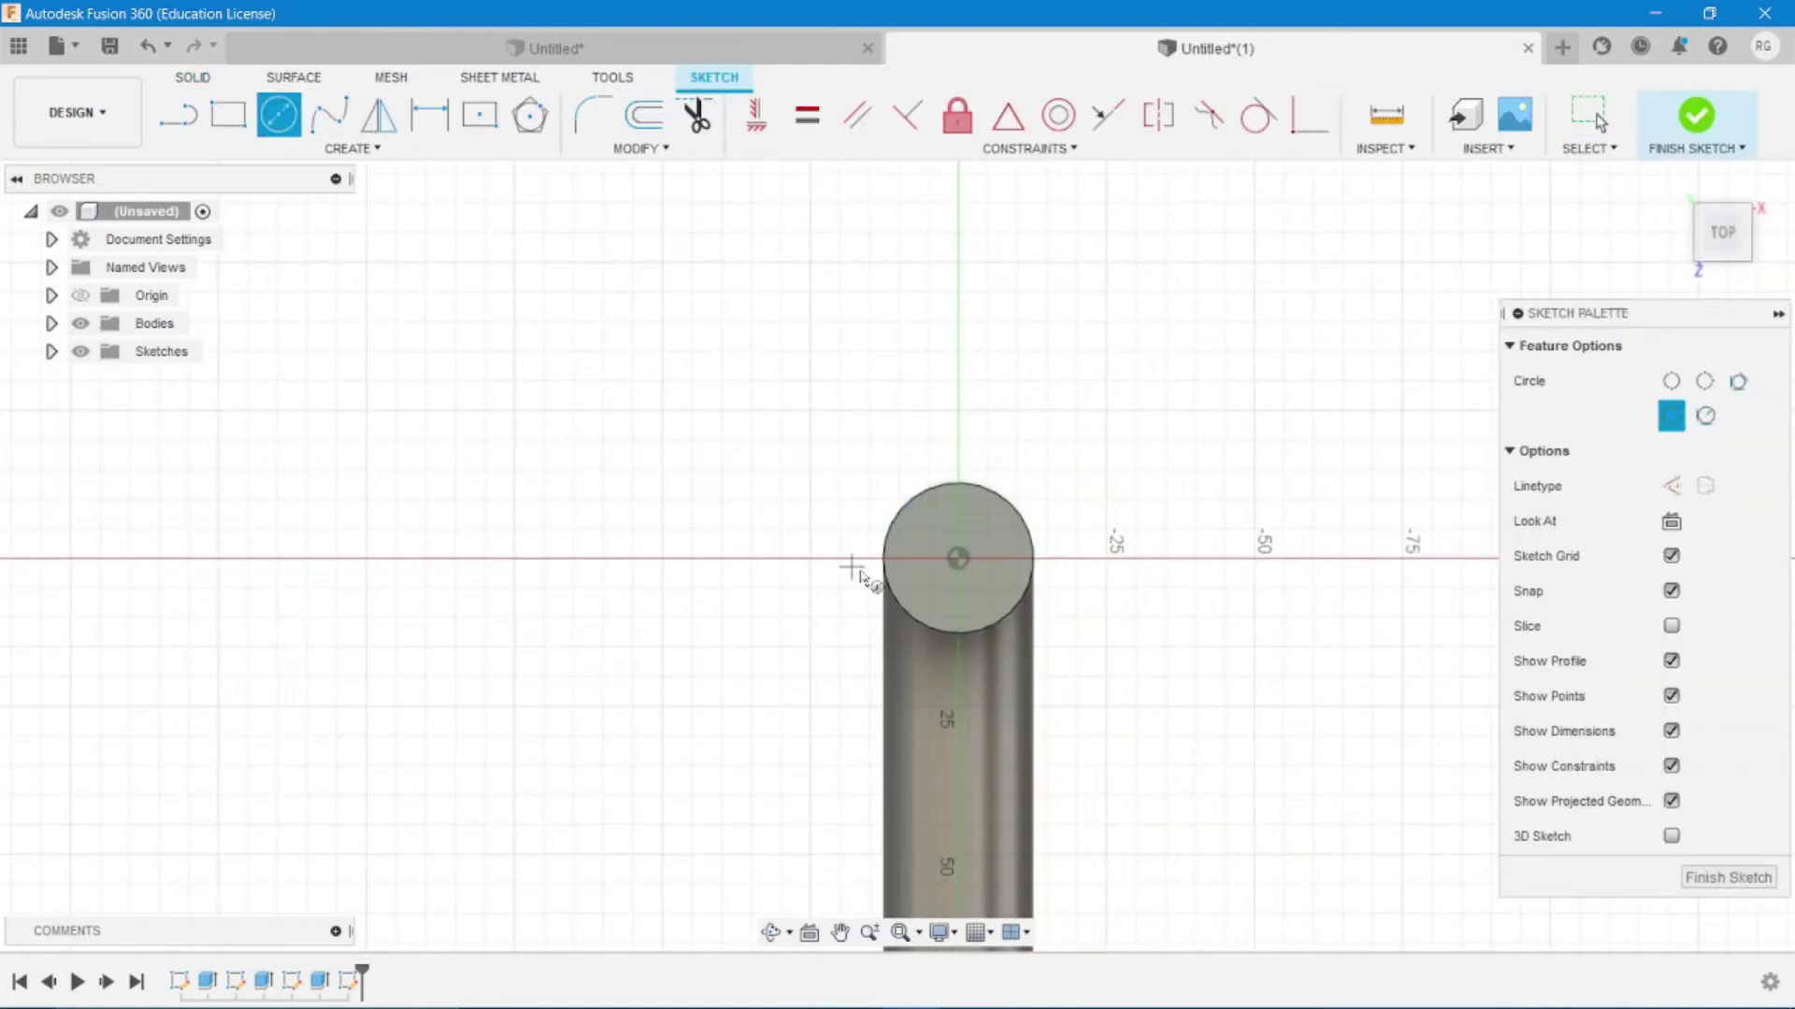
{"action": "left_click", "coordinate": [958, 558]}
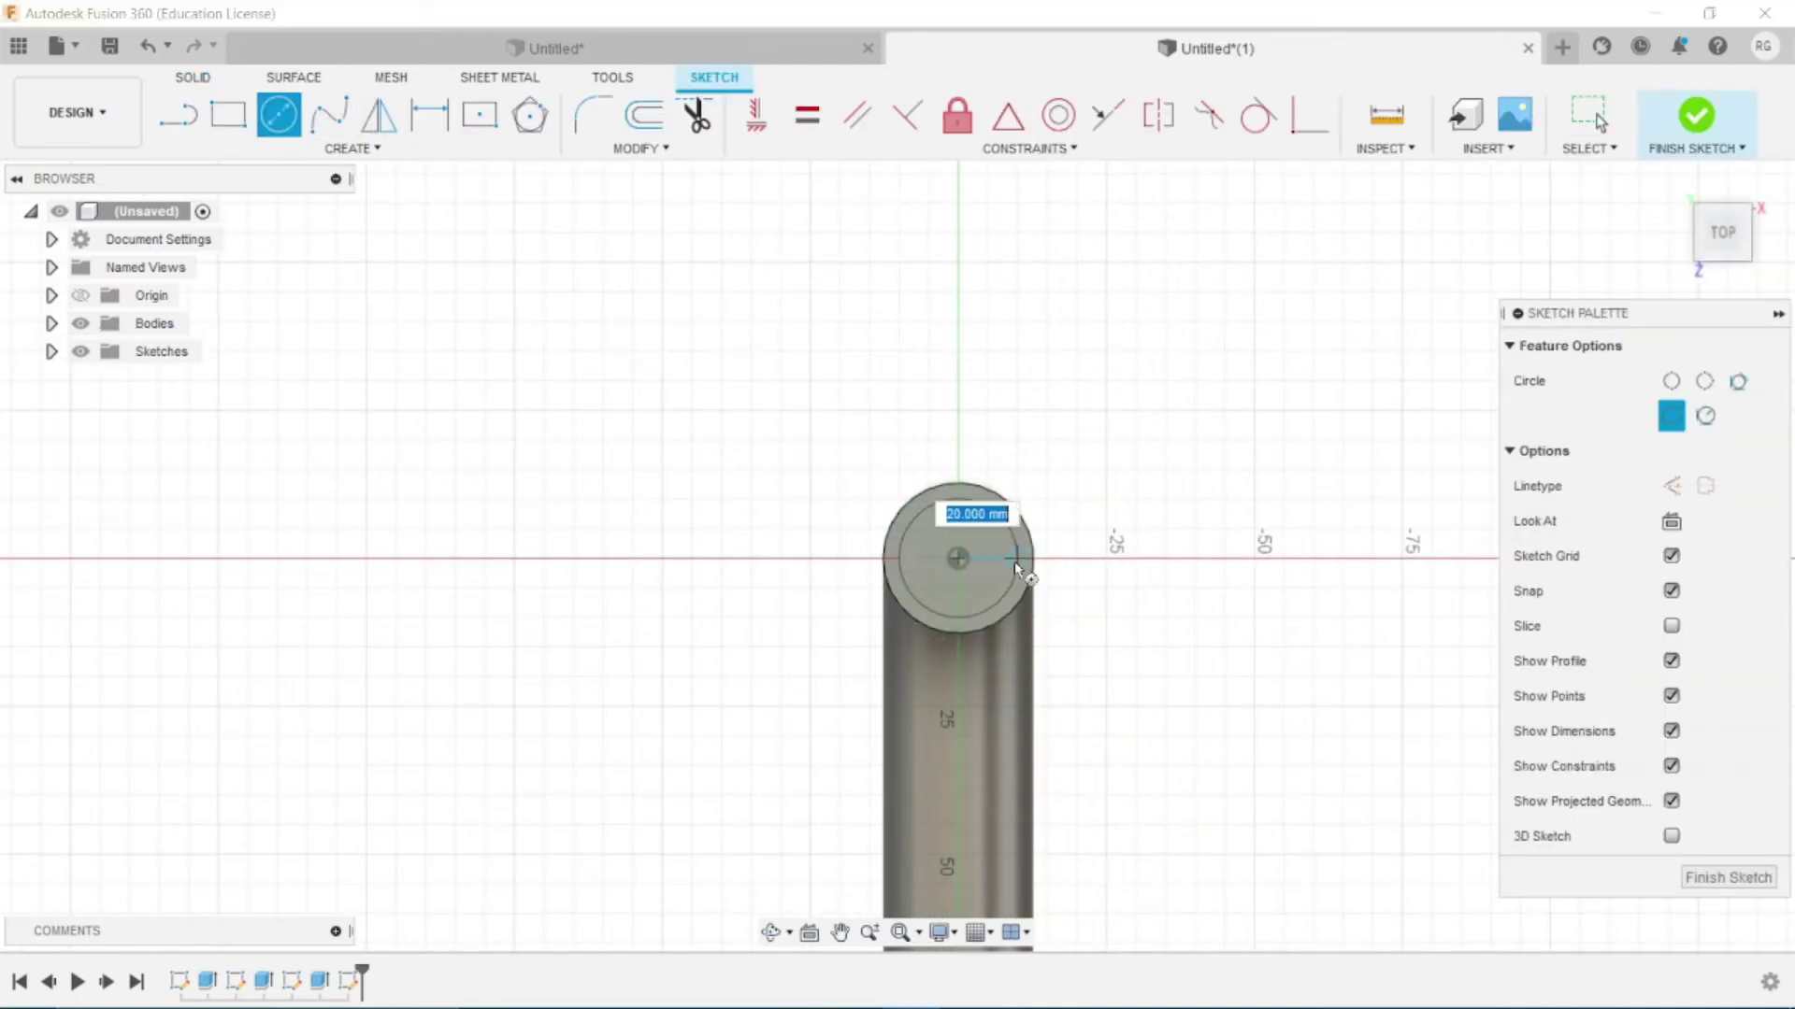
{"action": "left_click", "coordinate": [1008, 584]}
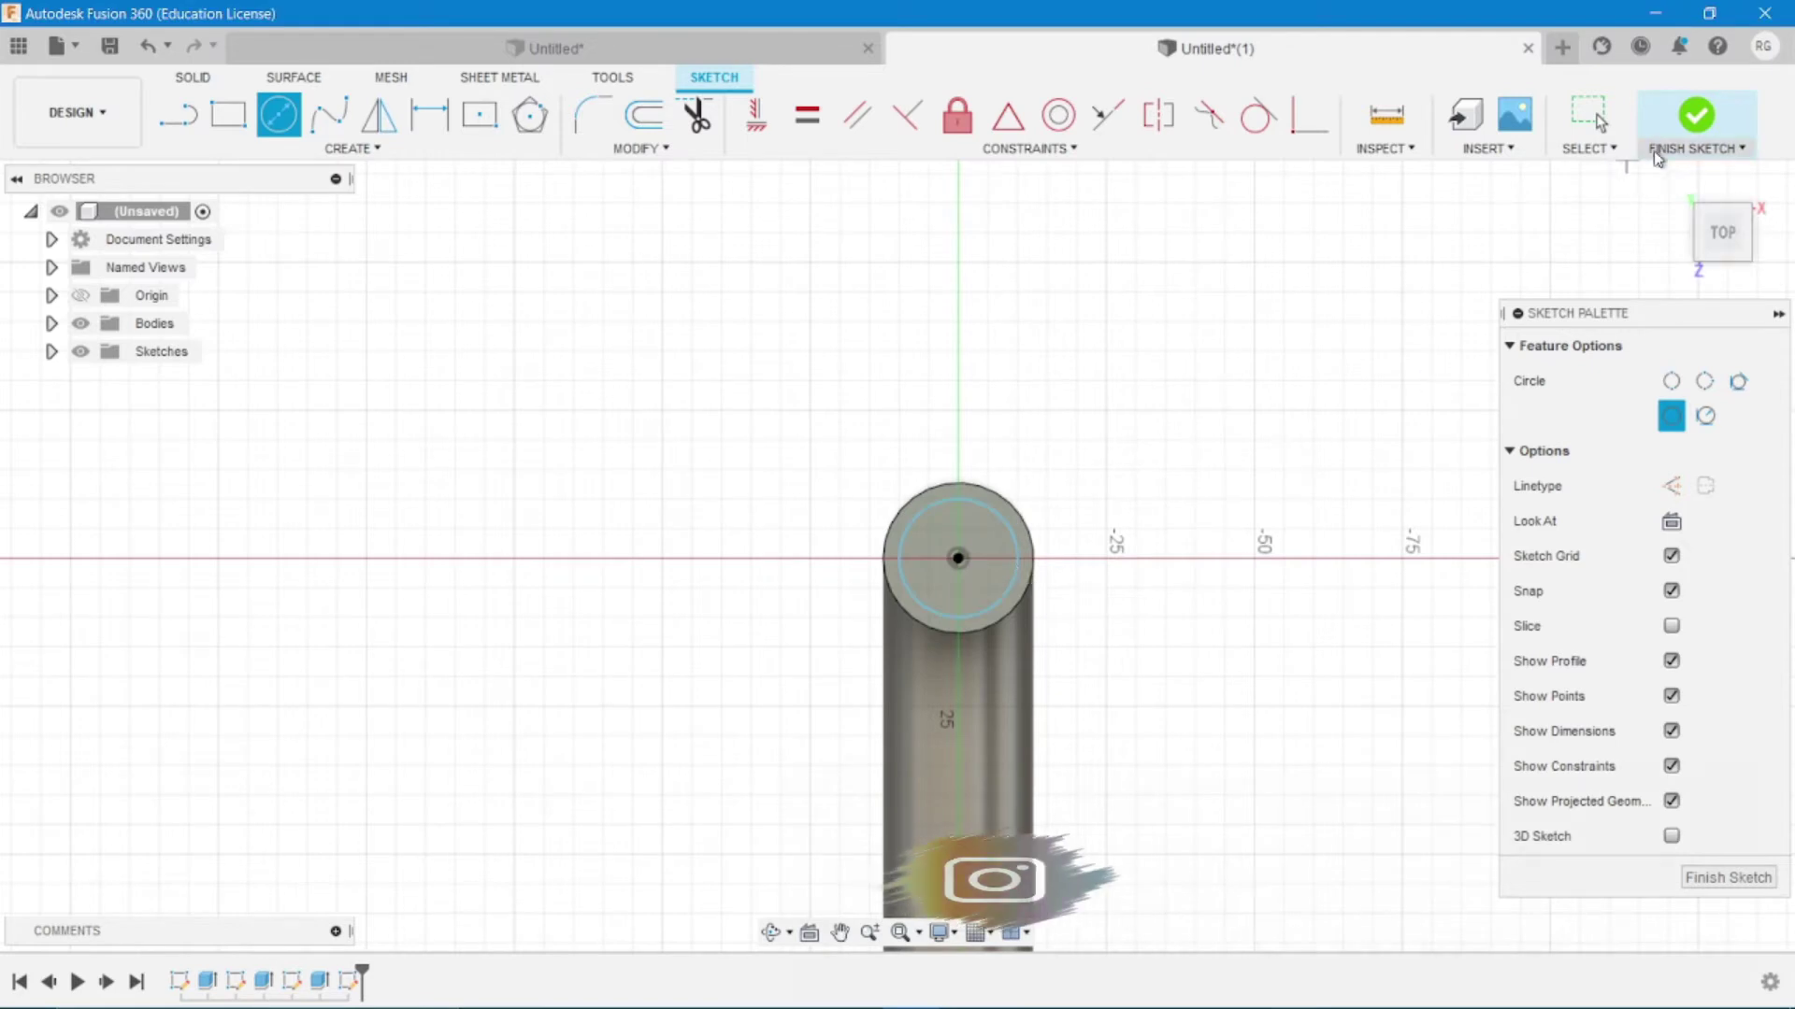
{"action": "left_click", "coordinate": [1688, 123]}
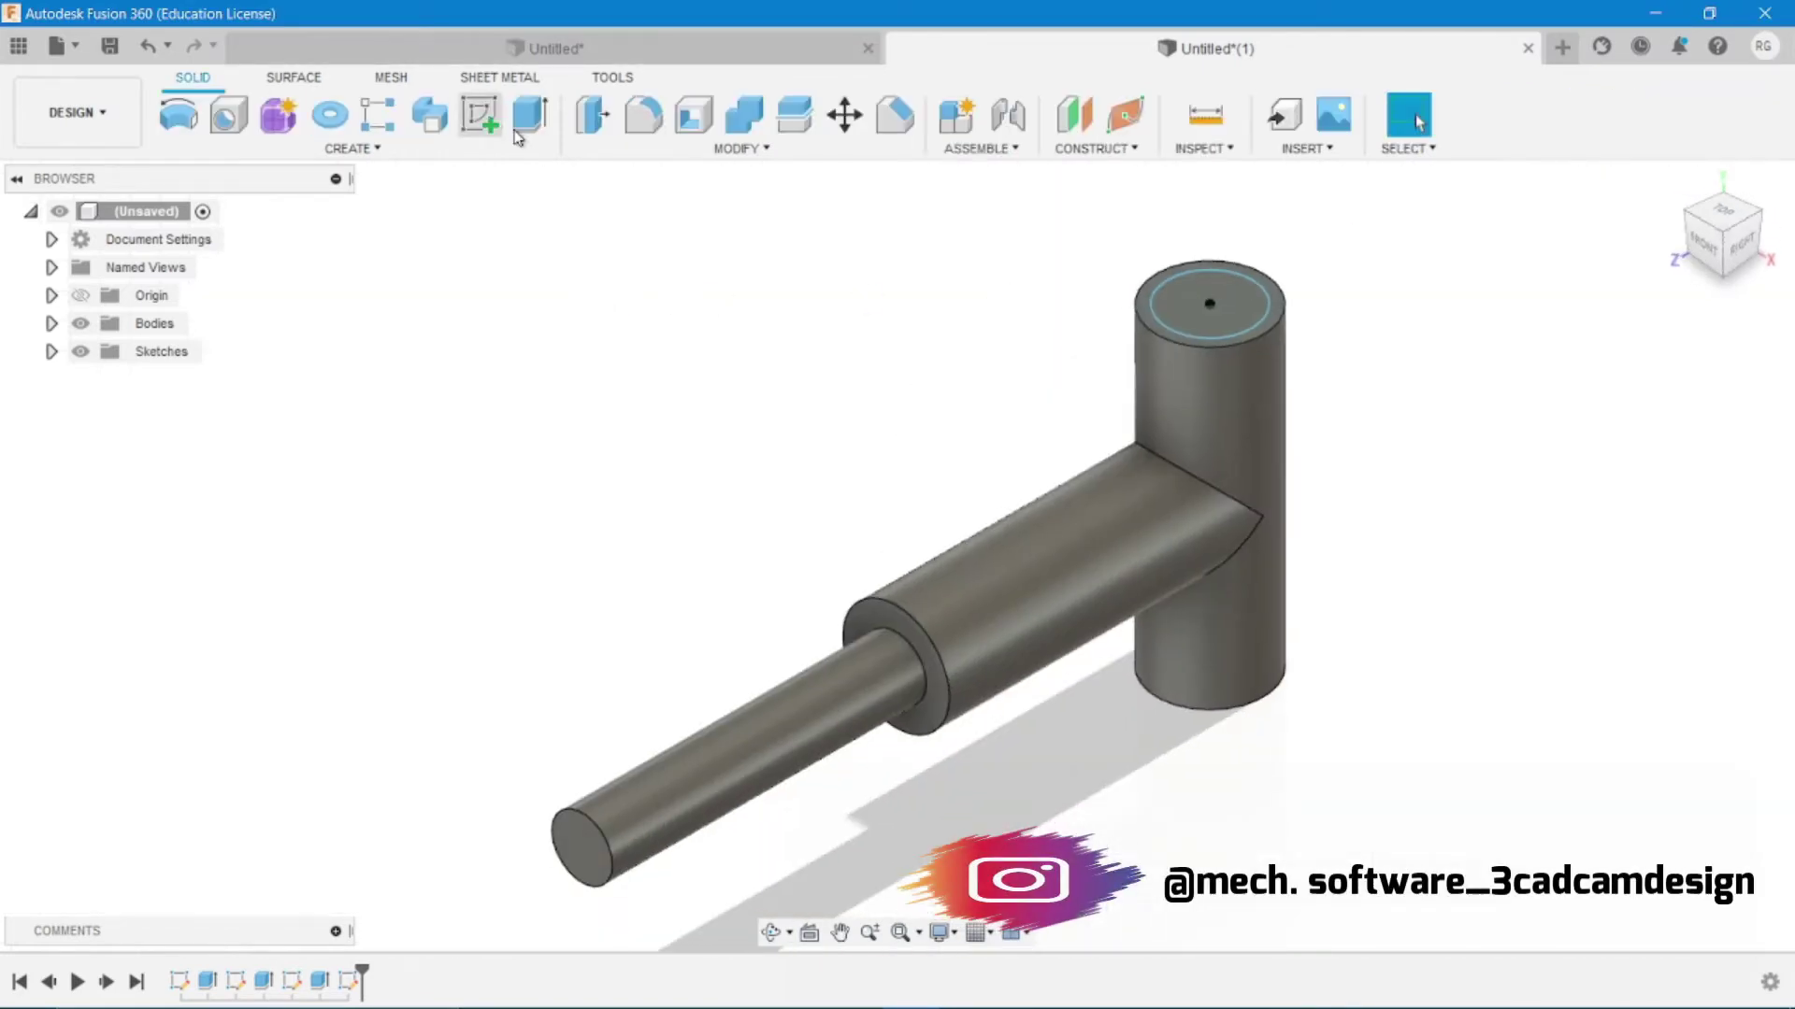
Cut the 20 mm circle 105 mm down through the head to hollow it
{"action": "left_click", "coordinate": [530, 114]}
{"action": "left_click", "coordinate": [1225, 308]}
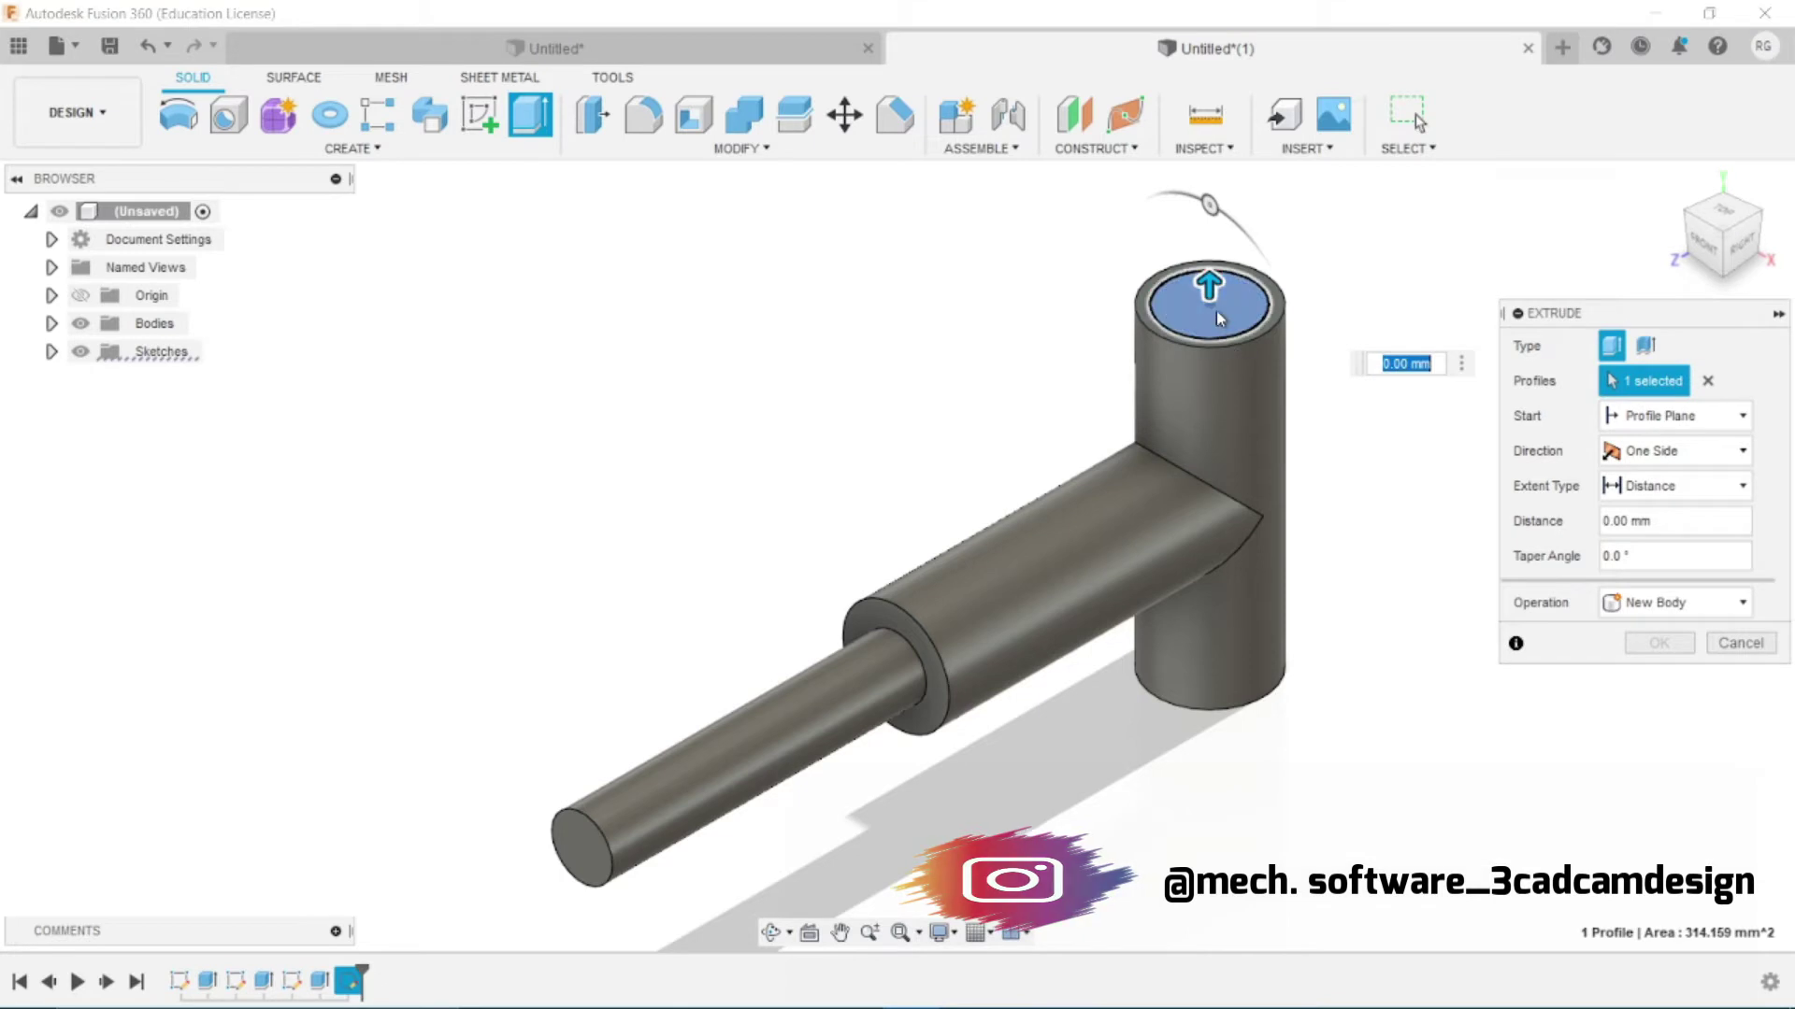
{"action": "left_click_drag", "start_coordinate": [1210, 290], "coordinate": [1209, 830]}
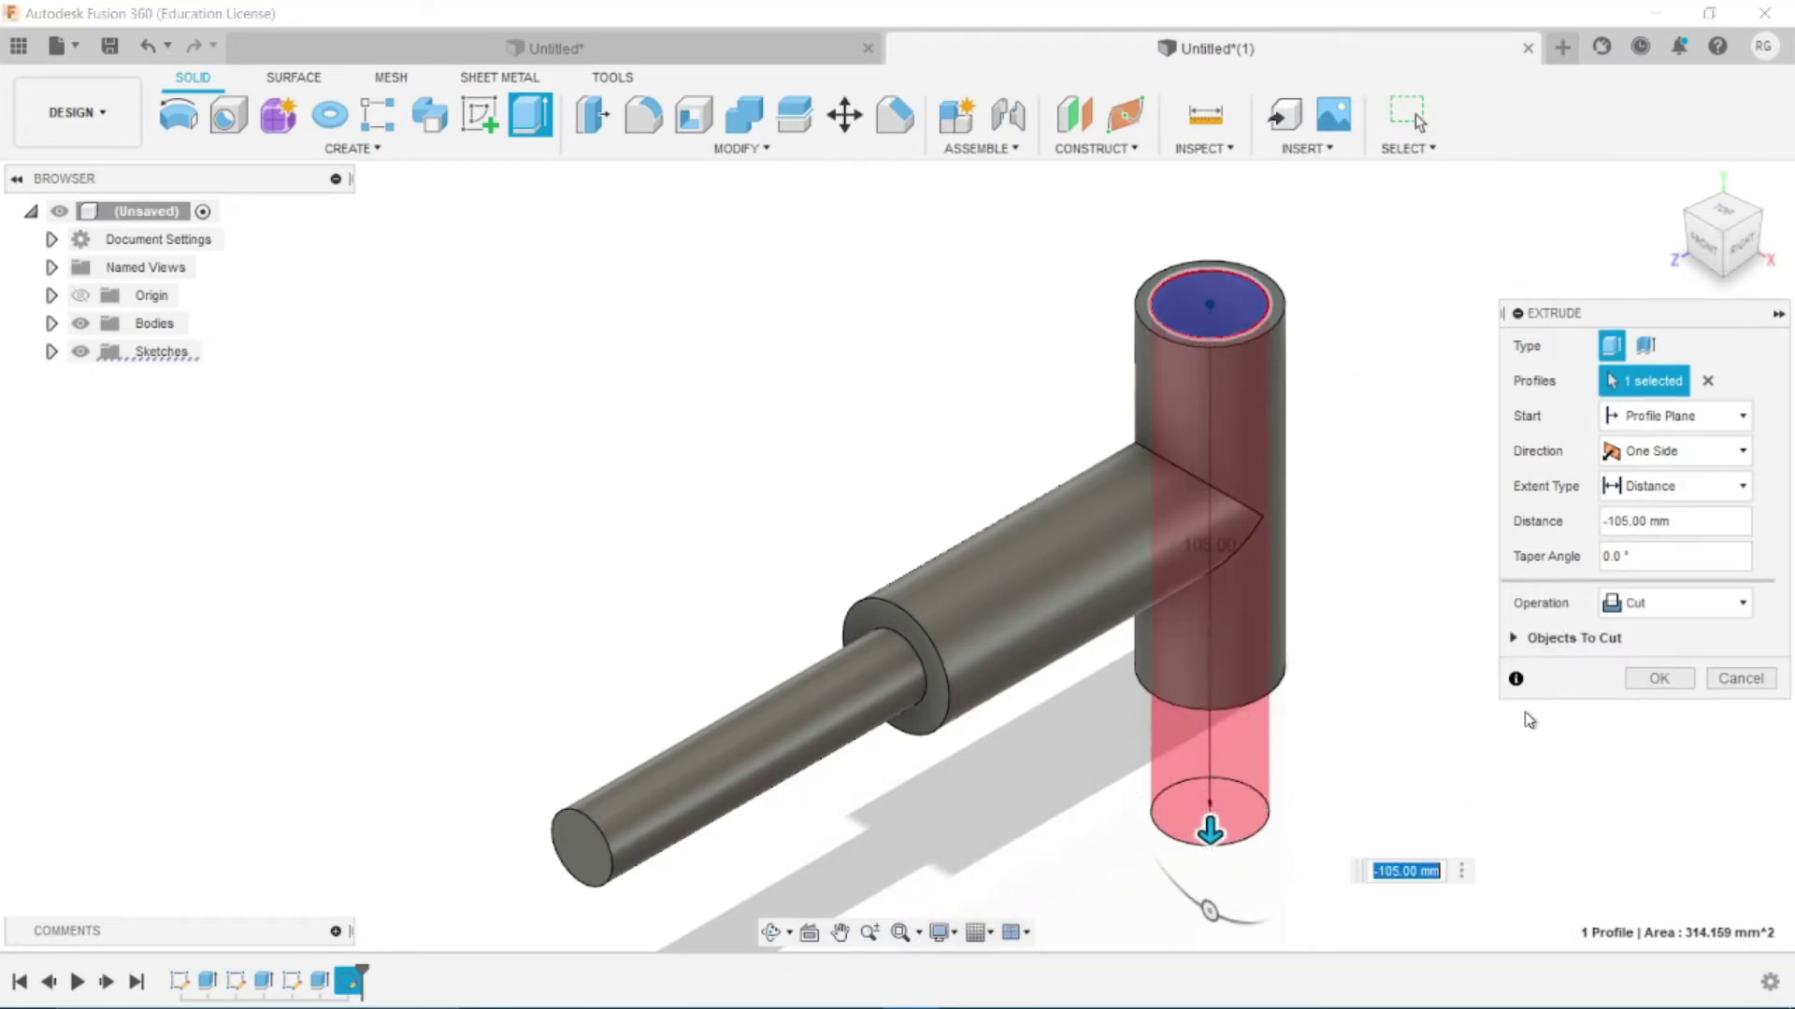
{"action": "left_click", "coordinate": [1659, 679]}
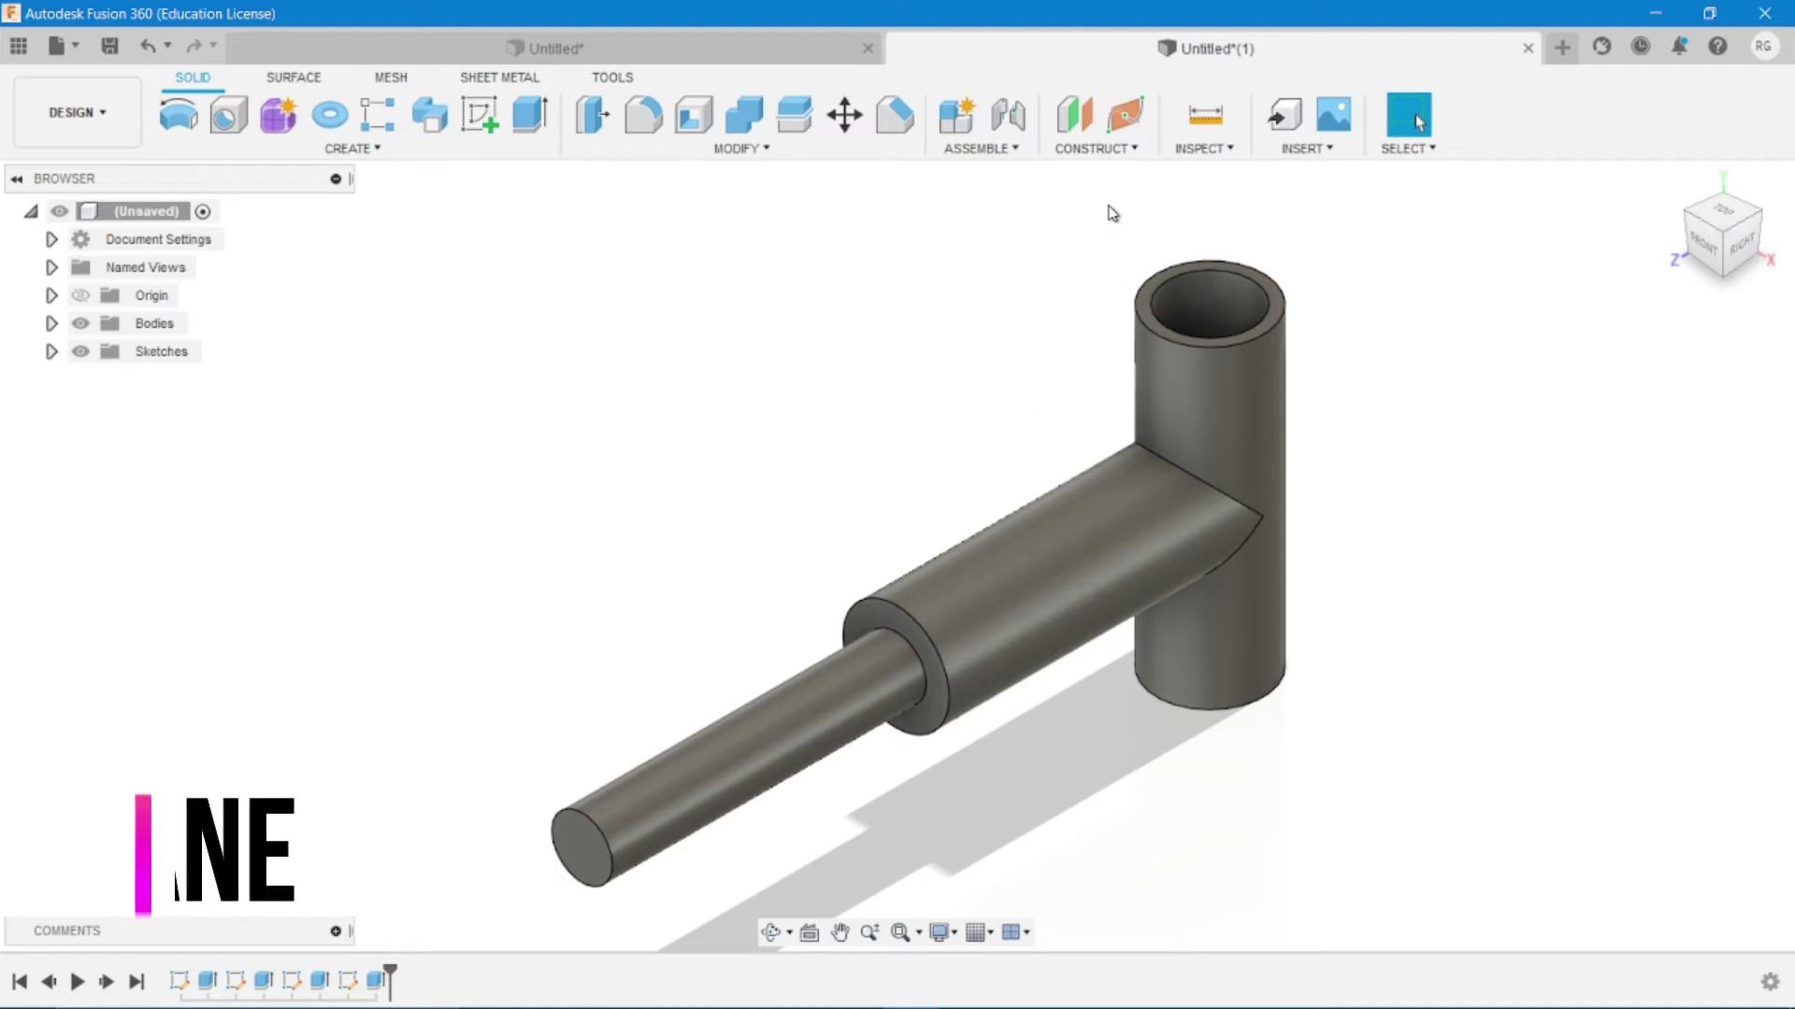
Create an offset plane 115 mm from the XY plane across the thin shaft
{"action": "left_click", "coordinate": [1074, 114]}
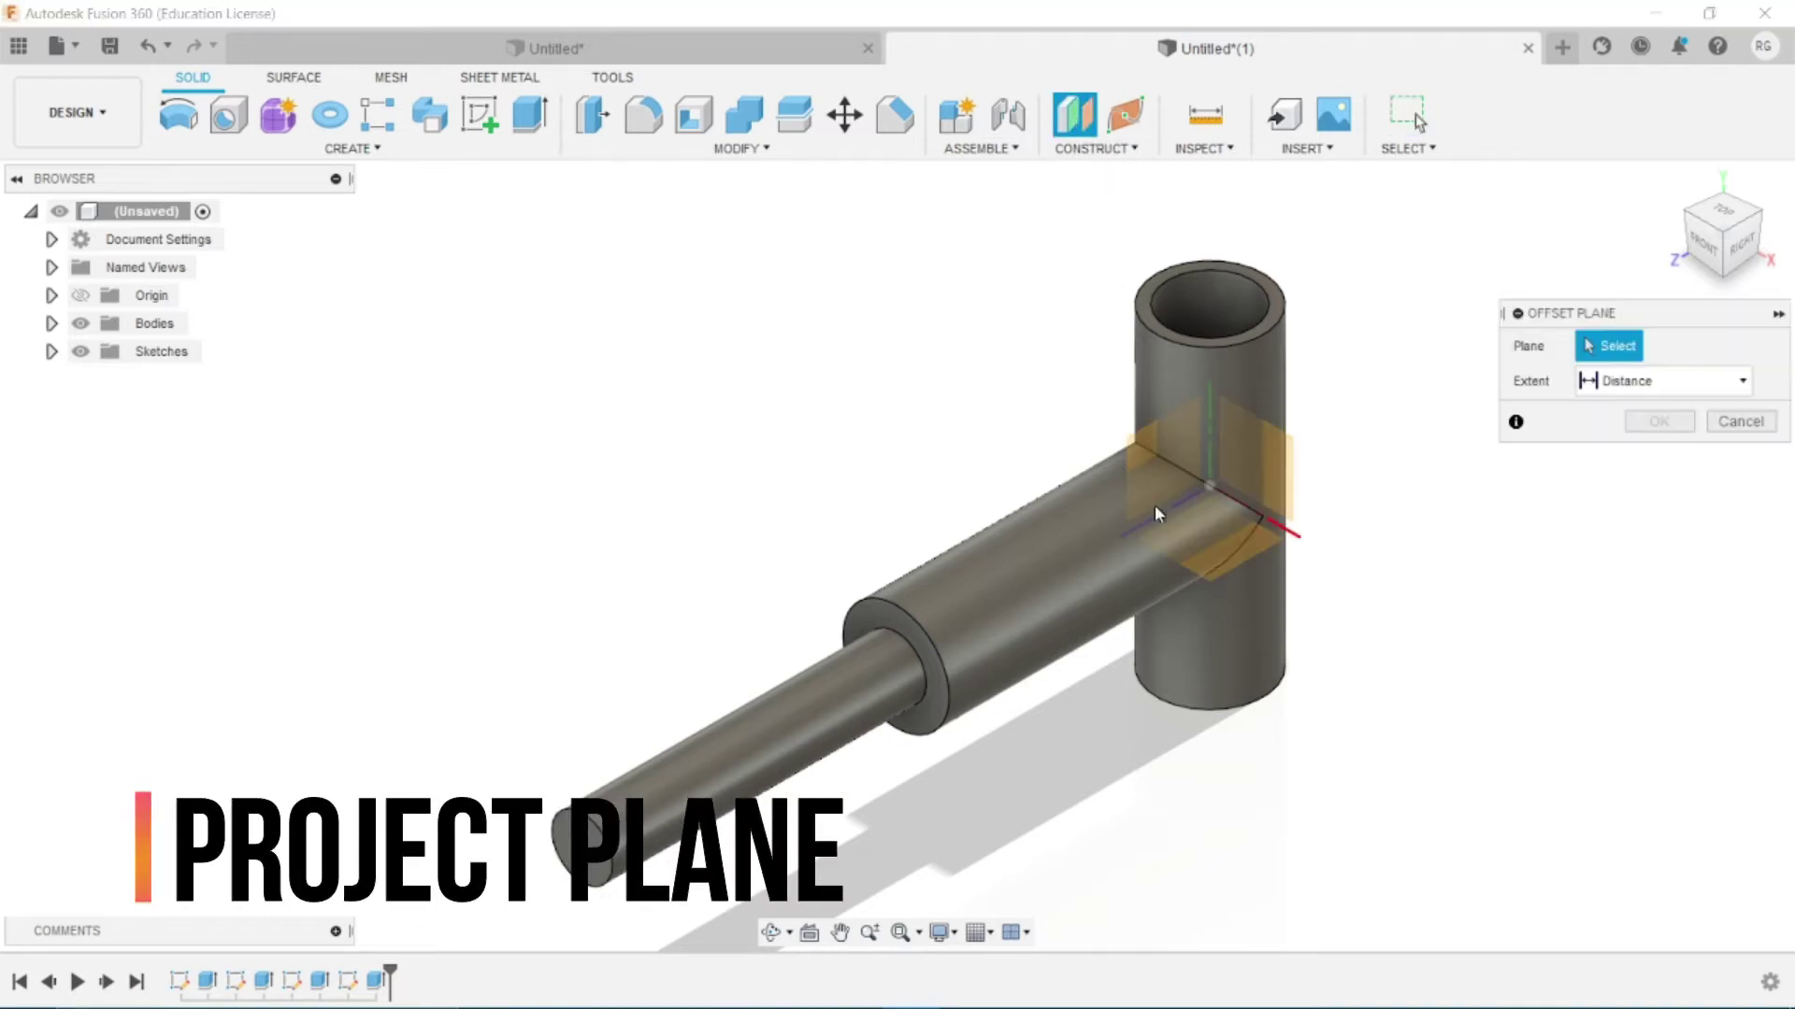
{"action": "left_click", "coordinate": [1245, 493]}
{"action": "left_click_drag", "start_coordinate": [1245, 493], "coordinate": [722, 685]}
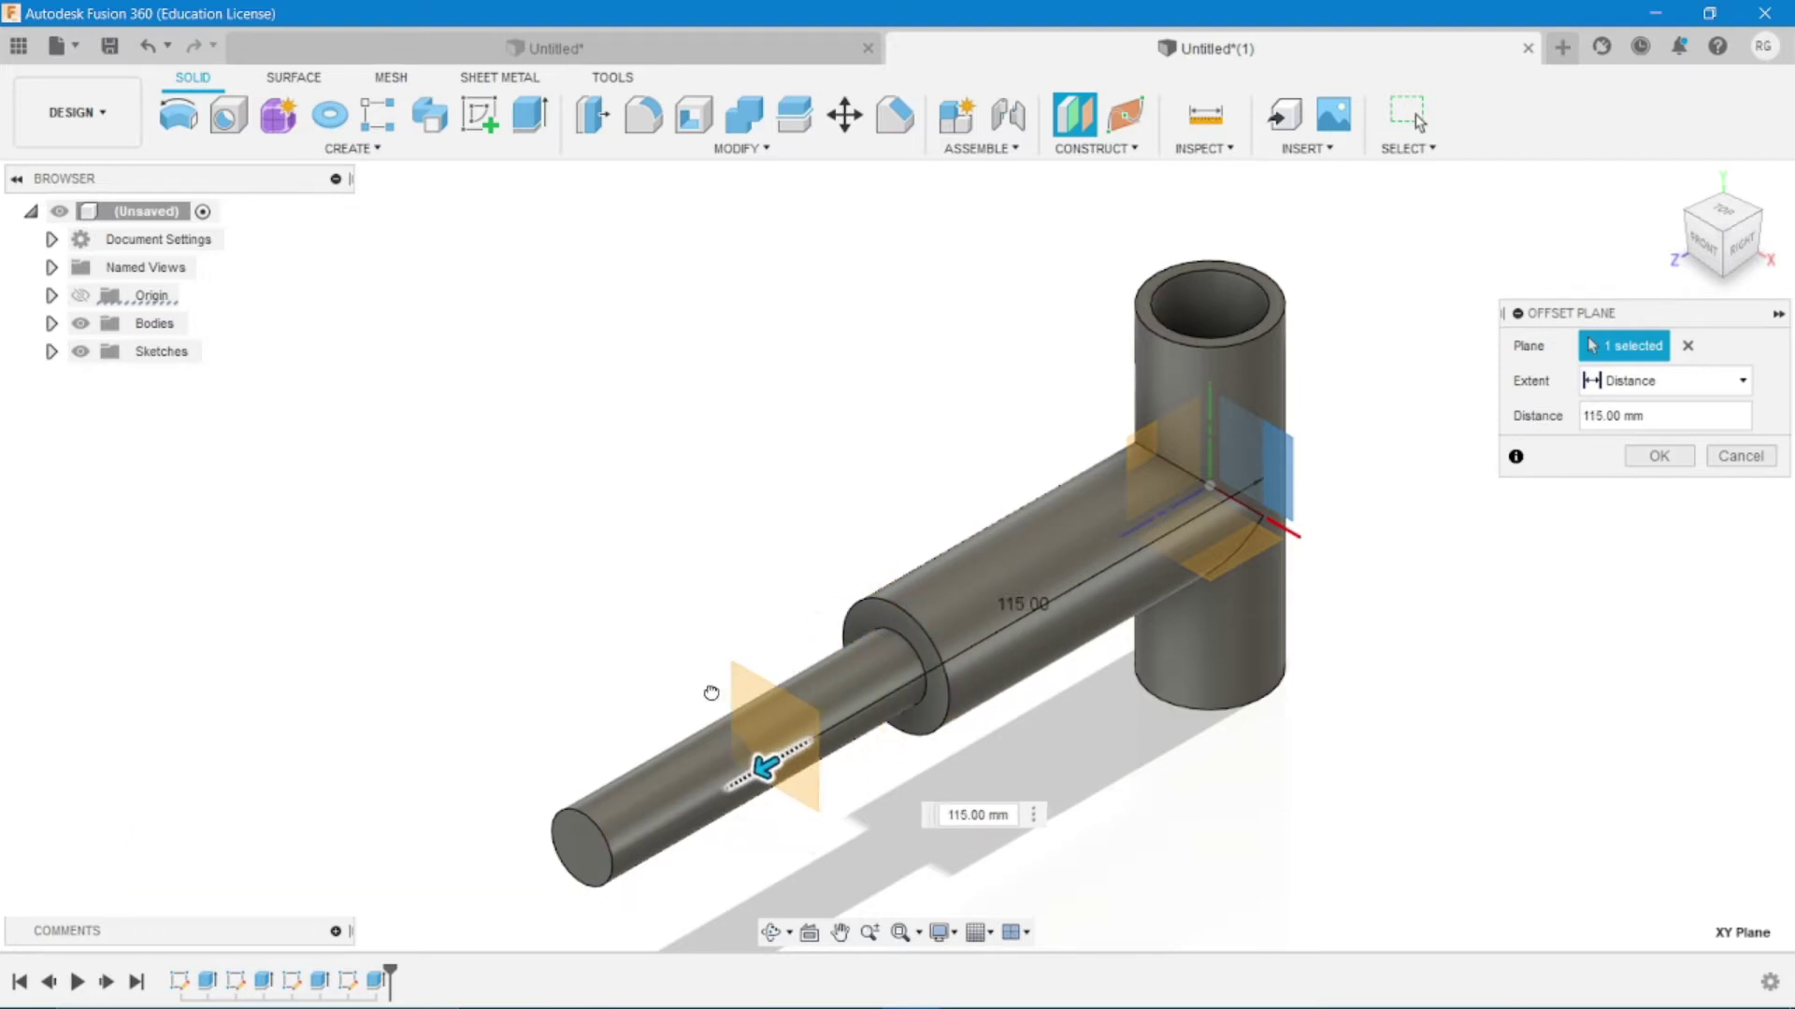
{"action": "left_click", "coordinate": [1662, 460]}
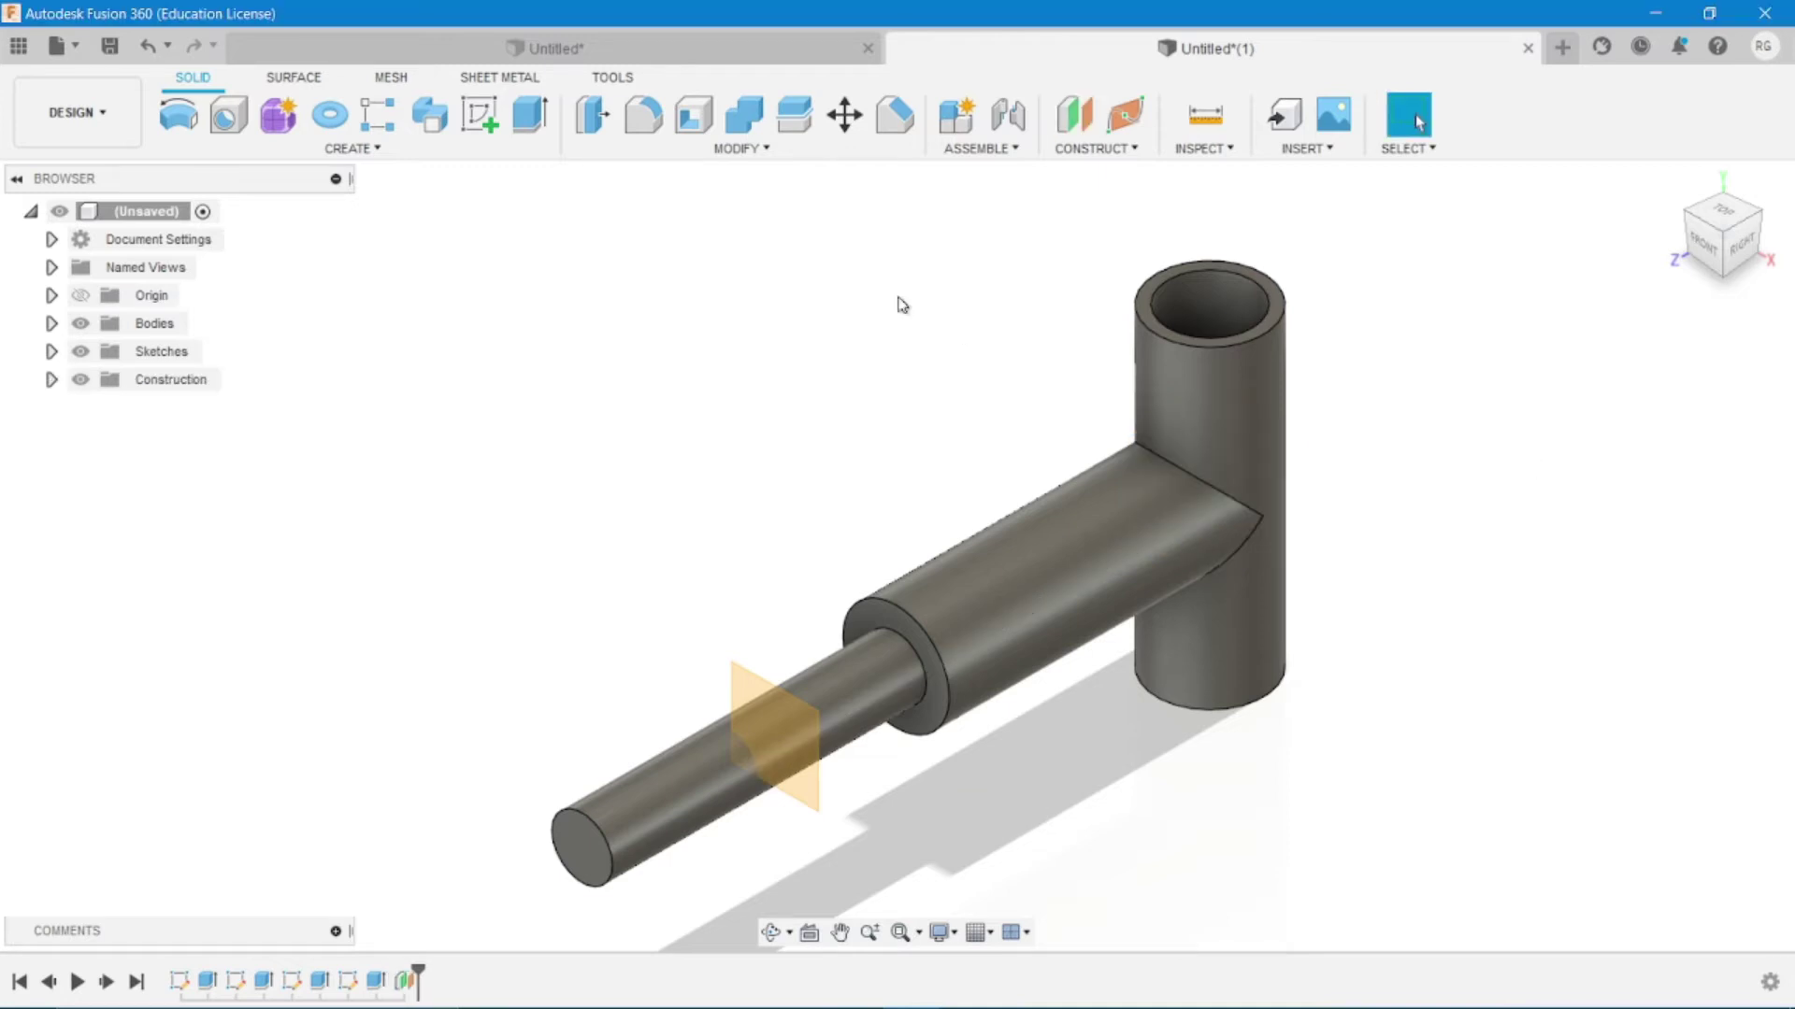
Split the shaft body in two using the offset plane as the splitting tool
{"action": "left_click", "coordinate": [643, 148]}
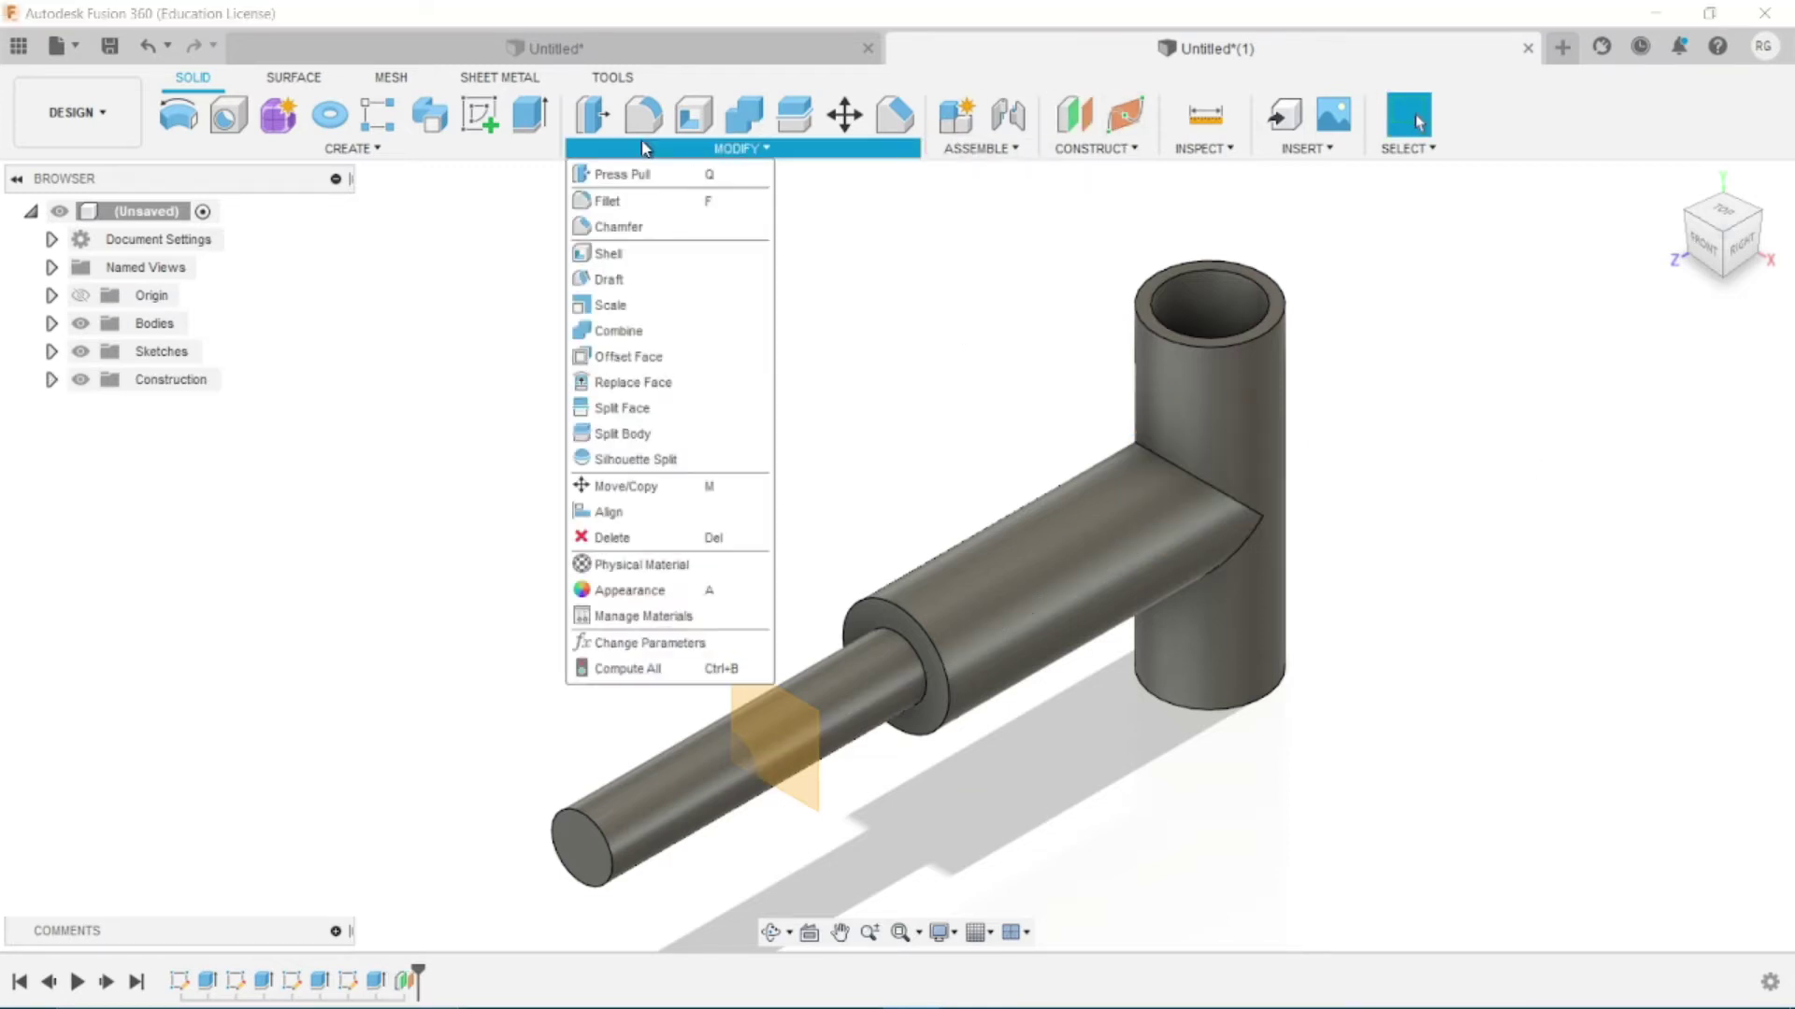
{"action": "left_click", "coordinate": [638, 408]}
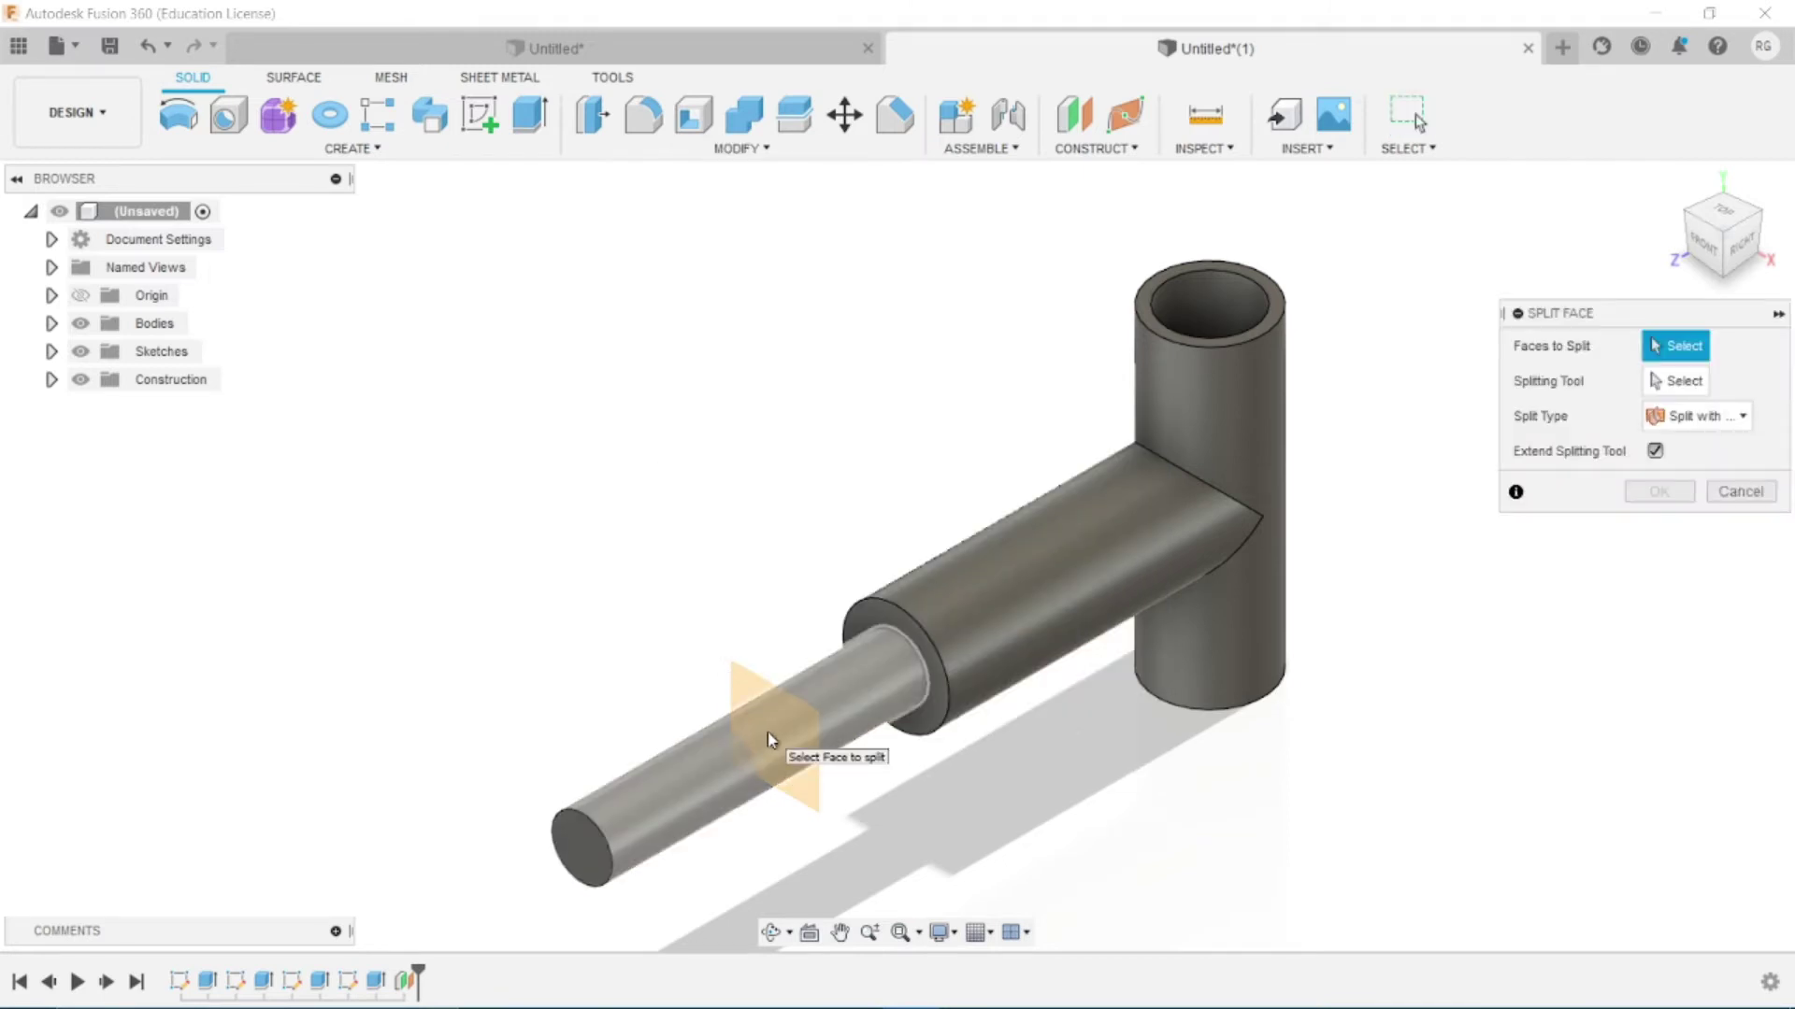
{"action": "left_click", "coordinate": [1725, 500]}
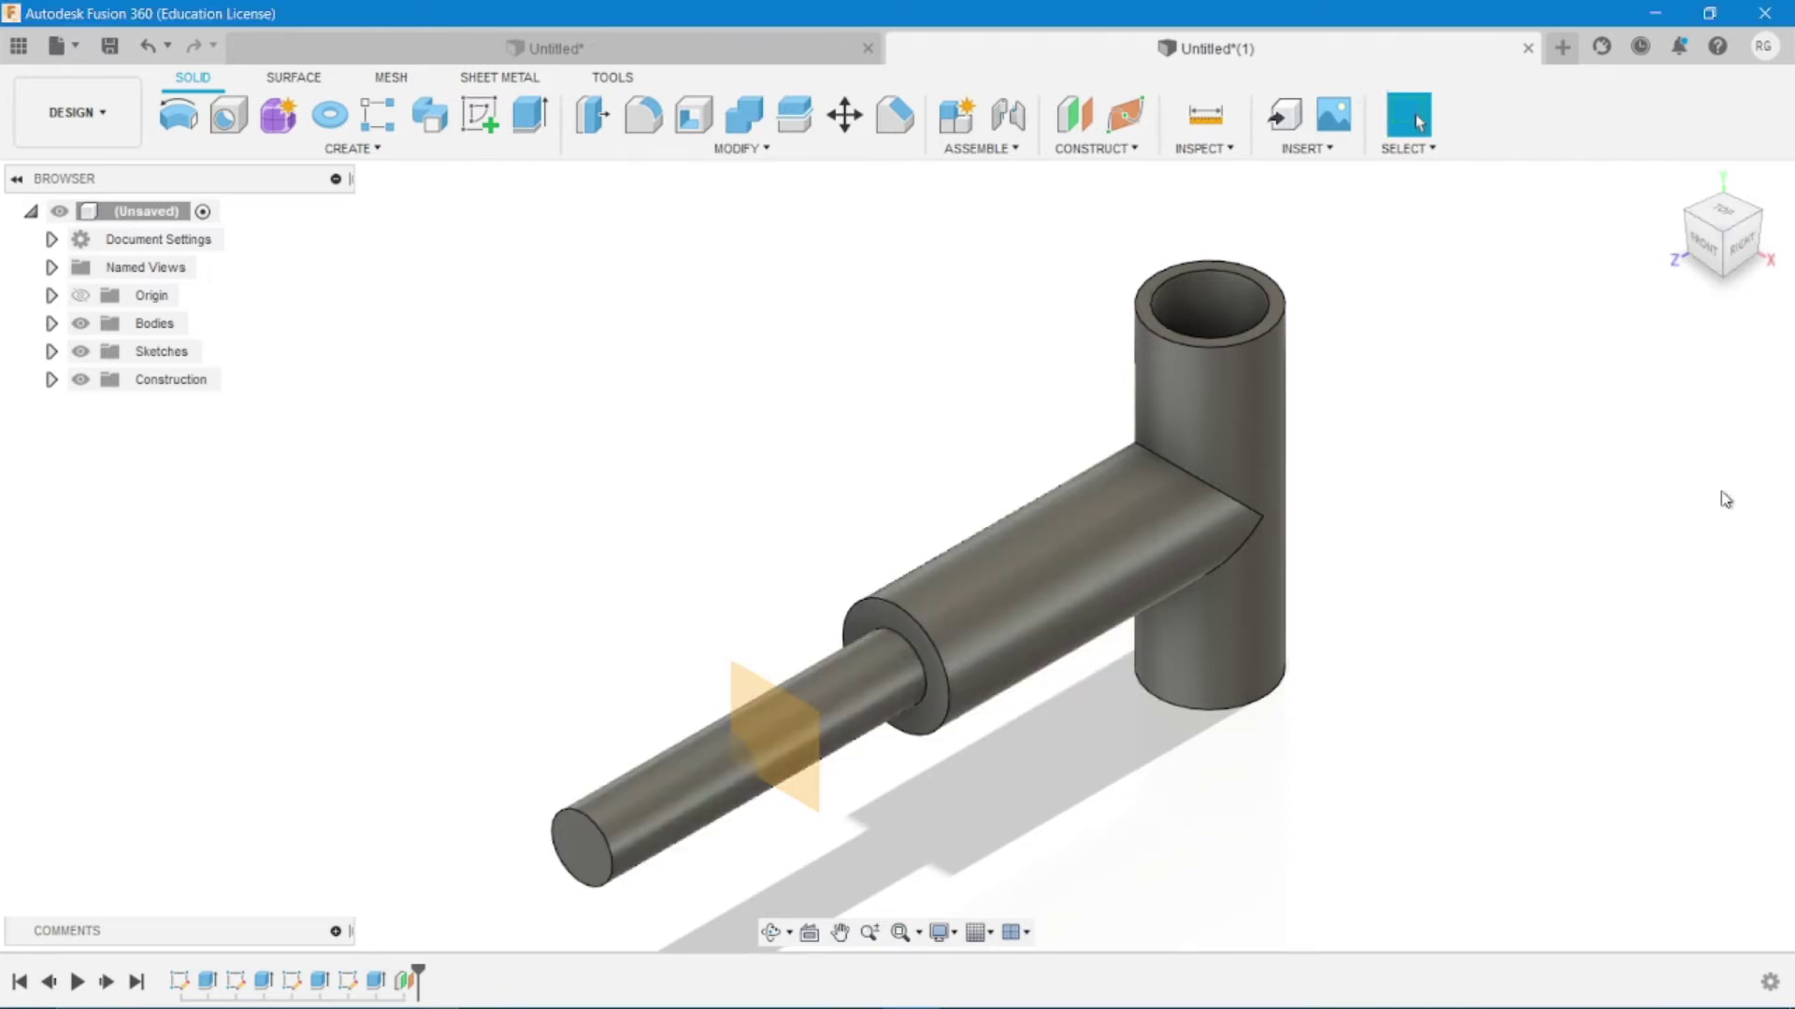
{"action": "left_click", "coordinate": [741, 149]}
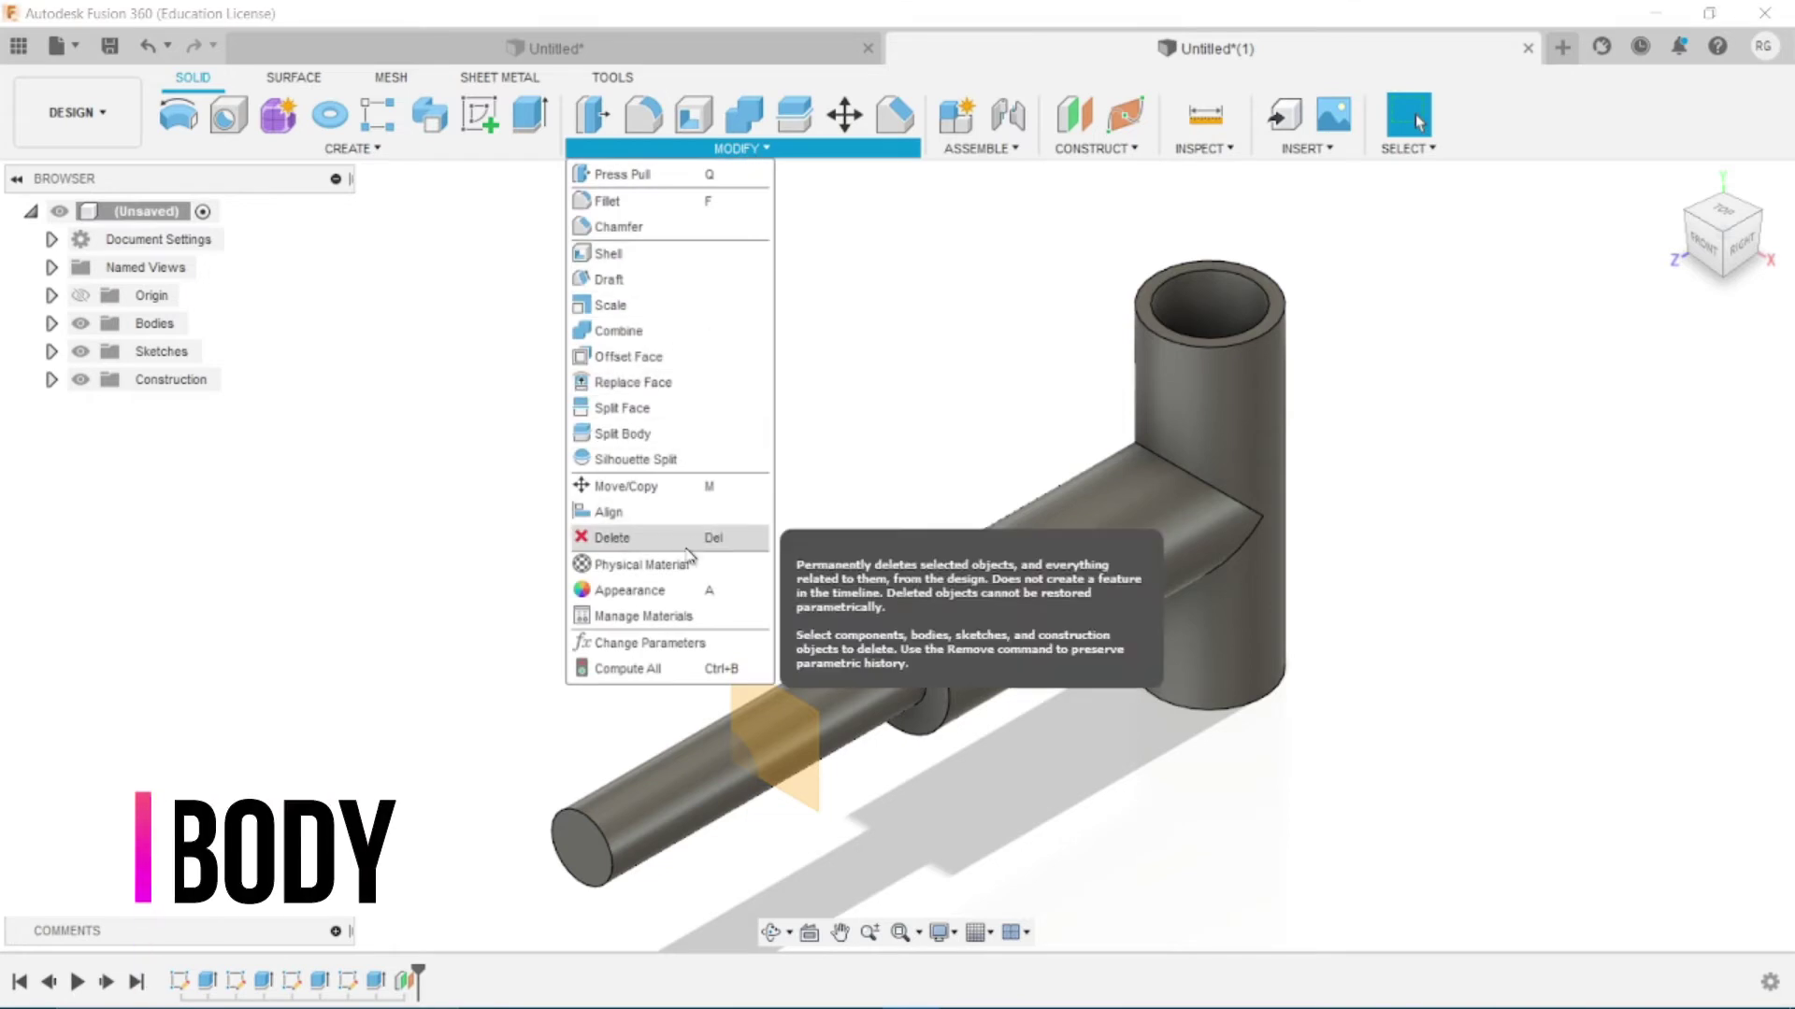
{"action": "left_click", "coordinate": [672, 433]}
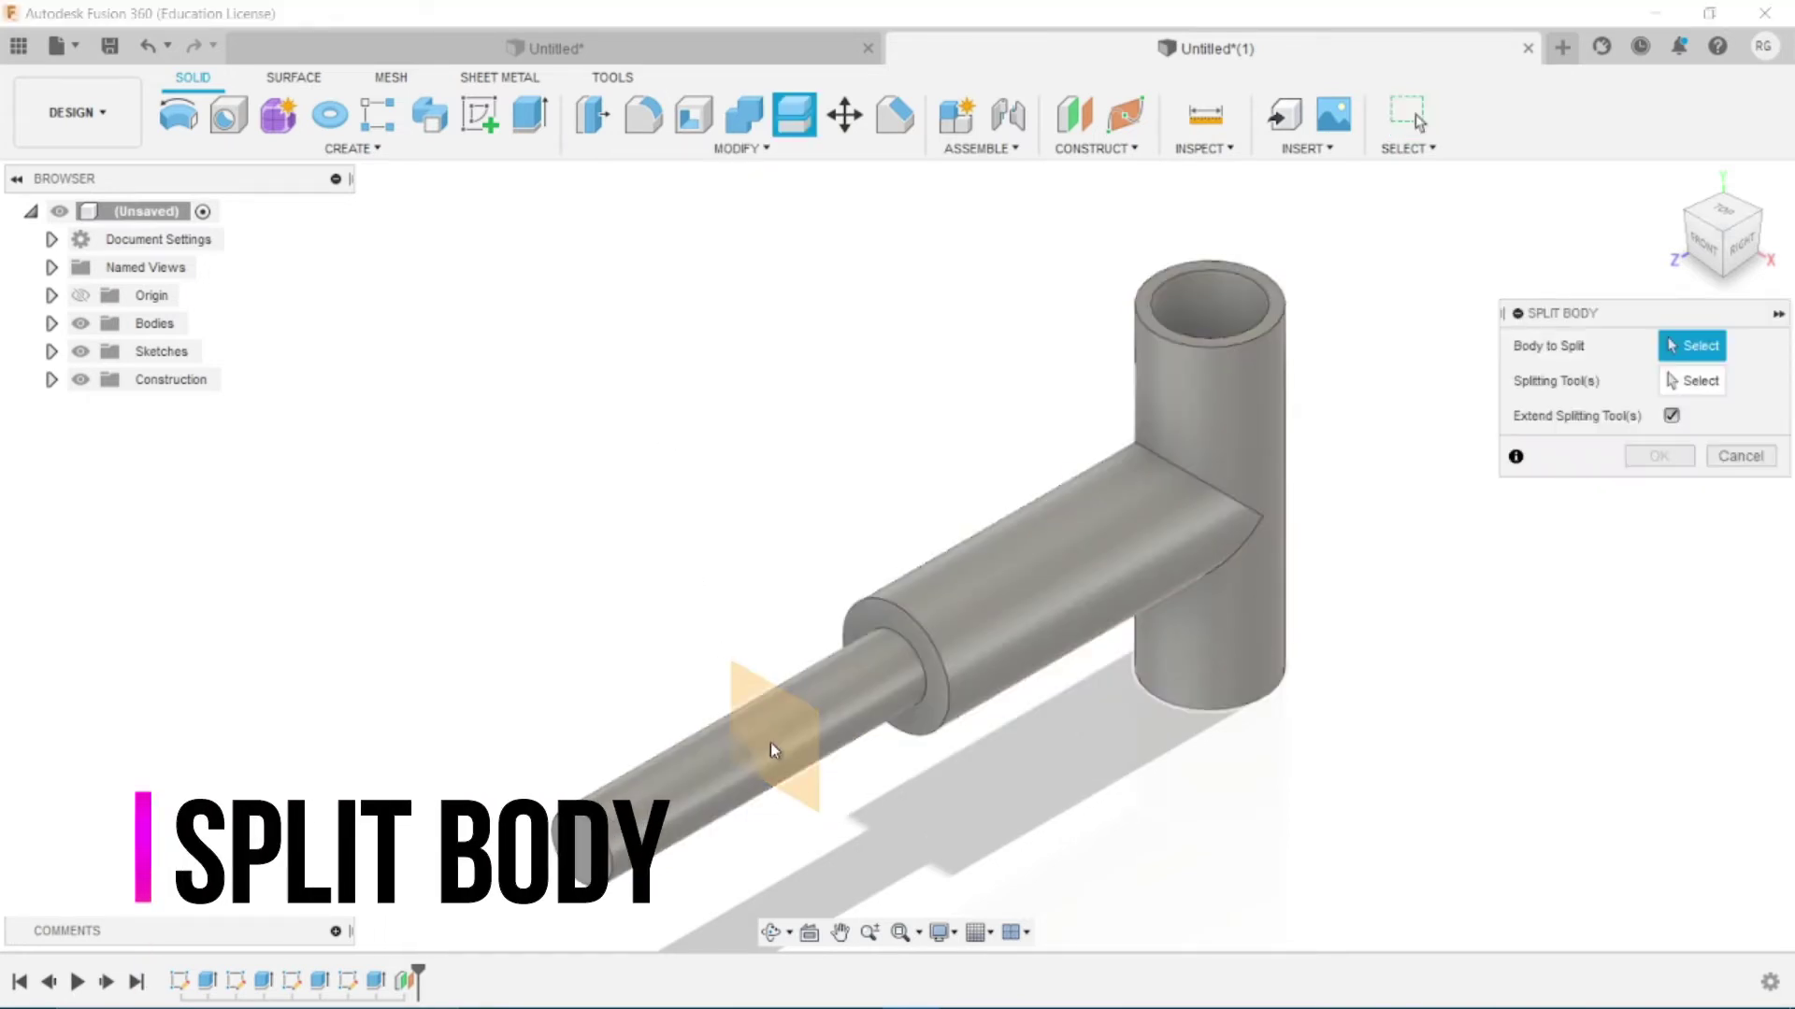
{"action": "left_click", "coordinate": [709, 762]}
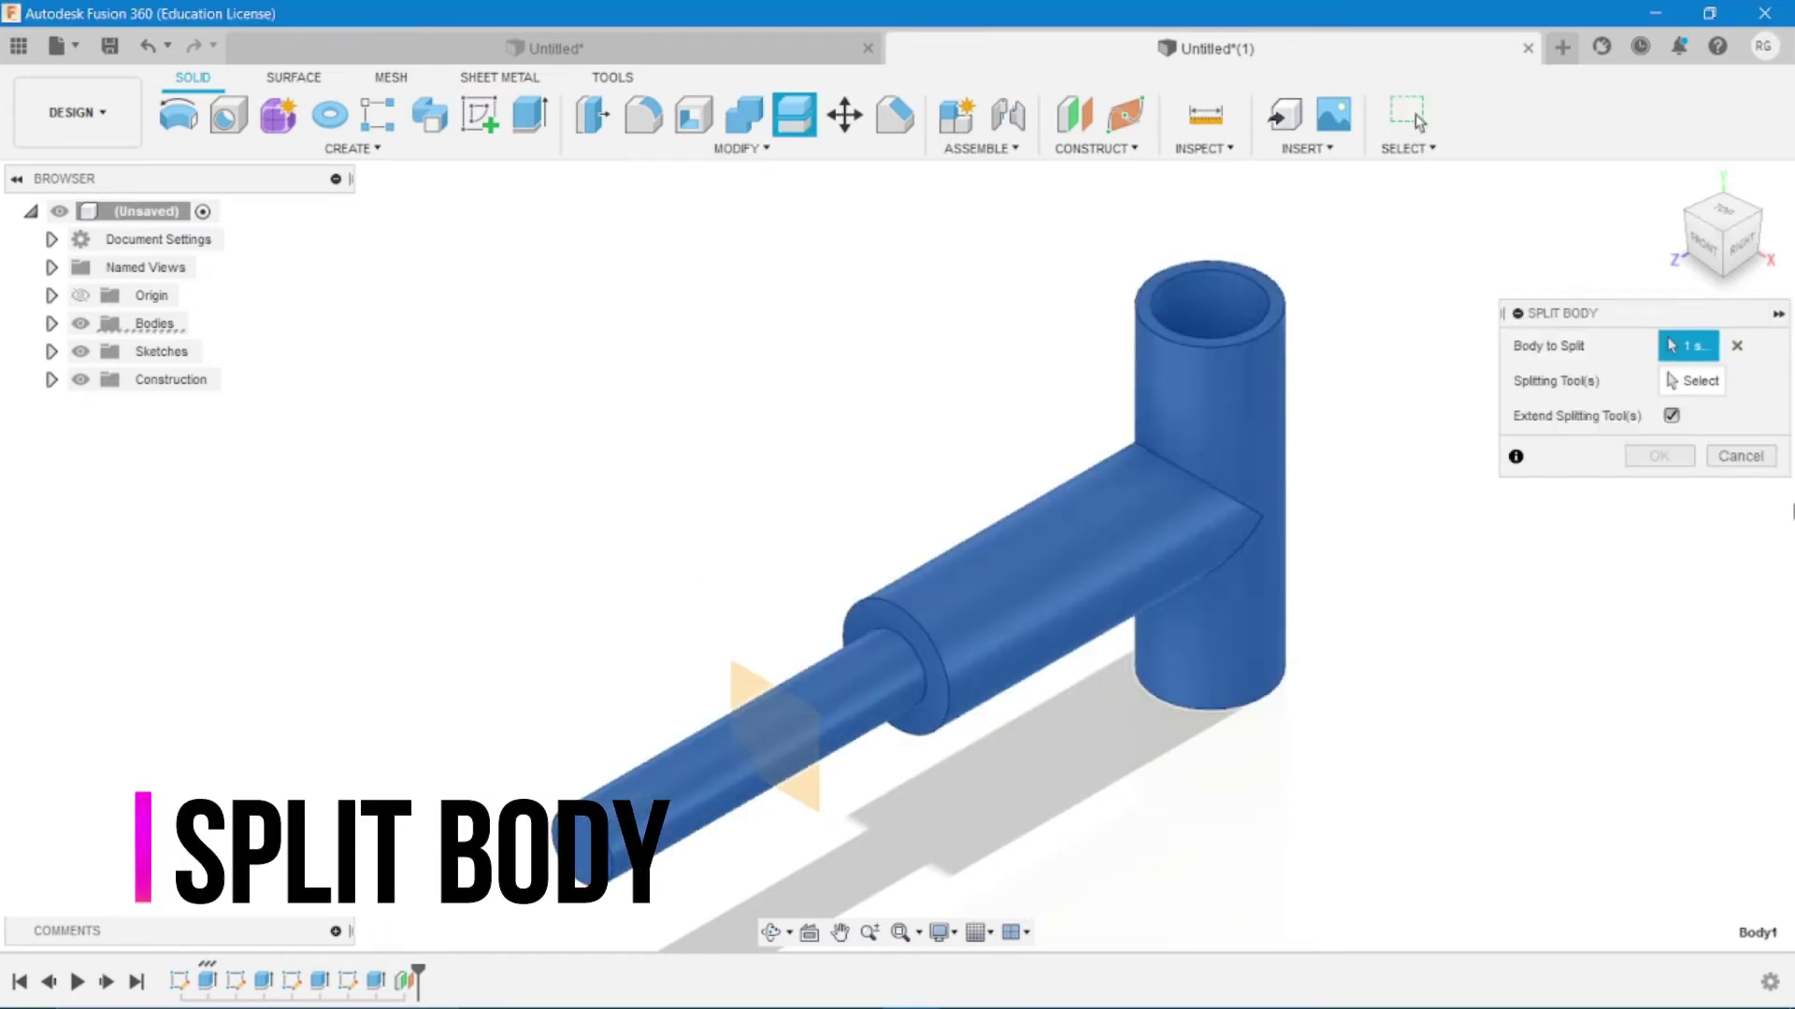
{"action": "left_click", "coordinate": [761, 702]}
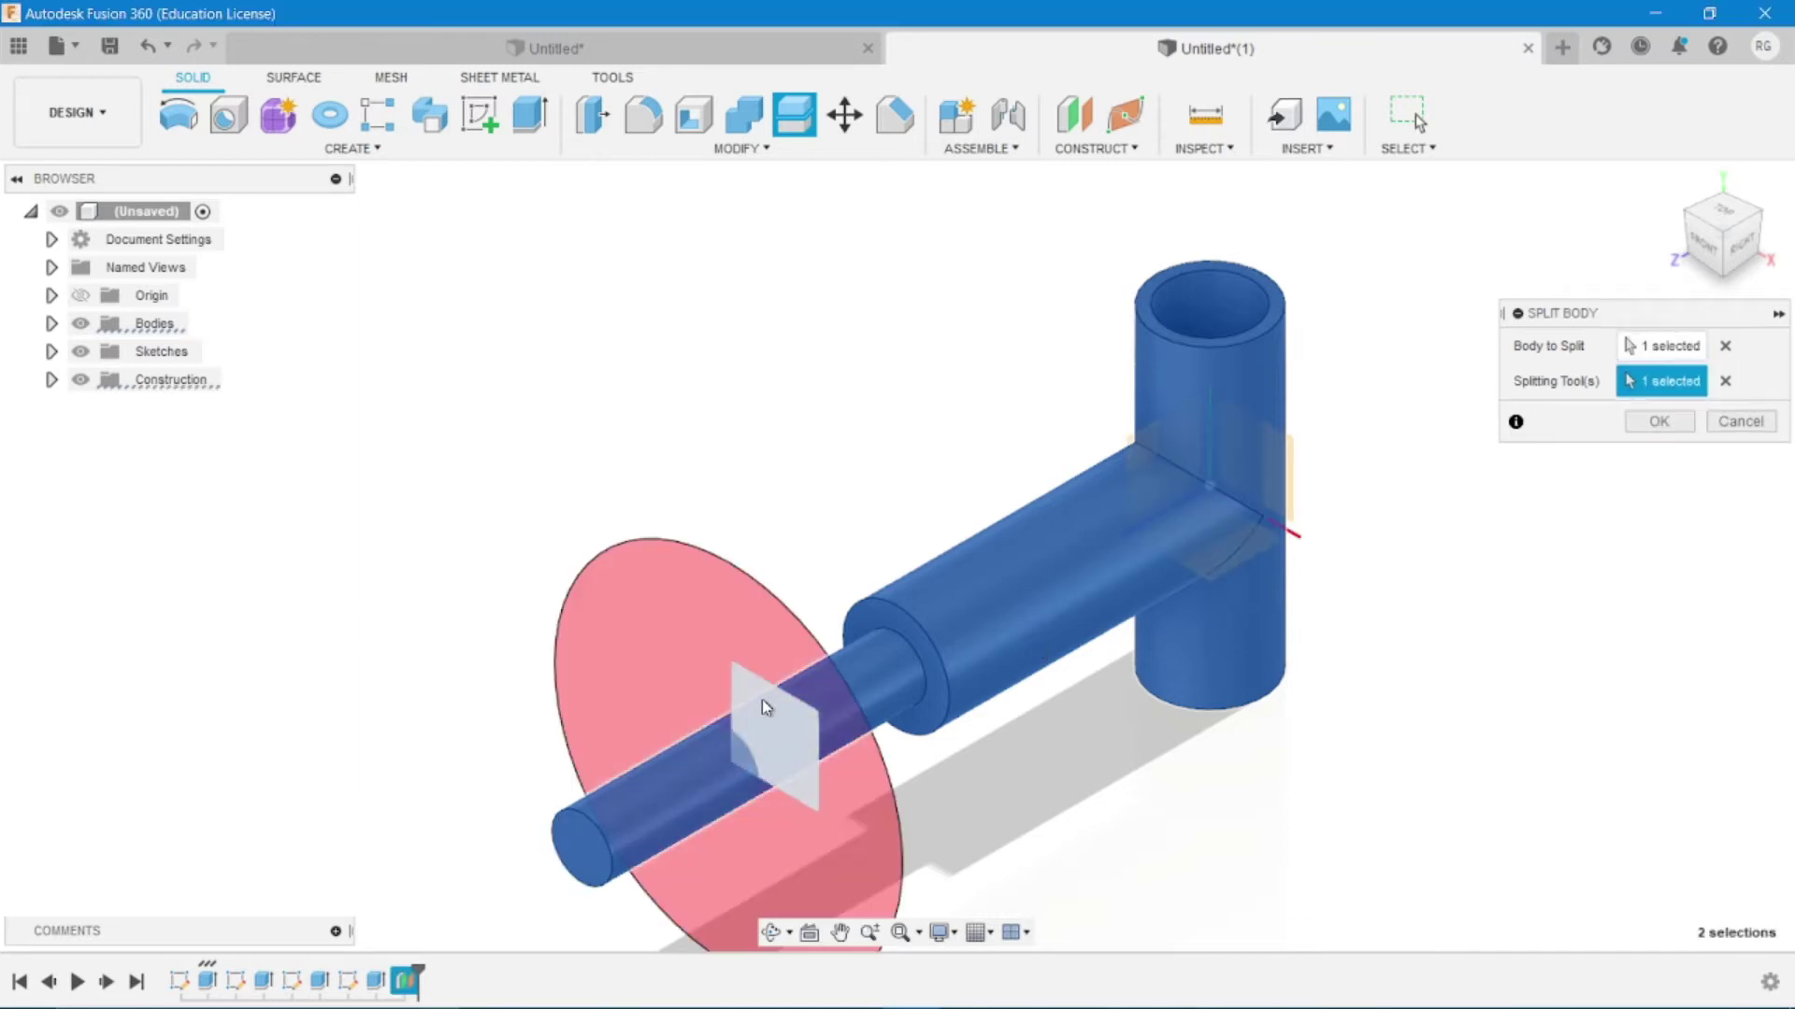
{"action": "left_click", "coordinate": [1661, 421]}
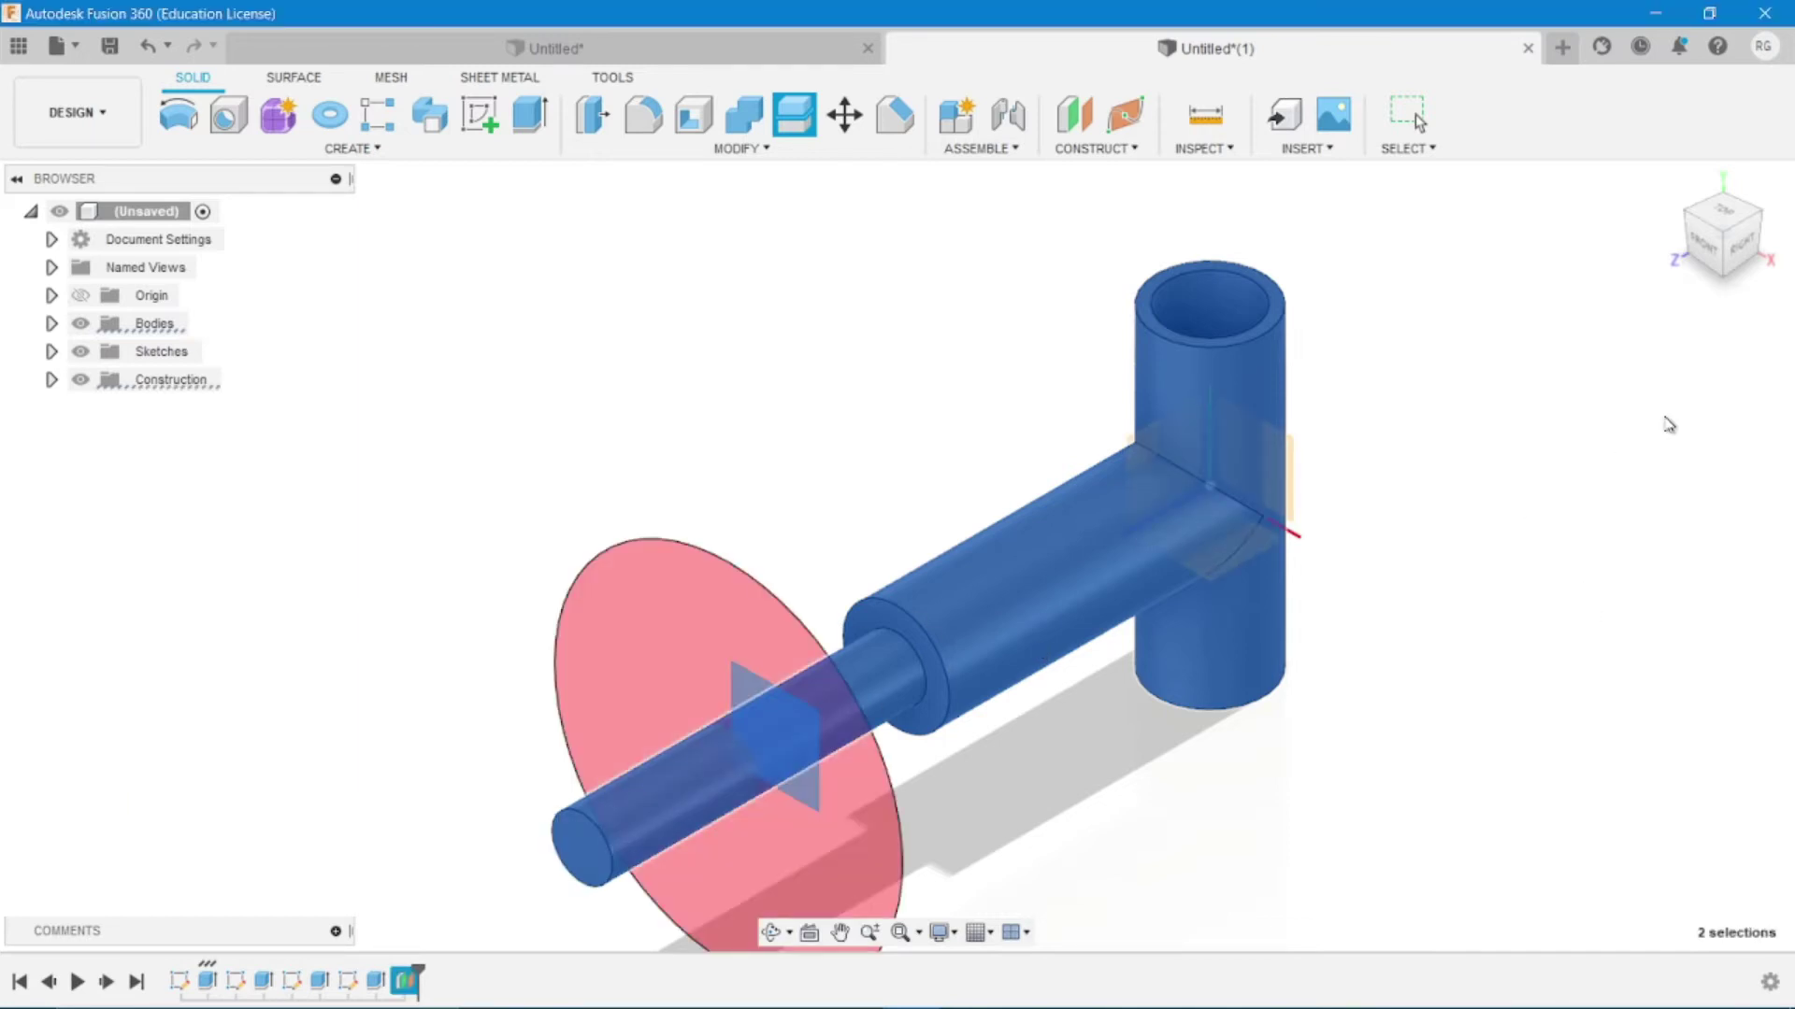
{"action": "left_click", "coordinate": [519, 147]}
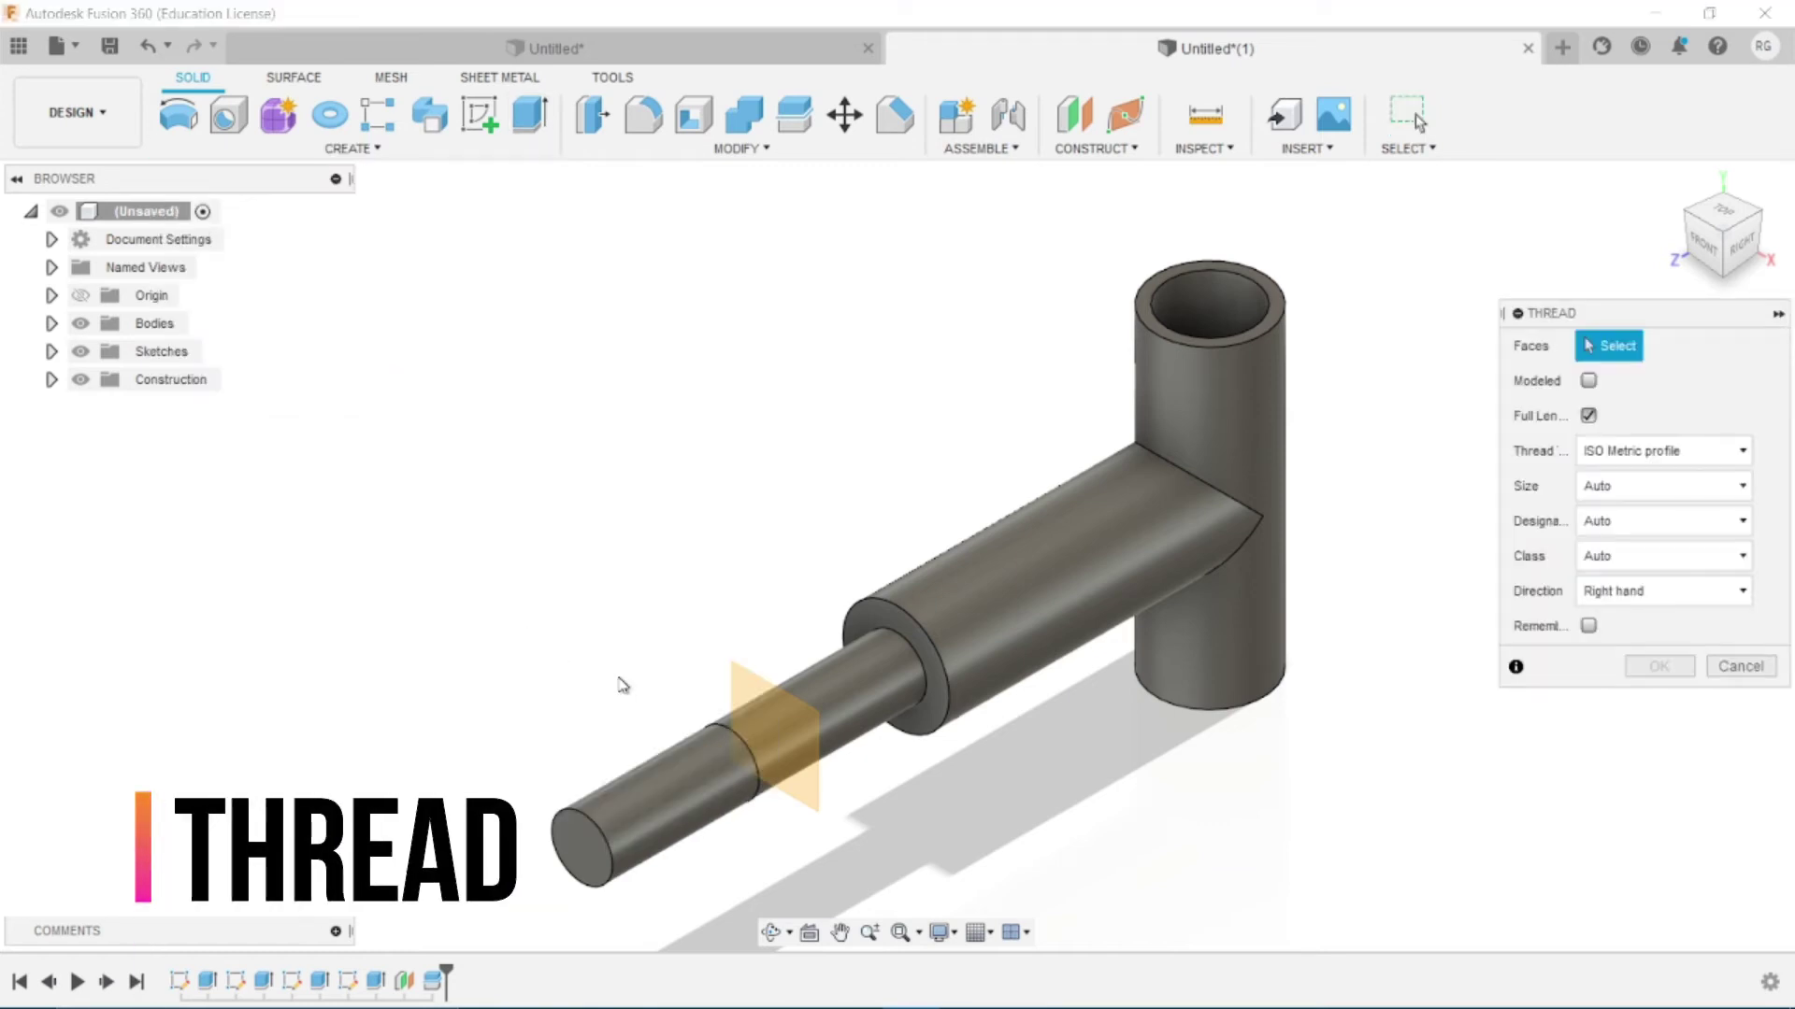
Add a modeled M15x1.5 thread to the thin shaft's end and hide the construction plane
{"action": "left_click", "coordinate": [671, 777]}
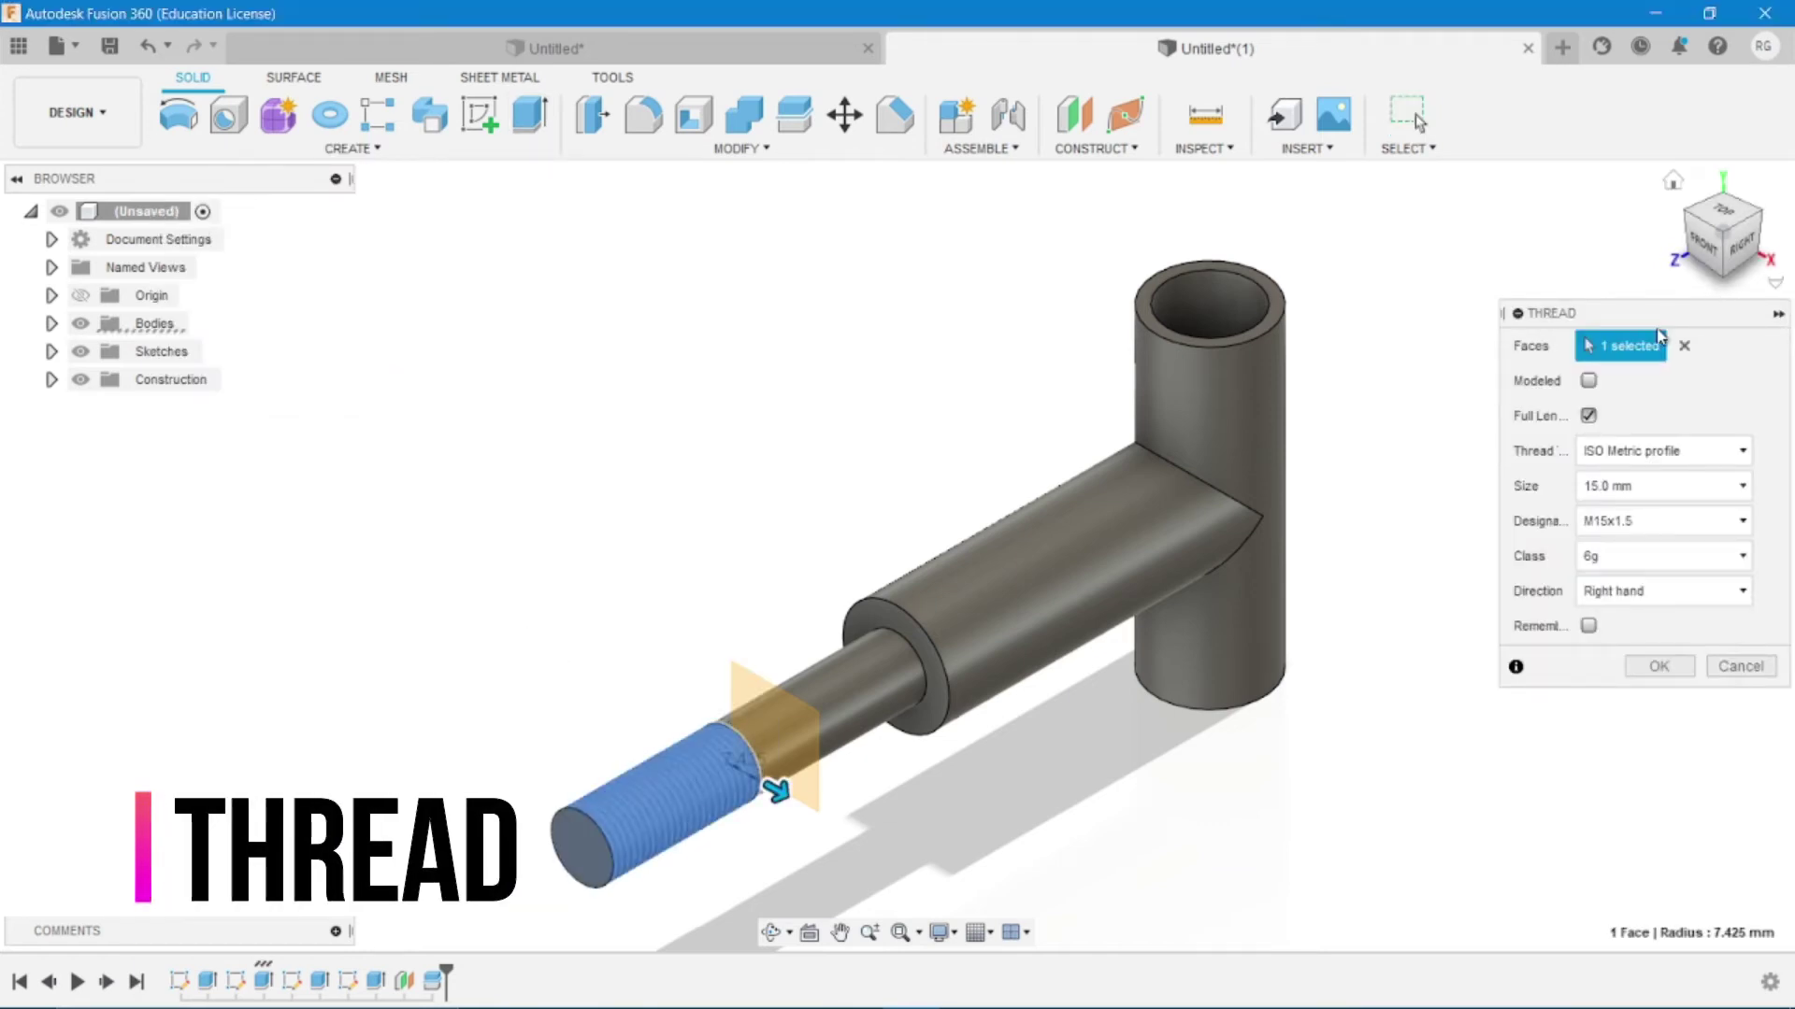
{"action": "left_click", "coordinate": [1588, 381]}
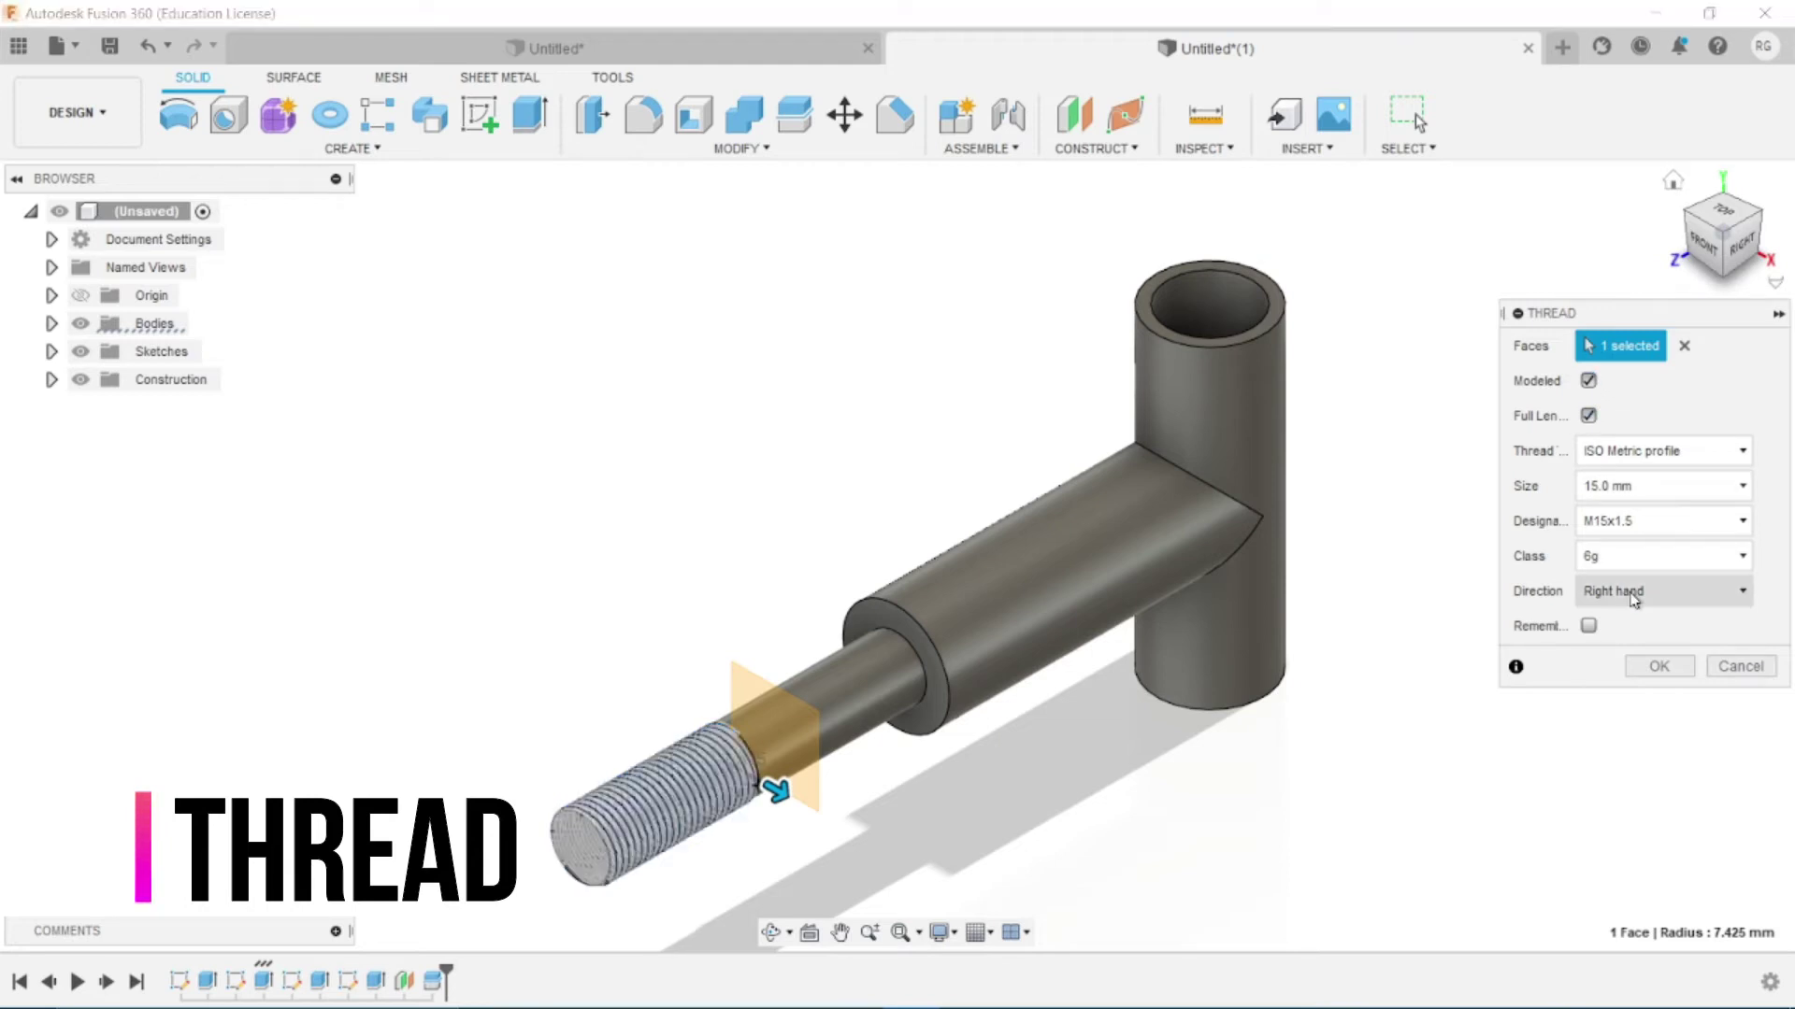
{"action": "left_click", "coordinate": [1660, 667]}
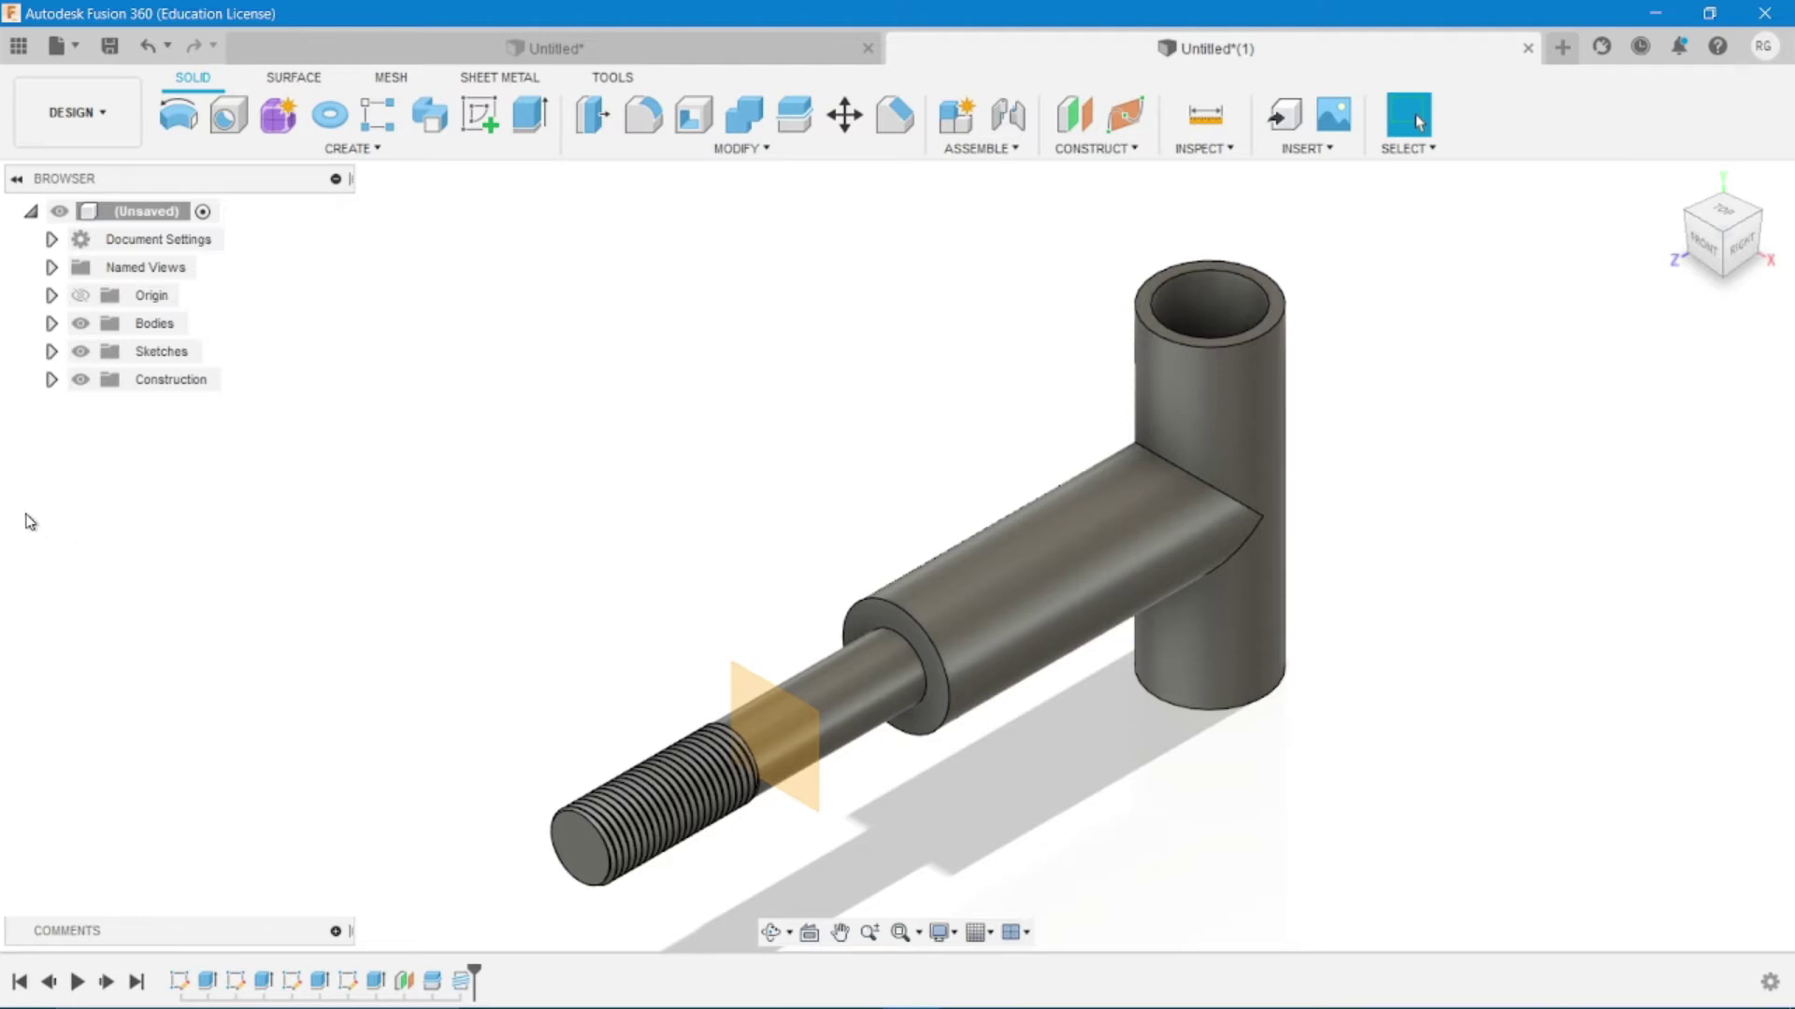
{"action": "left_click", "coordinate": [81, 382]}
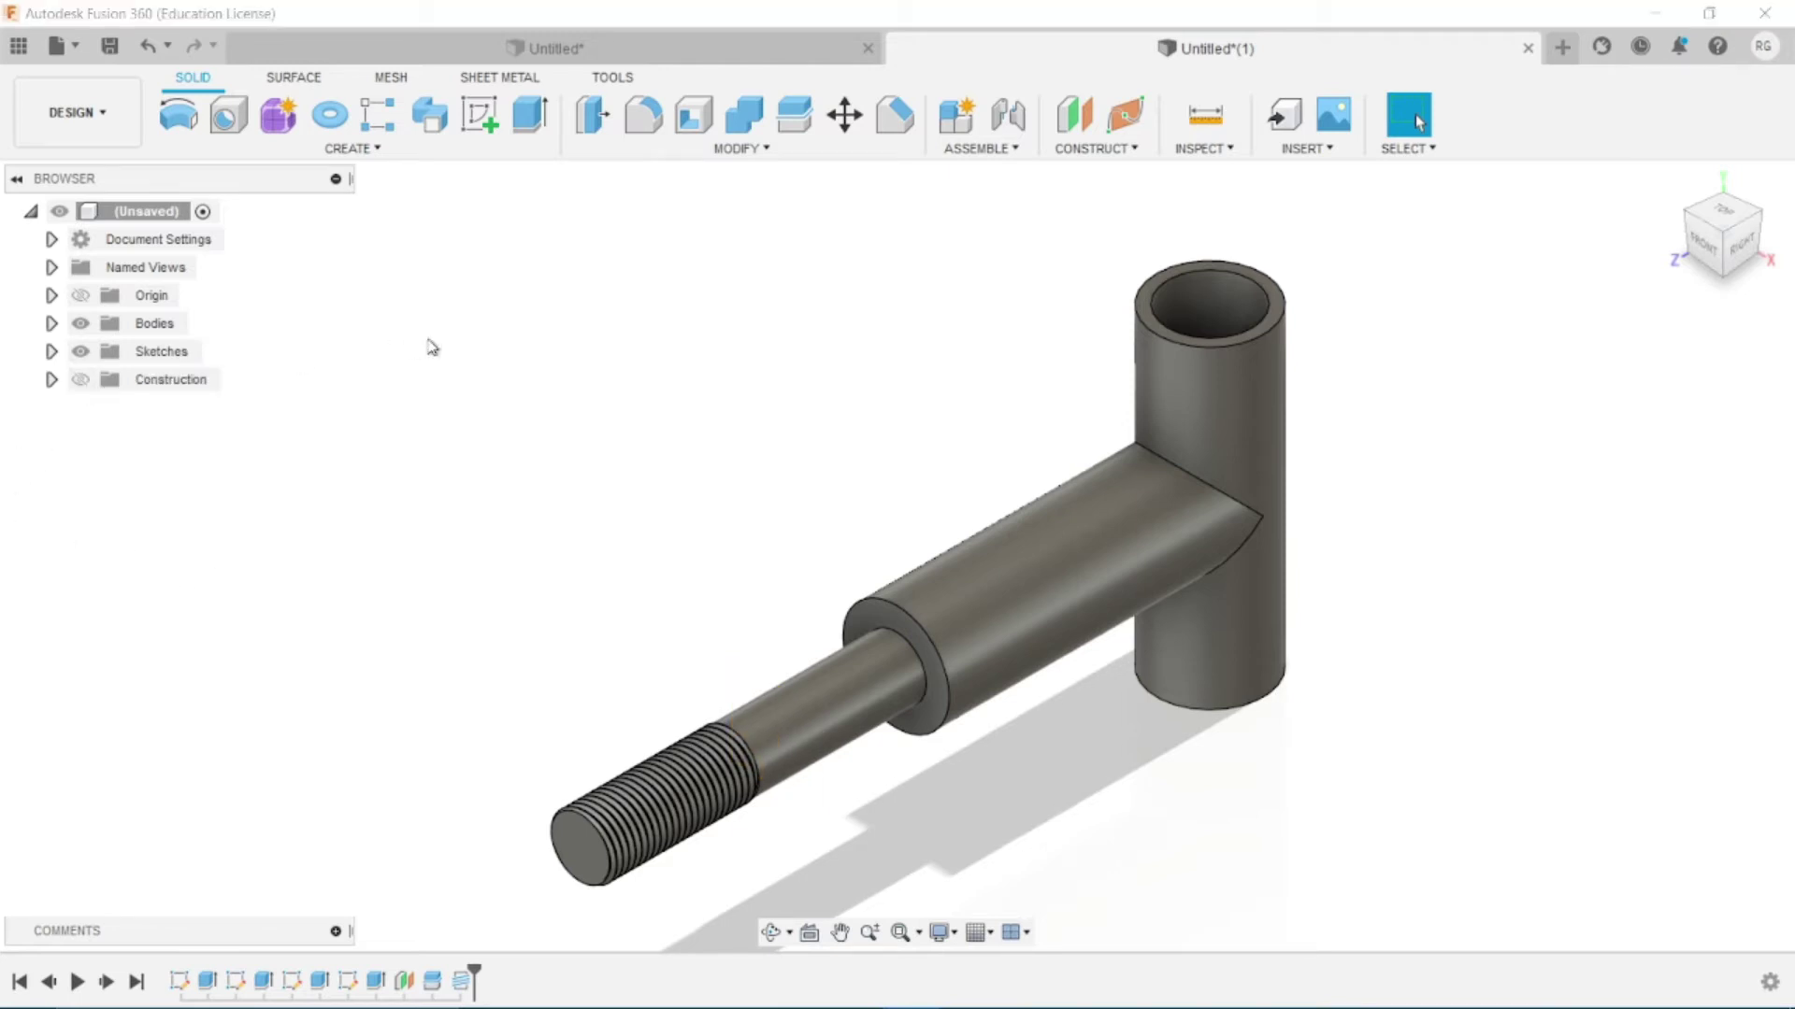
Start a sketch on the plane through the tube and project its face and both ring edges
{"action": "left_click", "coordinate": [480, 116]}
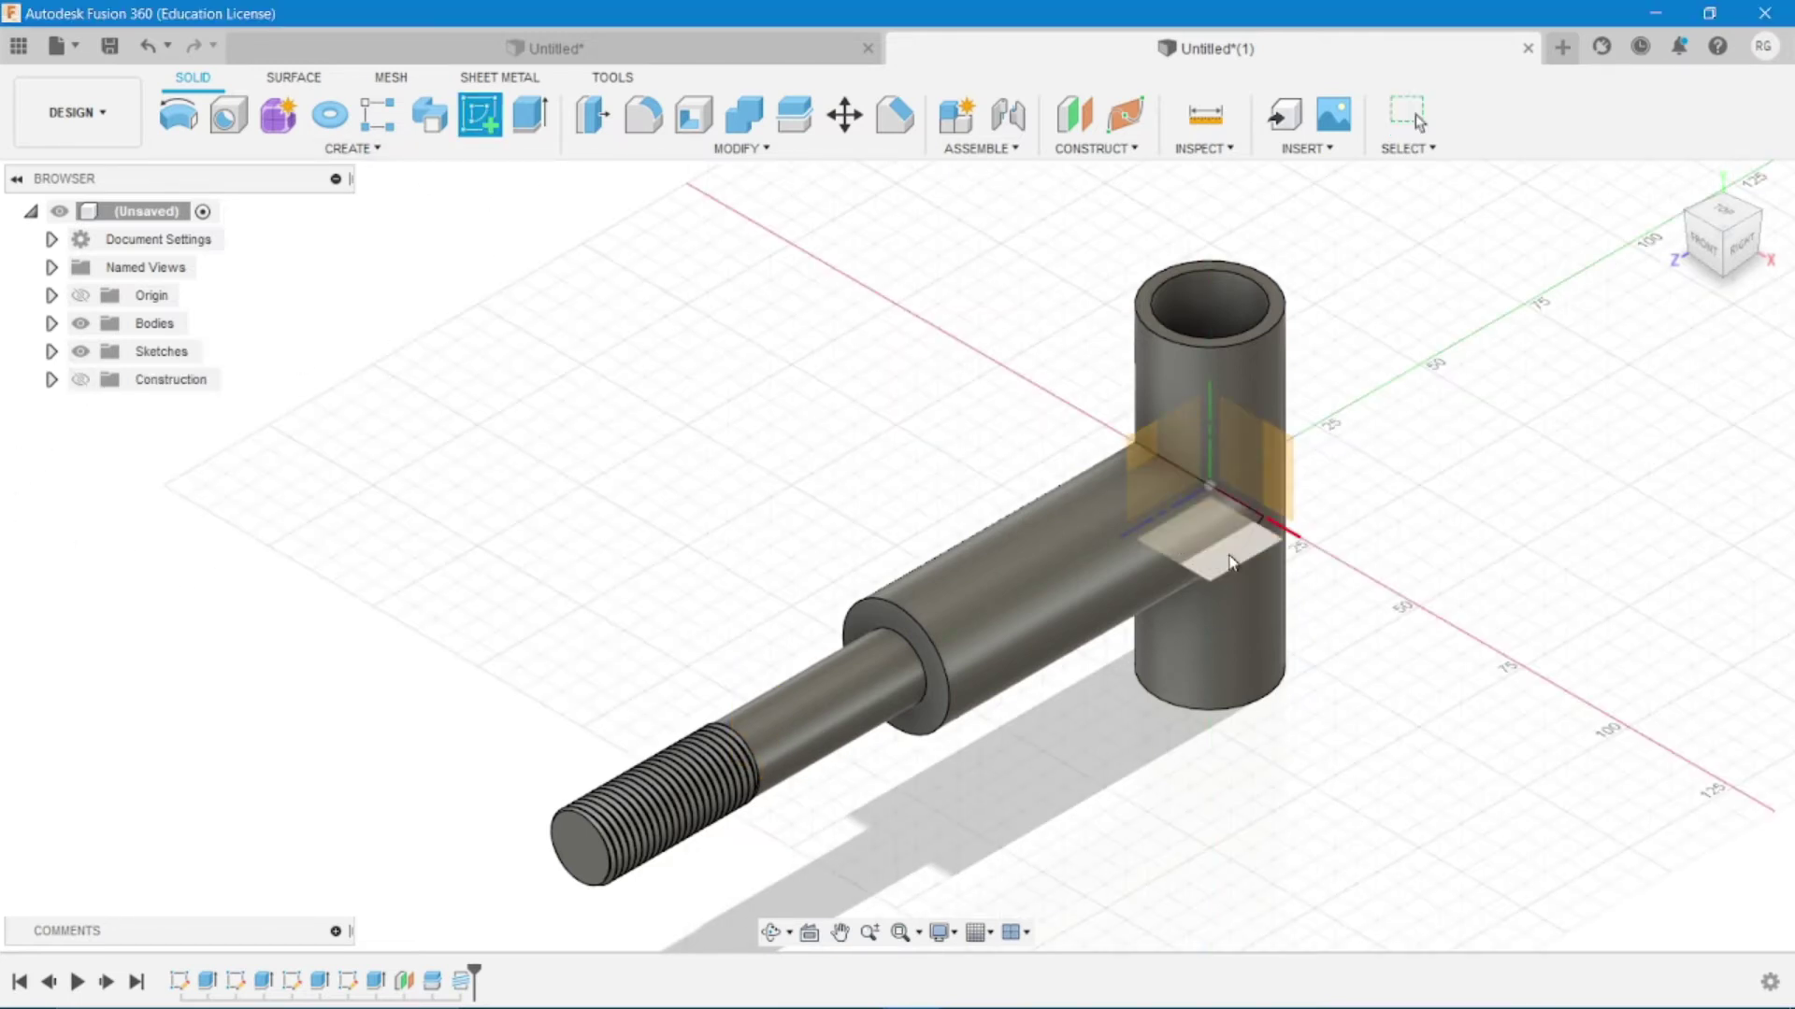
{"action": "left_click", "coordinate": [1230, 561]}
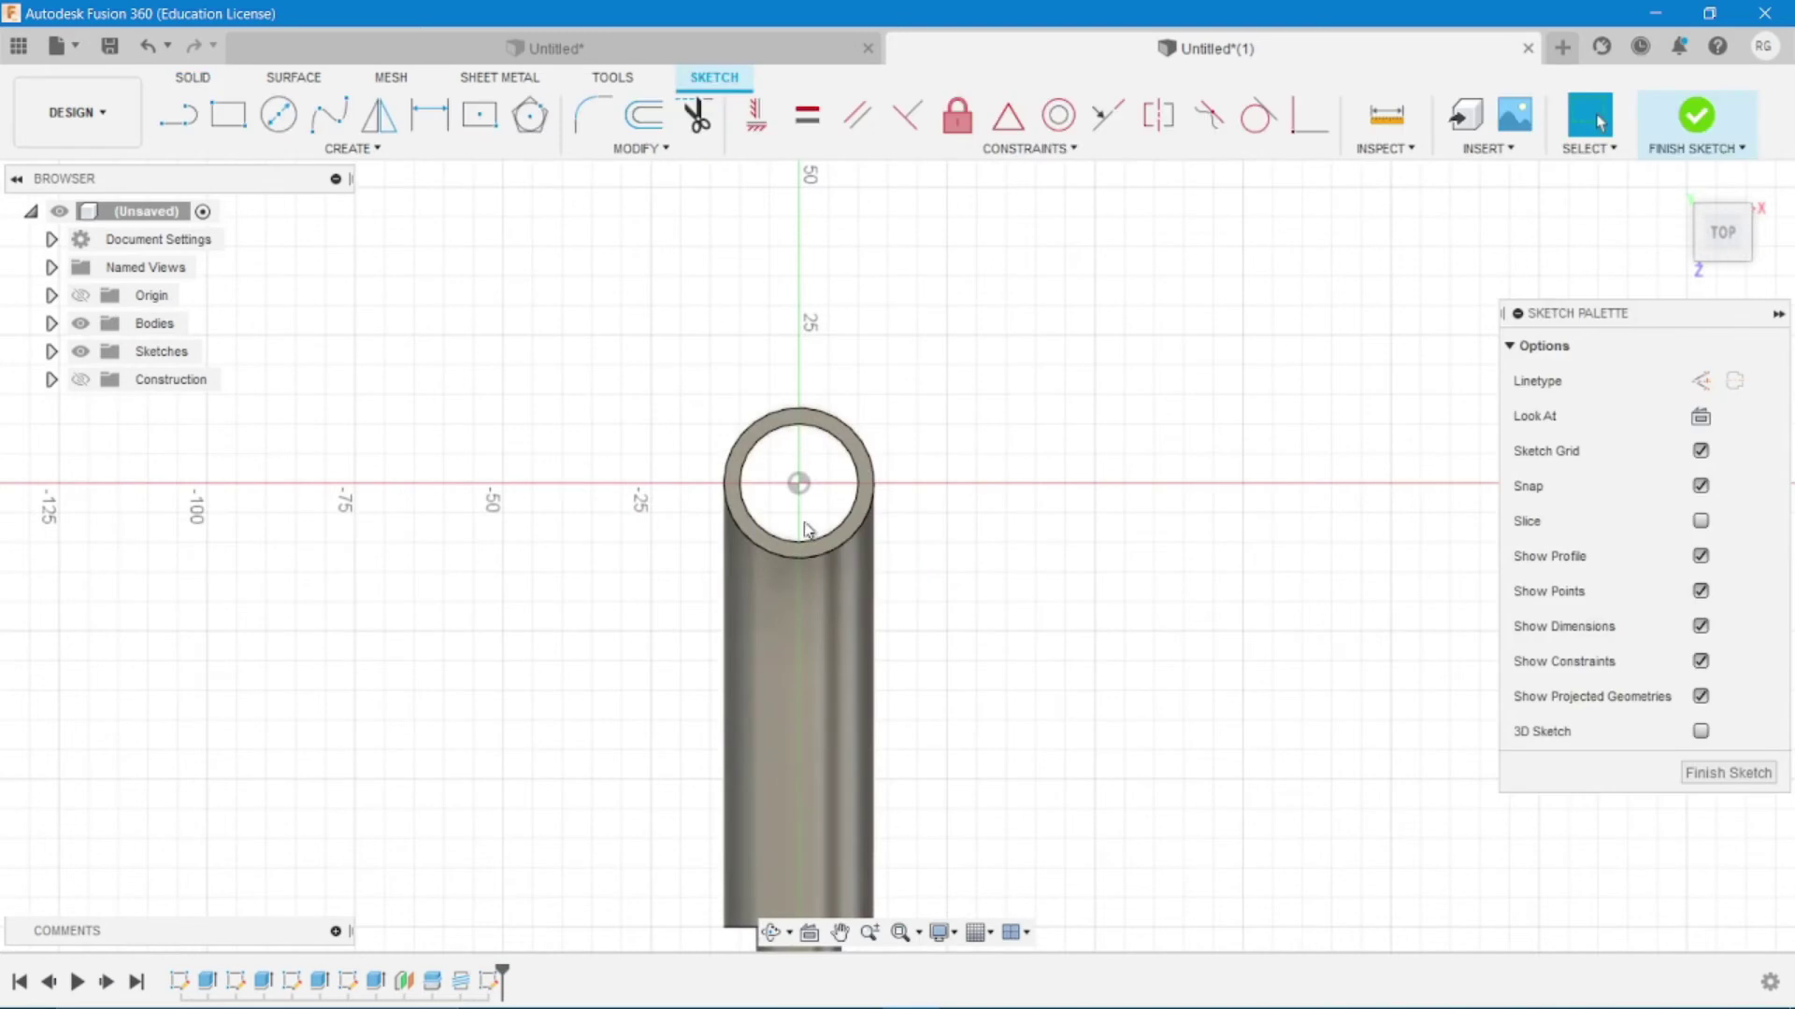
{"action": "key", "text": "p"}
{"action": "left_click", "coordinate": [818, 566]}
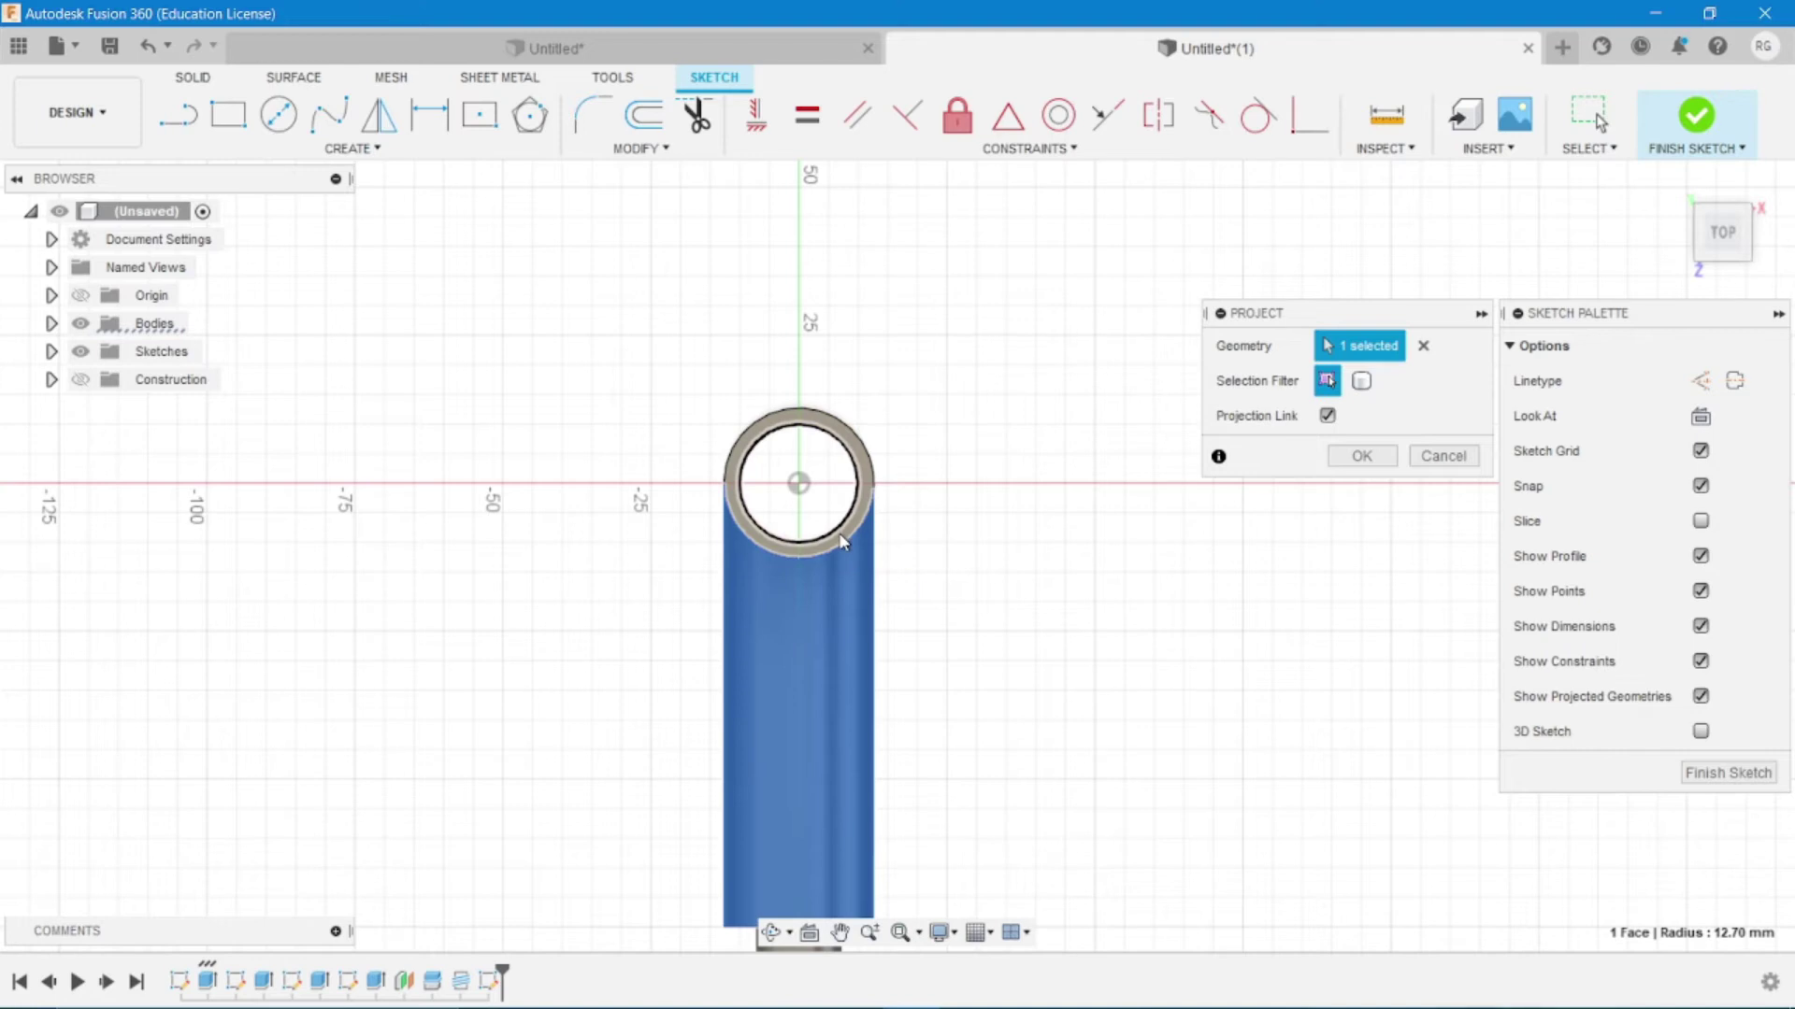
{"action": "left_click", "coordinate": [867, 472]}
{"action": "left_click", "coordinate": [858, 476]}
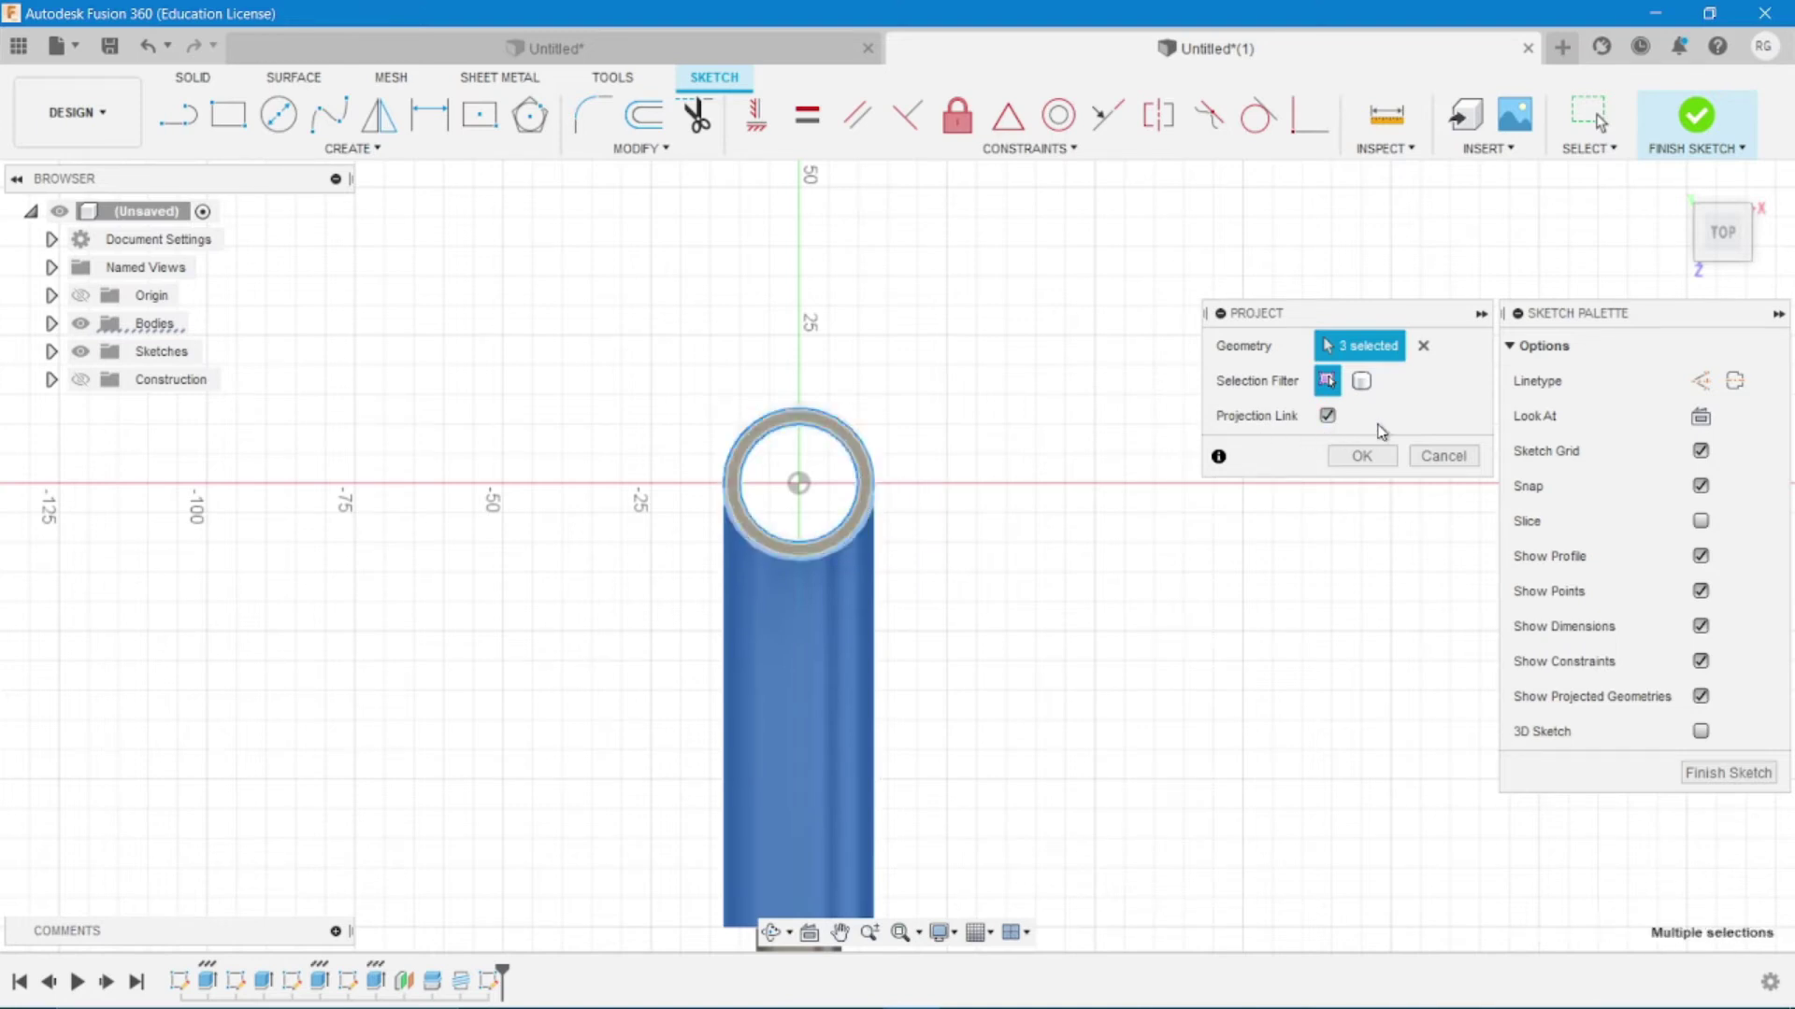
{"action": "left_click", "coordinate": [1370, 457]}
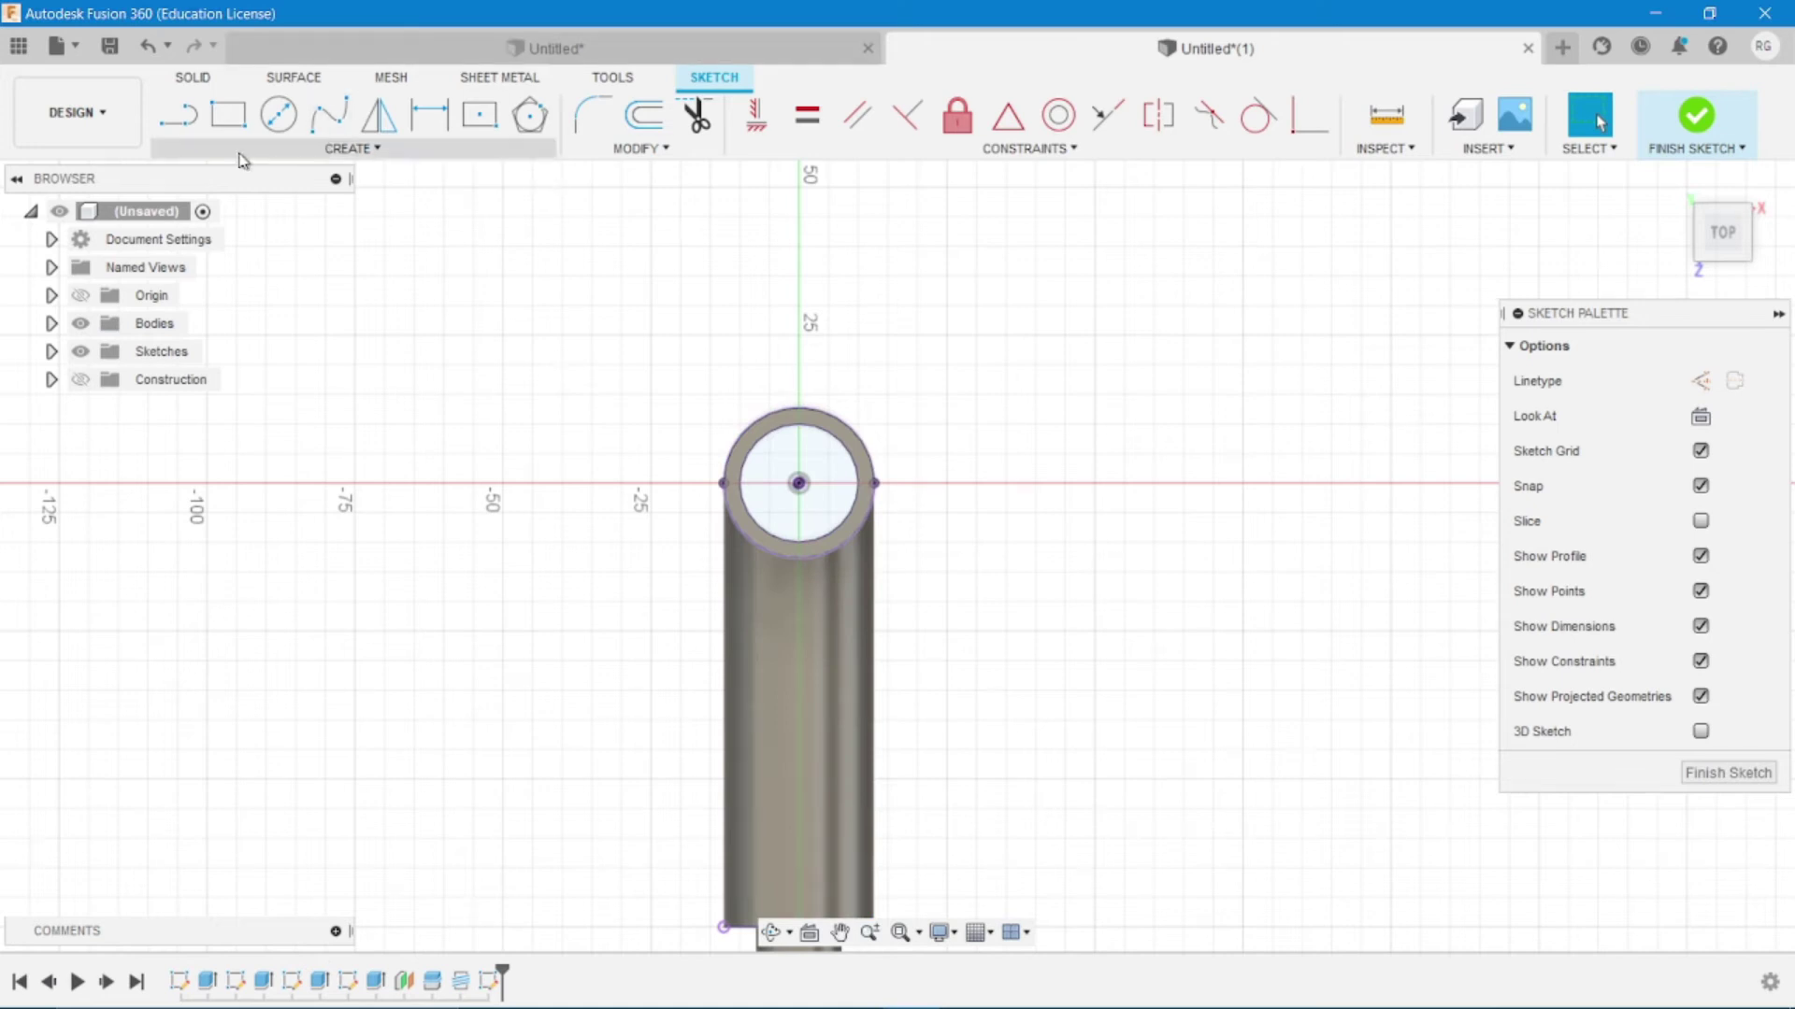
Draw a closed arm outline from the tube's right edge with a slanted lower edge
{"action": "left_click", "coordinate": [180, 119]}
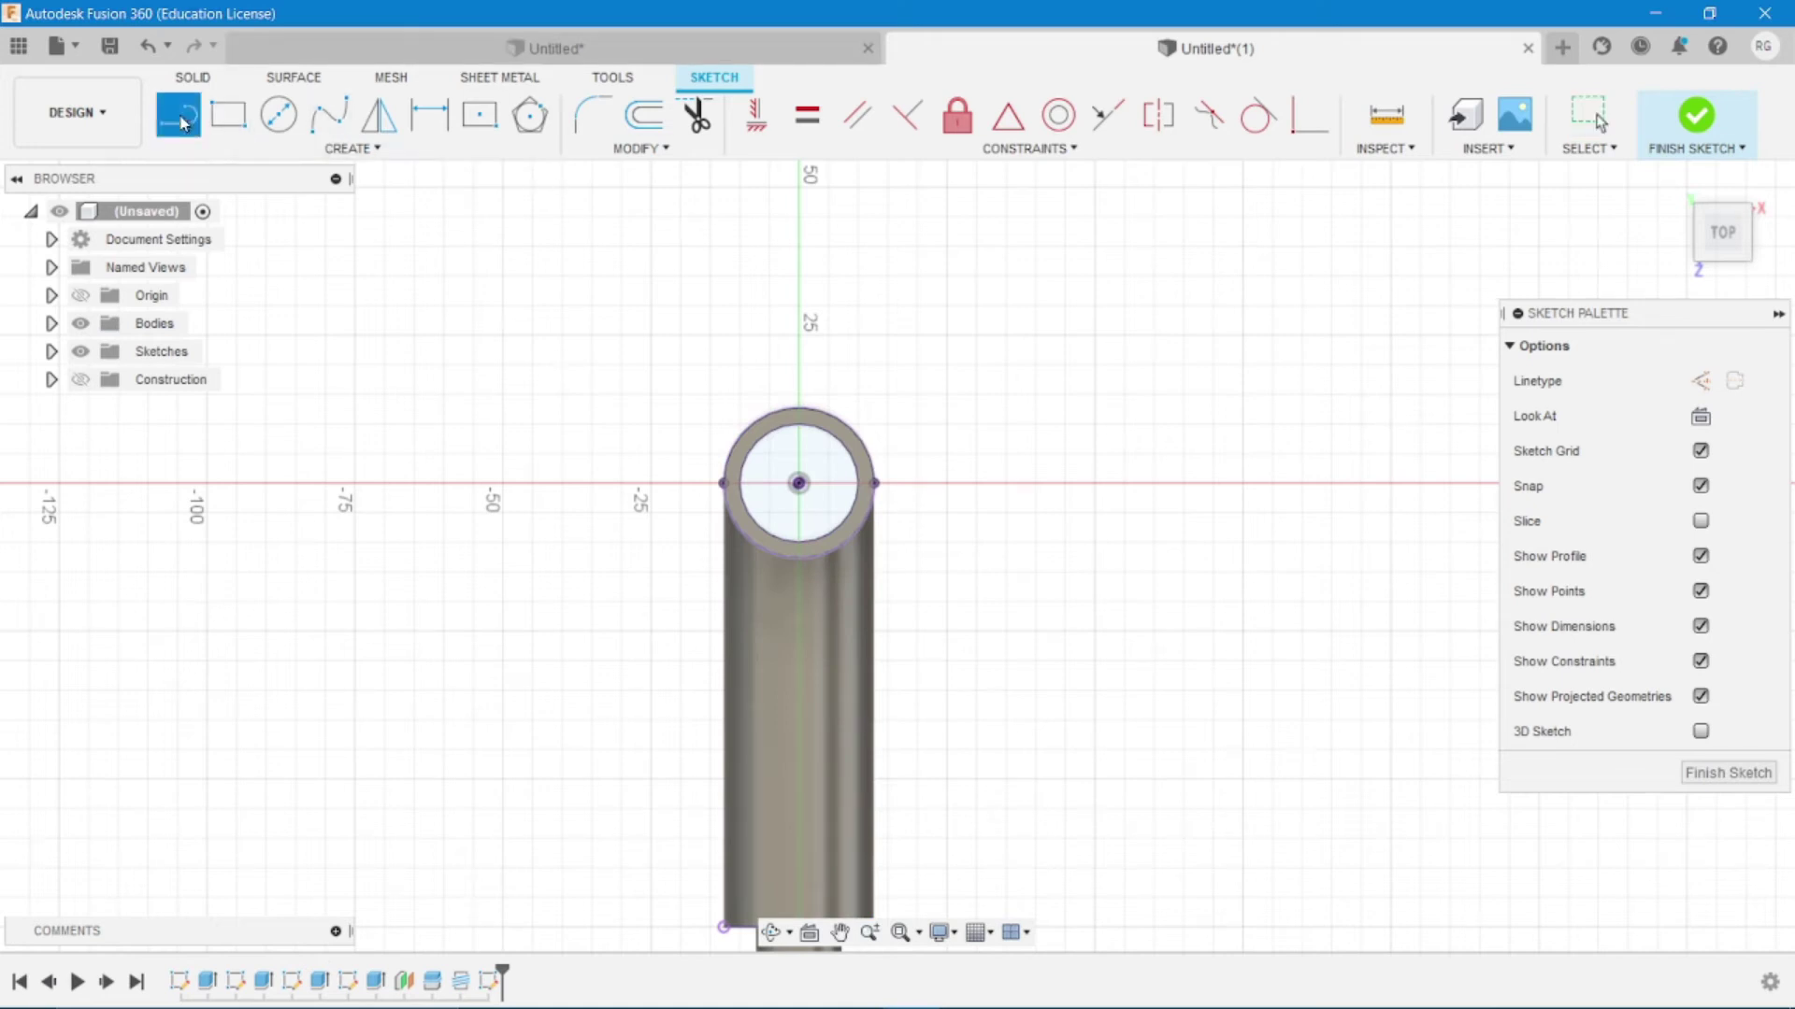
{"action": "left_click", "coordinate": [875, 484]}
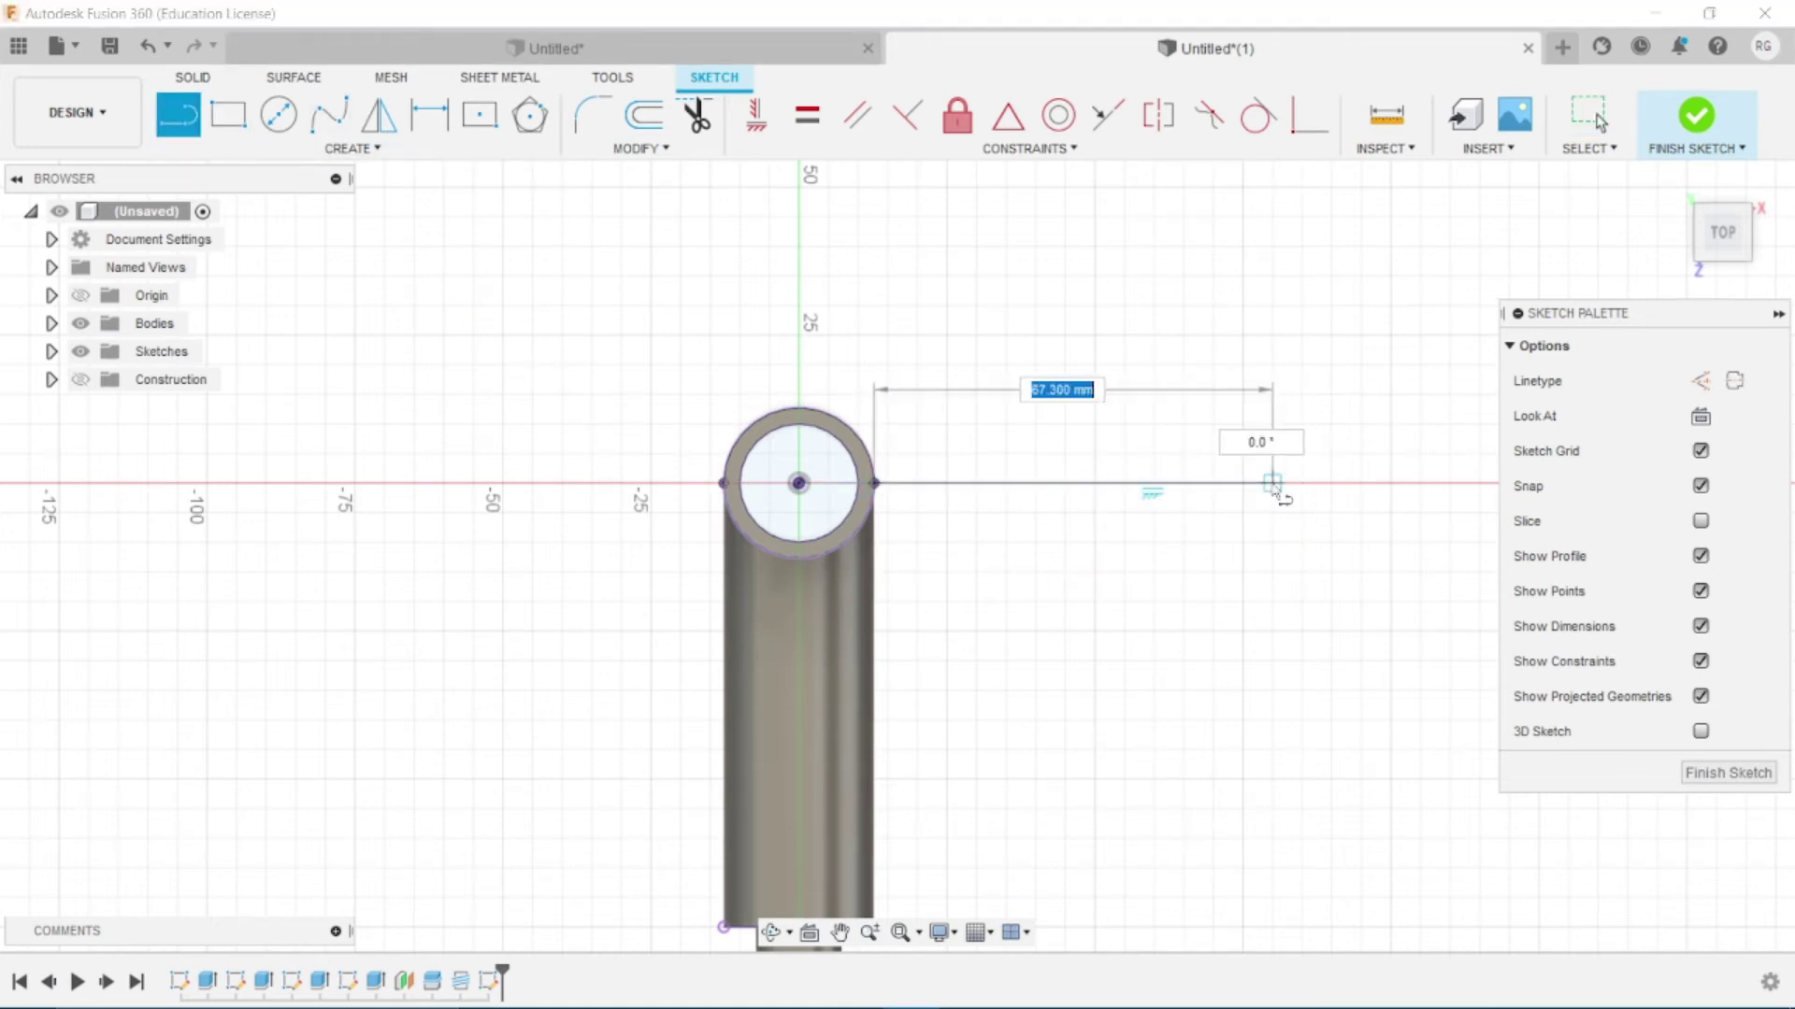
{"action": "left_click", "coordinate": [1301, 484]}
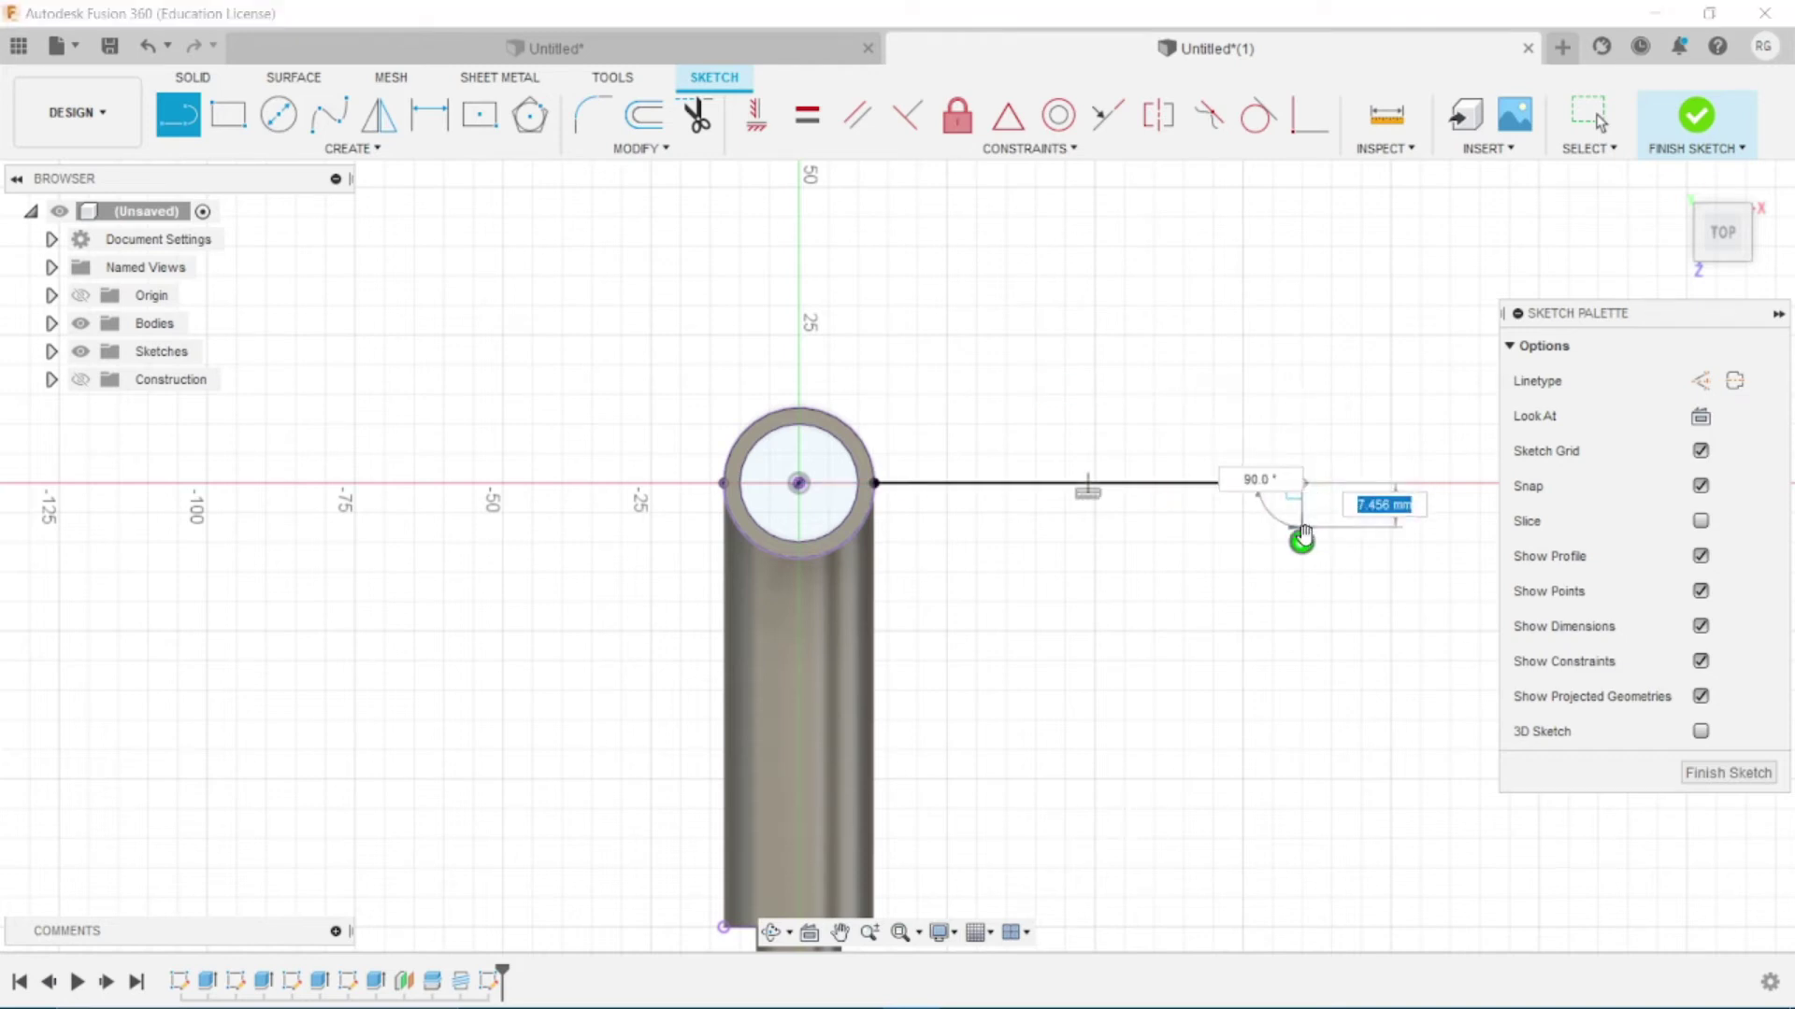
{"action": "left_click", "coordinate": [1304, 561]}
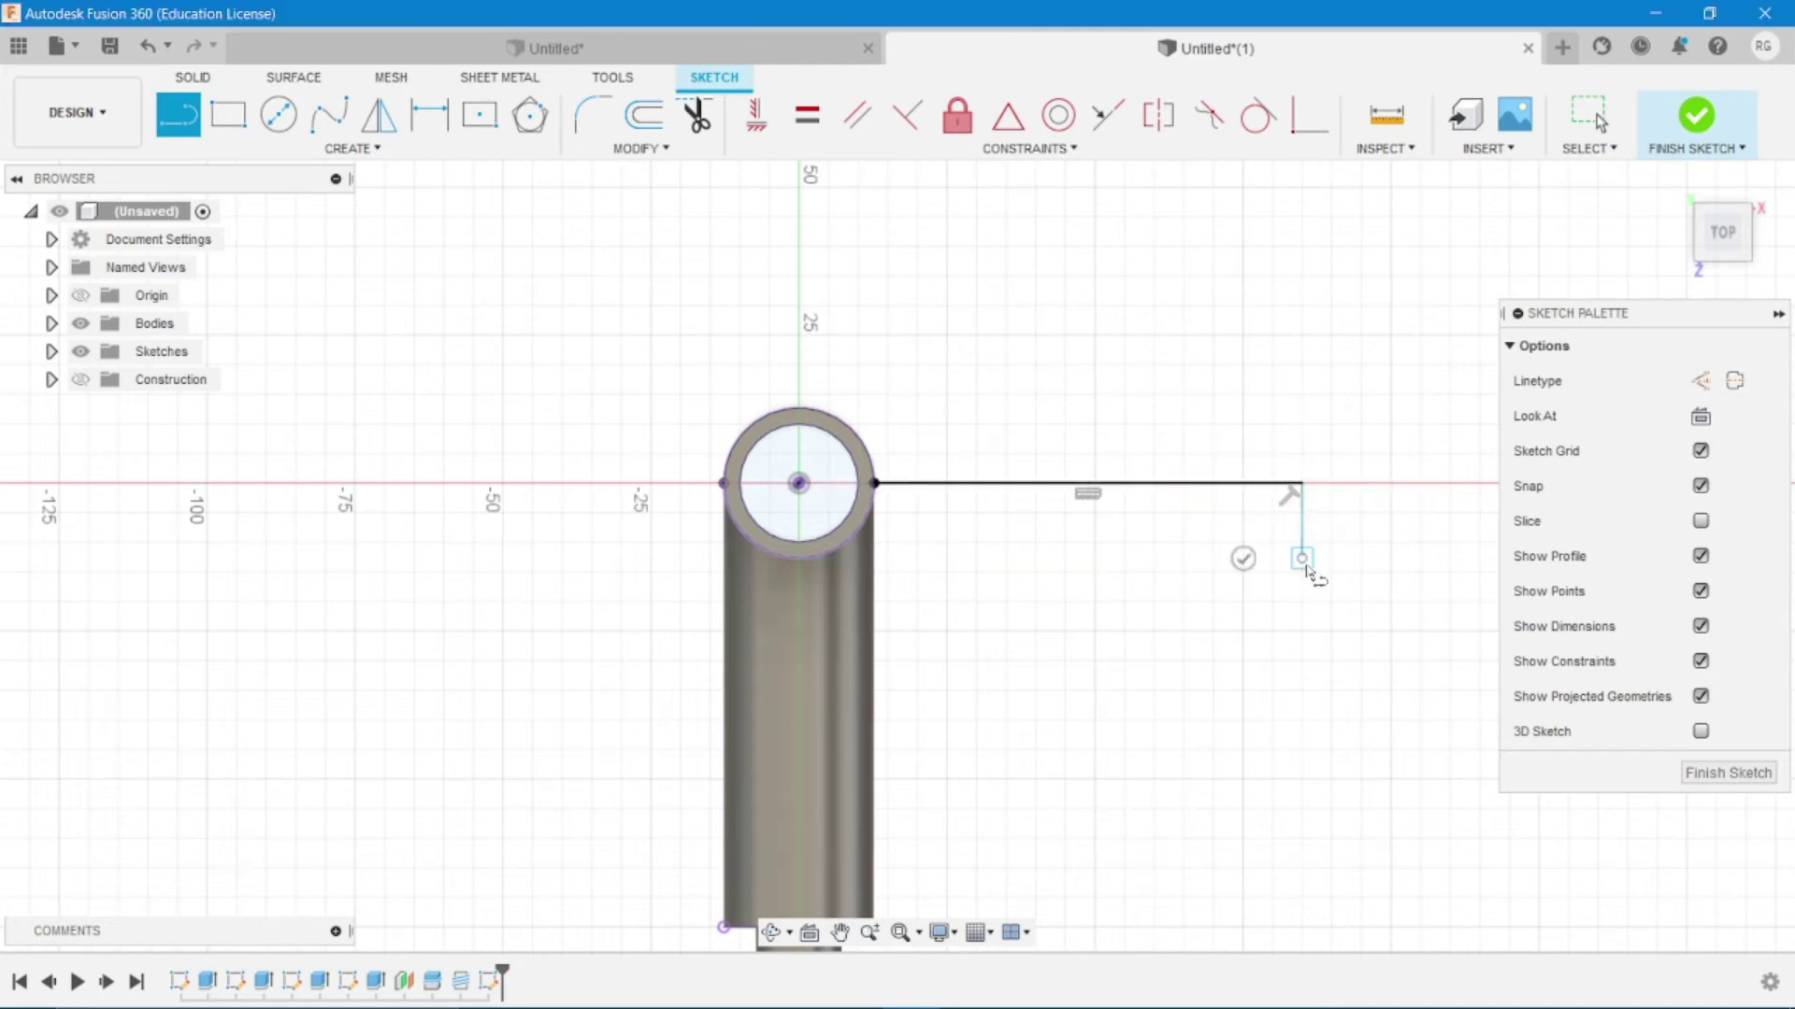
{"action": "left_click", "coordinate": [874, 712]}
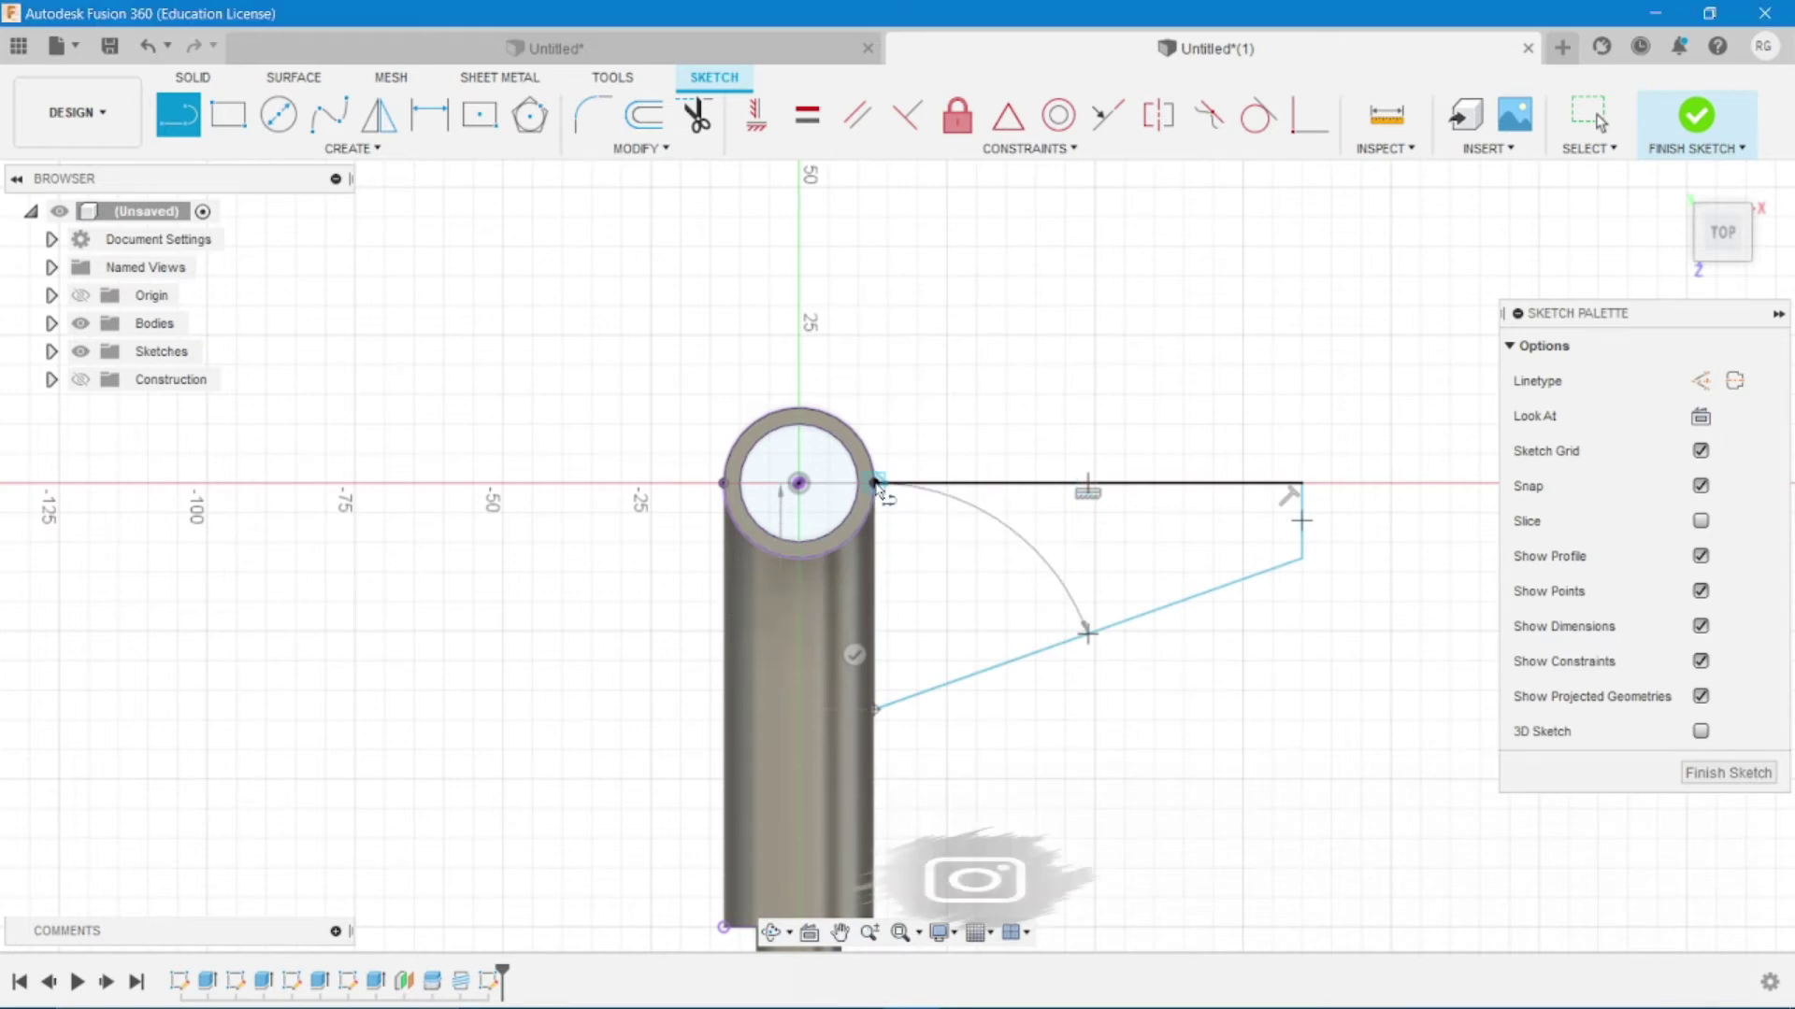
{"action": "left_click", "coordinate": [876, 485]}
{"action": "key", "text": "Escape"}
Dimension the arm: 80 mm top edge, 40 mm deep at the shaft, 10 mm at the tip
{"action": "key", "text": "d"}
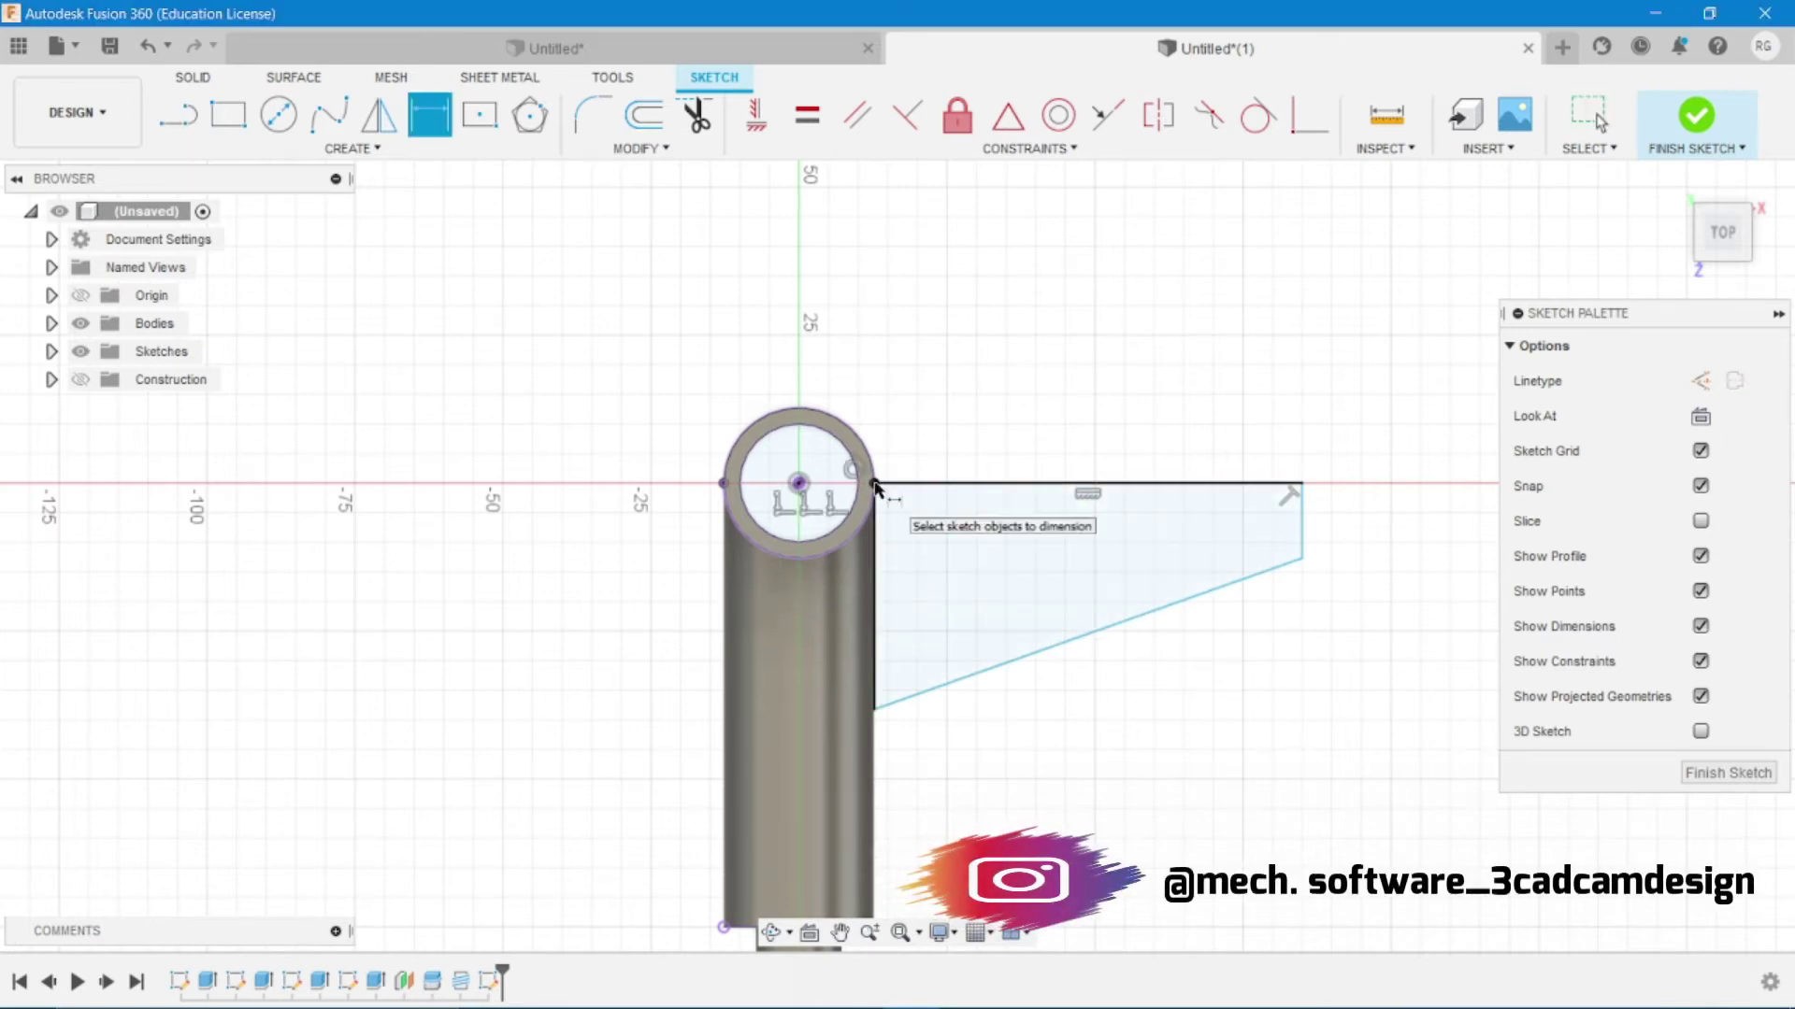
{"action": "left_click", "coordinate": [948, 485]}
{"action": "left_click", "coordinate": [942, 403]}
{"action": "type", "text": "60"}
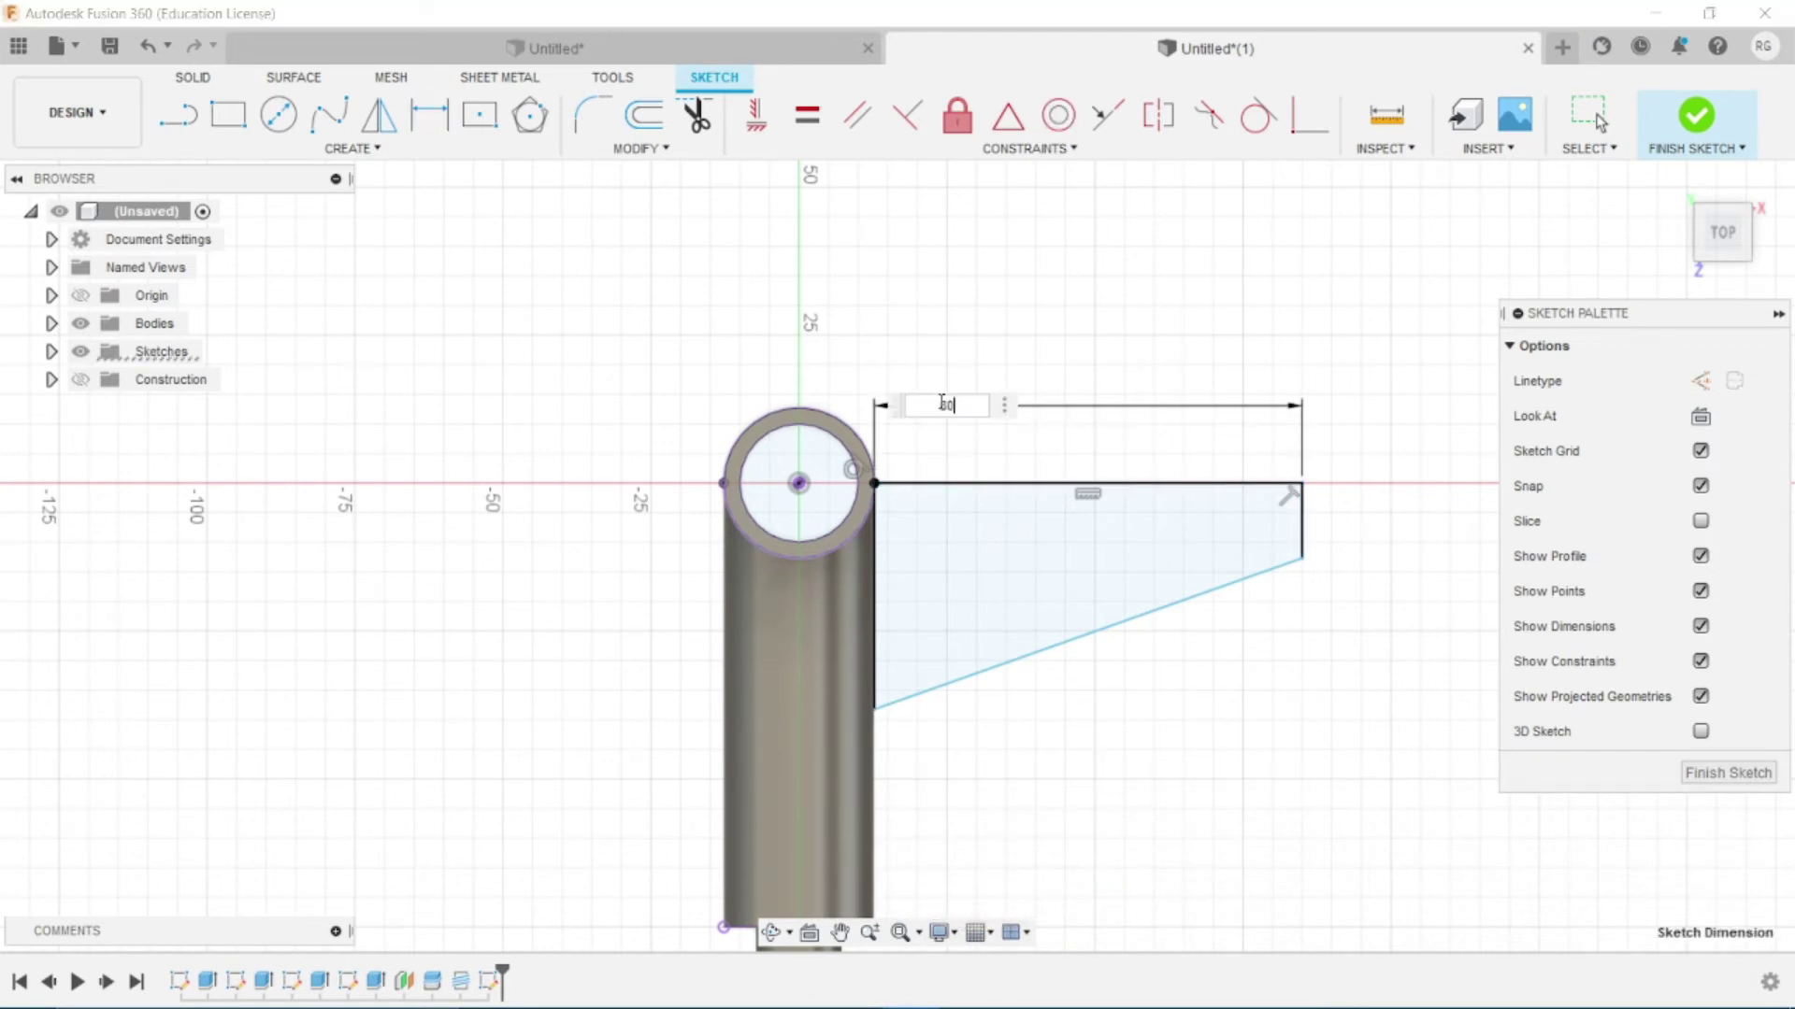
{"action": "key", "text": "Return"}
{"action": "left_click", "coordinate": [875, 596]}
{"action": "left_click", "coordinate": [624, 573]}
{"action": "type", "text": "40"}
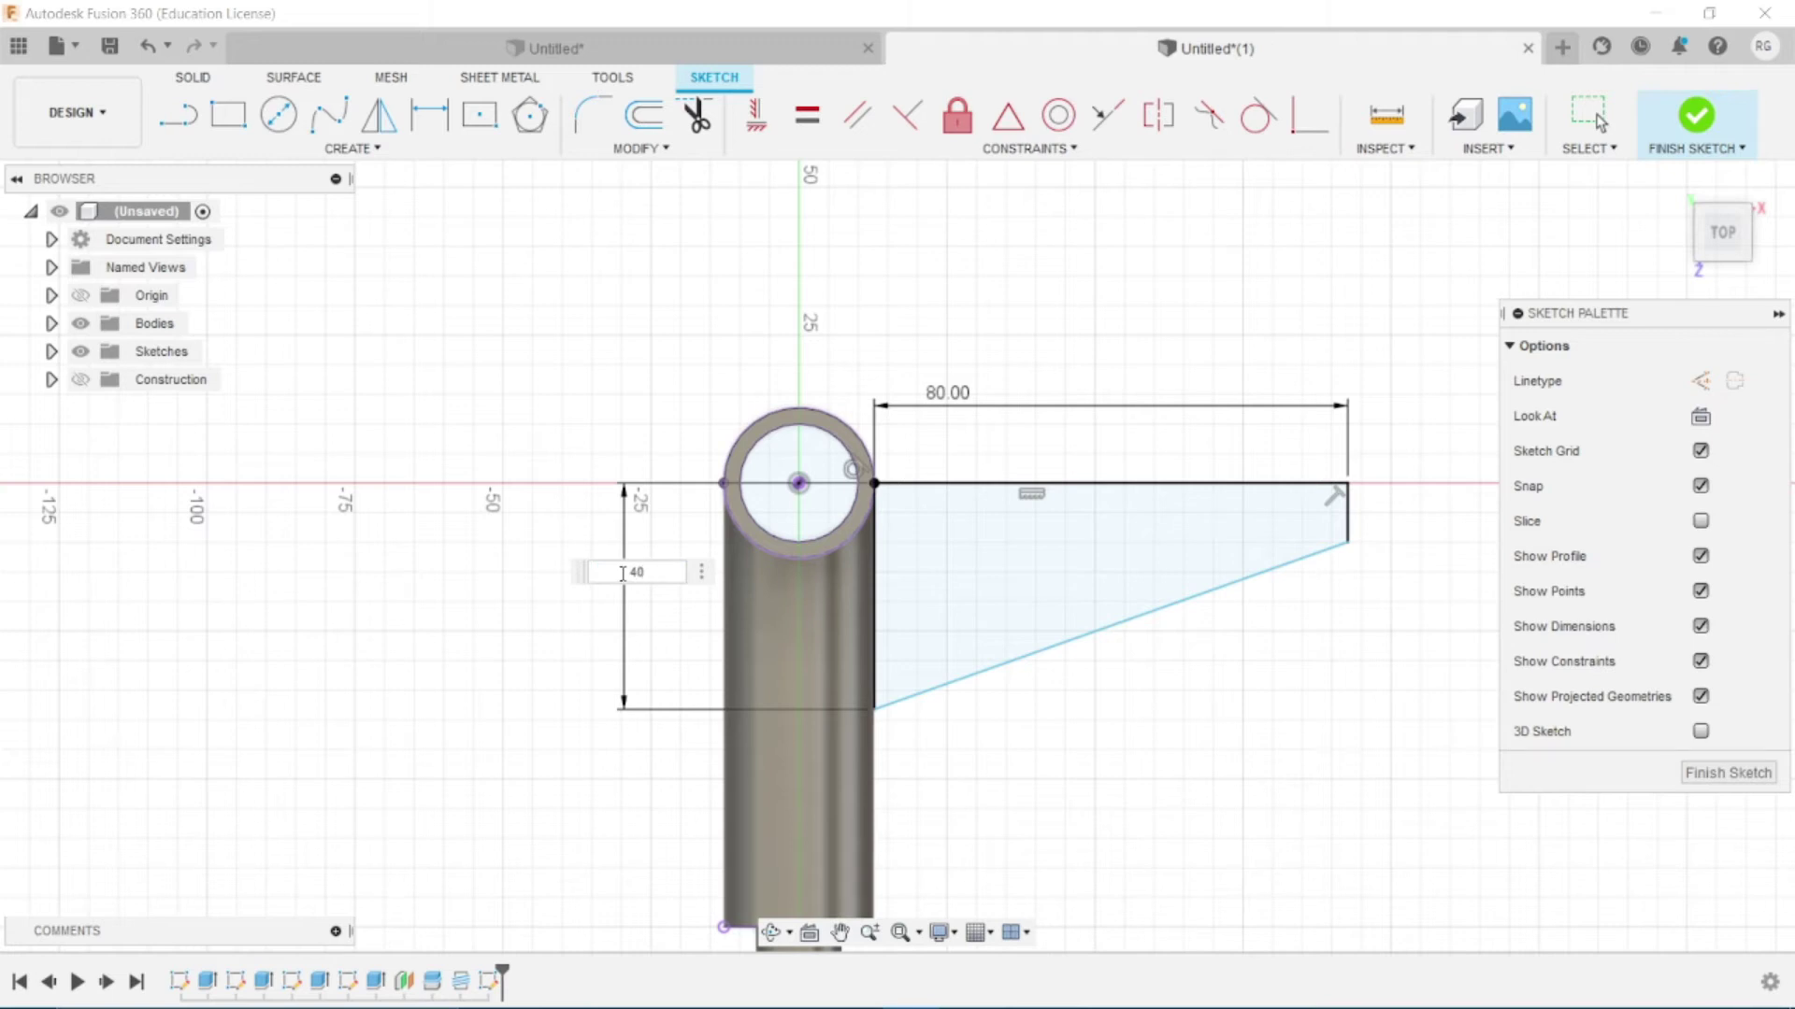
{"action": "key", "text": "Return"}
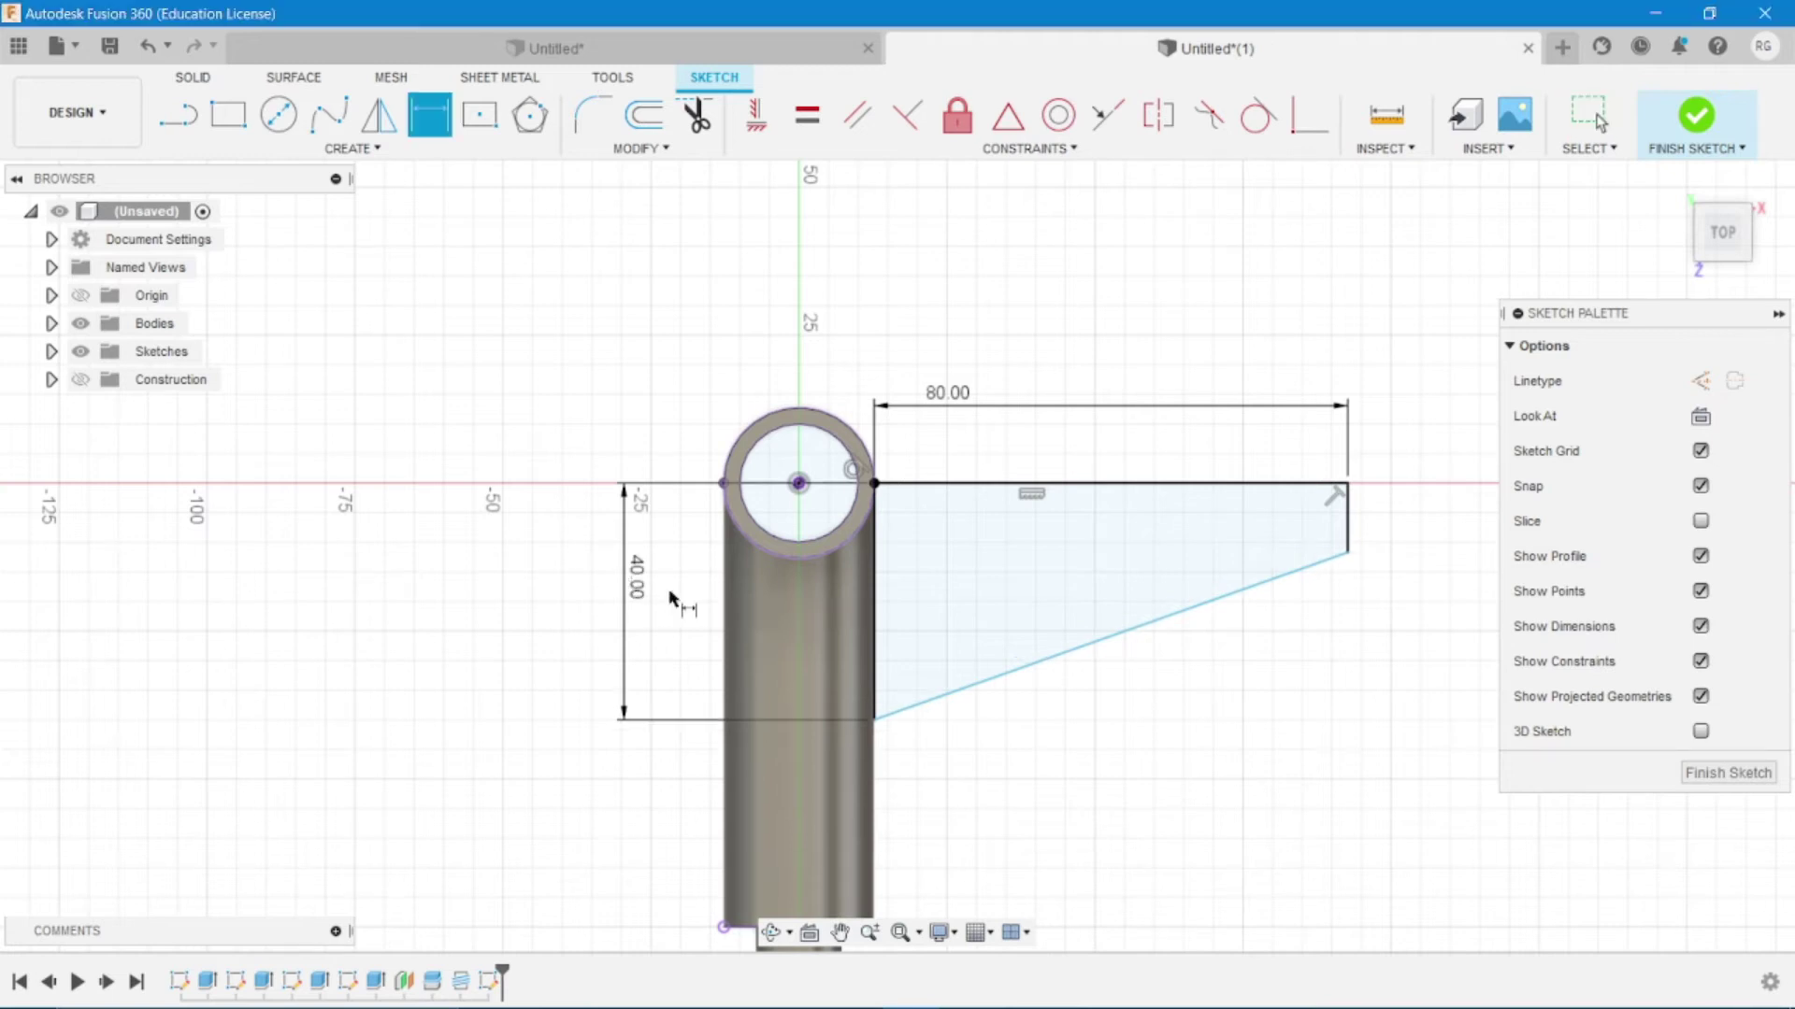
{"action": "left_click", "coordinate": [1348, 542]}
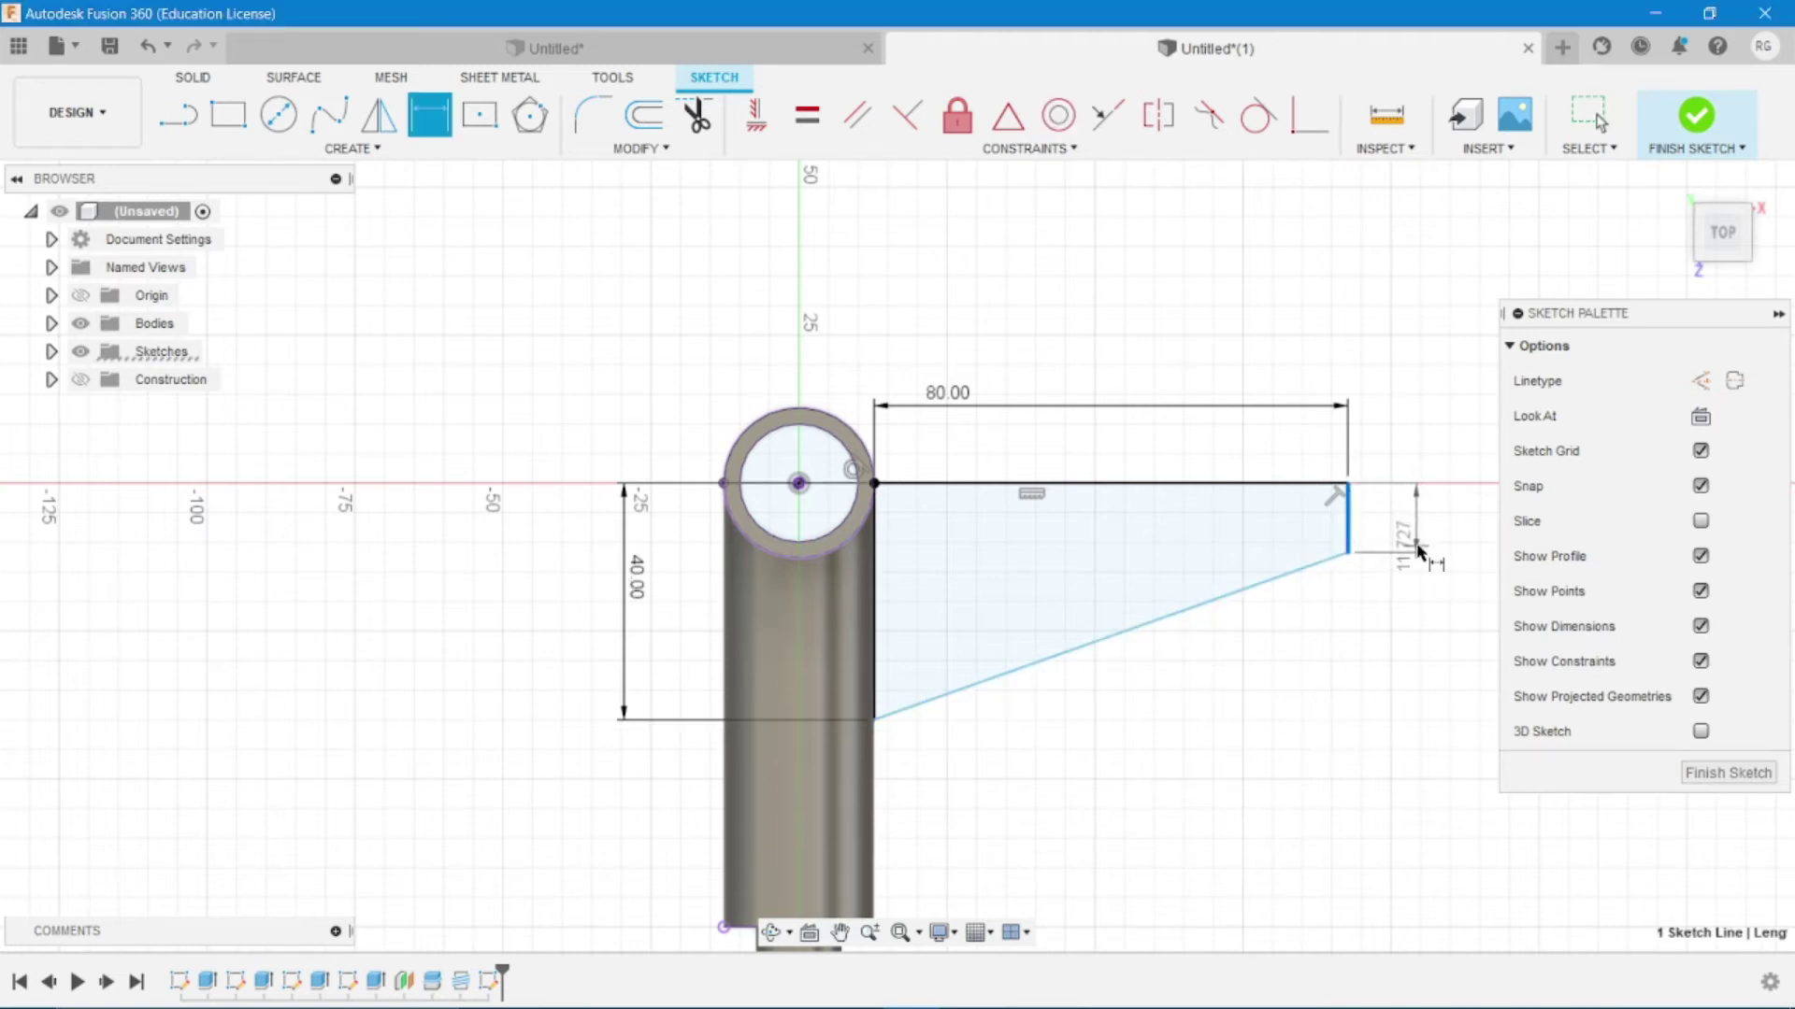
{"action": "left_click", "coordinate": [1416, 545]}
{"action": "type", "text": "10"}
{"action": "key", "text": "Return"}
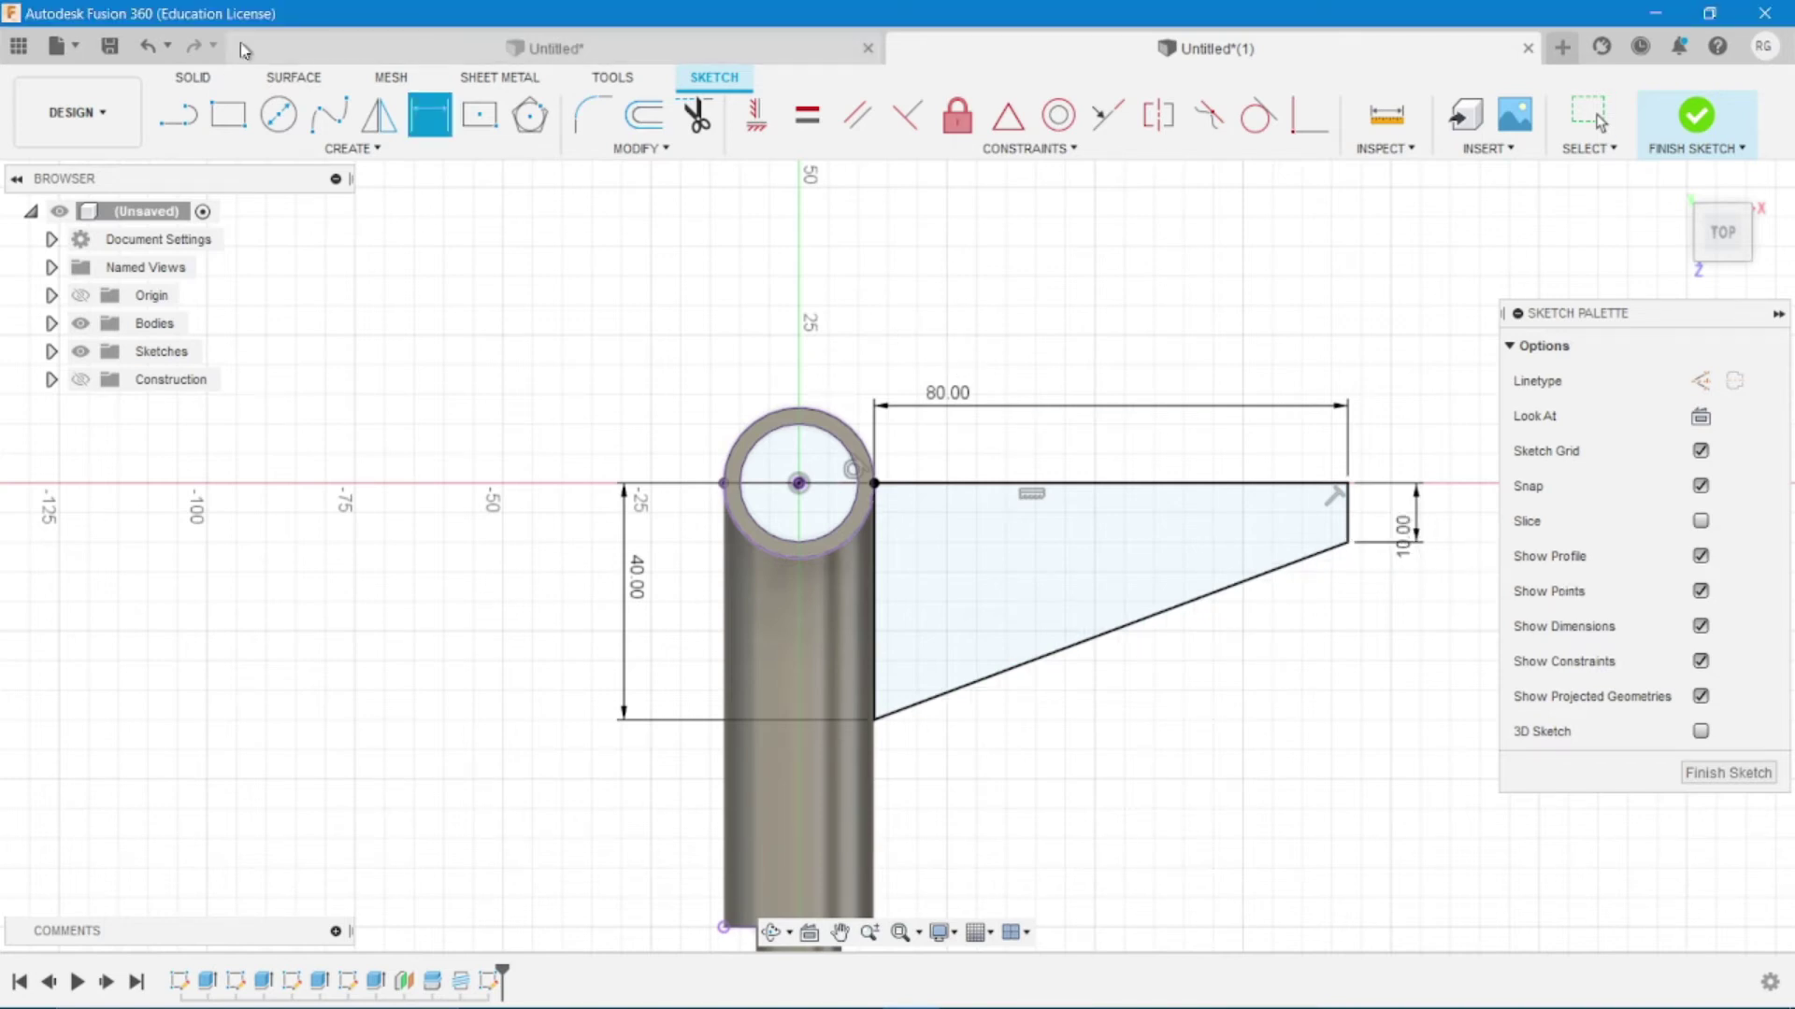
Round the arm tip with a two-point circle across its right end and trim the excess
{"action": "left_click", "coordinate": [278, 114]}
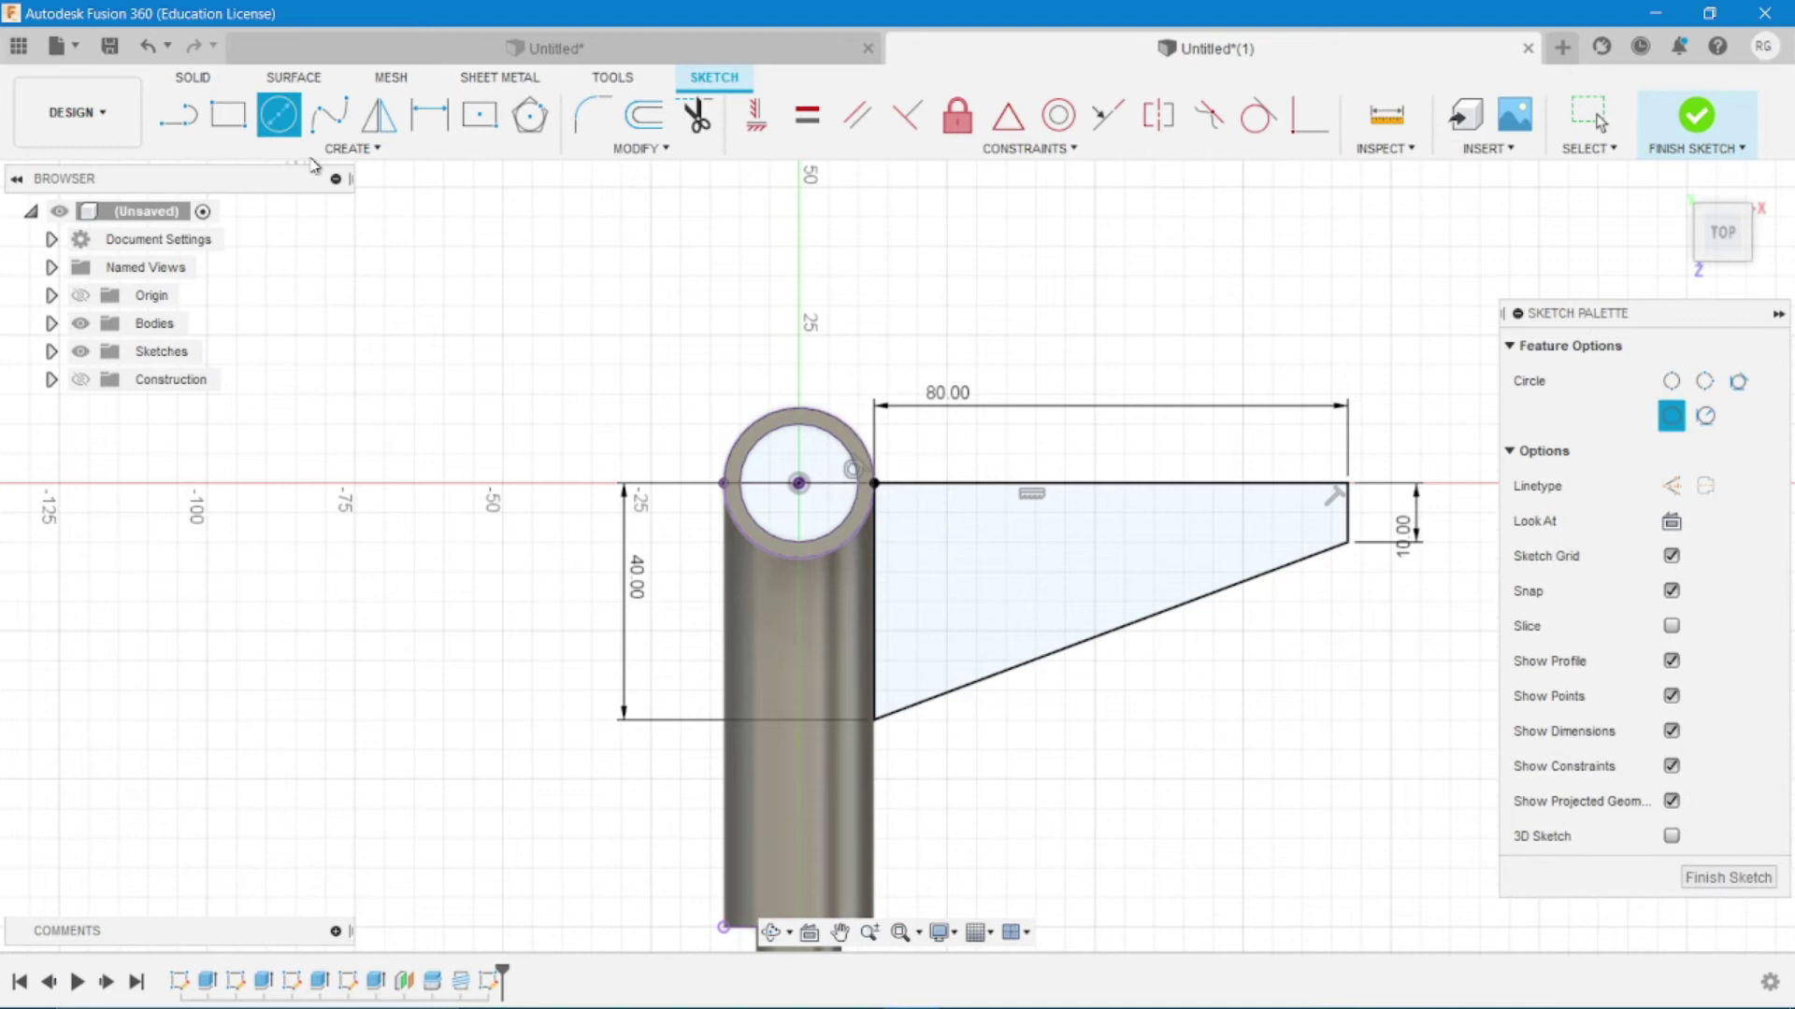
{"action": "left_click", "coordinate": [336, 148]}
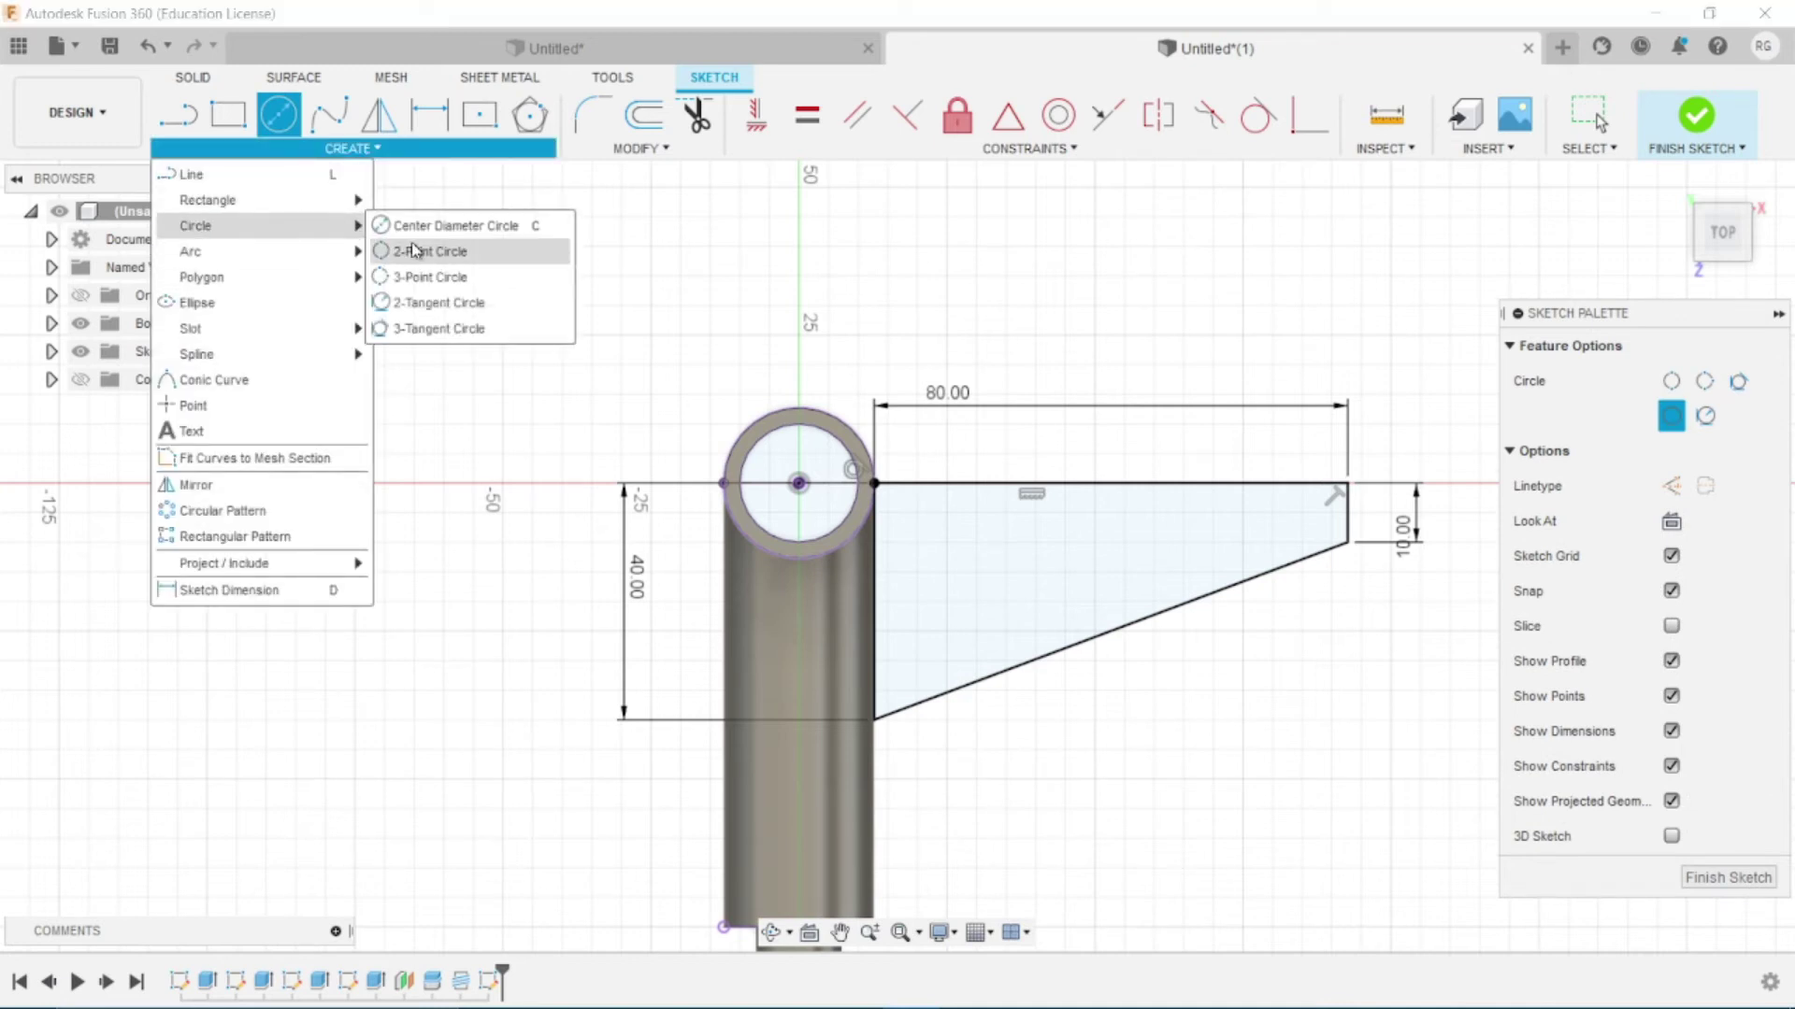
{"action": "left_click", "coordinate": [416, 251]}
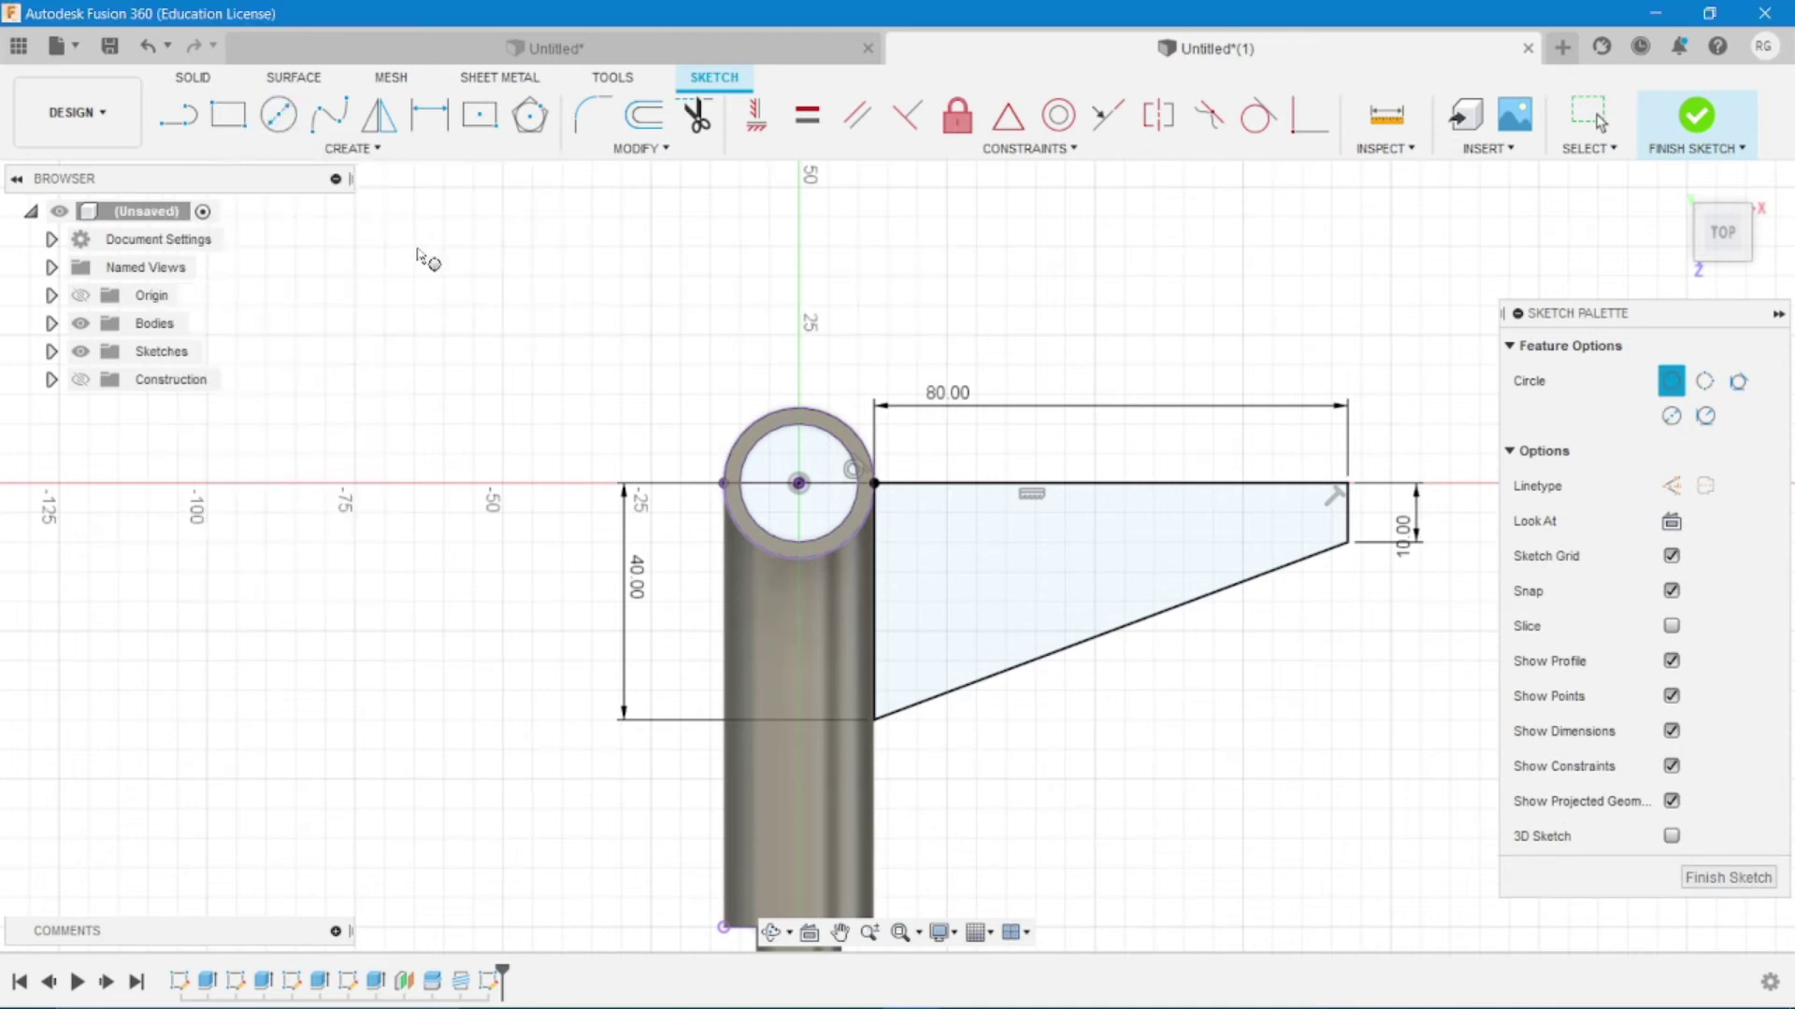
{"action": "left_click", "coordinate": [1347, 542]}
{"action": "left_click", "coordinate": [1348, 485]}
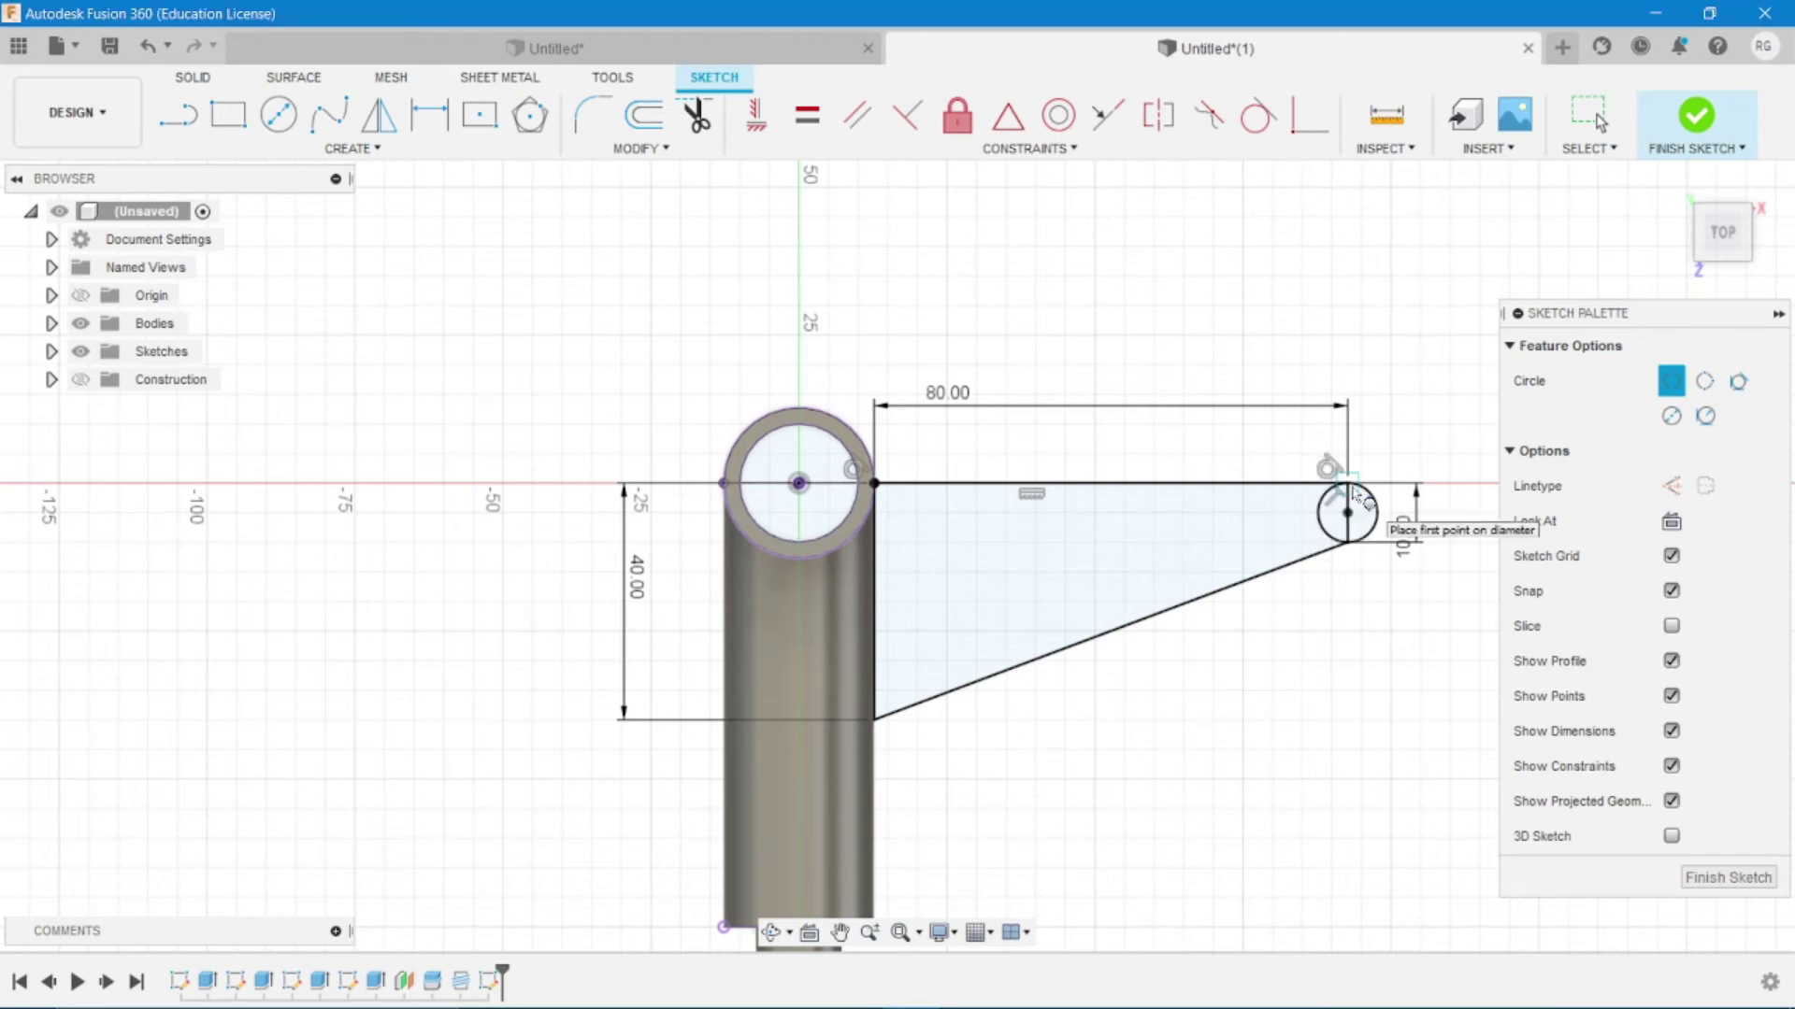
{"action": "key", "text": "t"}
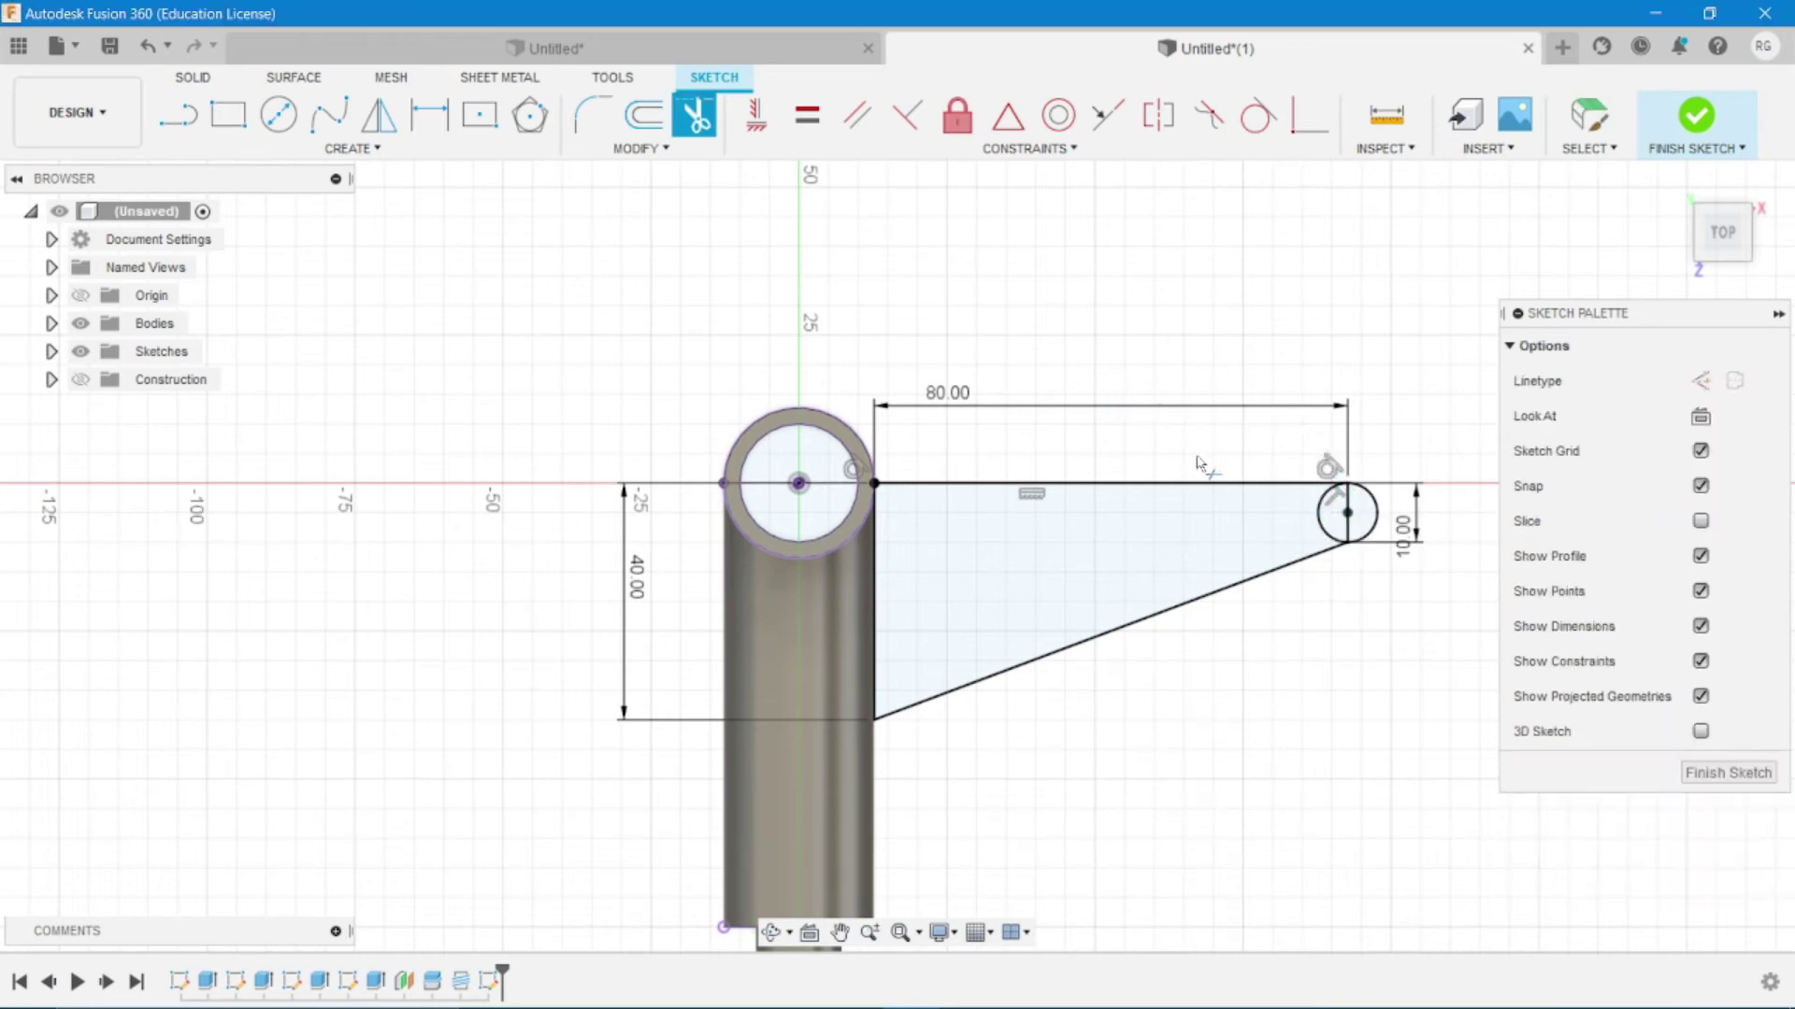
{"action": "left_click", "coordinate": [1333, 530]}
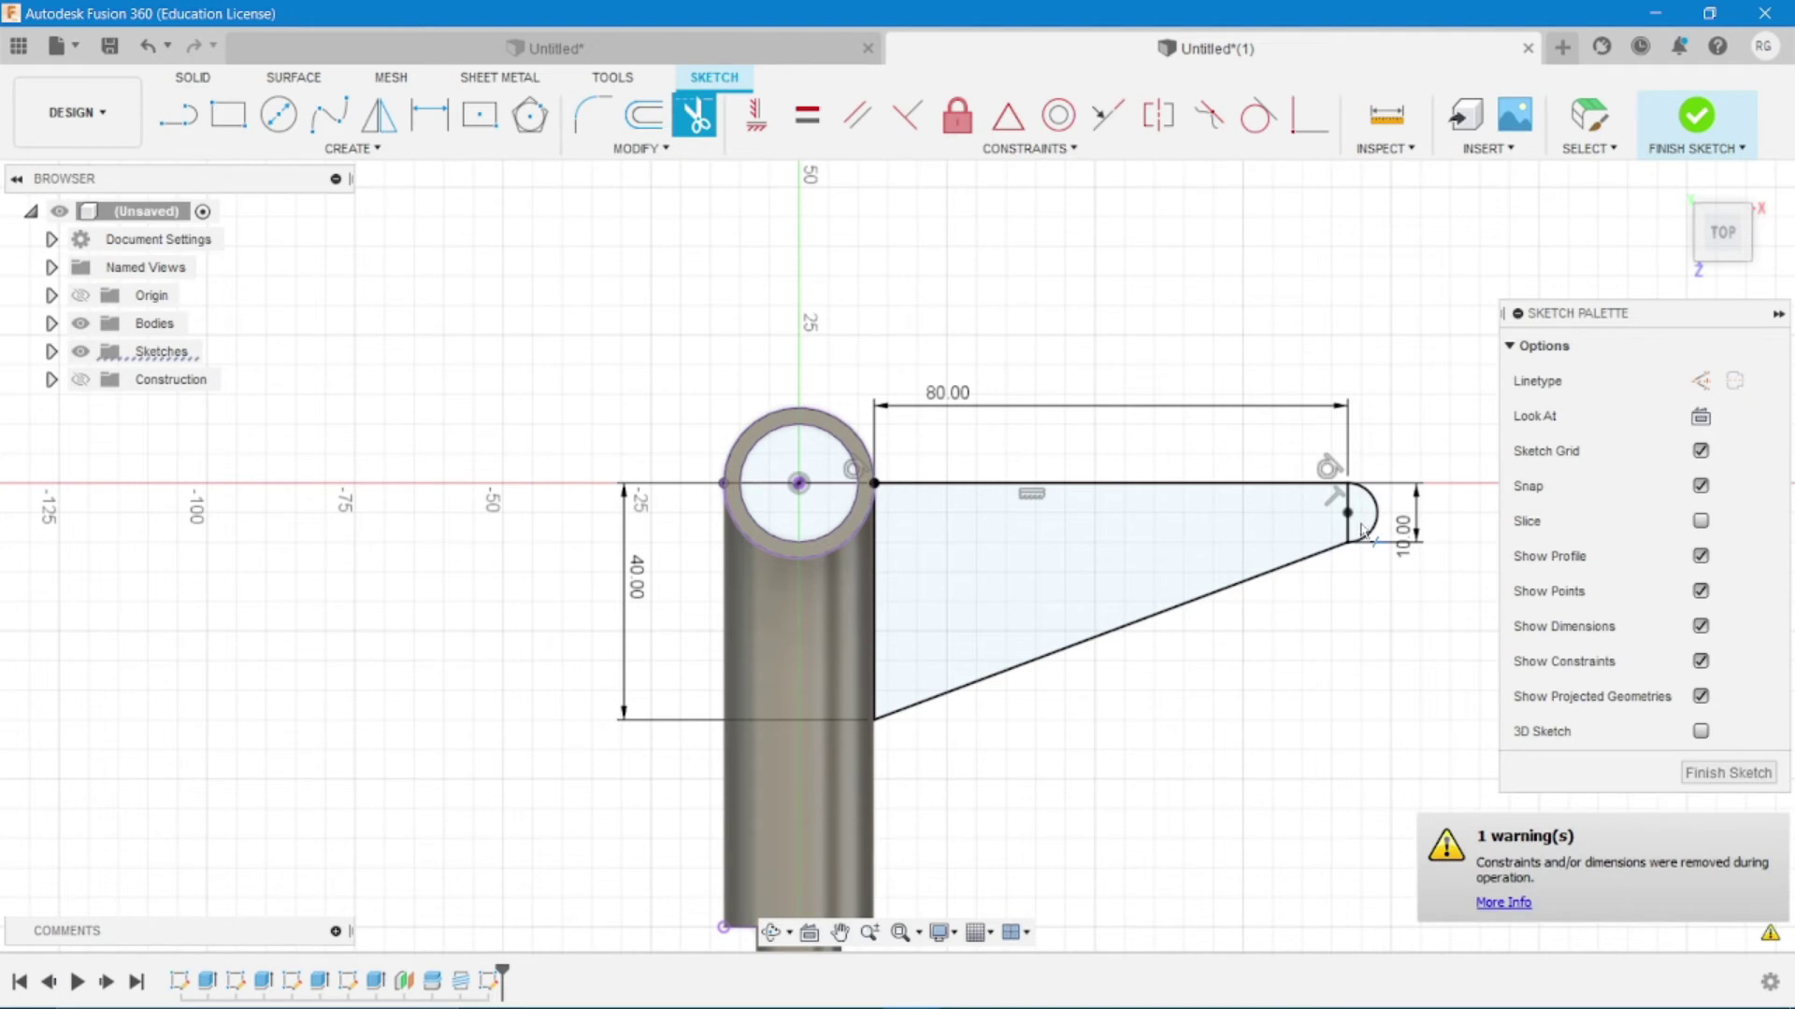
{"action": "left_click", "coordinate": [1348, 530]}
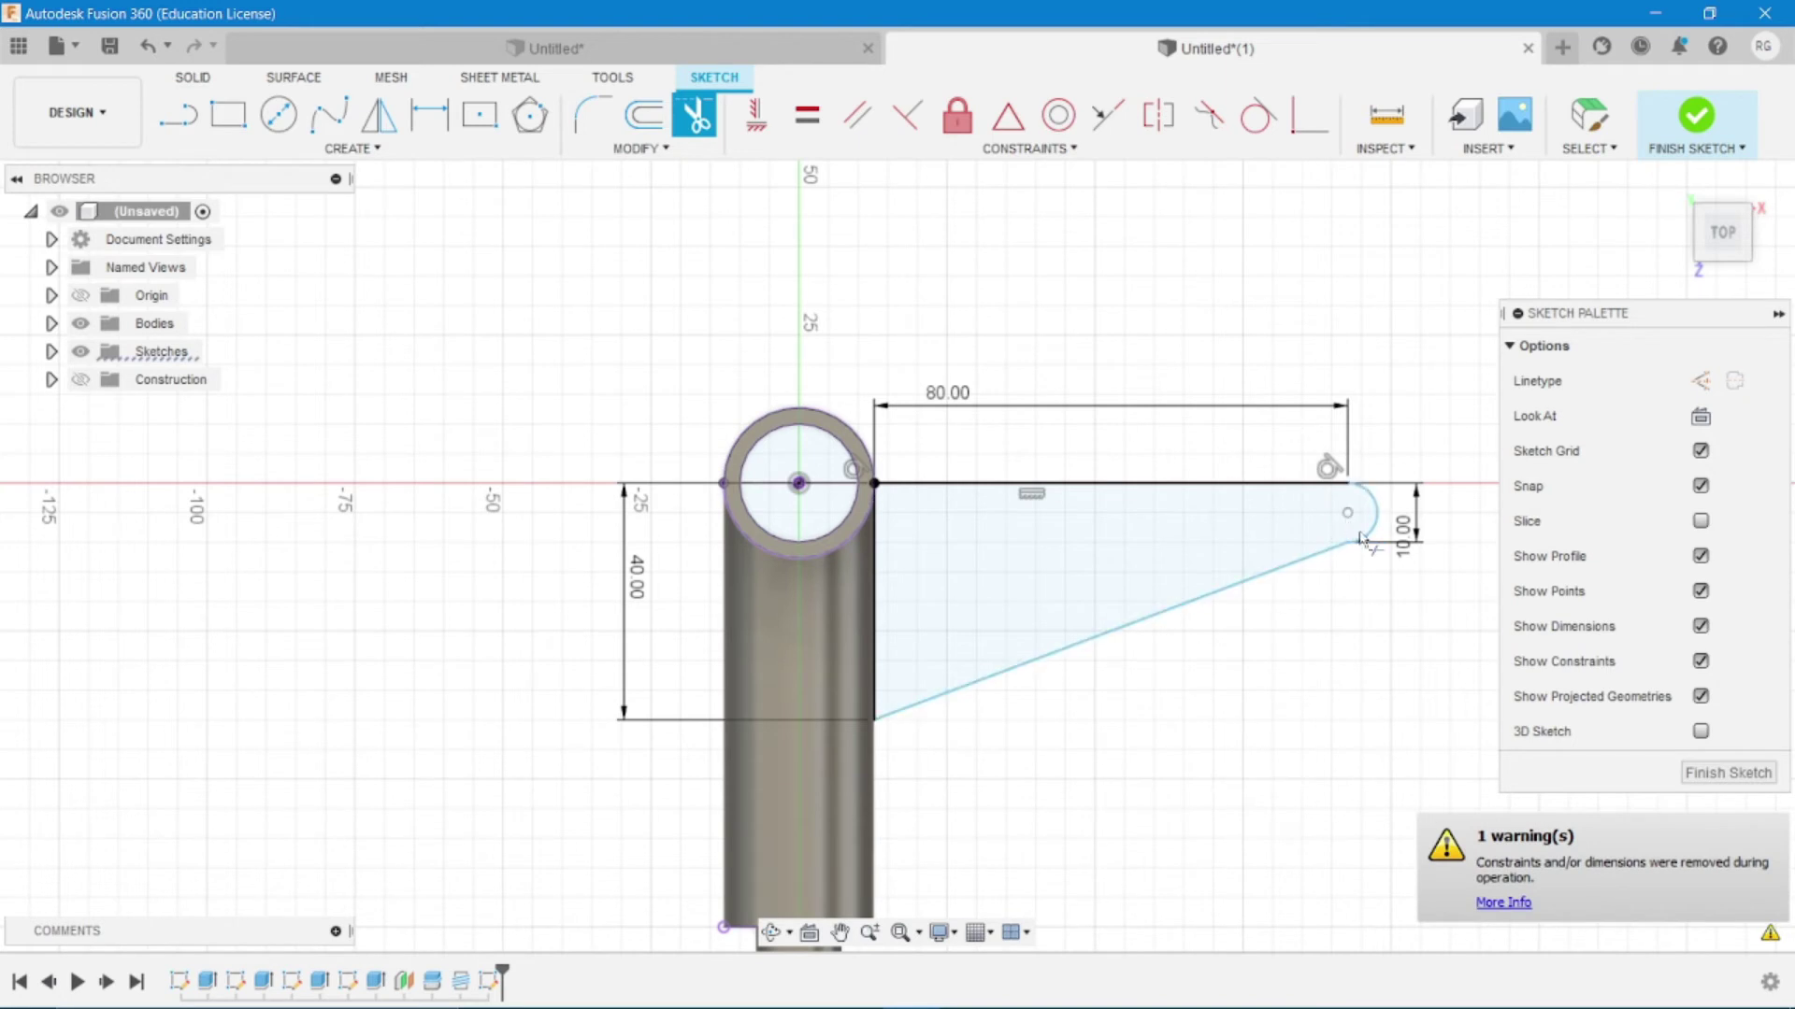
{"action": "left_click", "coordinate": [1368, 546]}
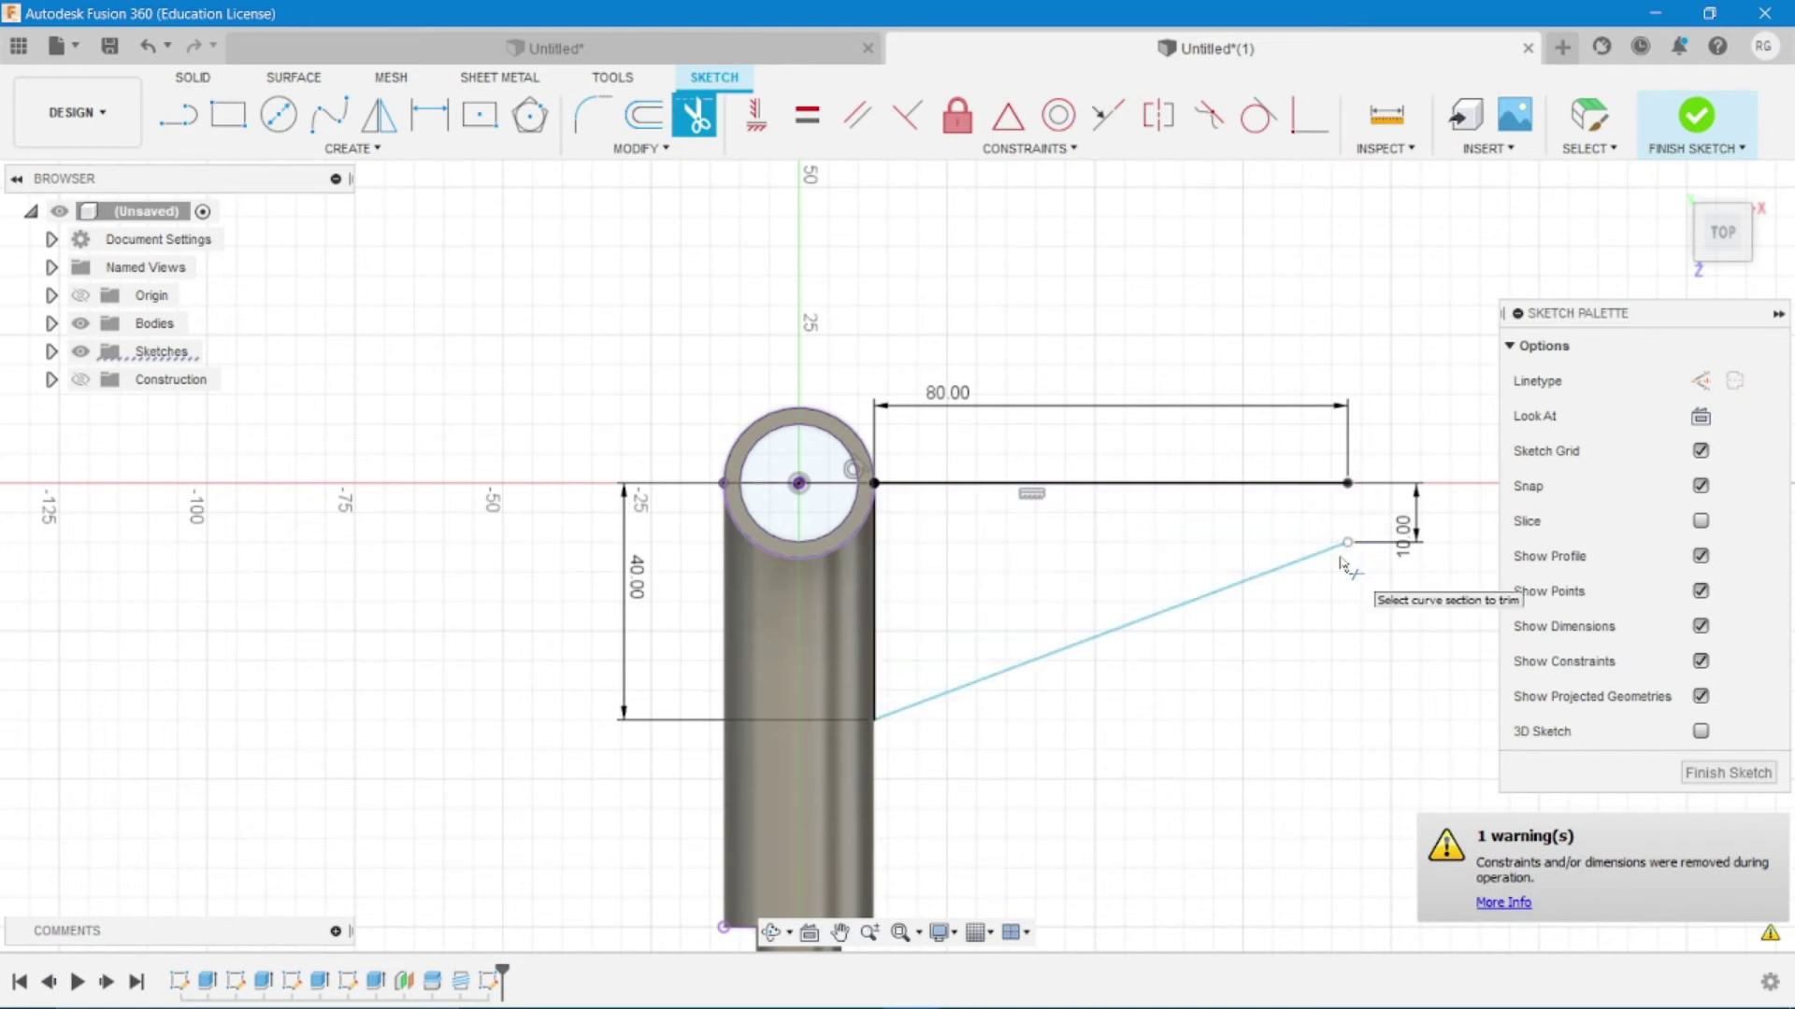
{"action": "key", "text": "Escape"}
{"action": "key", "text": "ctrl+z"}
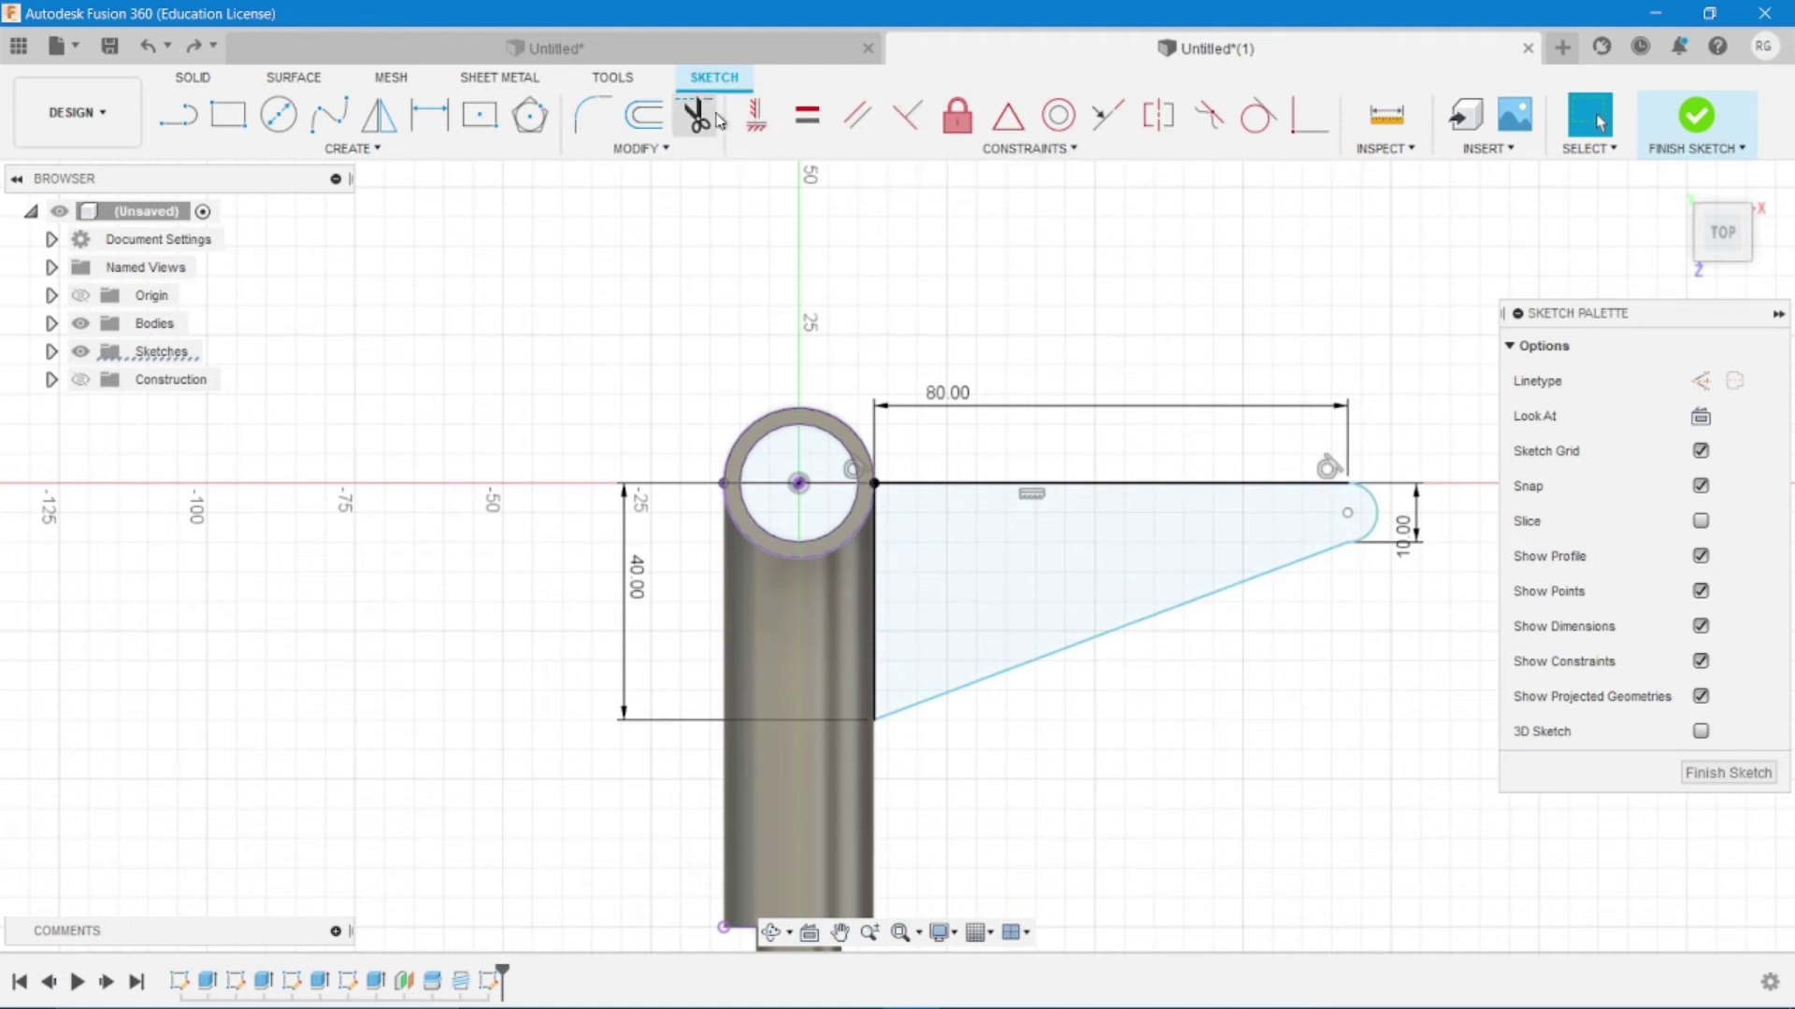
Make the rounded end arc tangent to the slanted lower edge
{"action": "left_click", "coordinate": [1373, 544]}
{"action": "left_click", "coordinate": [1326, 554], "text": "shift"}
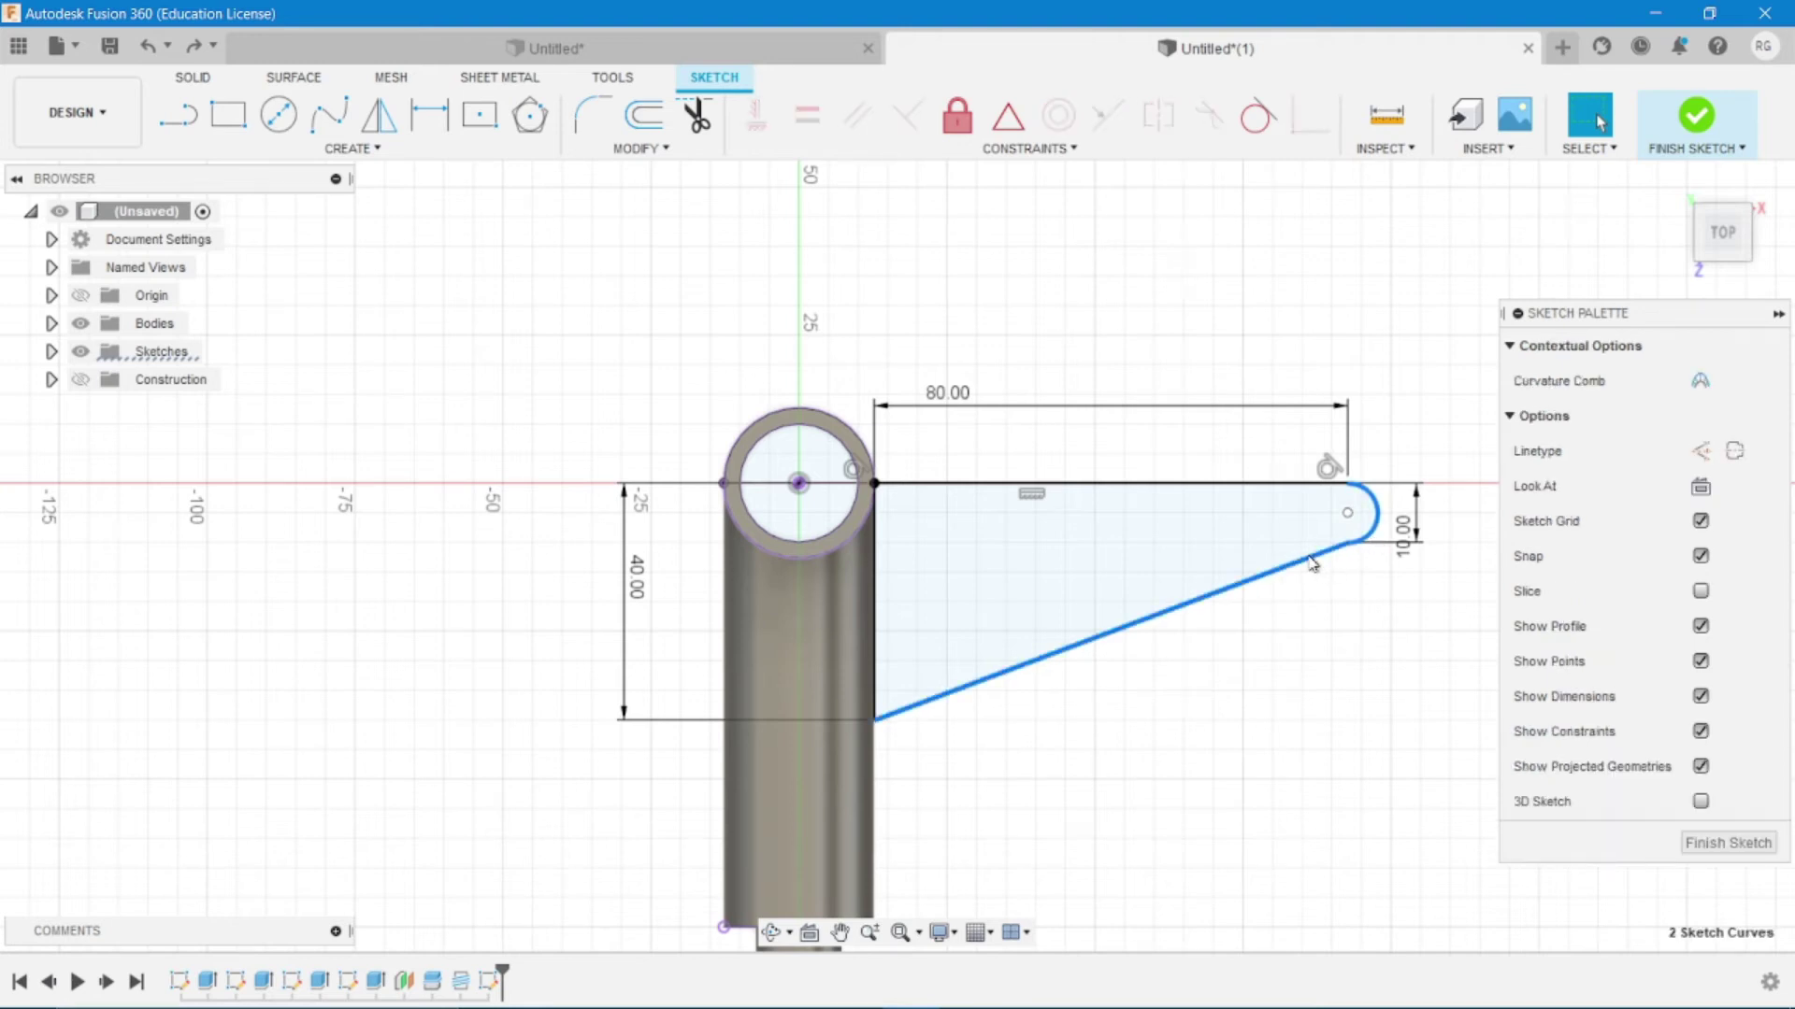
{"action": "left_click", "coordinate": [1276, 125]}
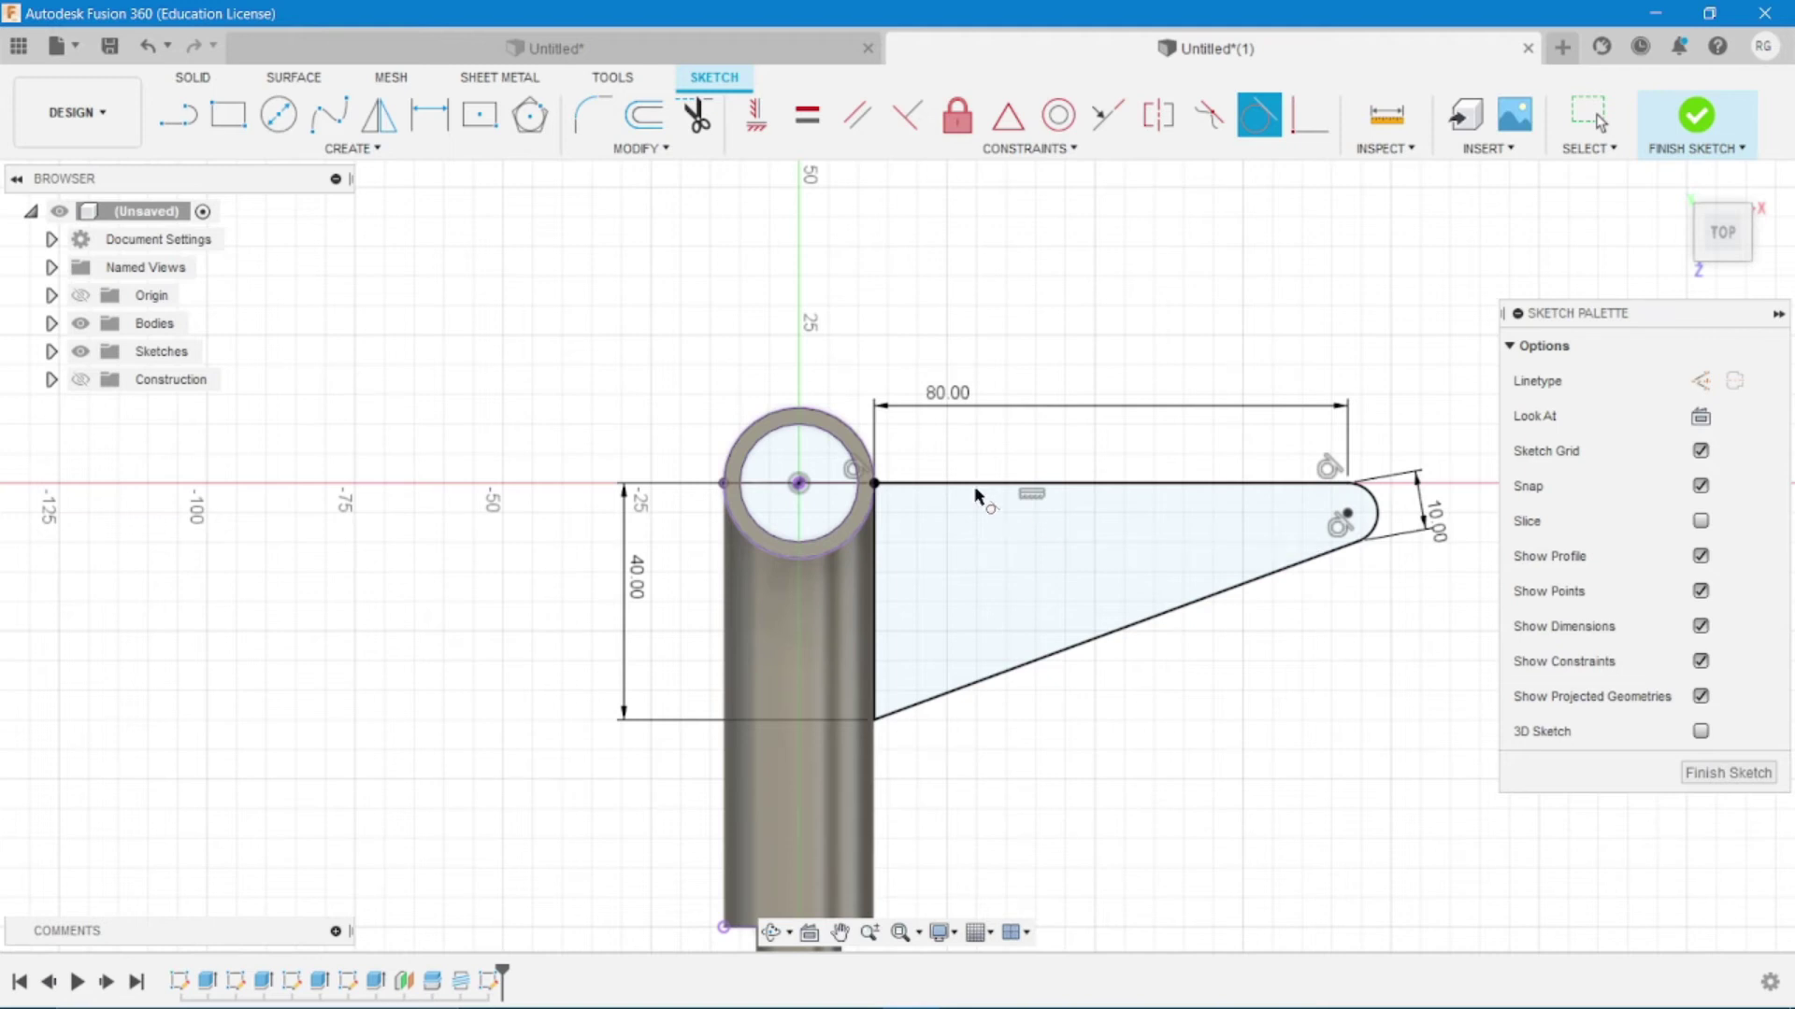
{"action": "left_click", "coordinate": [198, 128]}
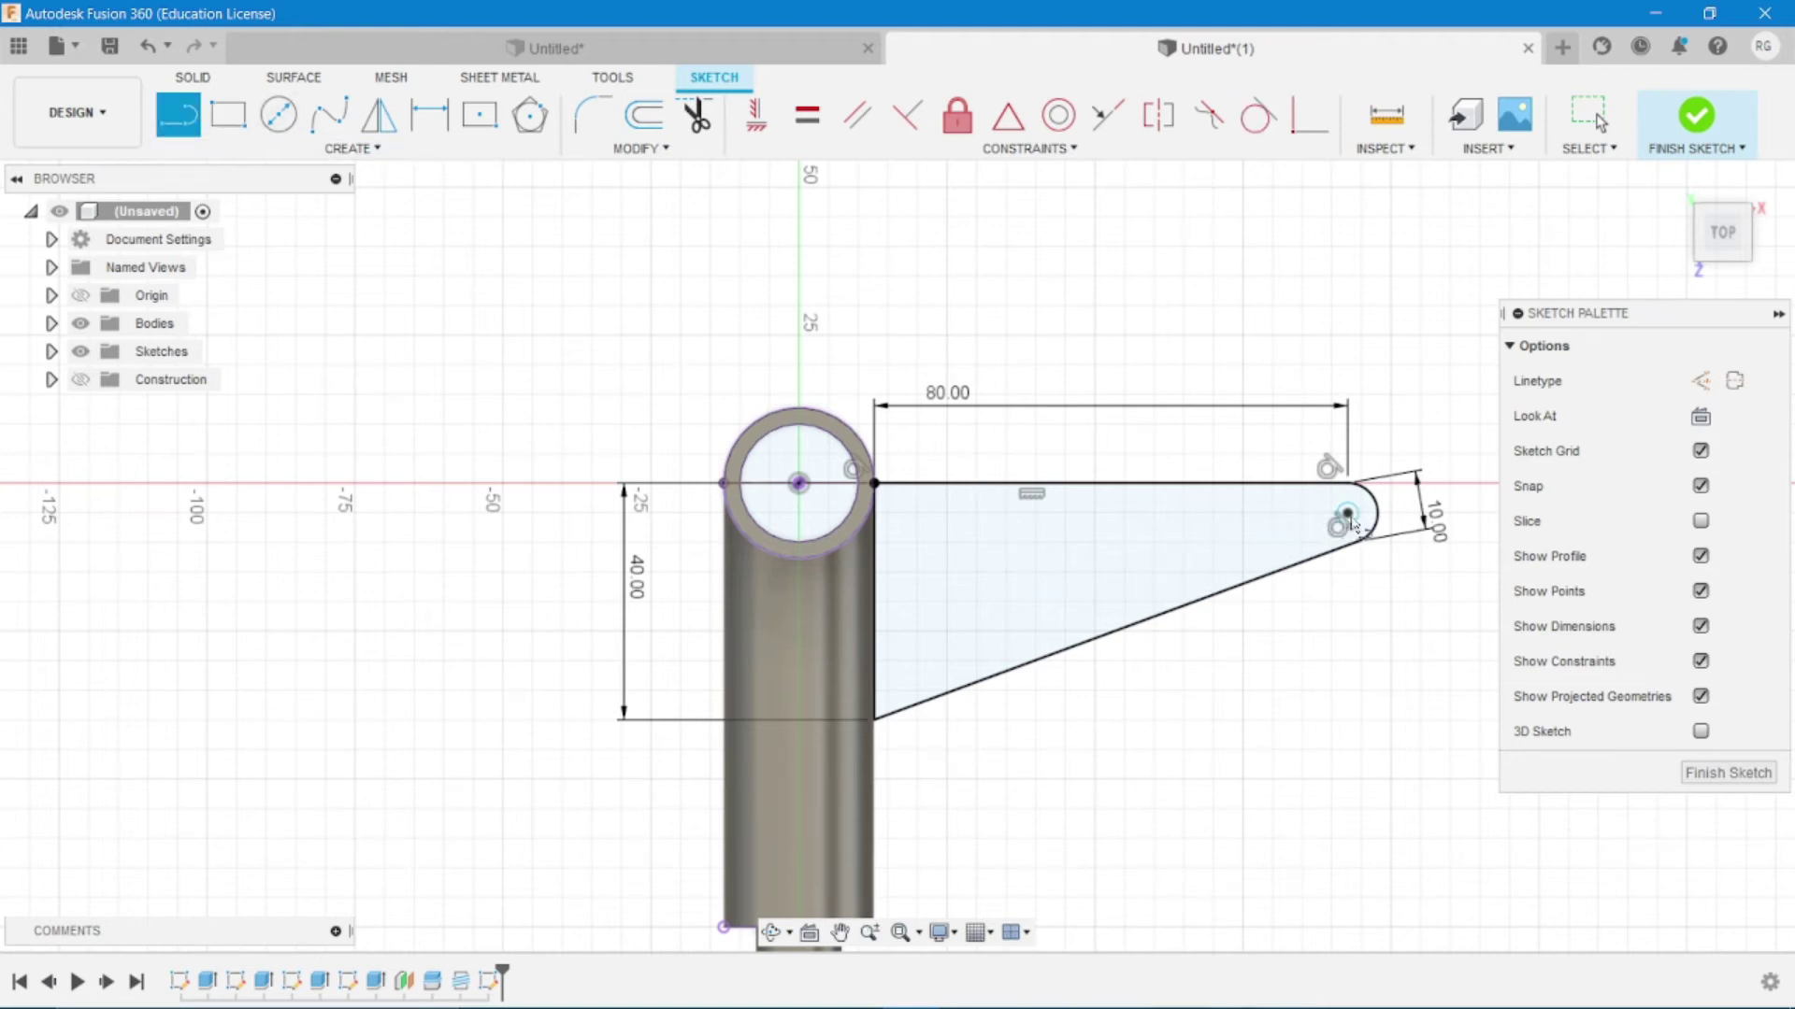
Draw a construction centreline from the end arc's centre to the arm's left edge
{"action": "left_click", "coordinate": [1347, 513]}
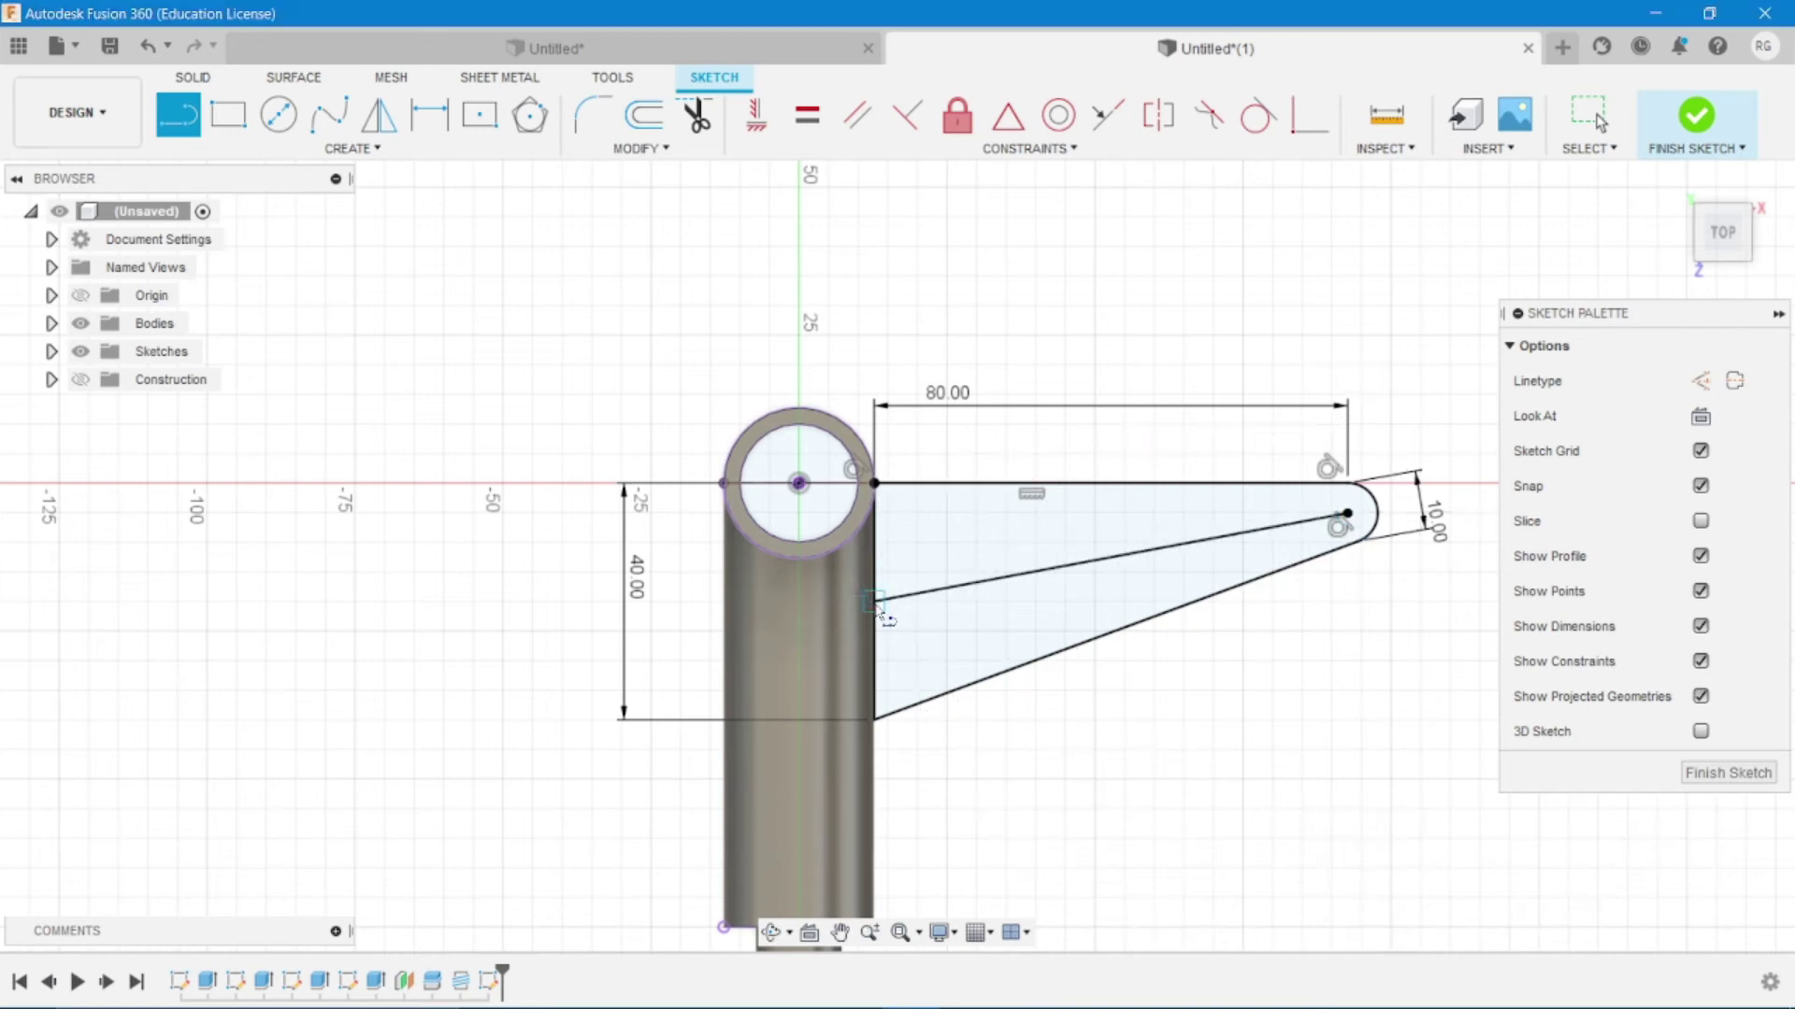
{"action": "left_click", "coordinate": [874, 601]}
{"action": "key", "text": "Escape"}
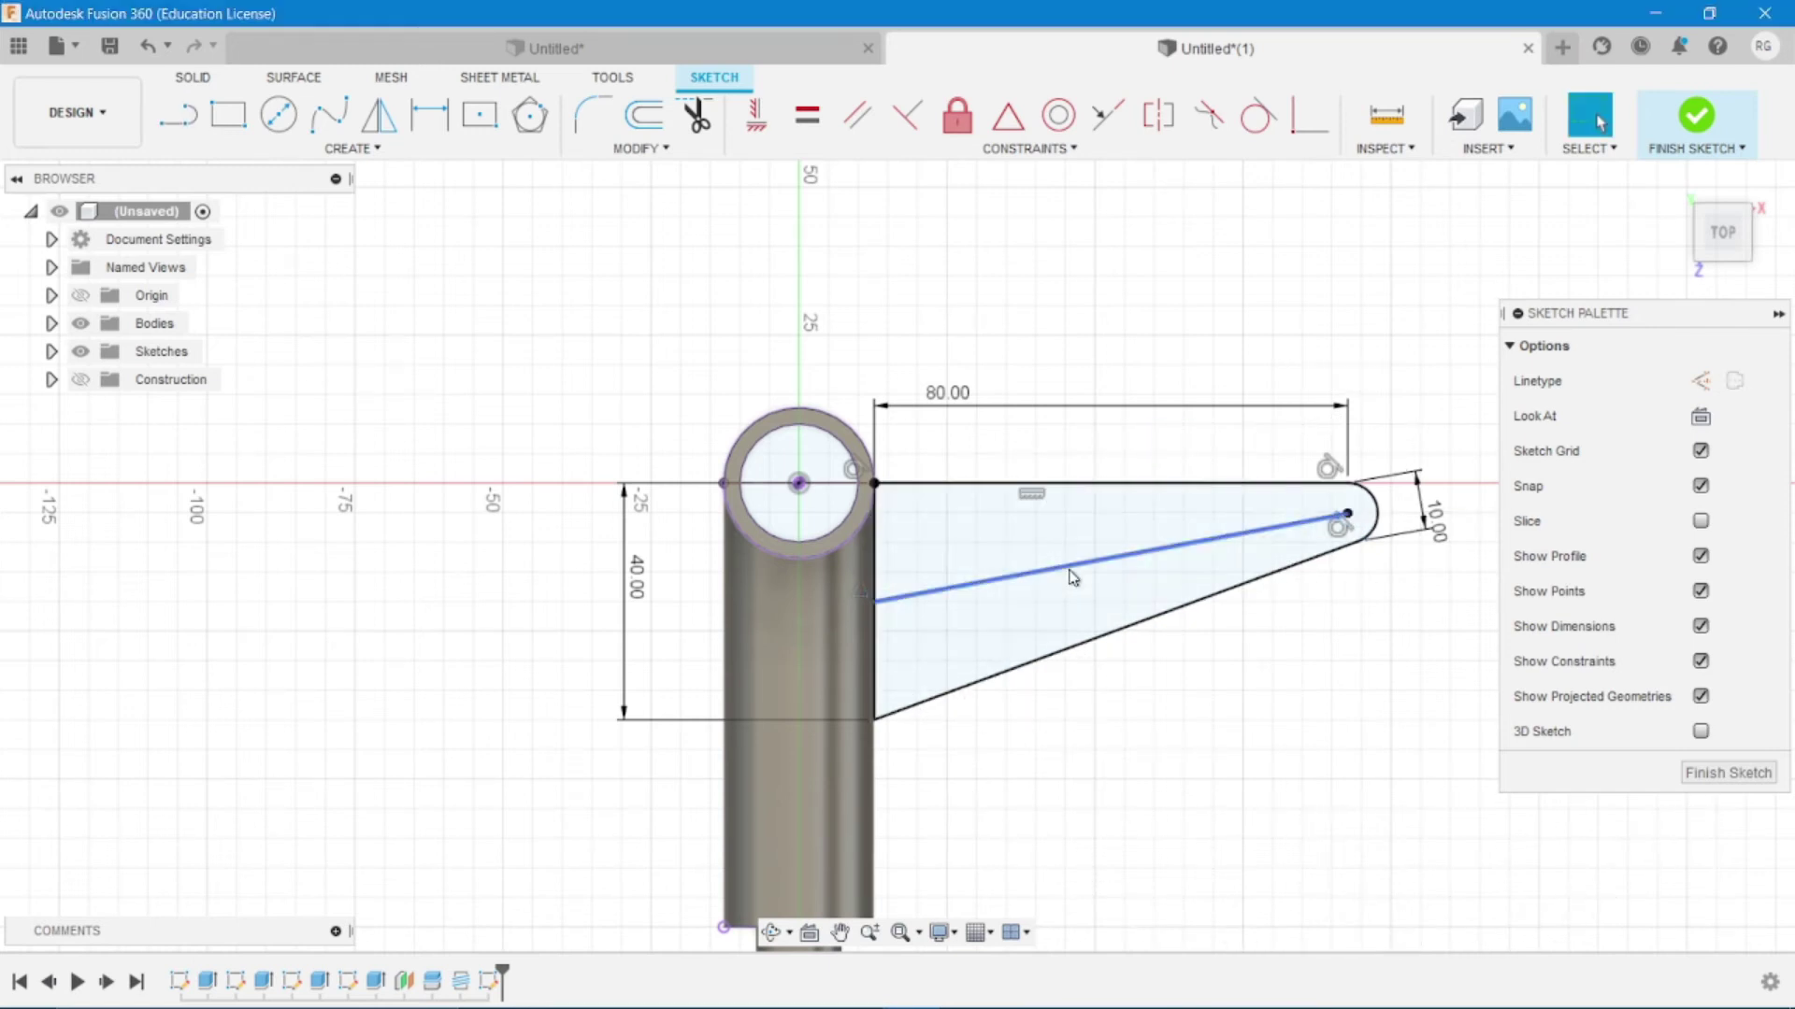
{"action": "left_click", "coordinate": [1073, 572]}
{"action": "key", "text": "x"}
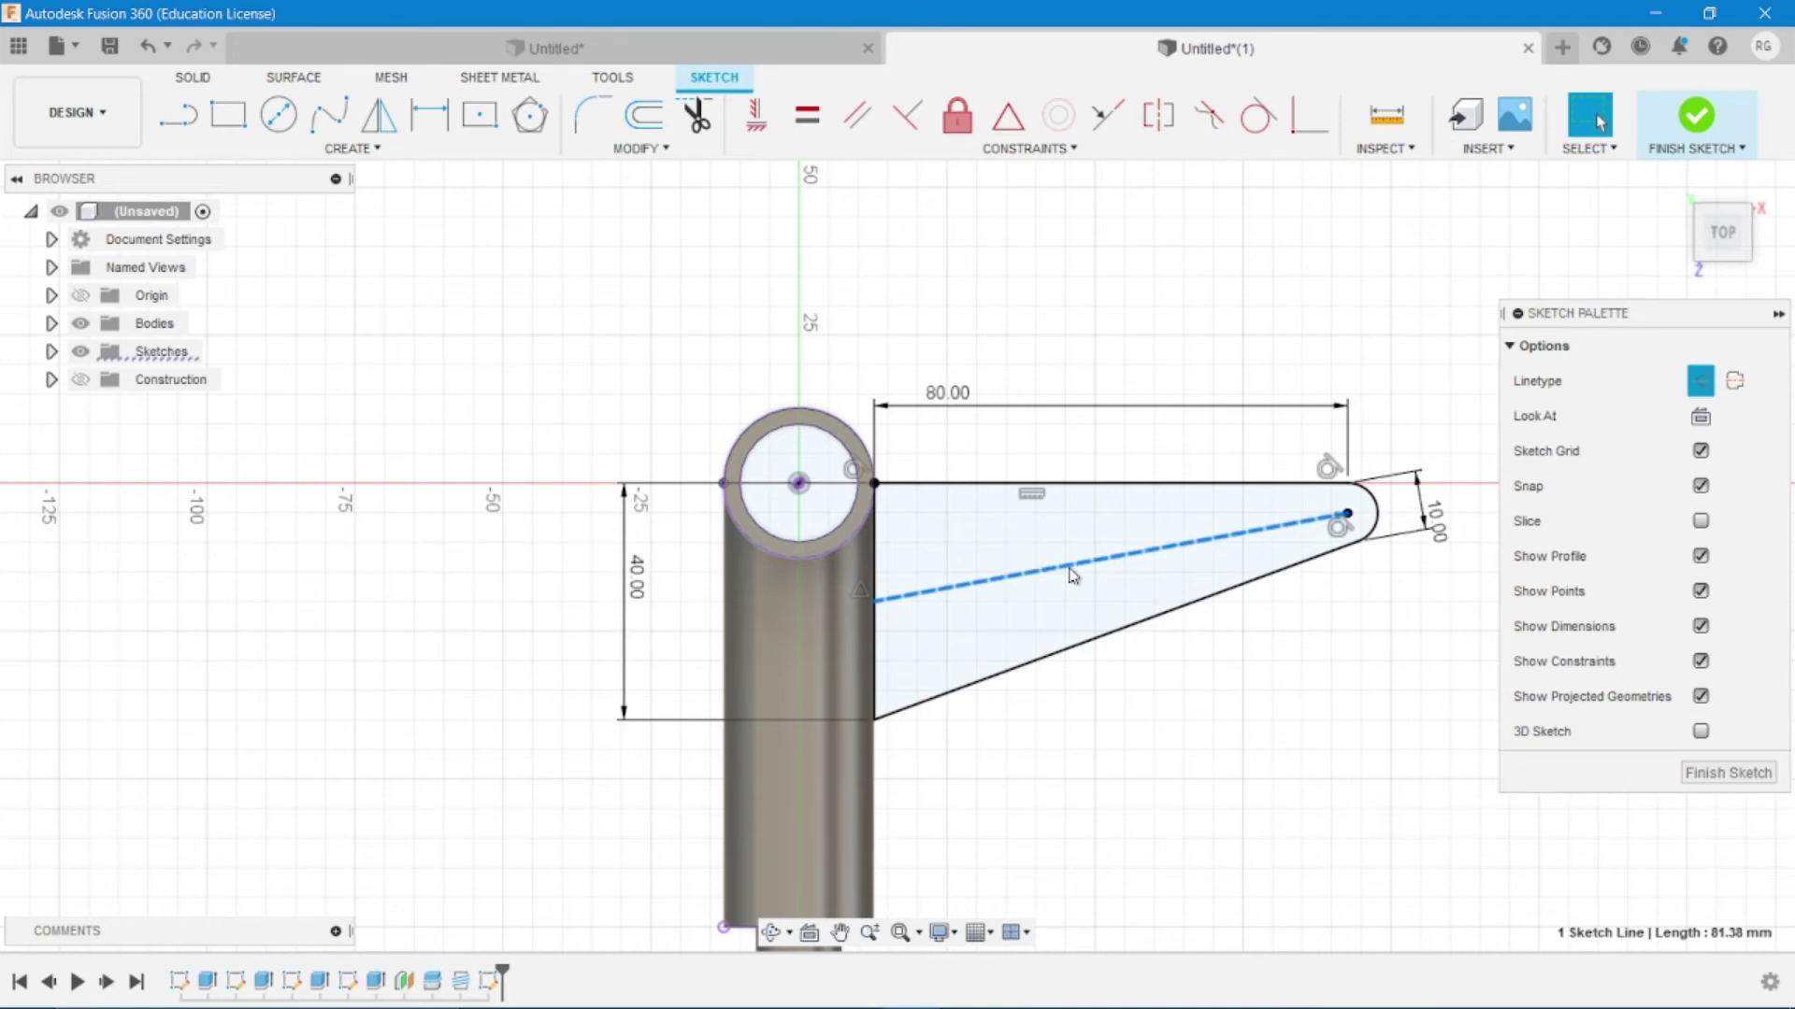
Place three circles along the centreline, the one near the shaft at 18 mm diameter
{"action": "key", "text": "c"}
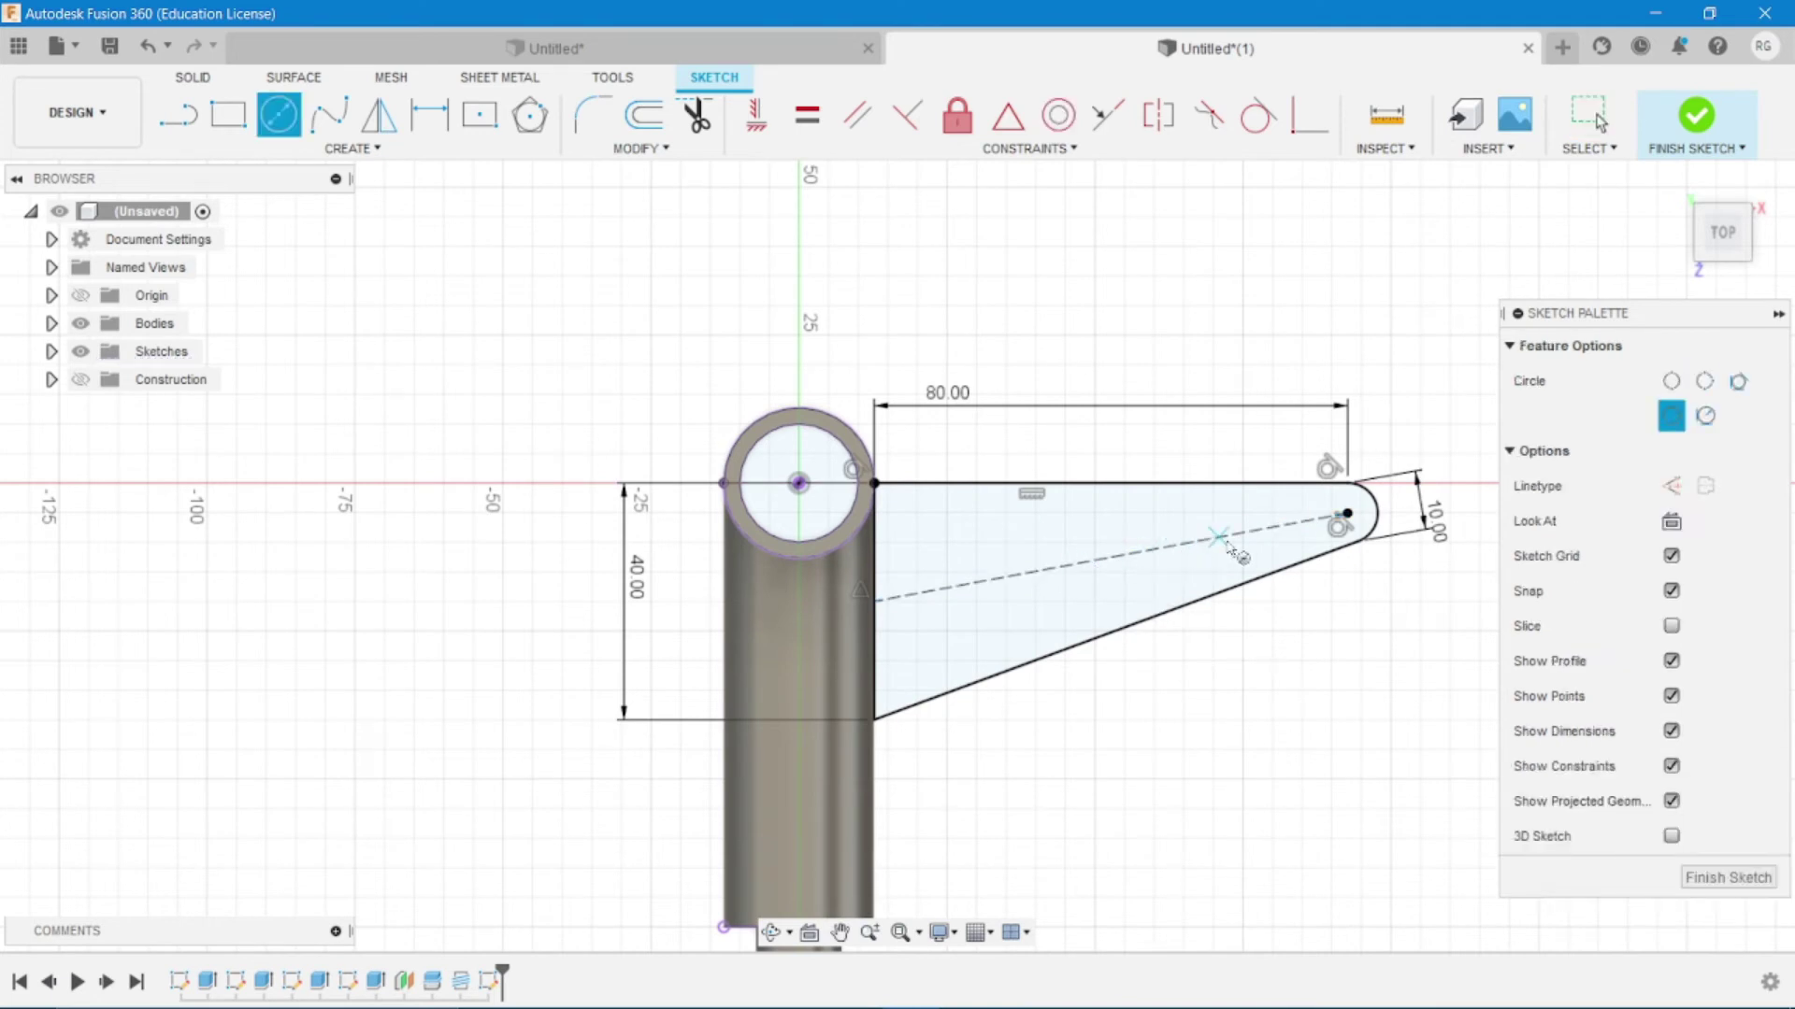
{"action": "left_click", "coordinate": [1262, 530]}
{"action": "left_click", "coordinate": [1264, 558]}
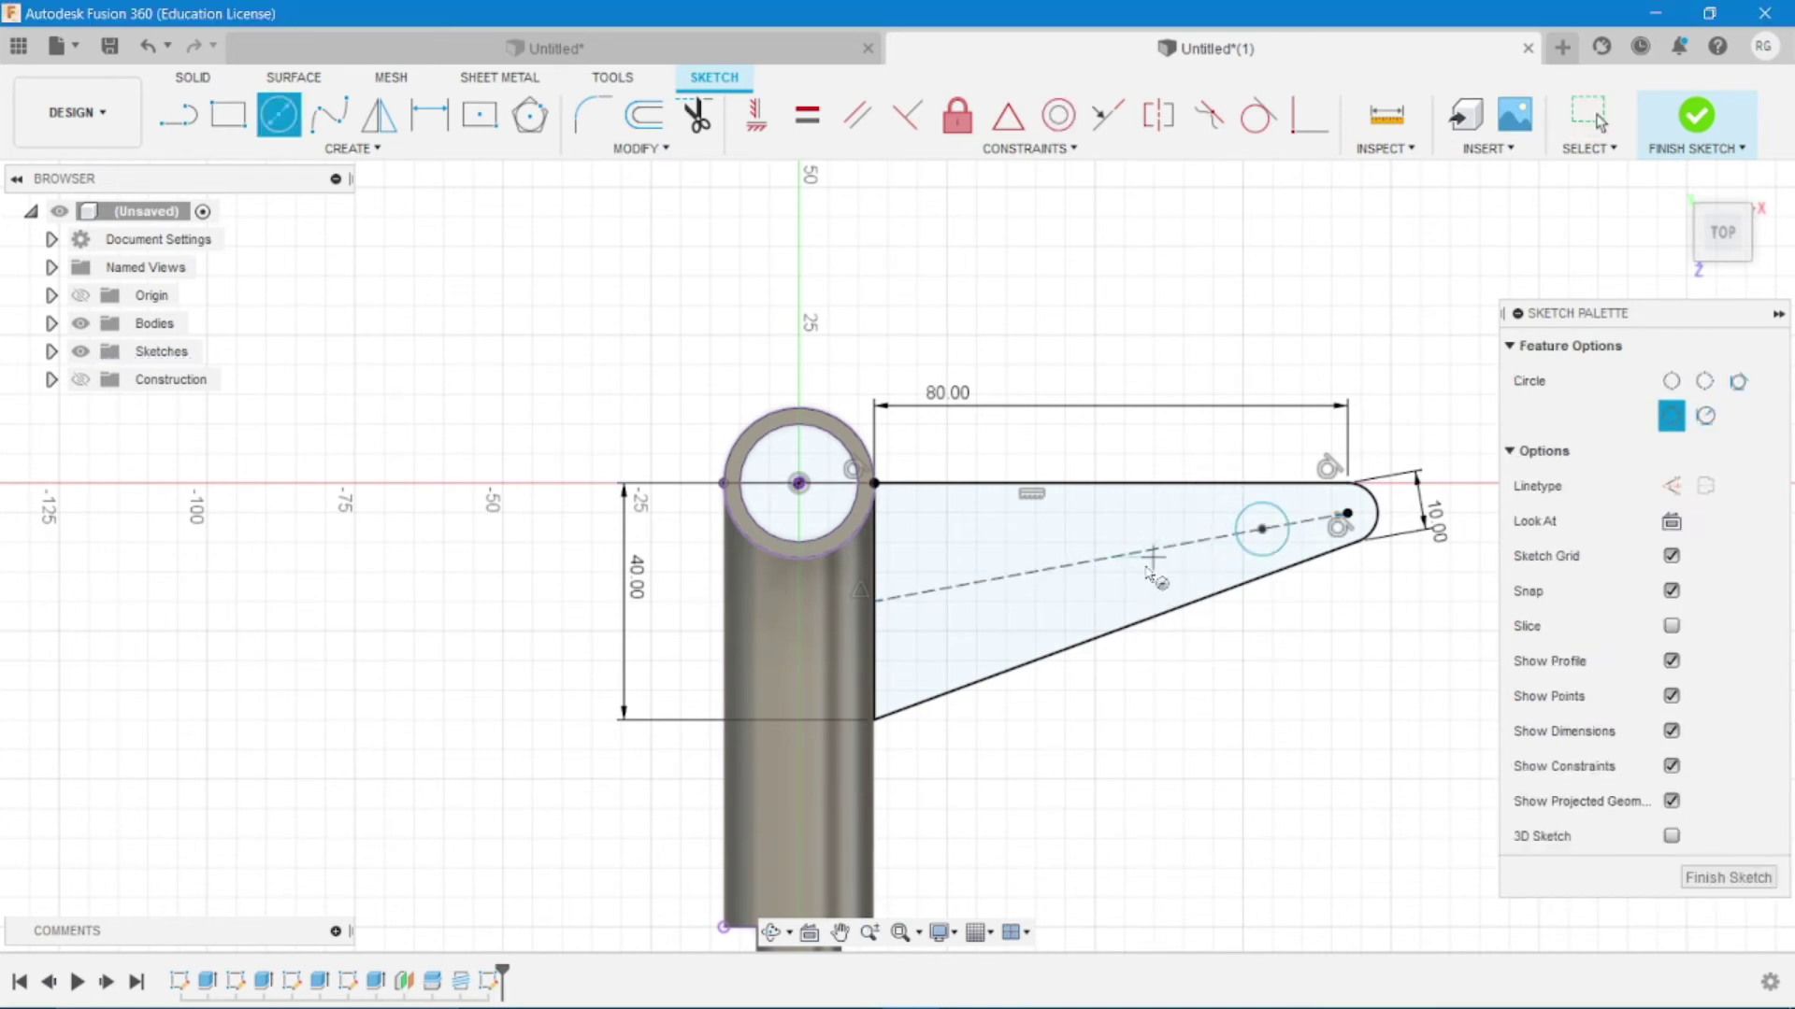
{"action": "left_click", "coordinate": [1118, 556]}
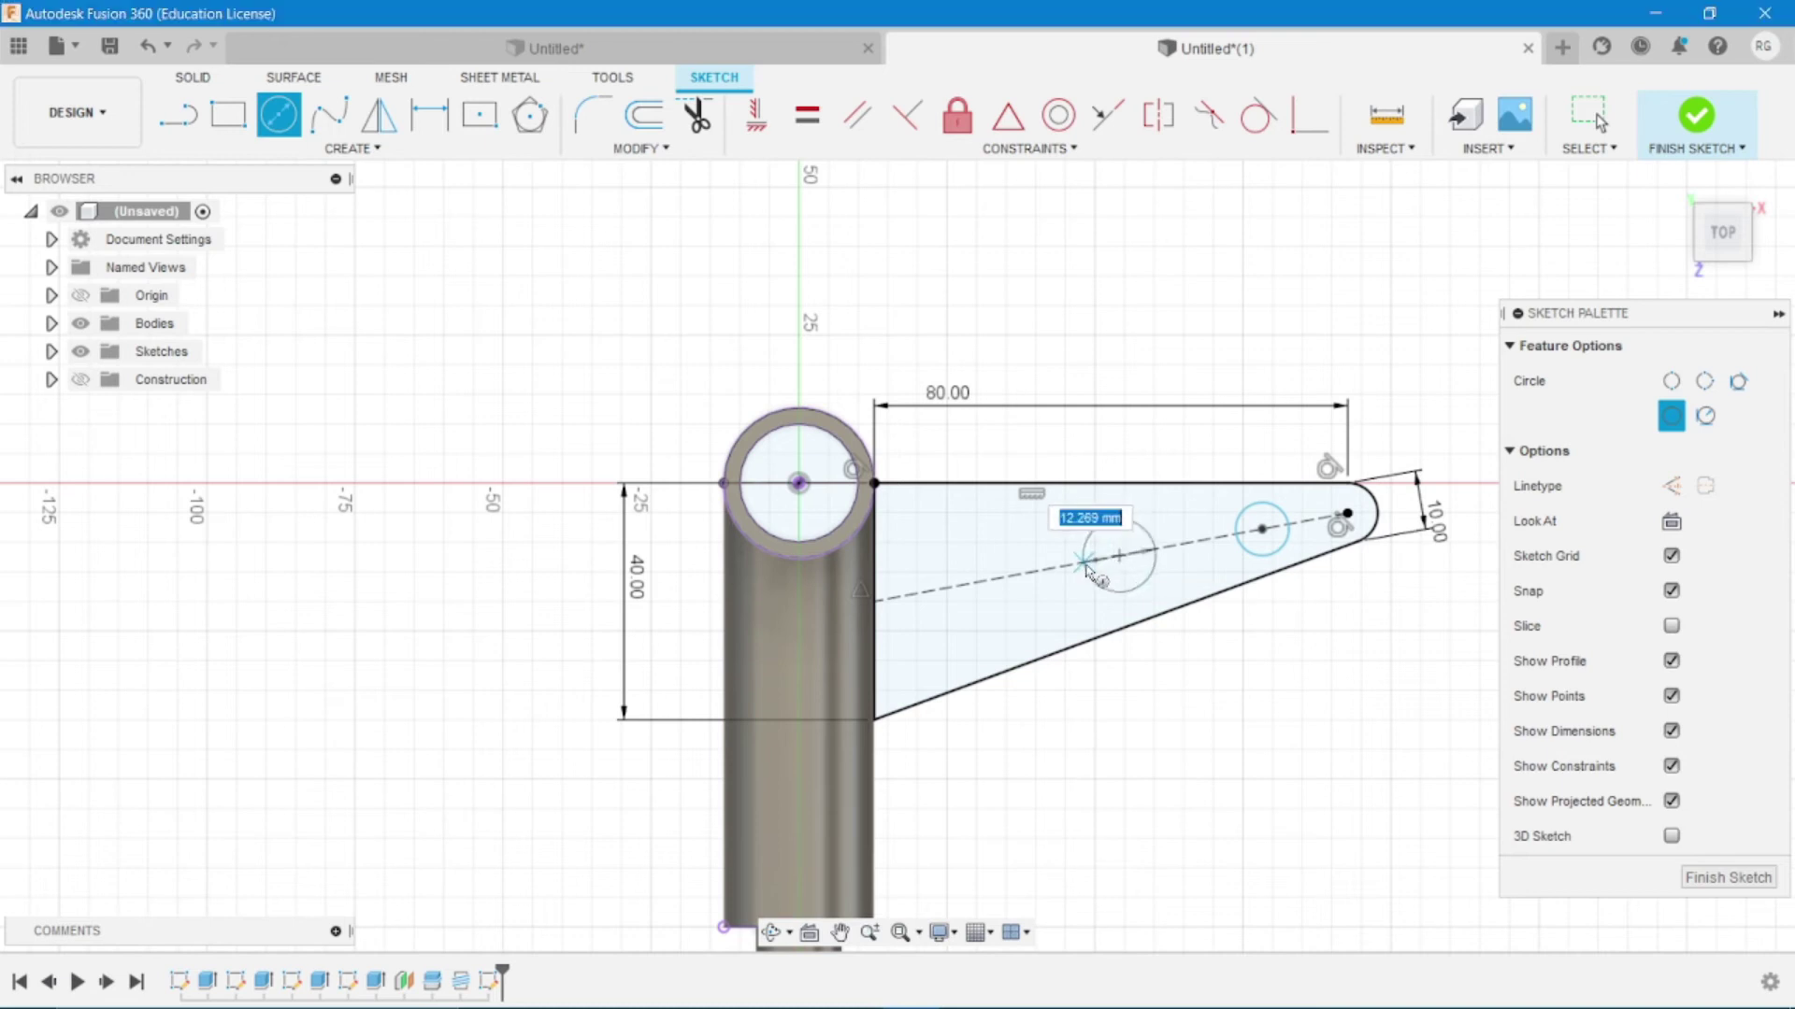
{"action": "left_click", "coordinate": [974, 584]}
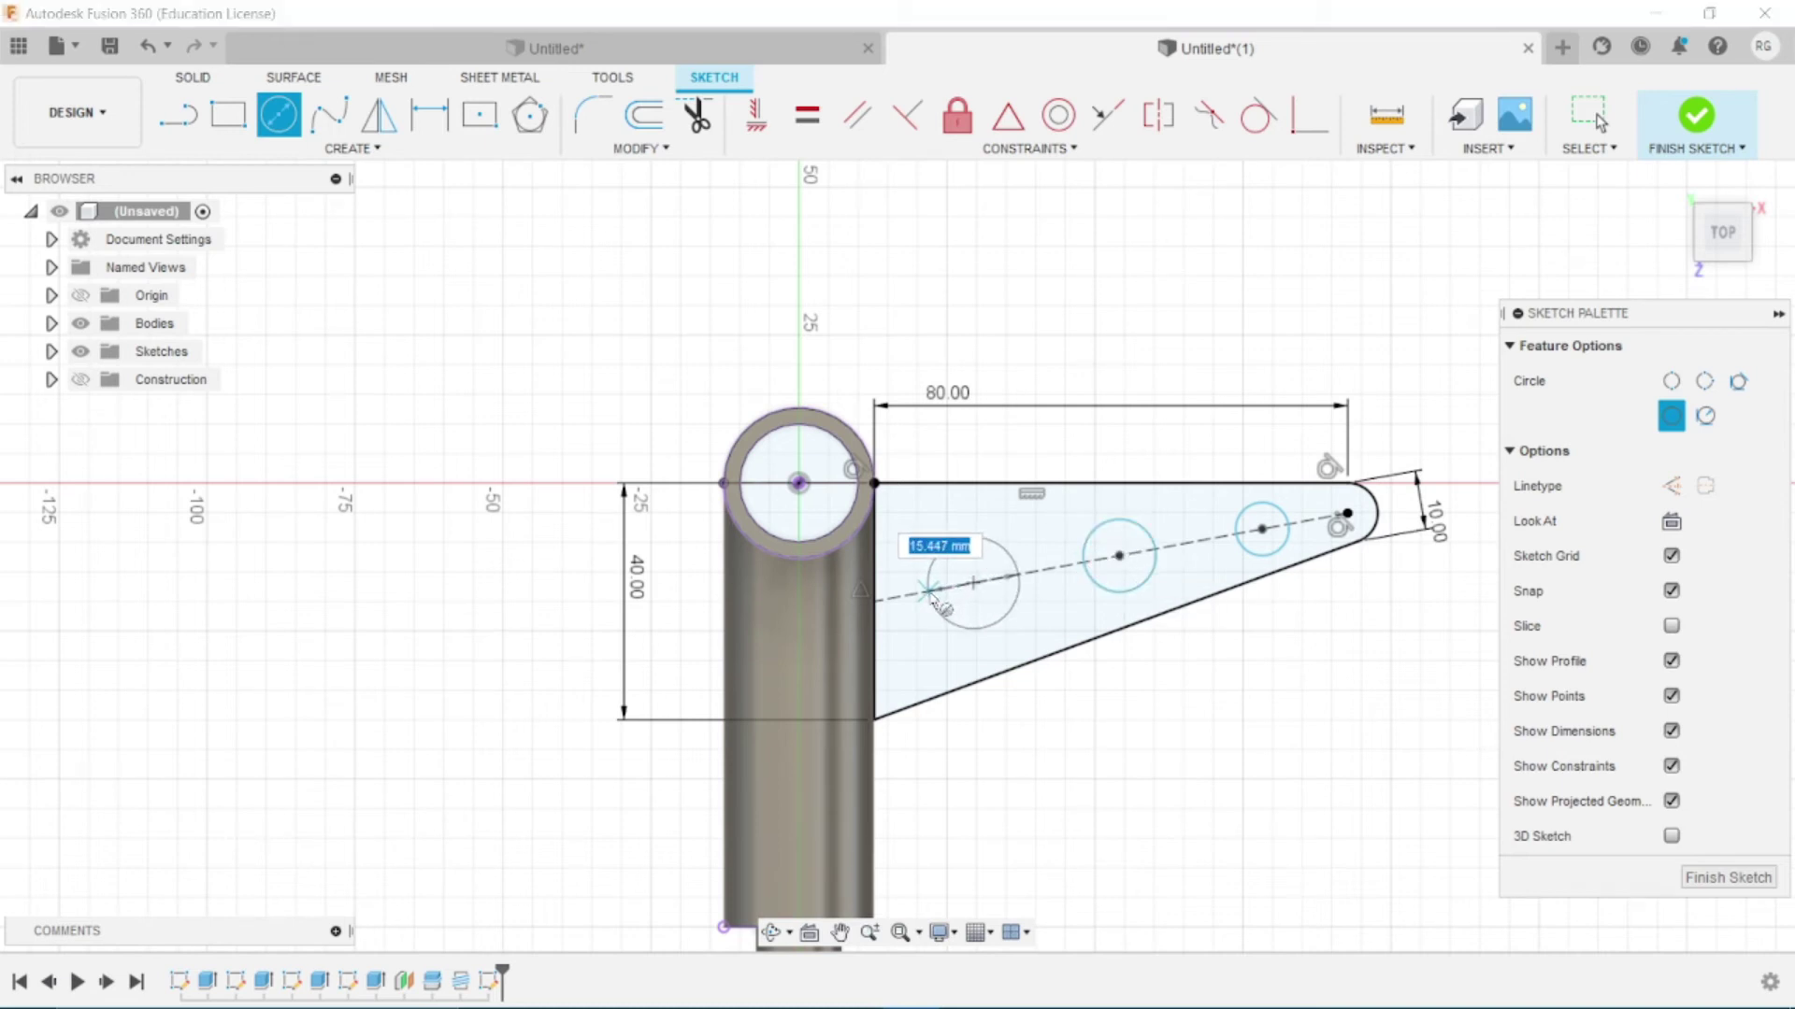
{"action": "type", "text": "18"}
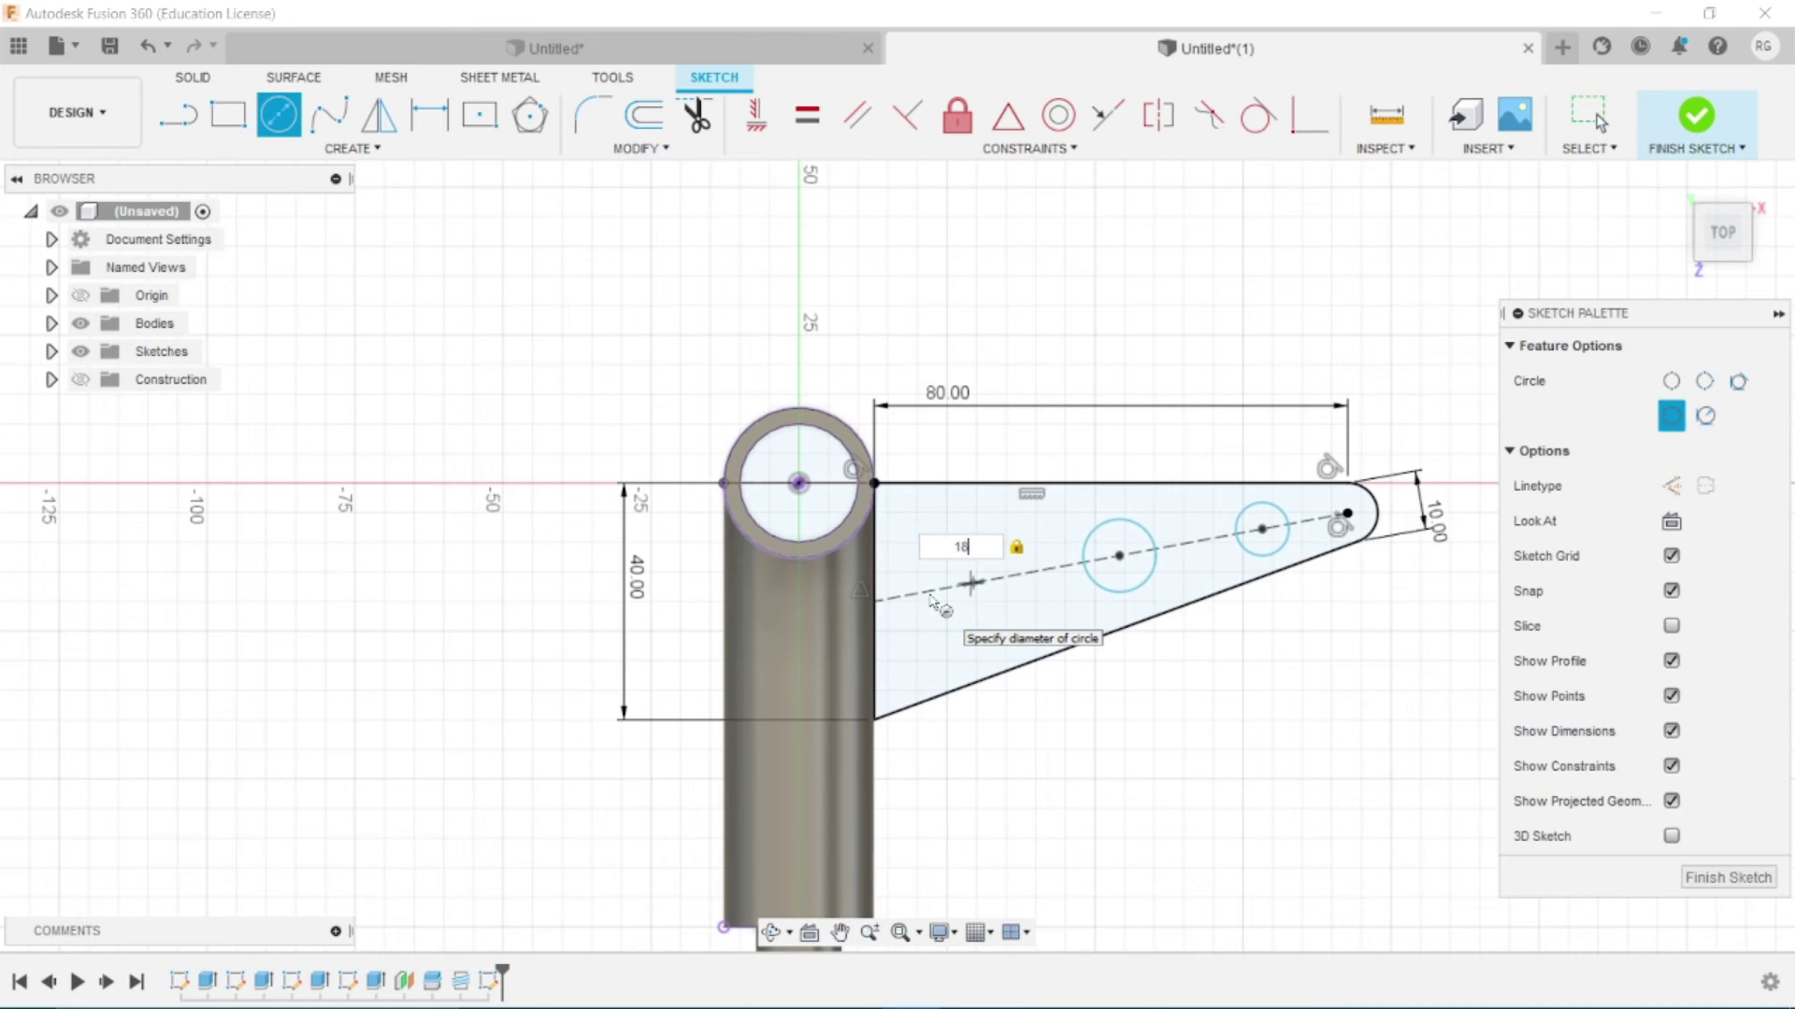
{"action": "key", "text": "Return"}
{"action": "key", "text": "Escape"}
Dimension the middle hole to 14 mm and the tip hole to 8 mm diameter
{"action": "key", "text": "d"}
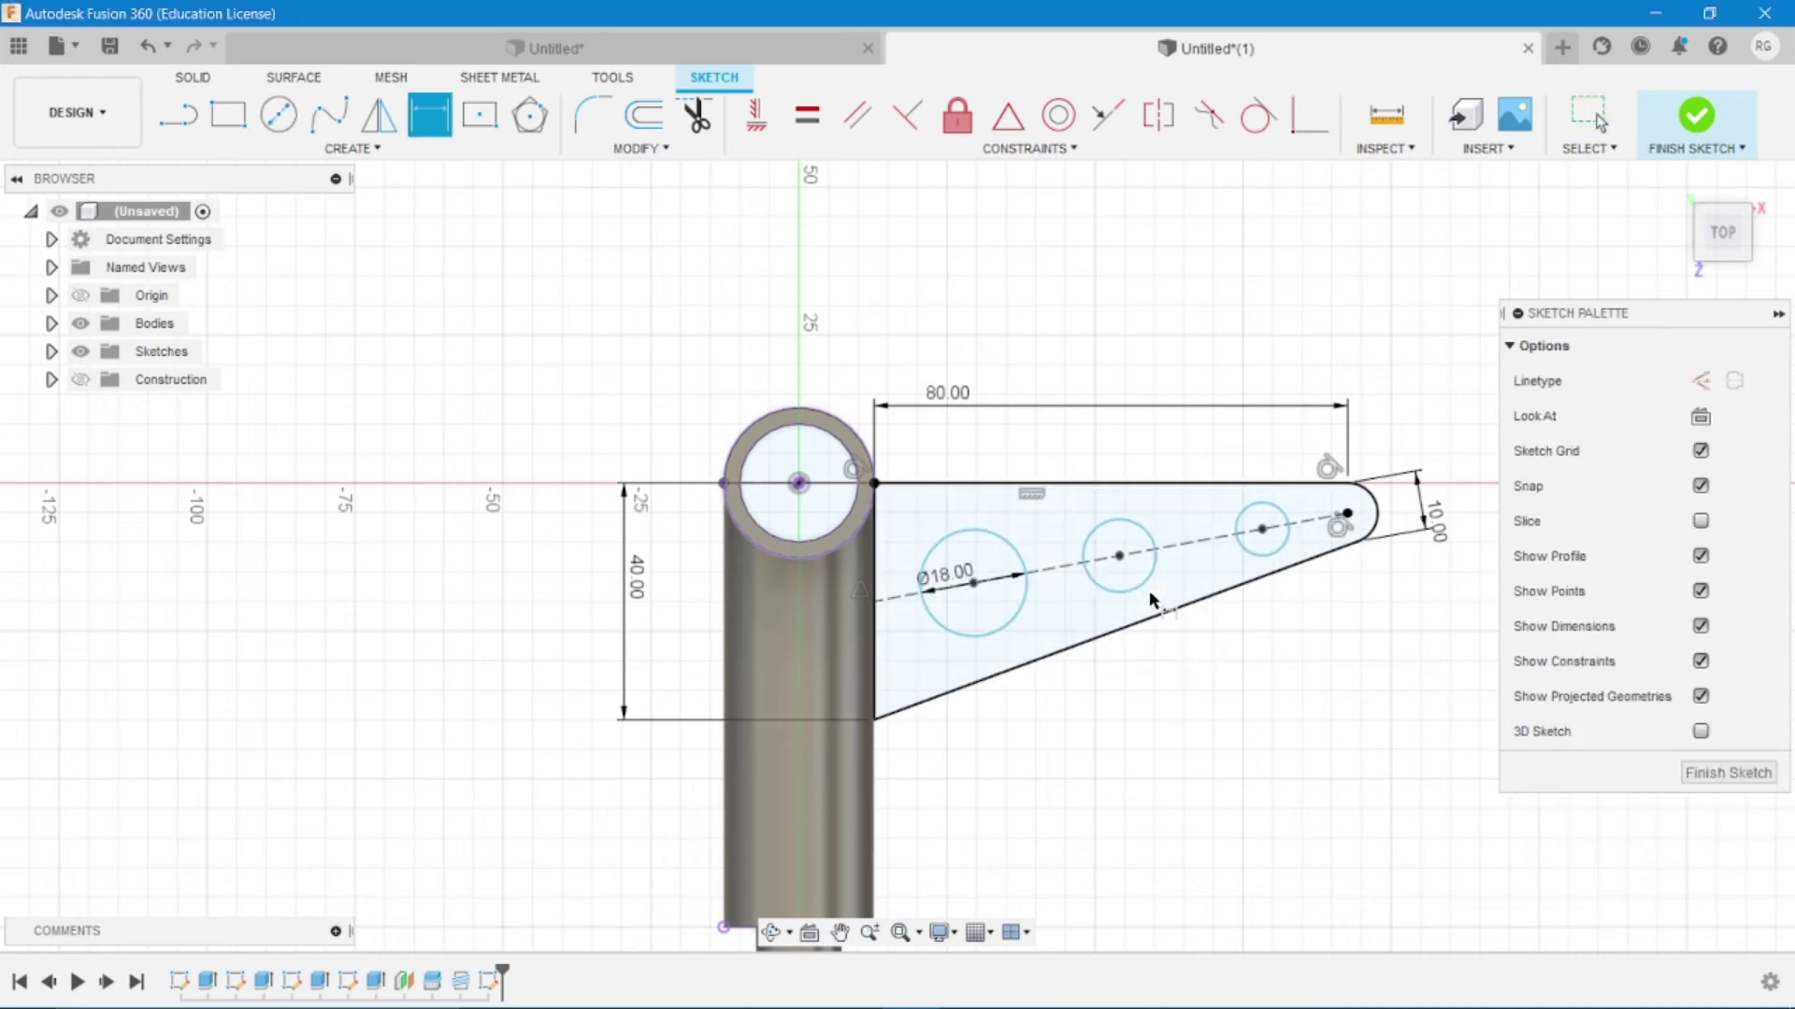
{"action": "left_click", "coordinate": [1140, 589]}
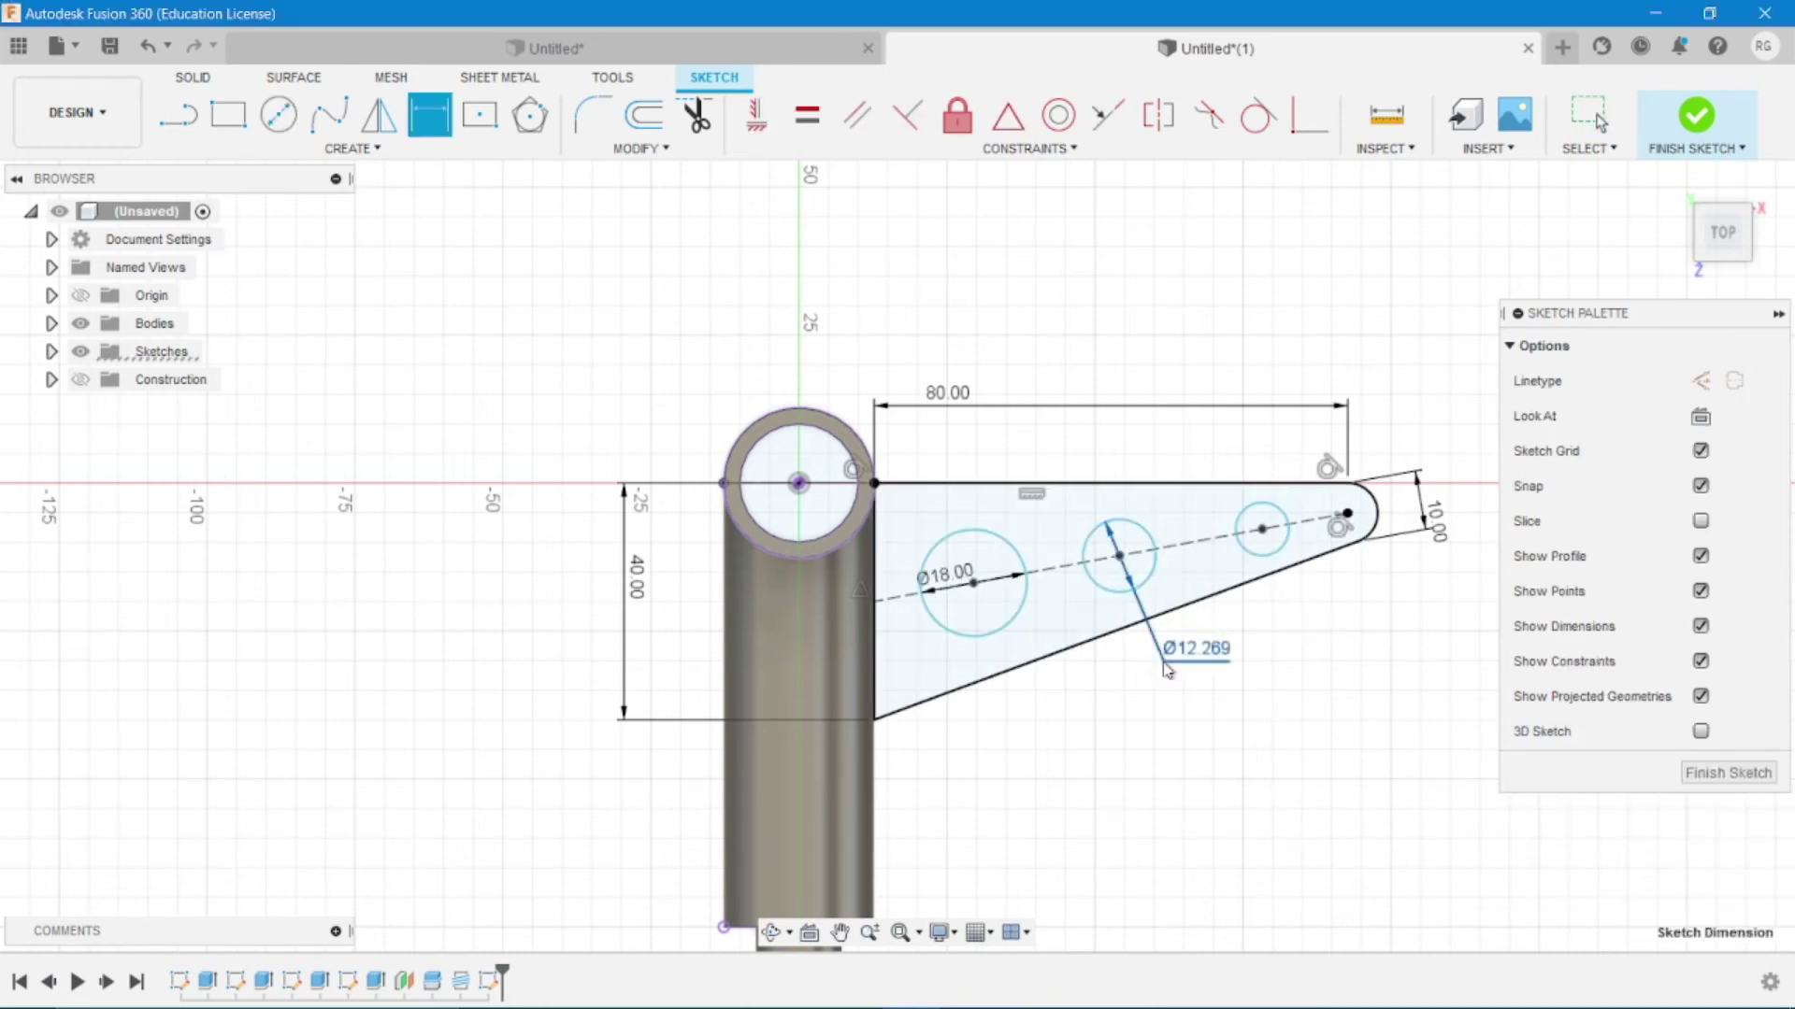
{"action": "left_click", "coordinate": [1159, 647]}
{"action": "type", "text": "1"}
{"action": "key", "text": "Return"}
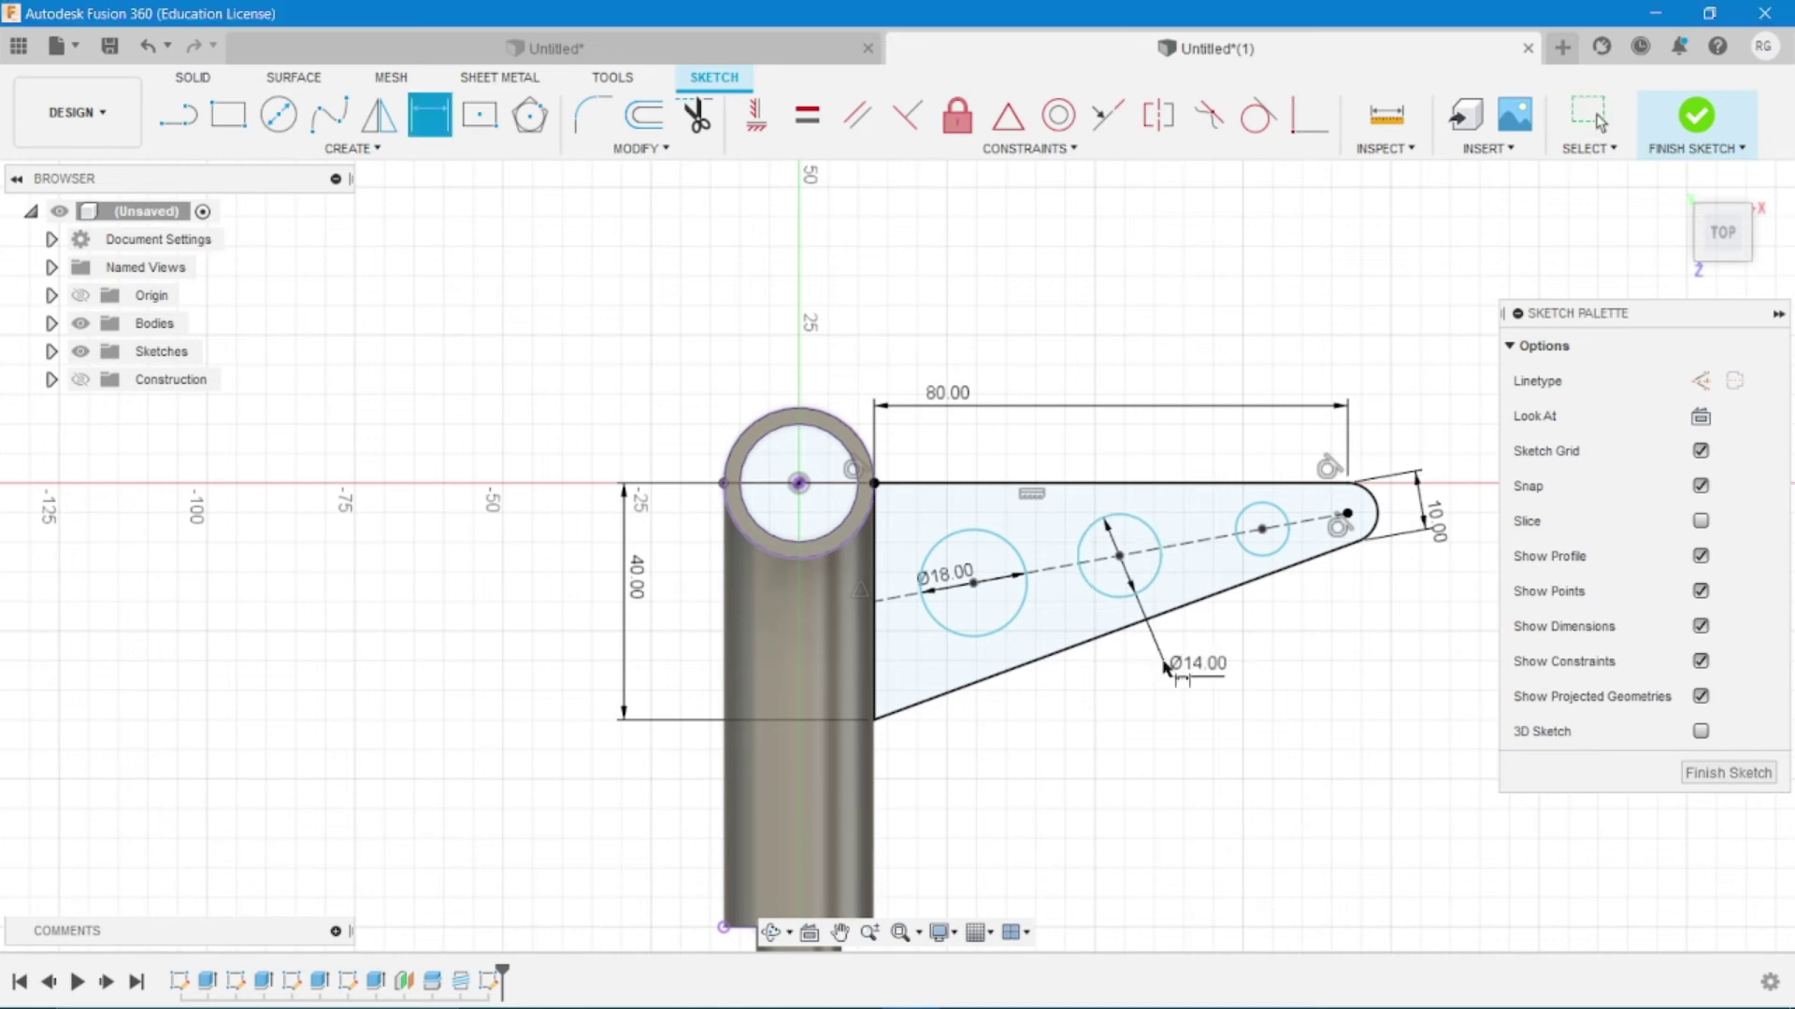
{"action": "left_click", "coordinate": [1281, 516]}
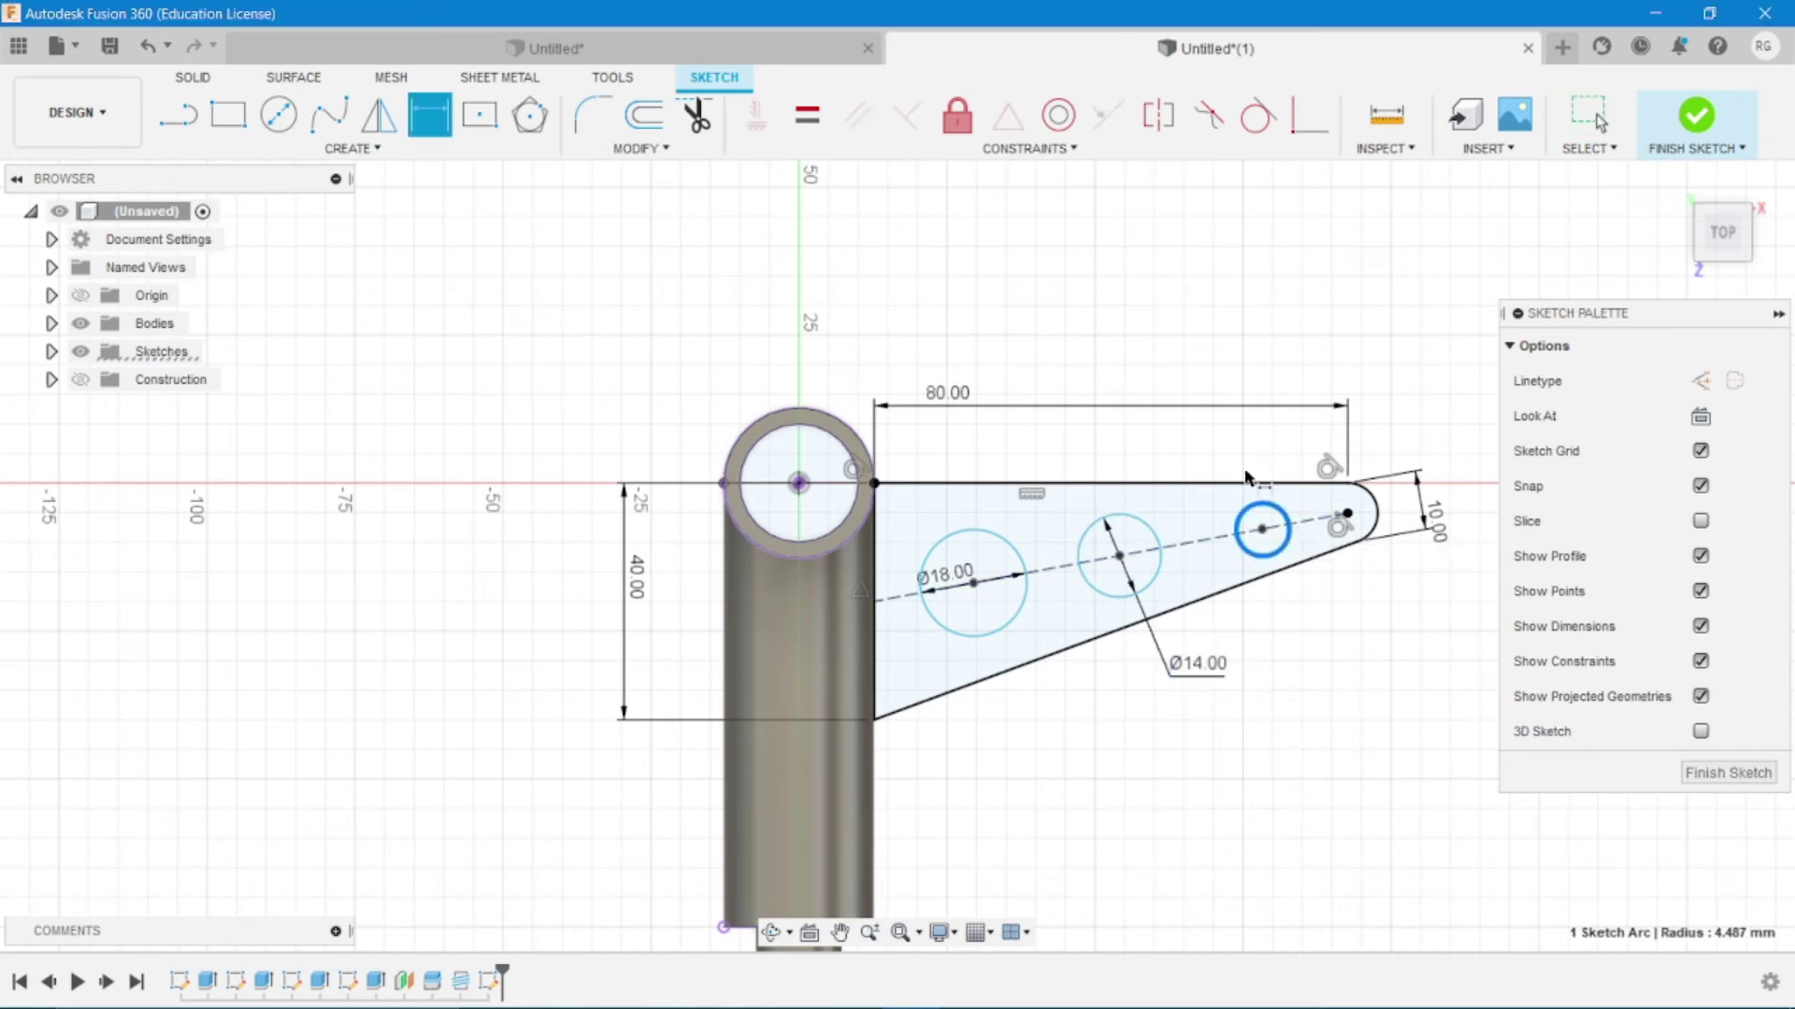
{"action": "left_click", "coordinate": [1223, 448]}
{"action": "type", "text": "8"}
{"action": "key", "text": "Return"}
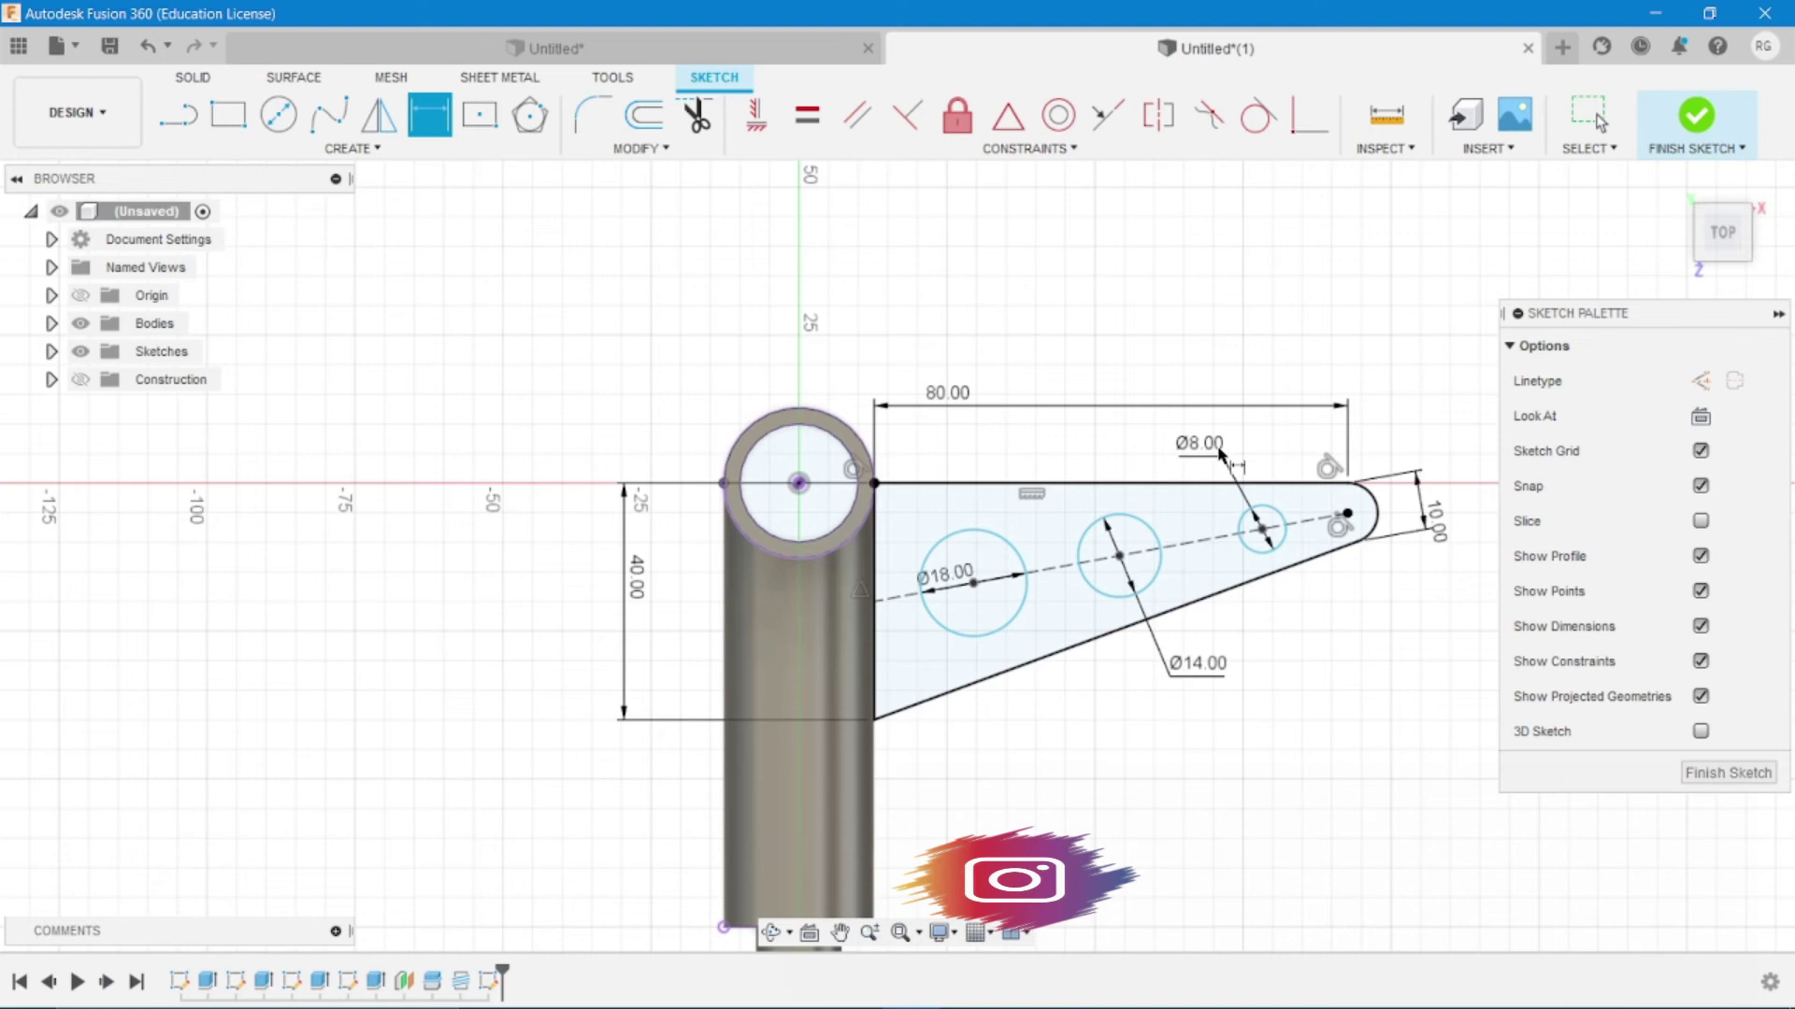
Set Ø18-to-Ø14 and Ø14-to-Ø8 centre spacings to 25 mm each, then return home view
{"action": "left_click", "coordinate": [973, 582]}
{"action": "left_click", "coordinate": [1119, 556]}
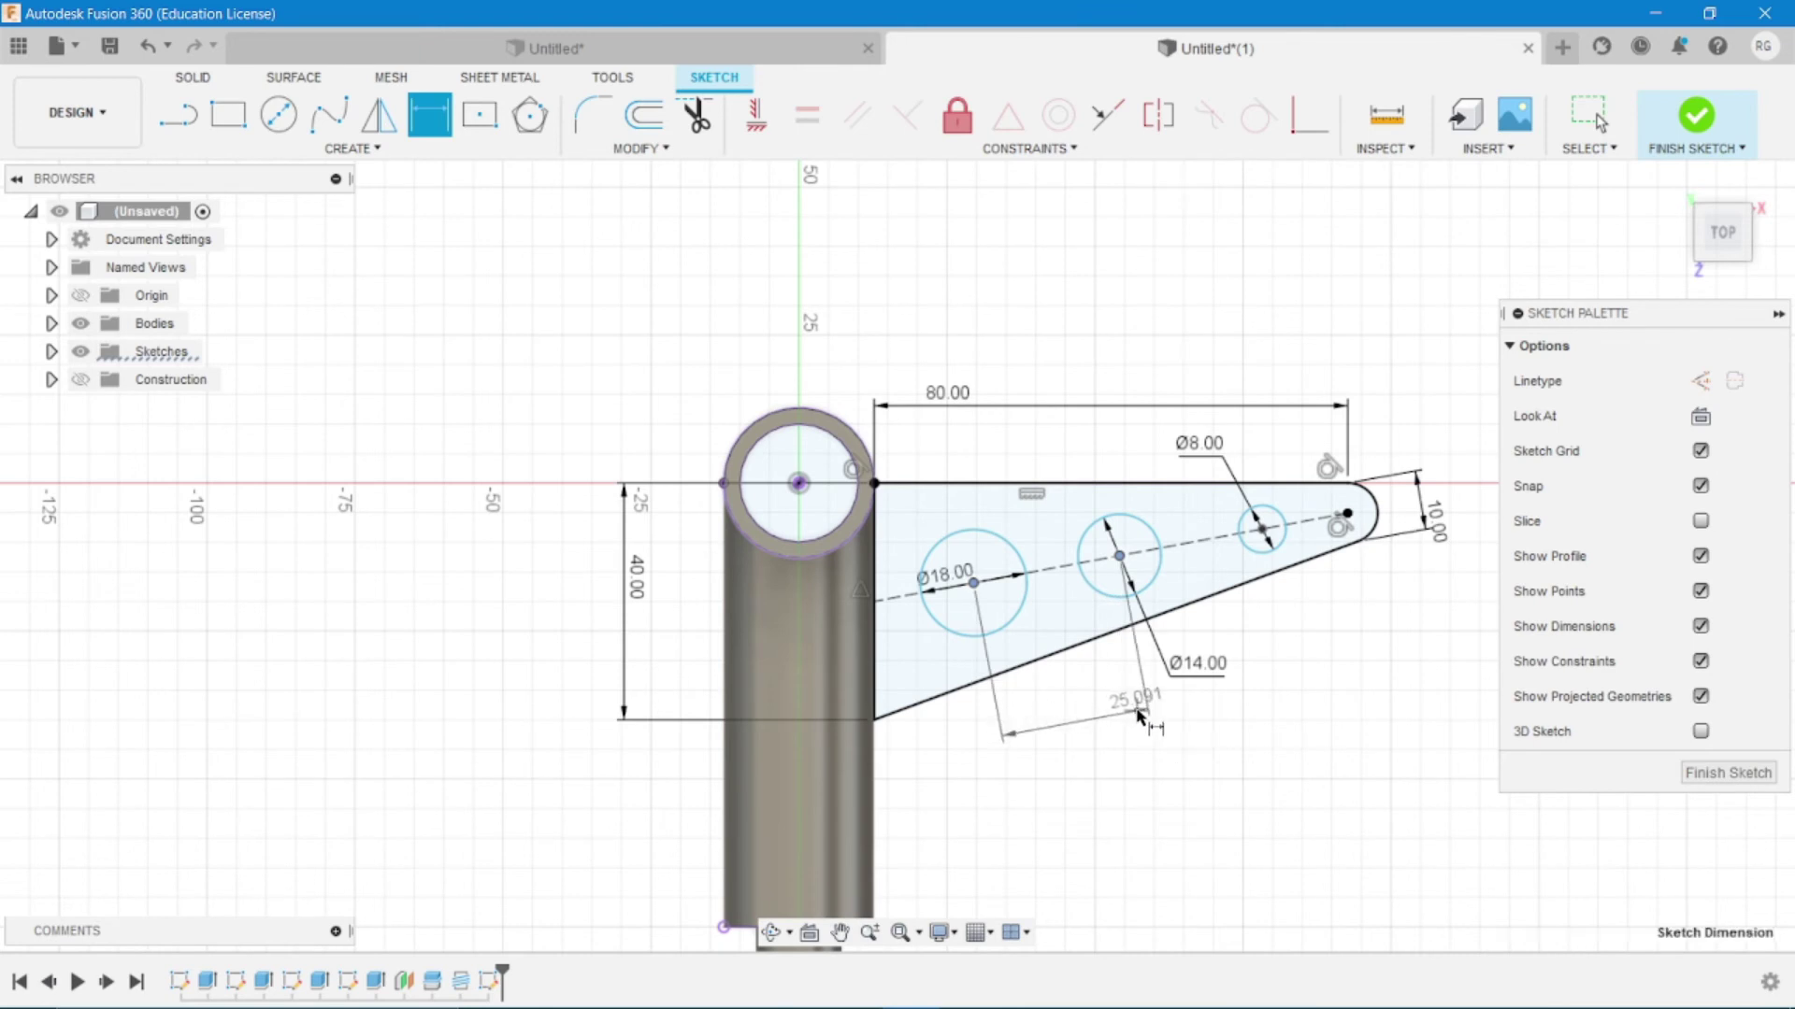
{"action": "left_click", "coordinate": [1136, 712]}
{"action": "type", "text": "25"}
{"action": "key", "text": "Return"}
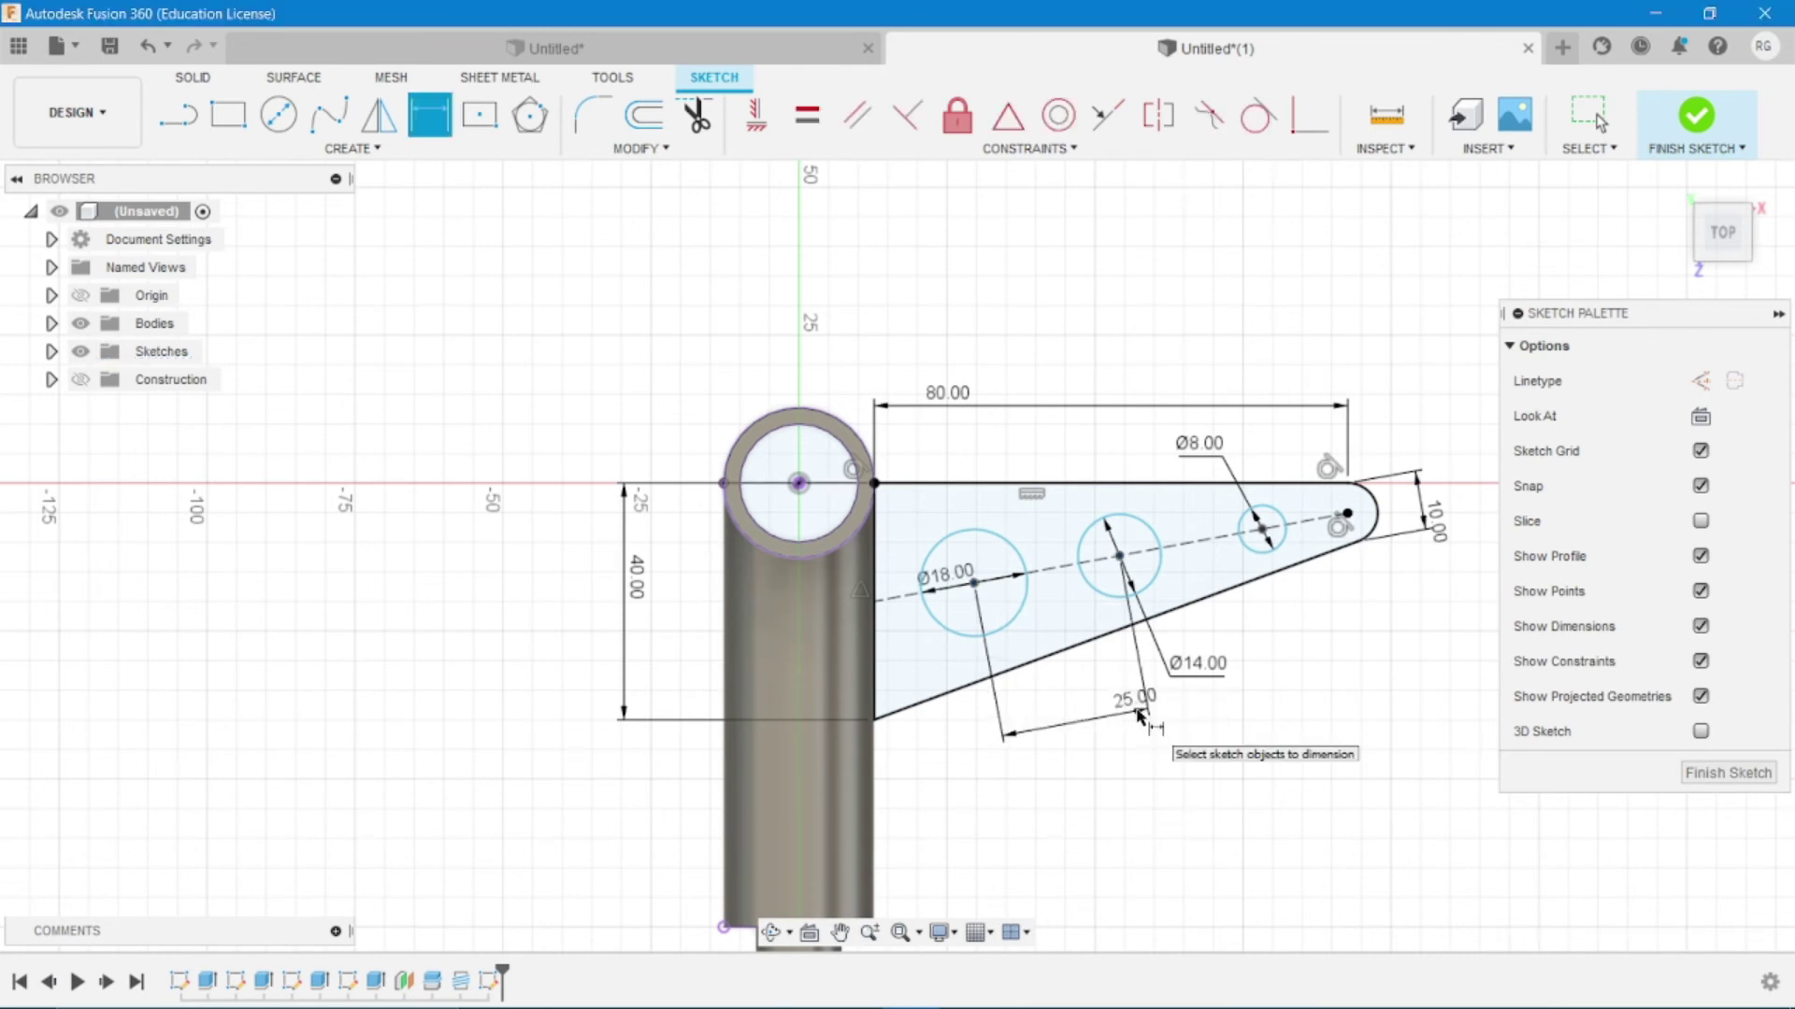
{"action": "left_click", "coordinate": [1267, 547]}
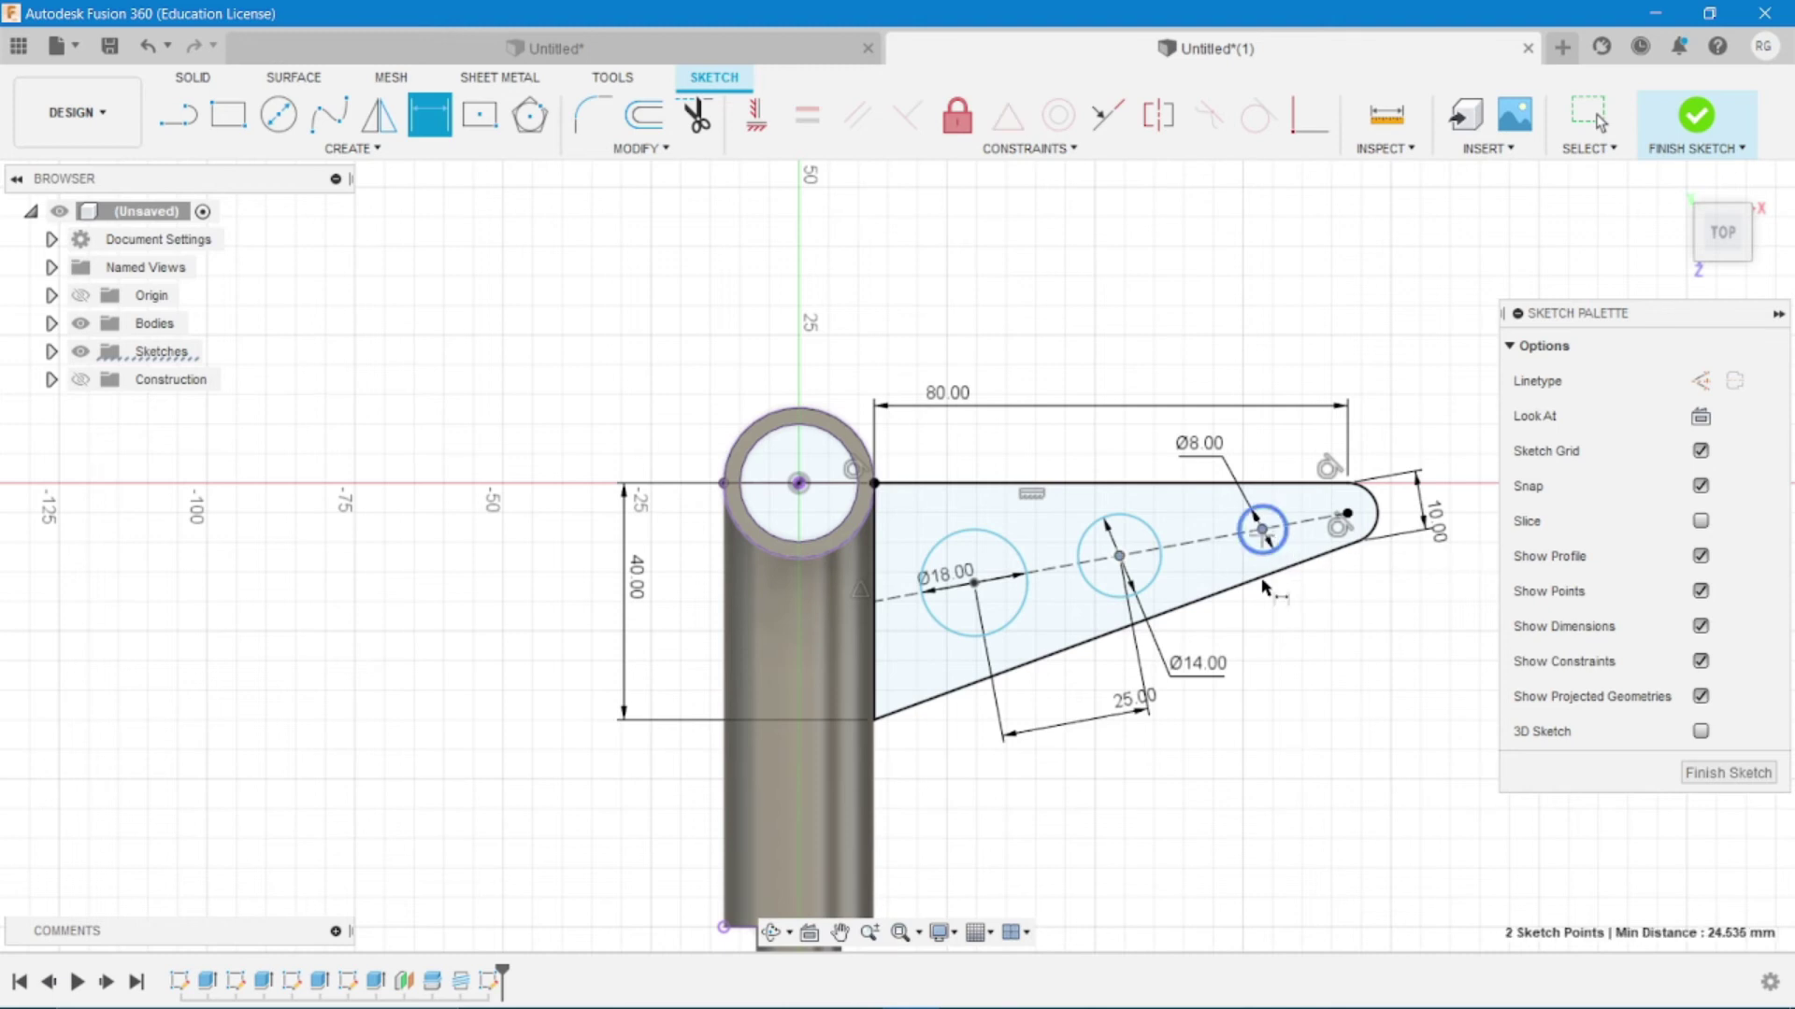
{"action": "left_click", "coordinate": [1300, 708]}
{"action": "type", "text": "25"}
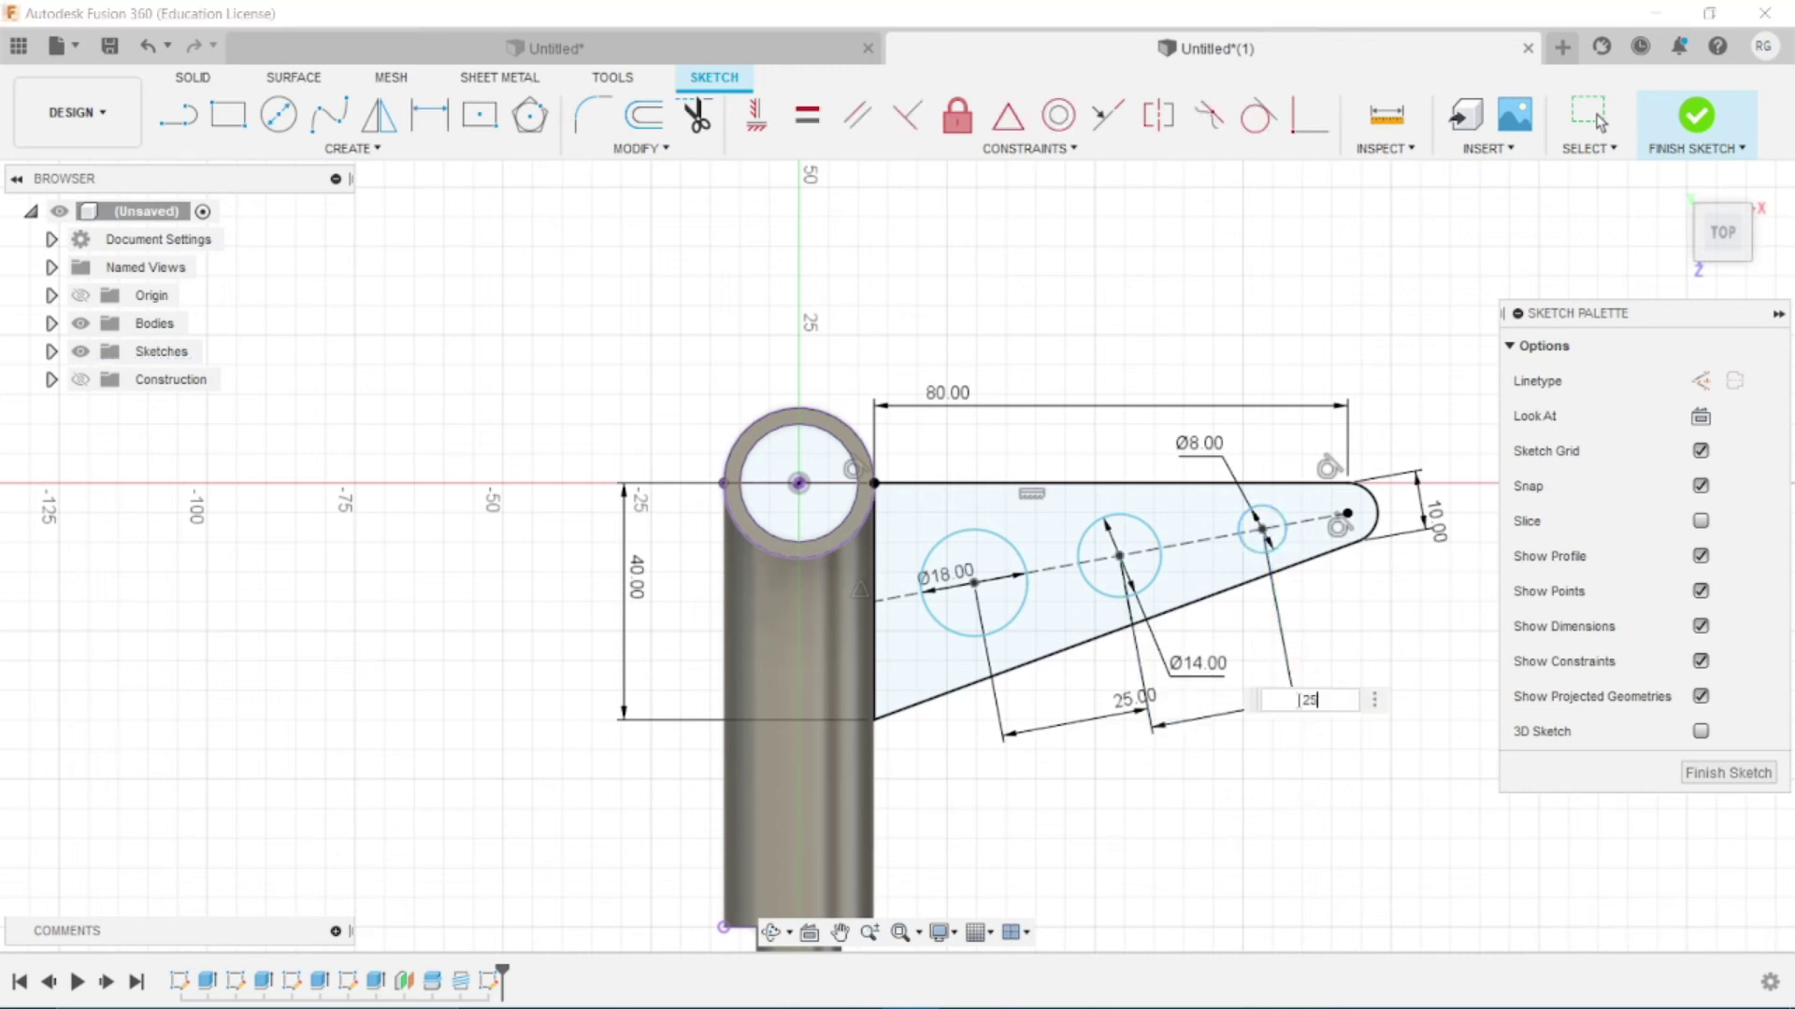
{"action": "key", "text": "Return"}
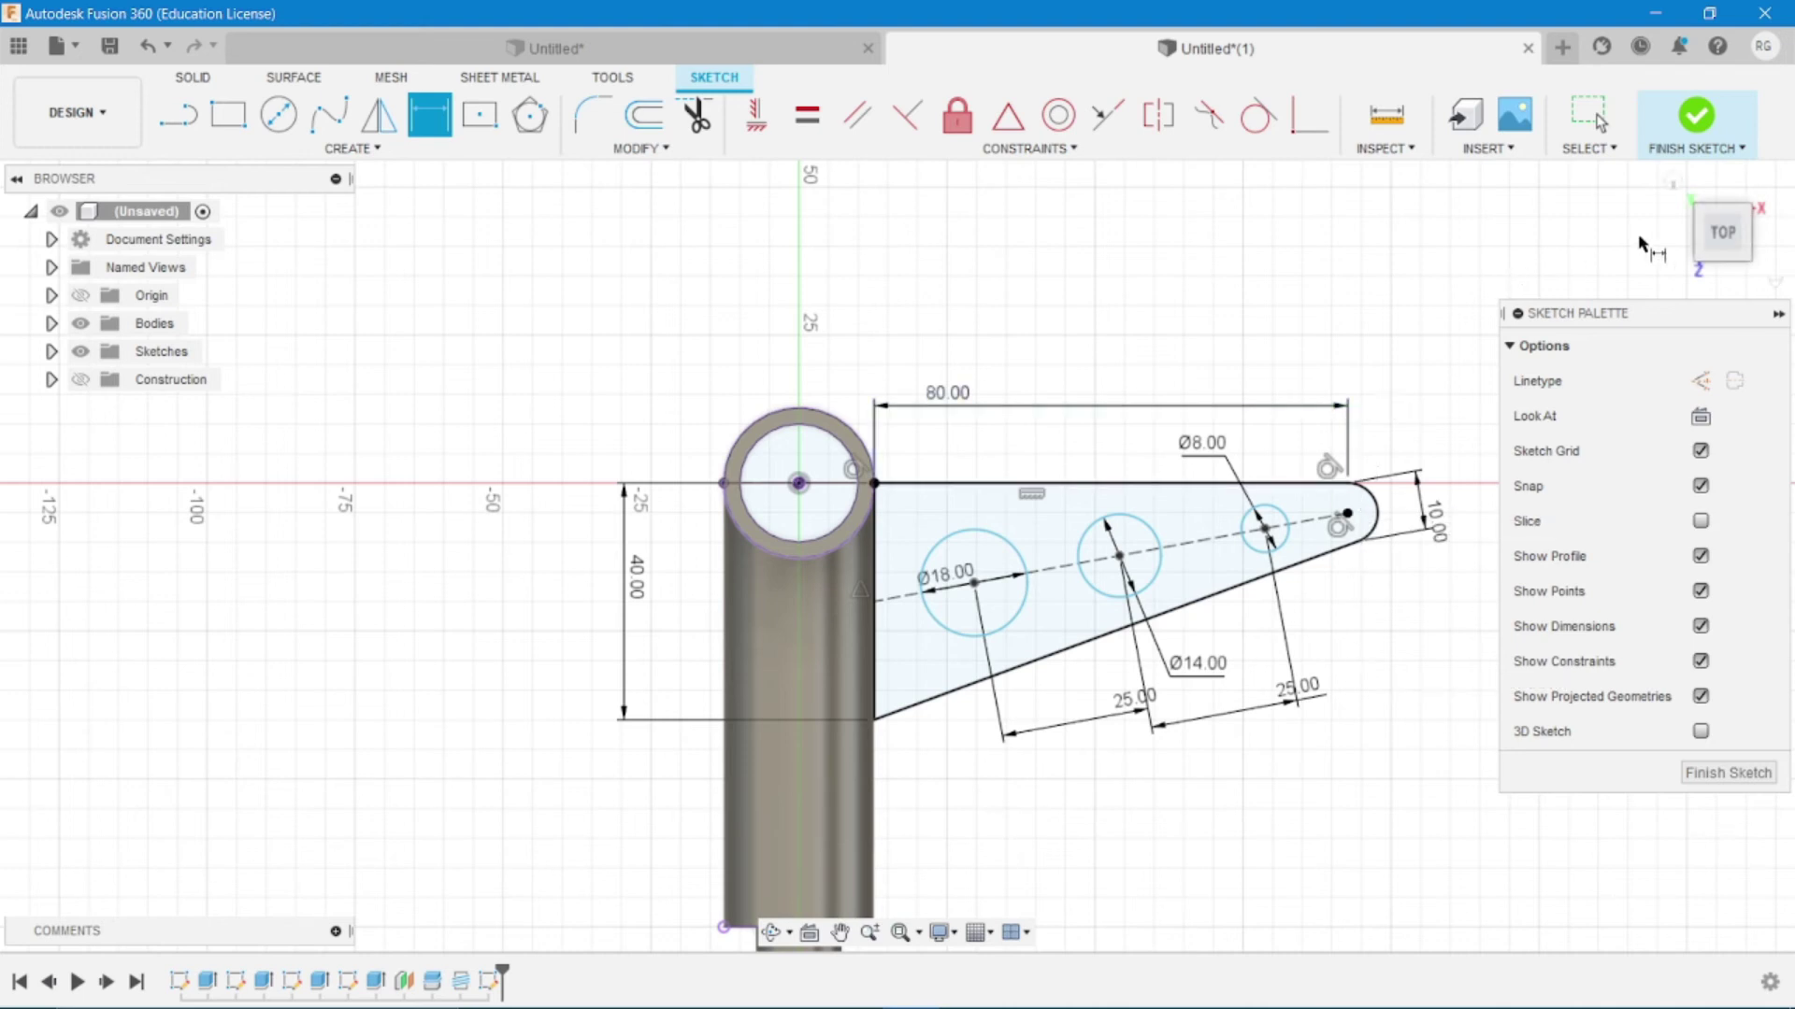
{"action": "left_click", "coordinate": [1676, 179]}
Extrude the triangular plate profile symmetrically to a 5 mm total thickness
{"action": "left_click", "coordinate": [1696, 117]}
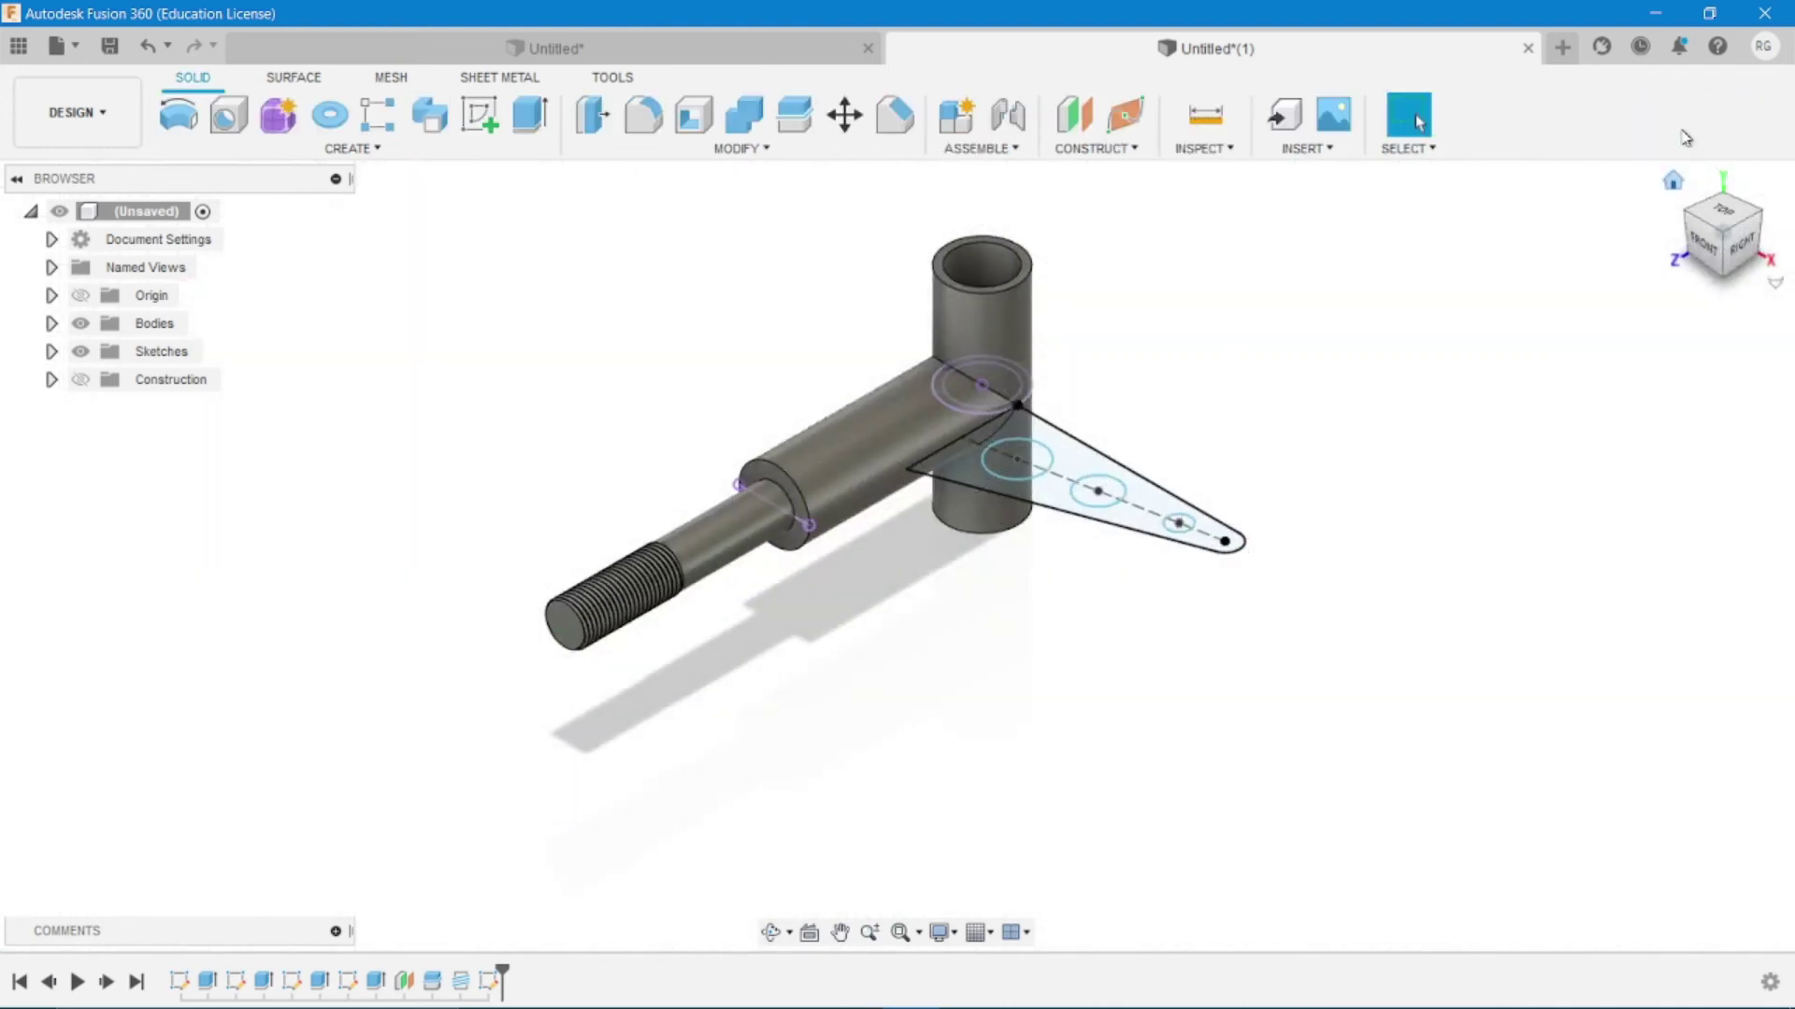
{"action": "left_click", "coordinate": [530, 117]}
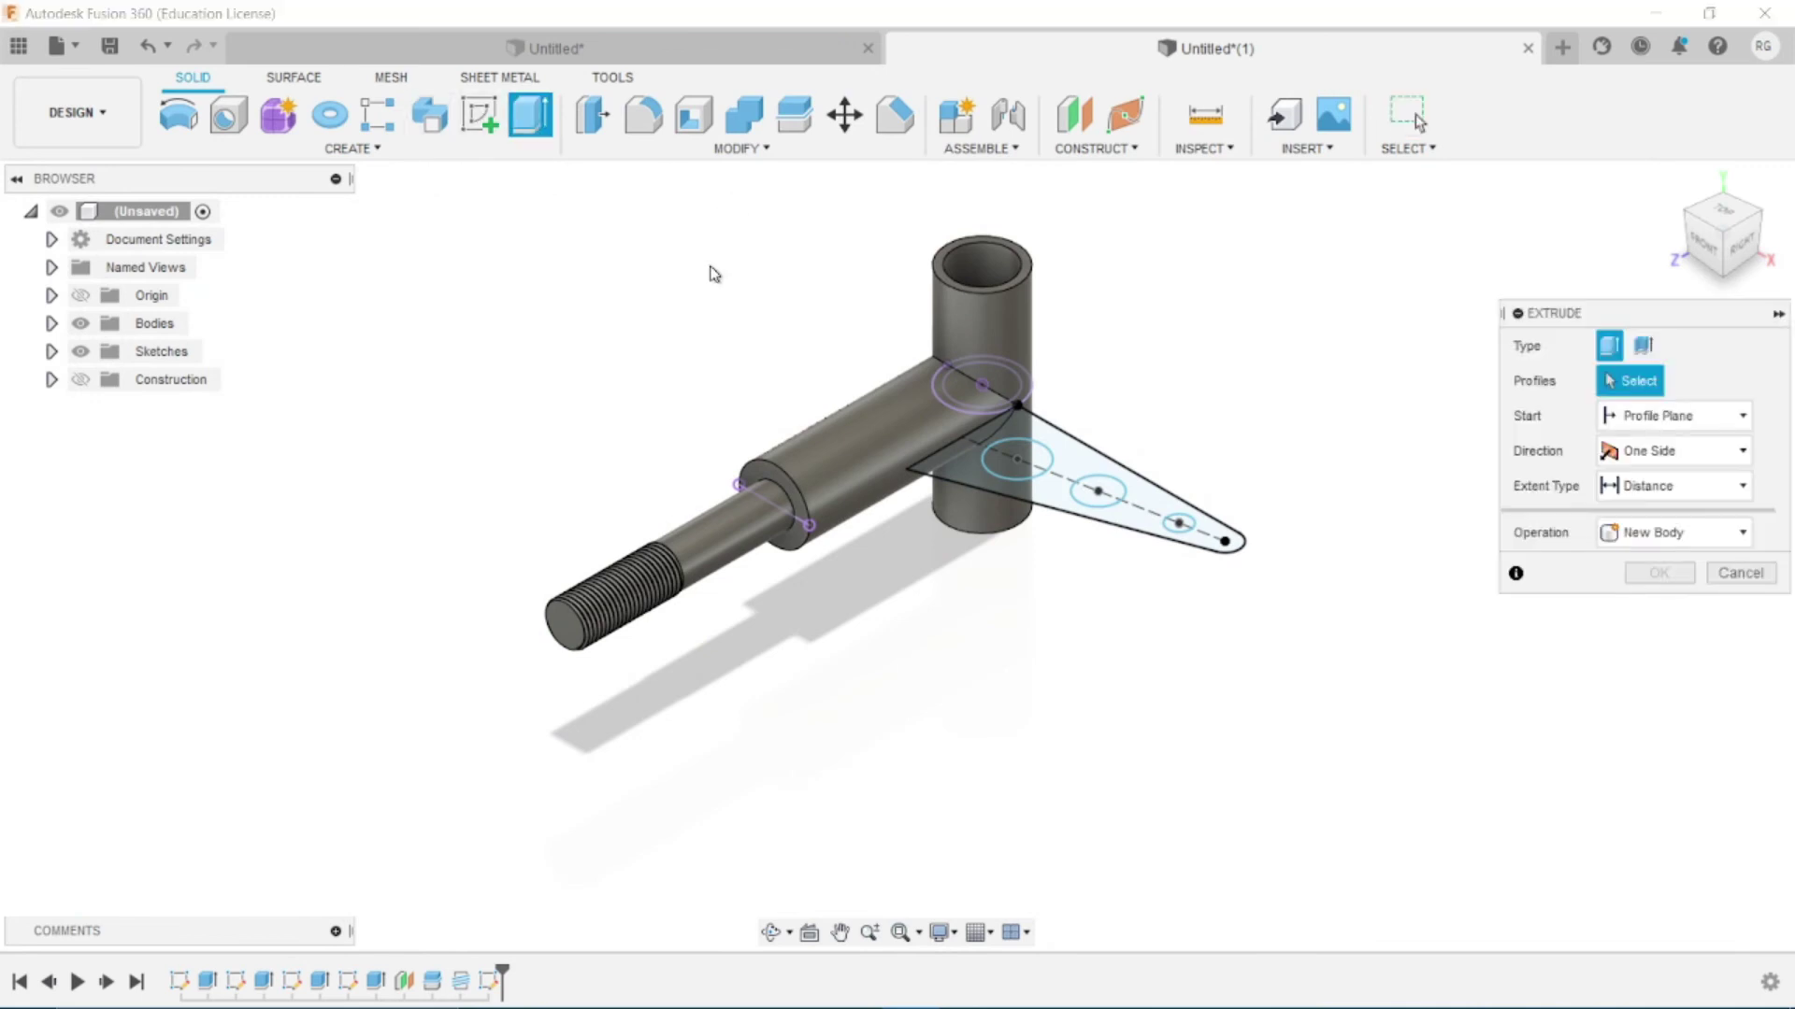
{"action": "left_click", "coordinate": [1062, 500]}
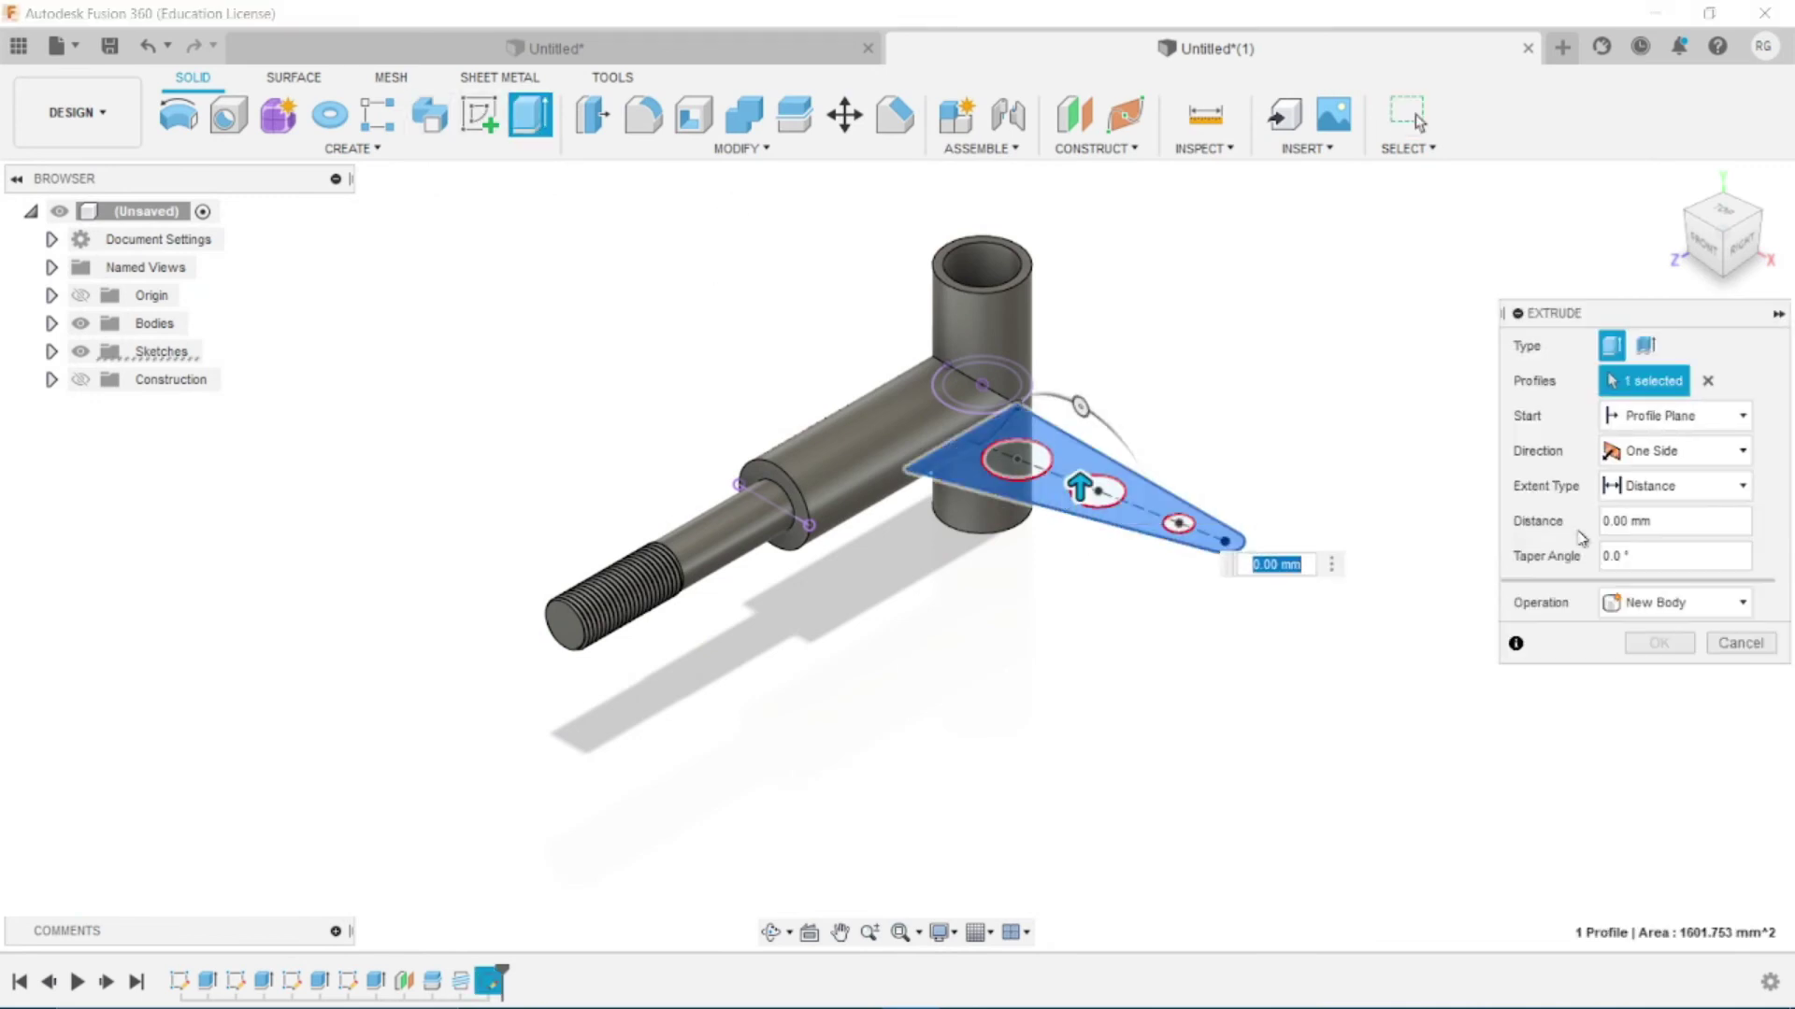
{"action": "left_click", "coordinate": [1649, 451]}
{"action": "left_click", "coordinate": [1650, 540]}
{"action": "left_click", "coordinate": [1652, 521]}
{"action": "left_click_drag", "start_coordinate": [1673, 544], "coordinate": [1567, 566]}
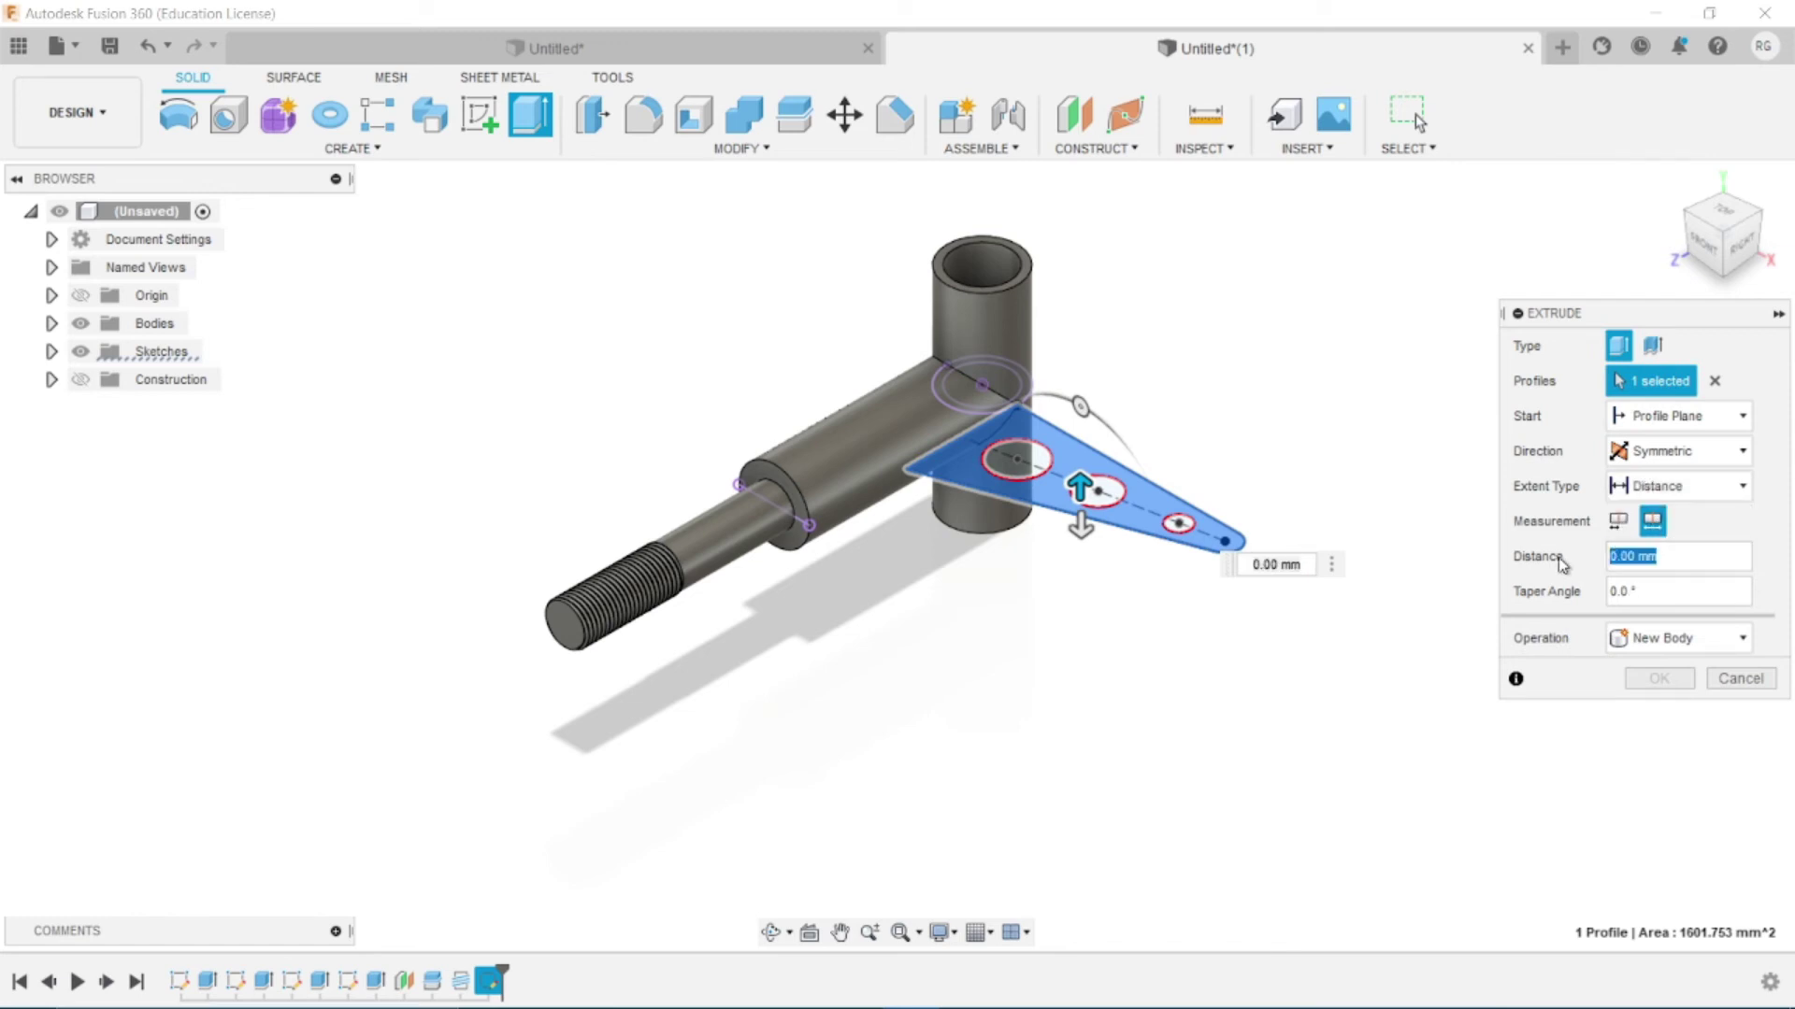
{"action": "type", "text": "5"}
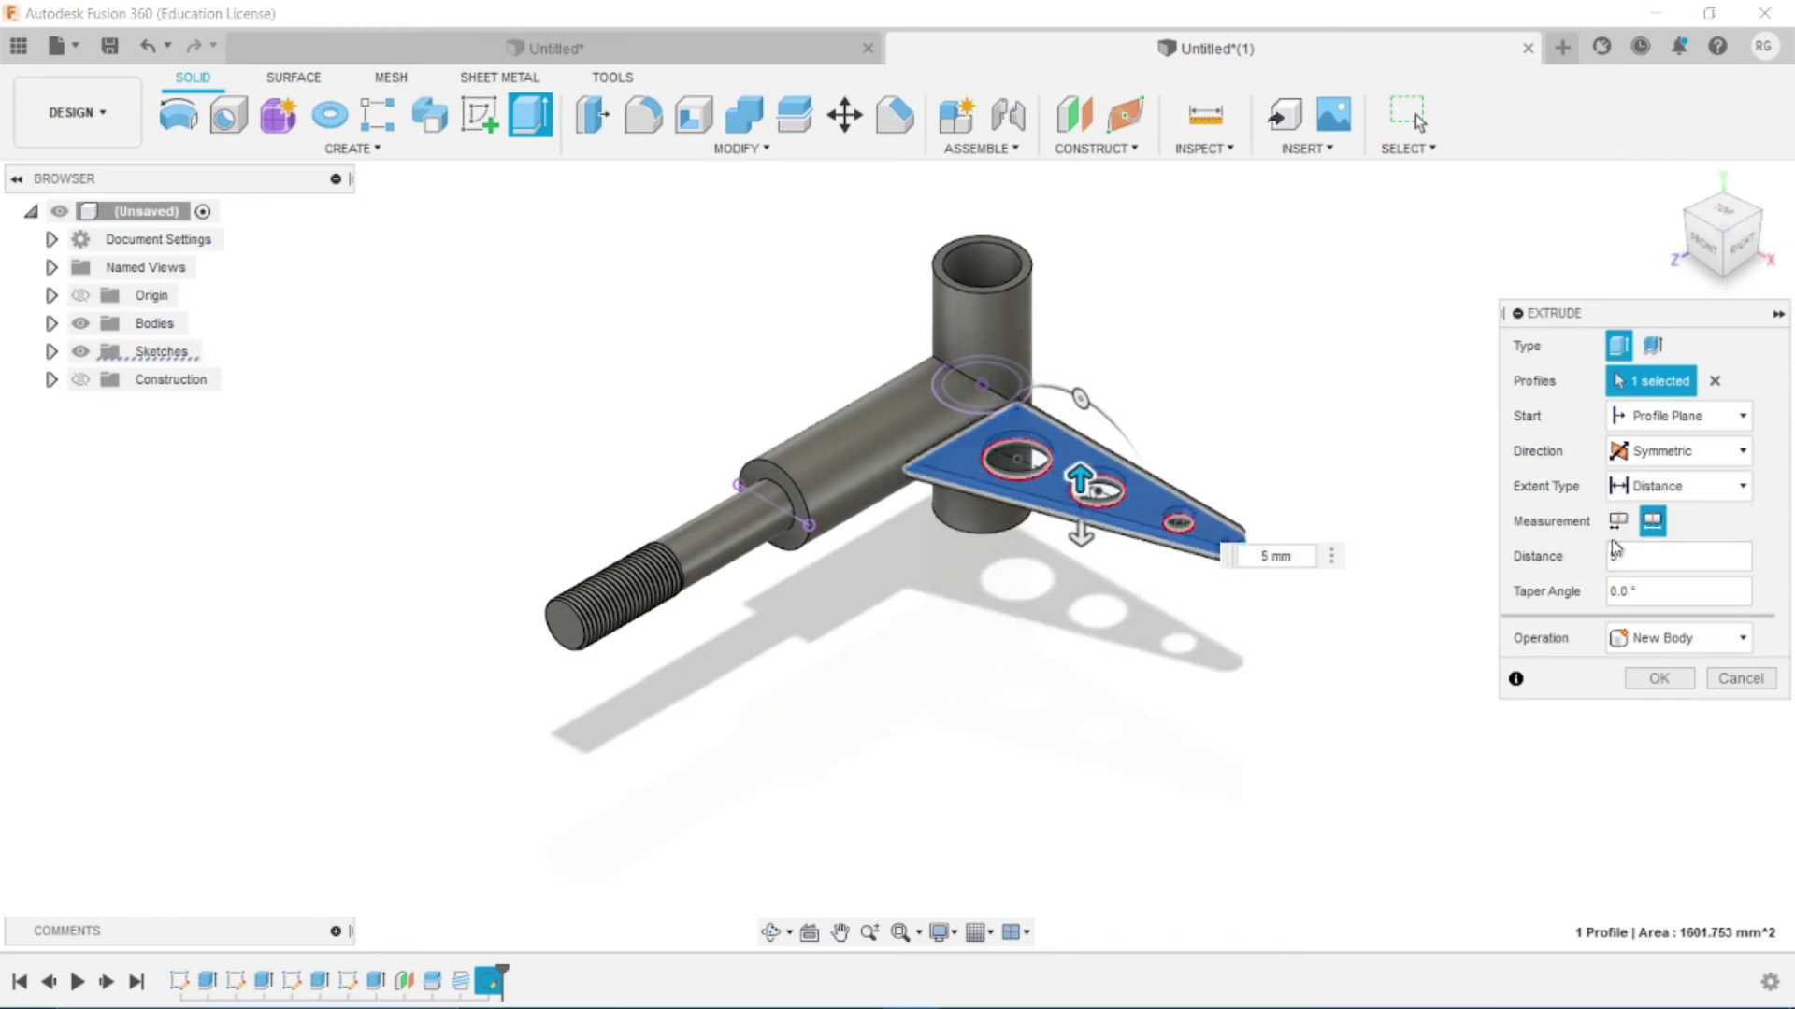
{"action": "left_click", "coordinate": [1674, 680]}
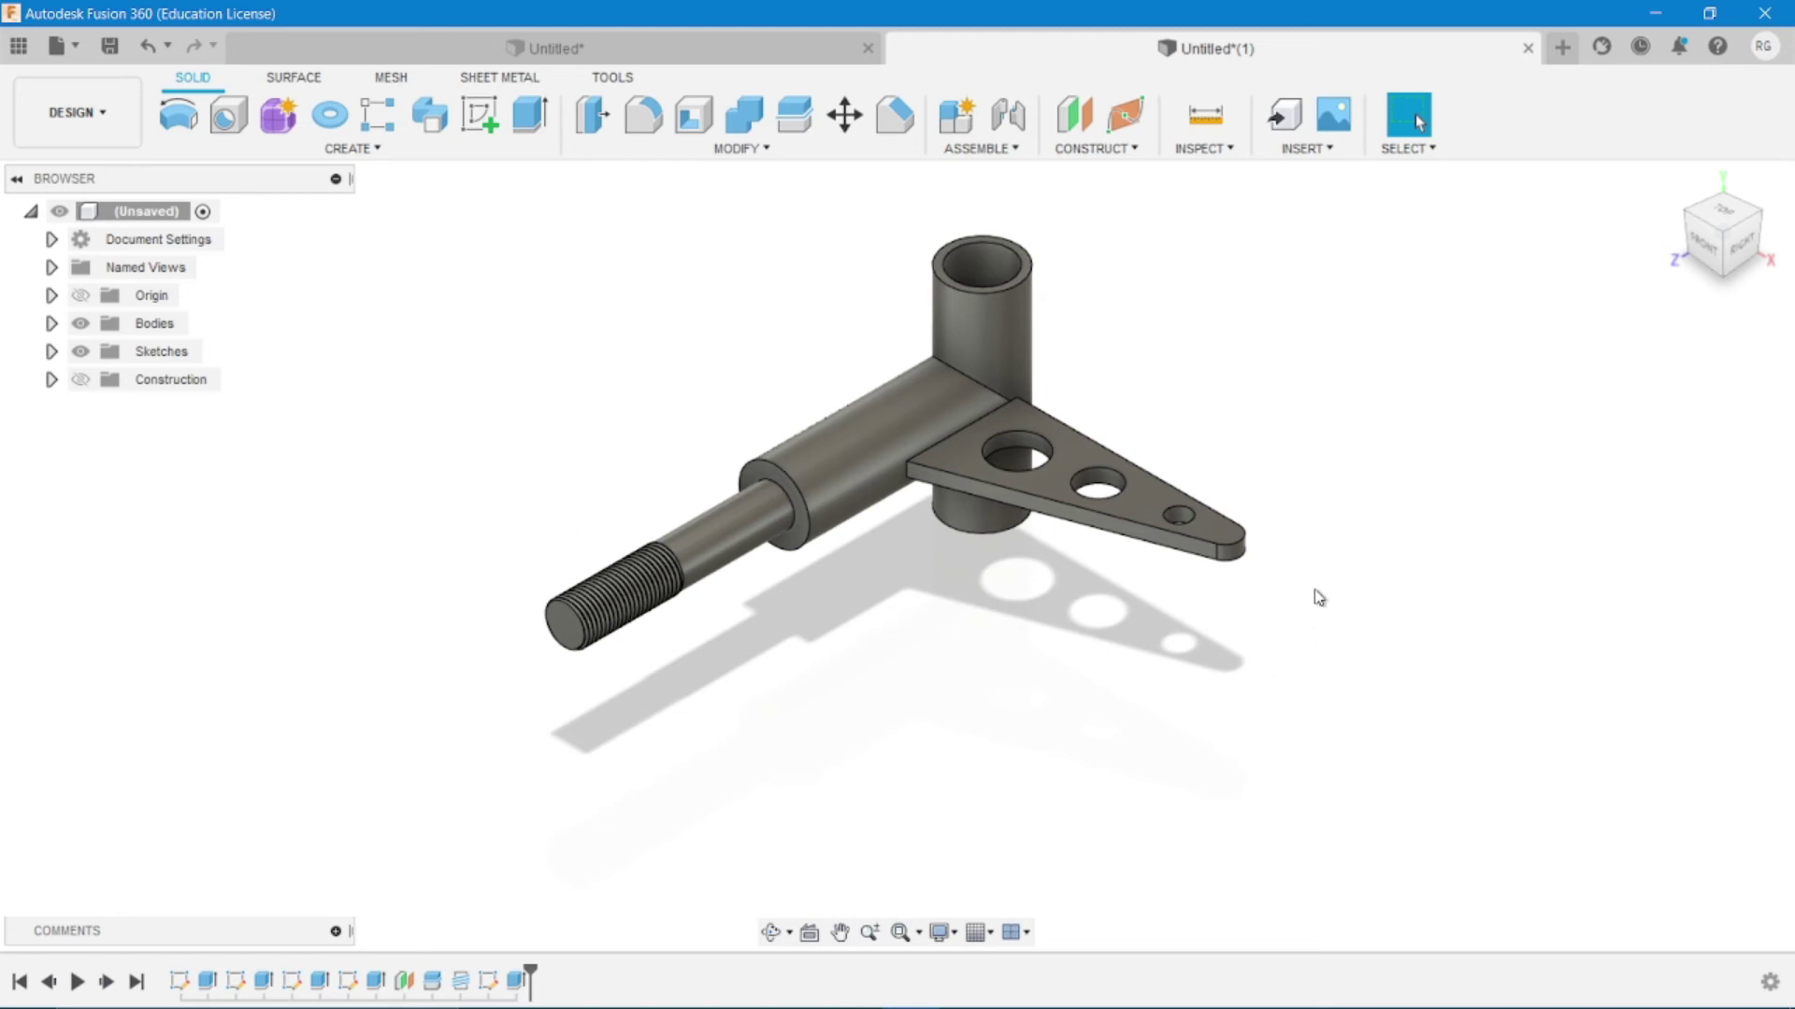
Apply Black metal flake paint from the Appearance library to the shaft body
{"action": "key", "text": "a"}
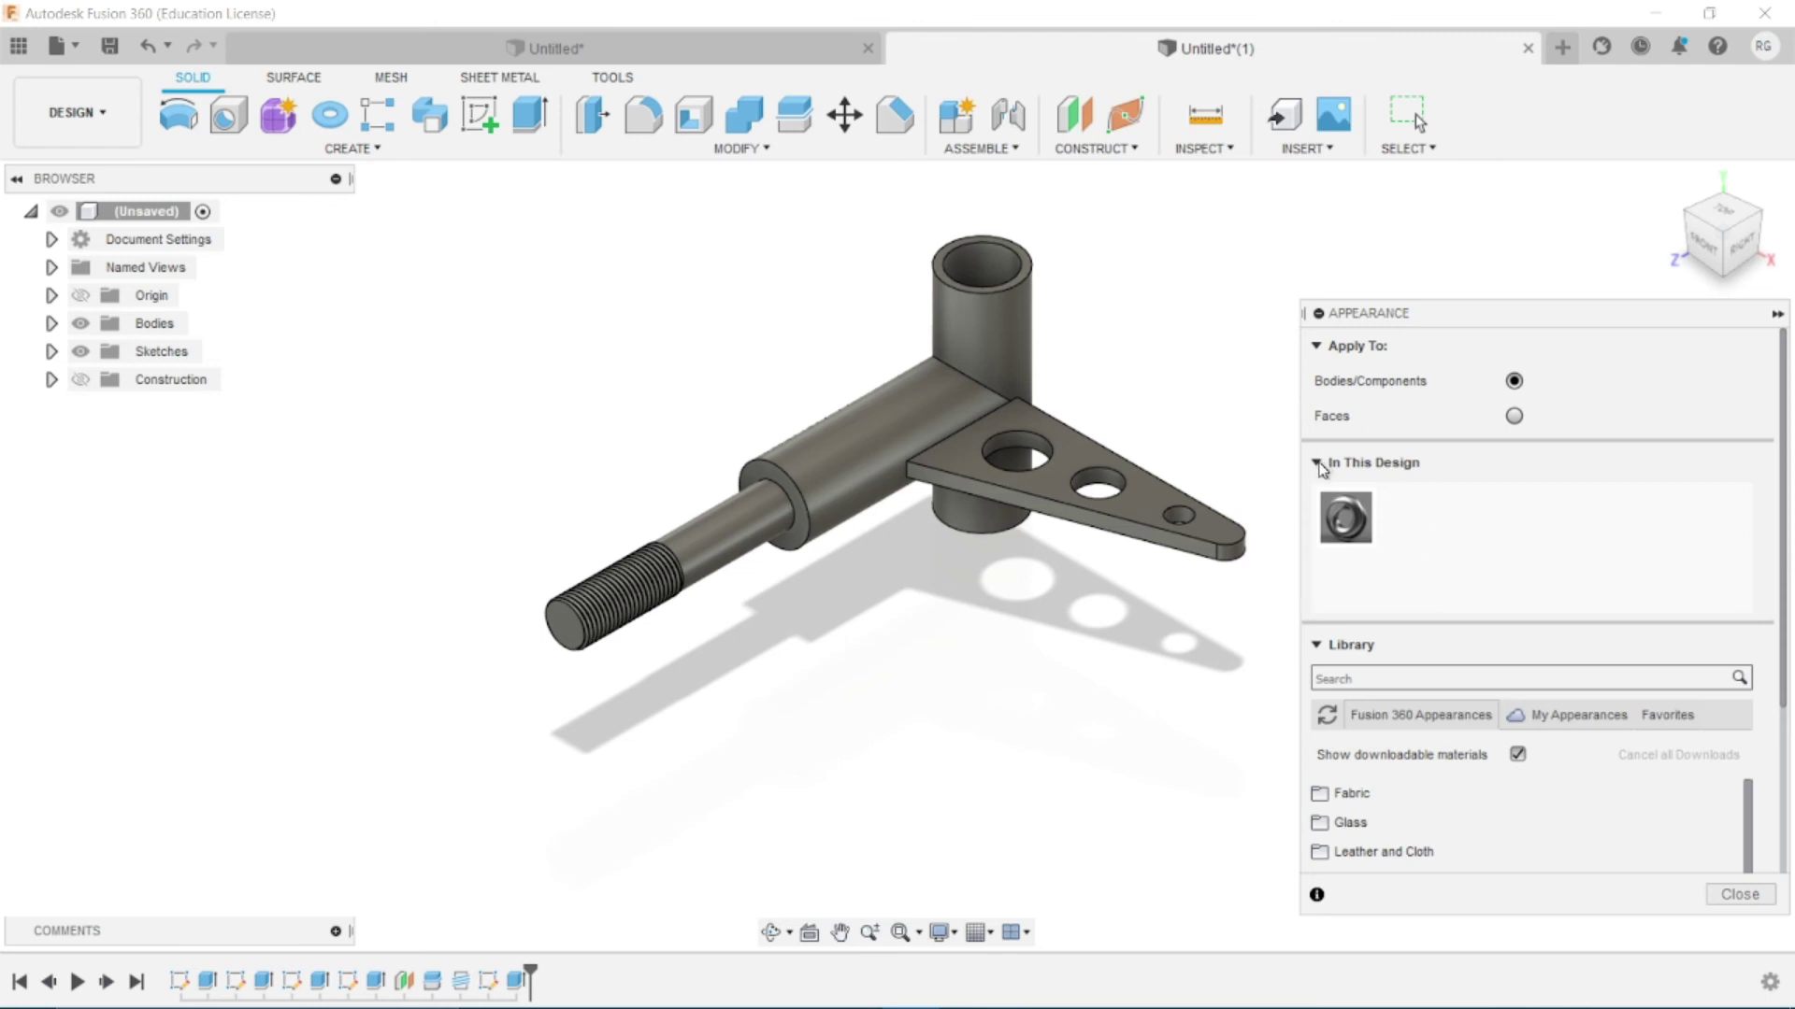
{"action": "left_click", "coordinate": [1318, 463]}
{"action": "scroll", "coordinate": [1406, 645], "scroll_direction": "down", "scroll_amount": 3}
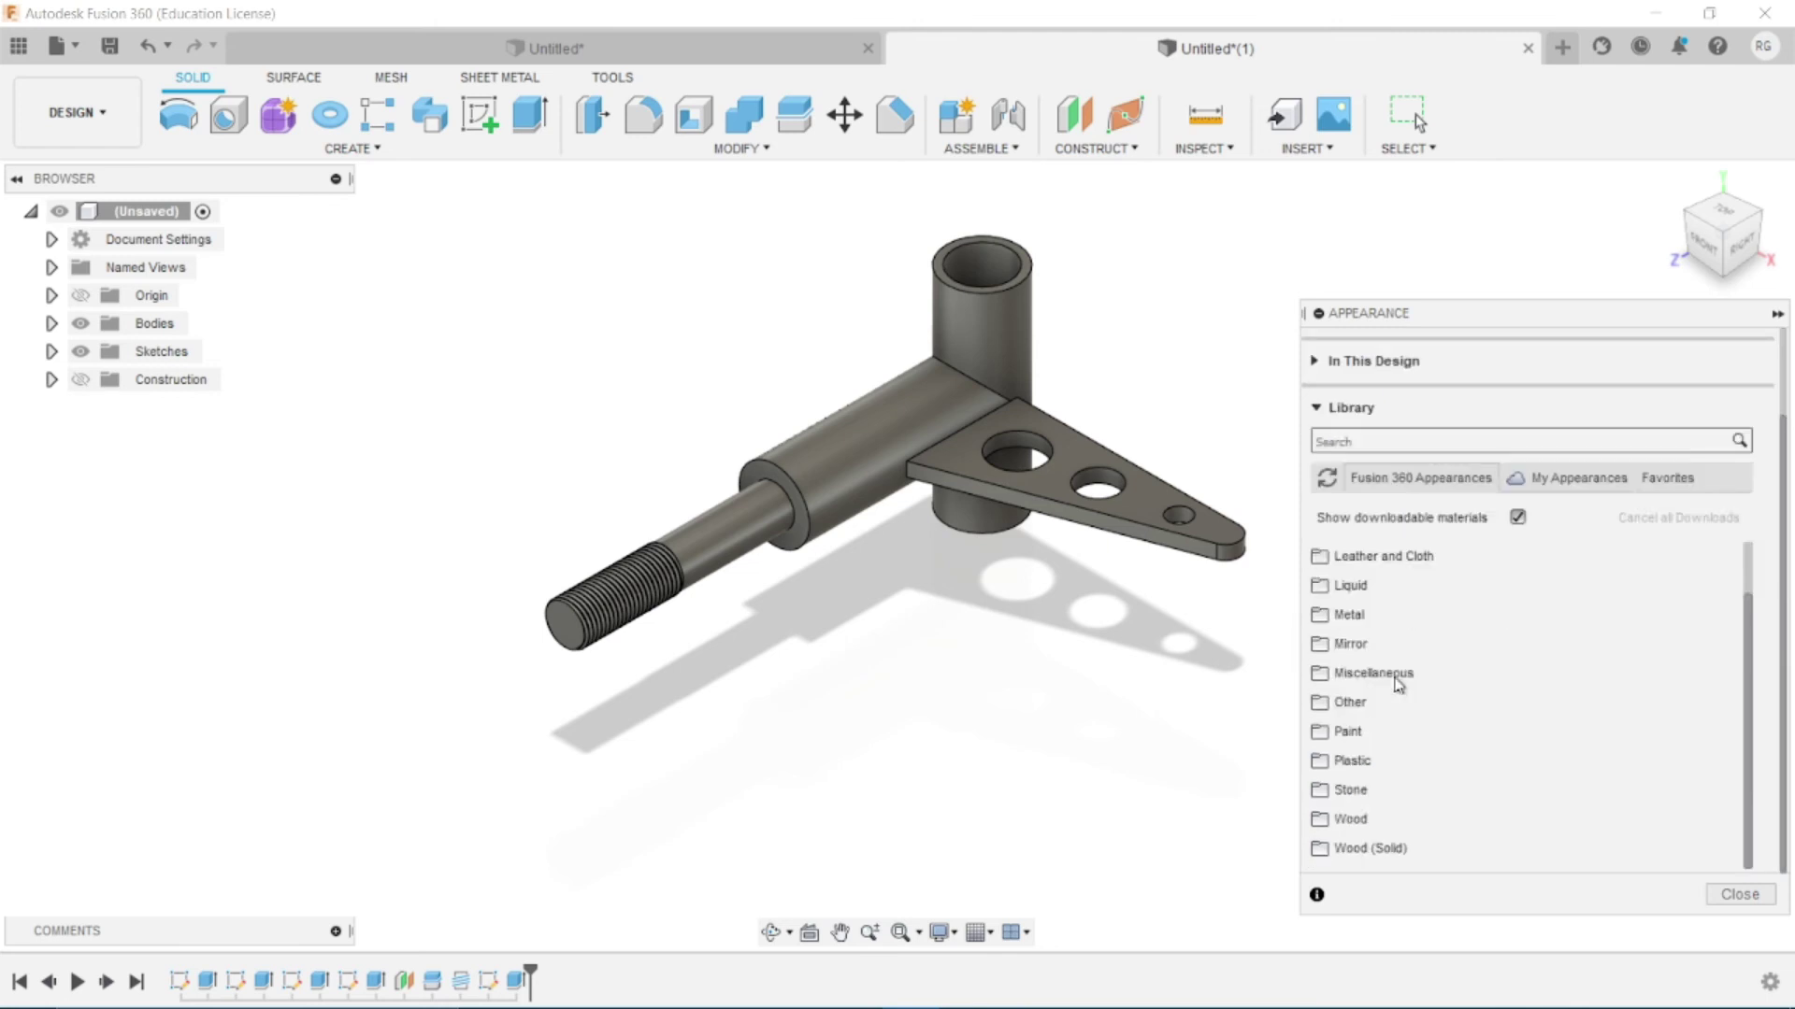
{"action": "left_click", "coordinate": [1352, 734]}
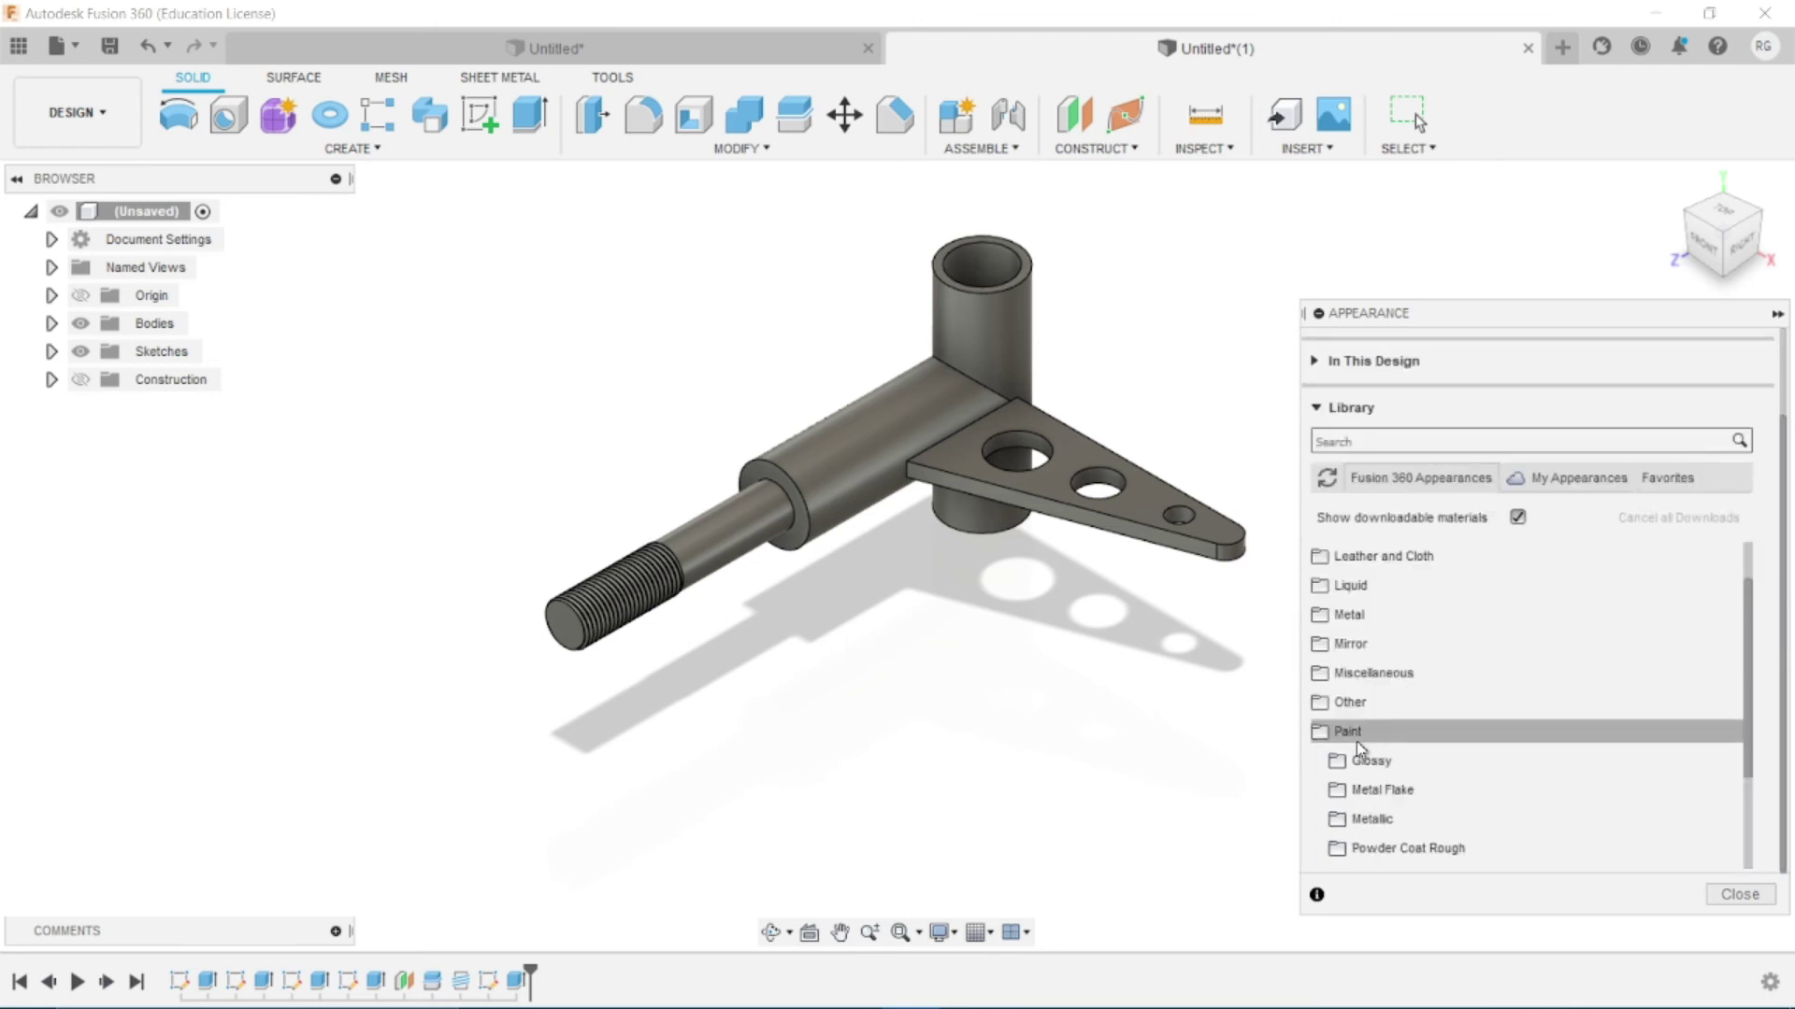
{"action": "left_click", "coordinate": [1379, 792]}
{"action": "scroll", "coordinate": [1419, 838], "scroll_direction": "down", "scroll_amount": 5}
{"action": "scroll", "coordinate": [1418, 843], "scroll_direction": "up", "scroll_amount": 1}
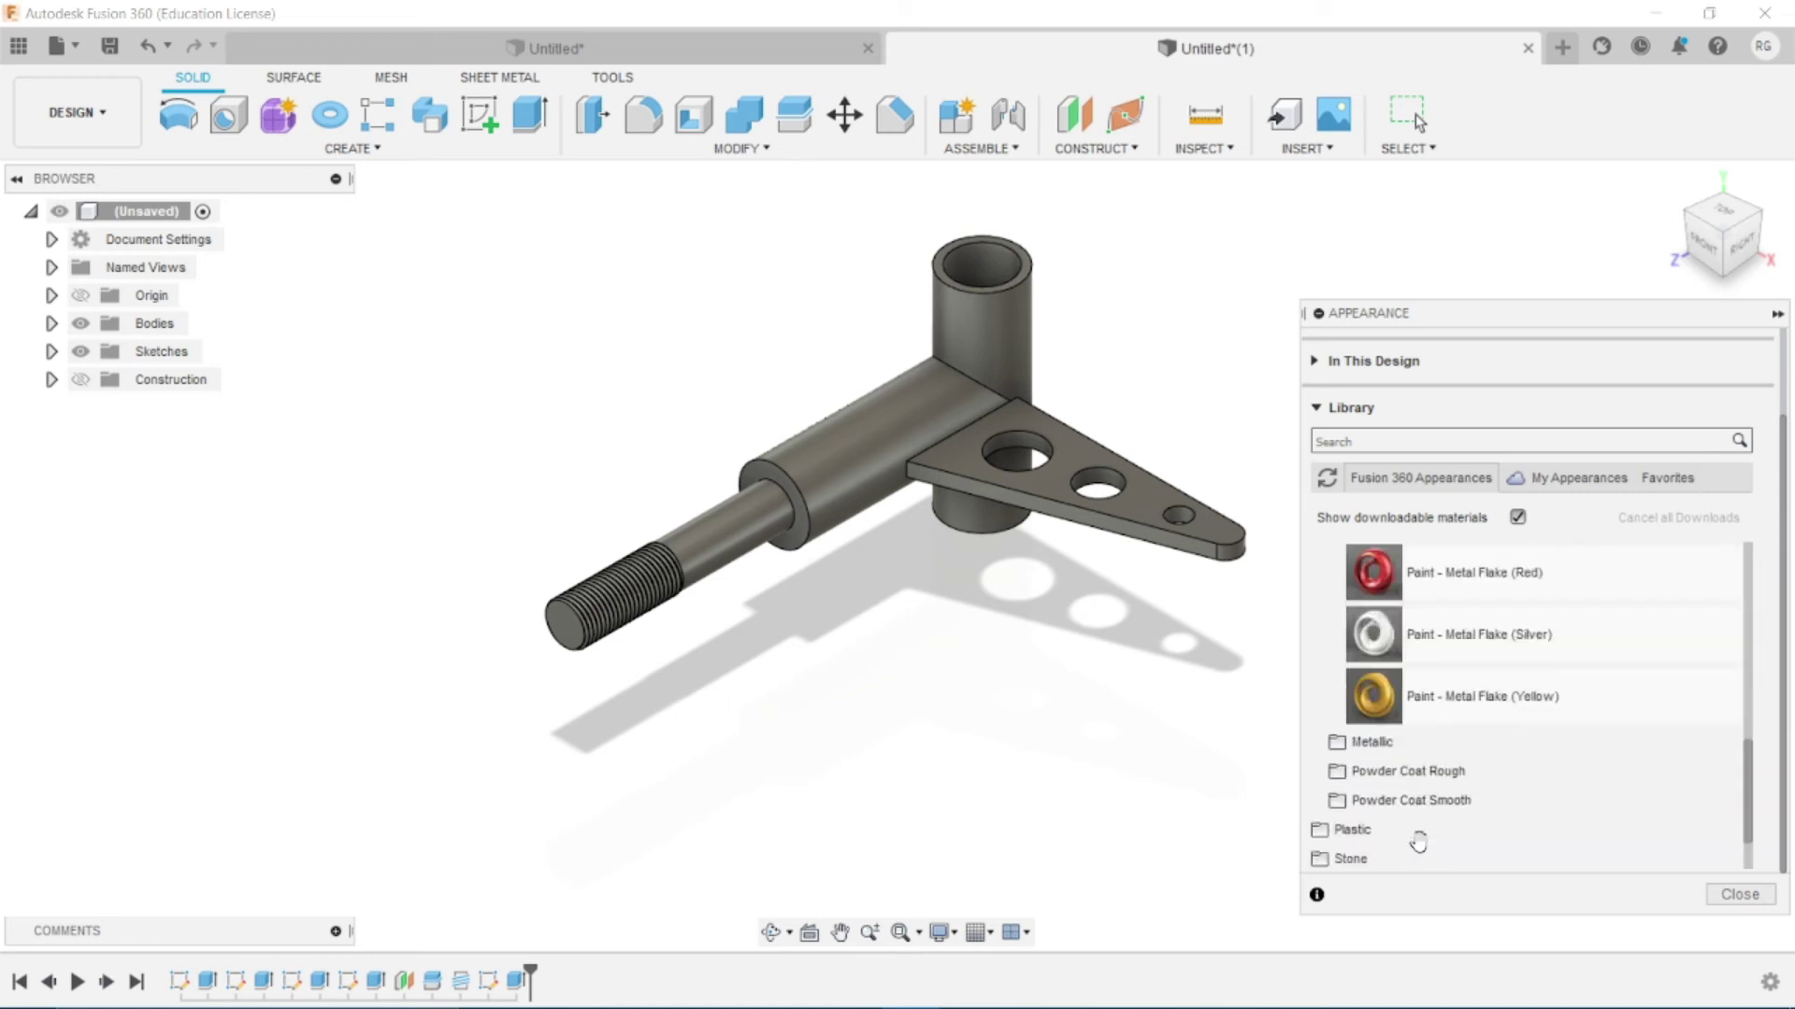
{"action": "scroll", "coordinate": [1418, 841], "scroll_direction": "up", "scroll_amount": 3}
{"action": "left_click_drag", "start_coordinate": [1093, 617], "coordinate": [902, 455]}
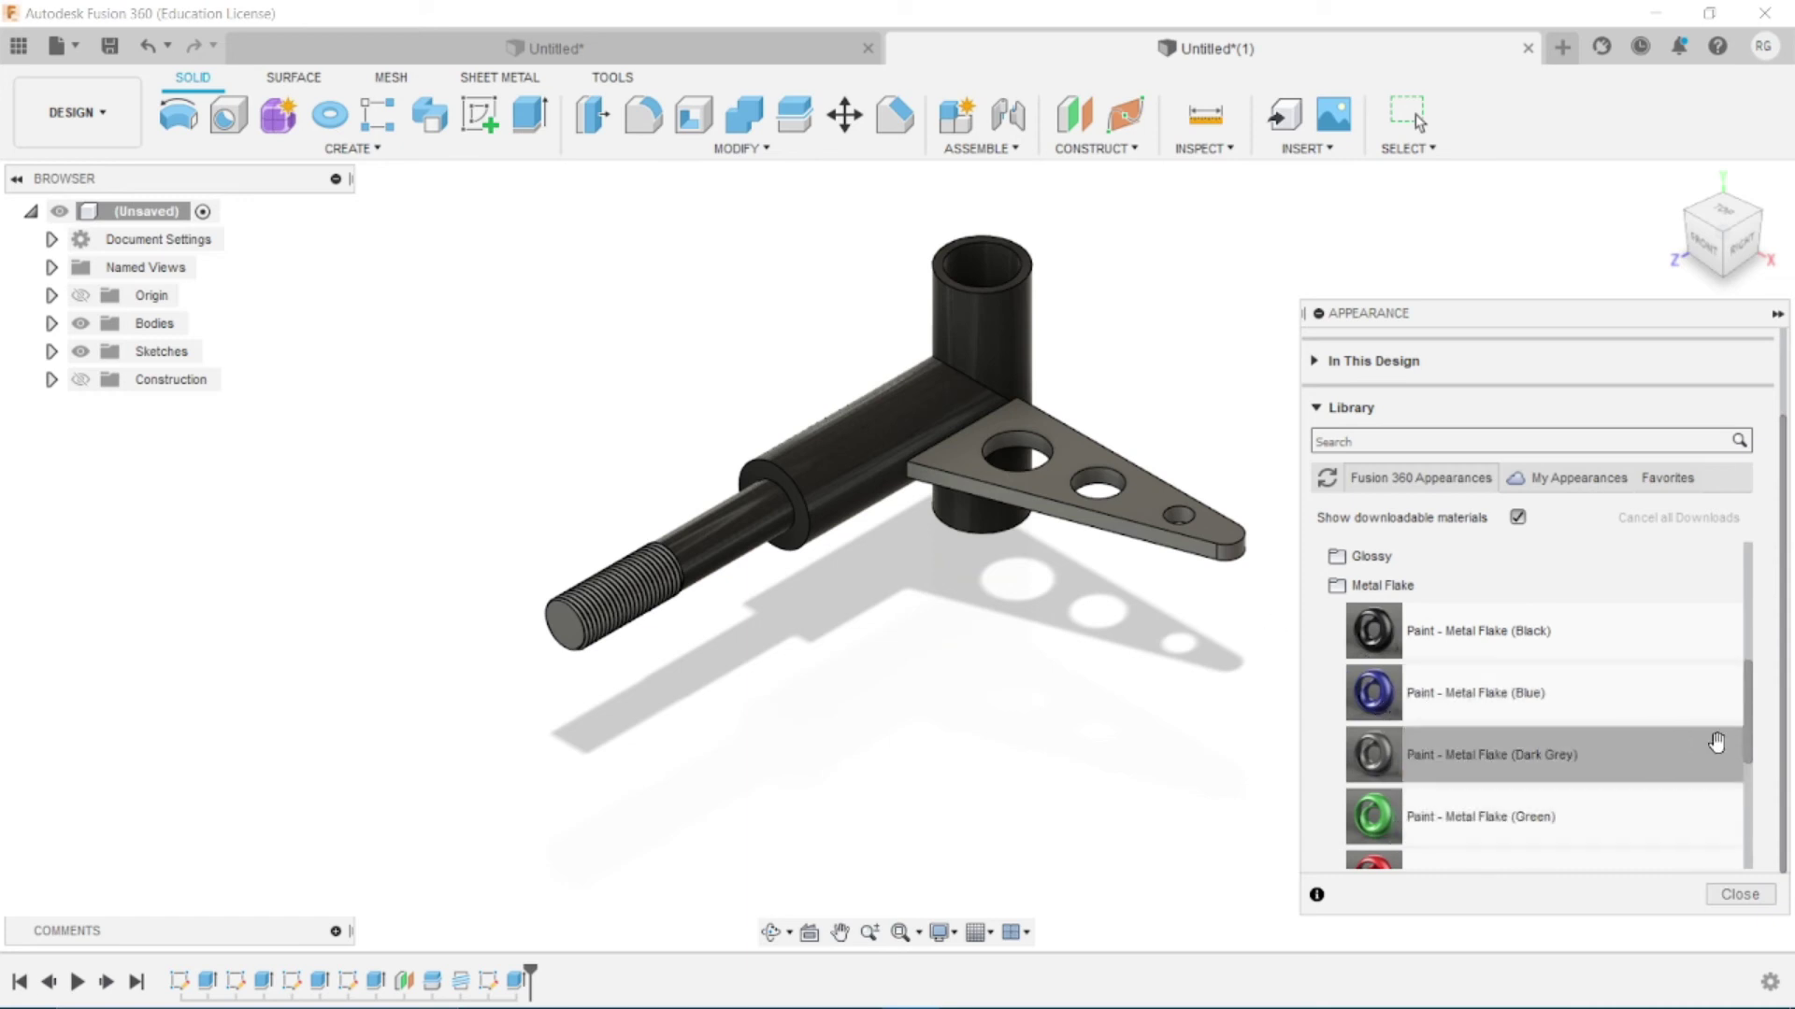
Paint the plate yellow metal flake and restore the threaded end to dark grey
{"action": "left_click_drag", "start_coordinate": [1750, 721], "coordinate": [1750, 762]}
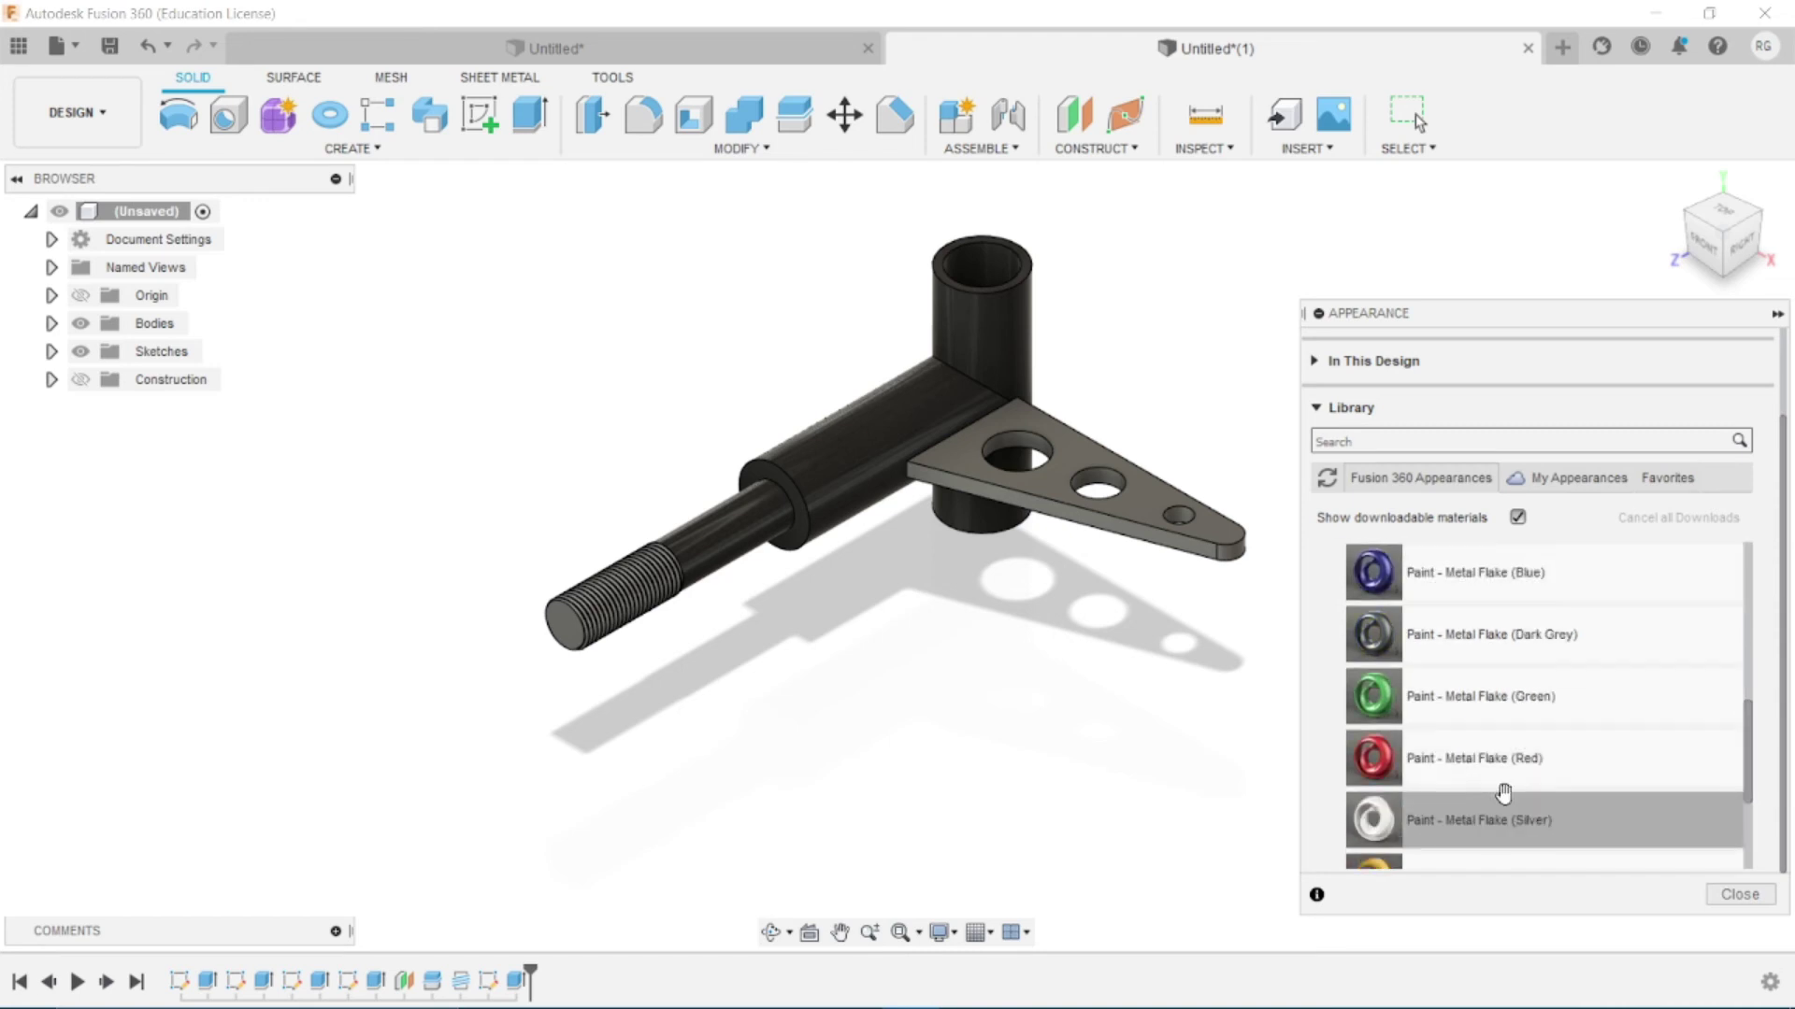
{"action": "mouse_move", "coordinate": [1495, 820]}
{"action": "left_mouse_down"}
{"action": "mouse_move", "coordinate": [1343, 832]}
{"action": "mouse_move", "coordinate": [1162, 541]}
{"action": "left_mouse_up"}
{"action": "left_click_drag", "start_coordinate": [1383, 860], "coordinate": [592, 624]}
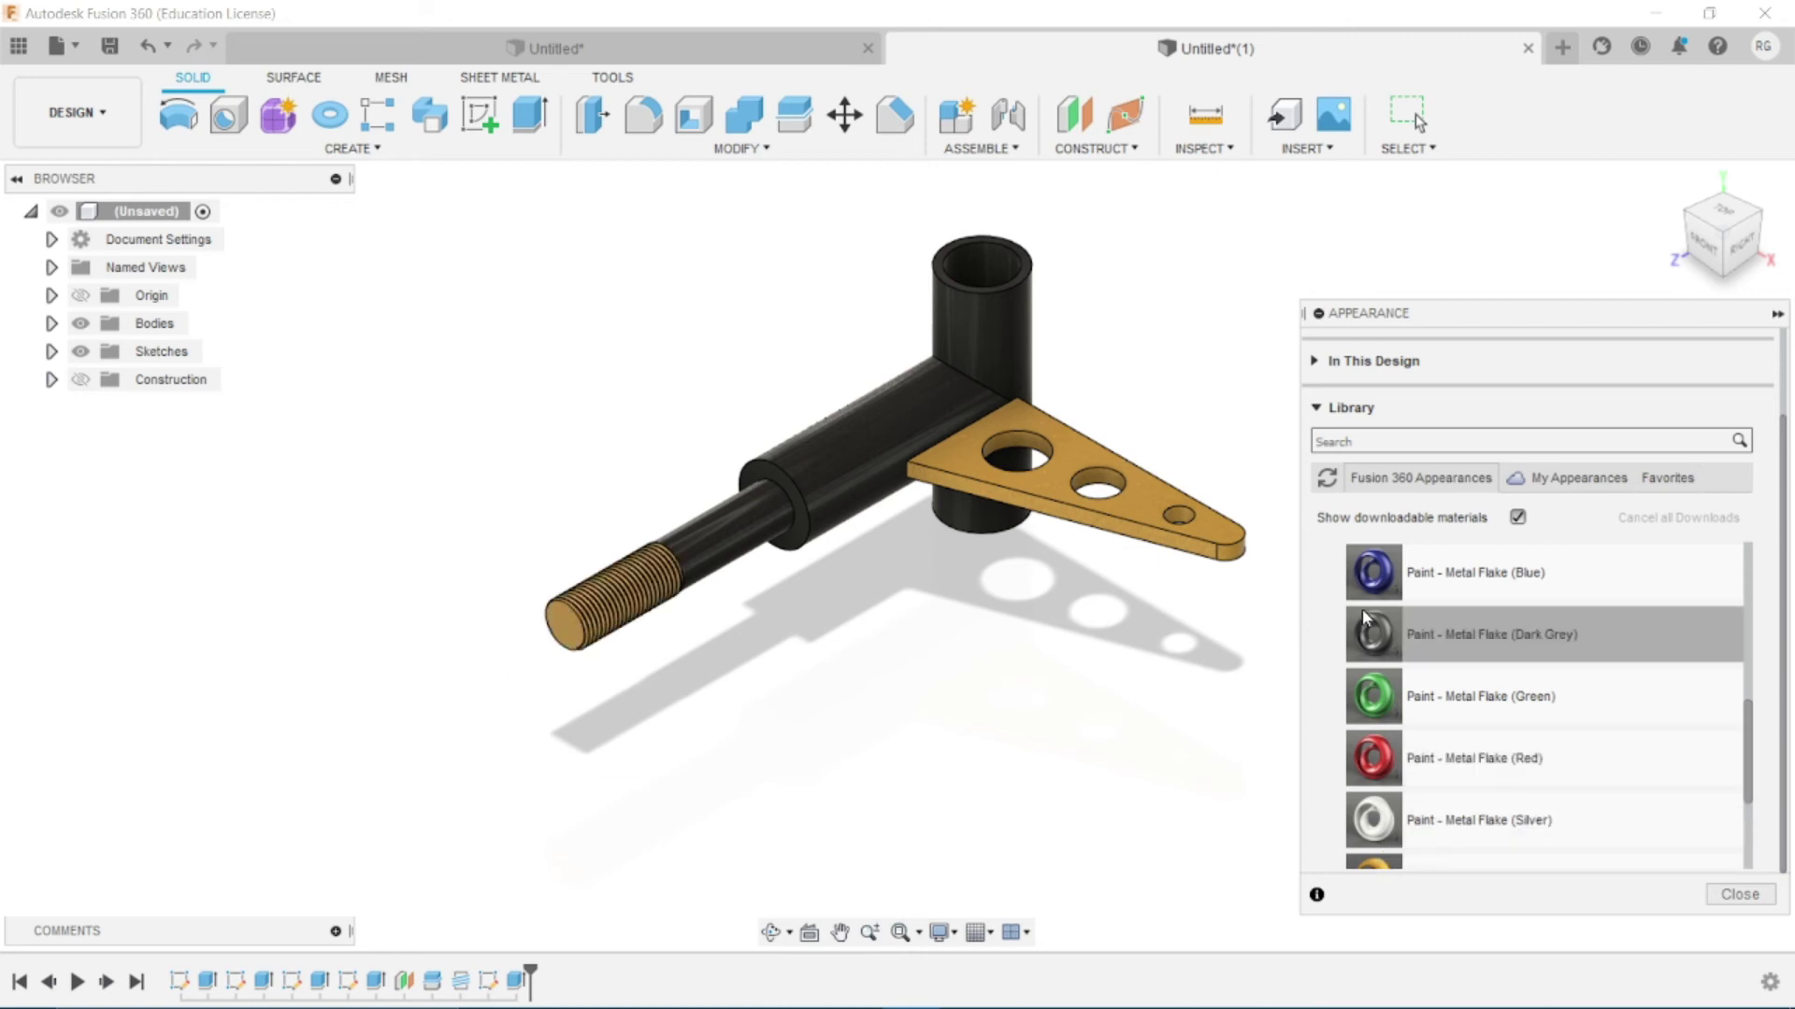
{"action": "left_click_drag", "start_coordinate": [1396, 628], "coordinate": [578, 595]}
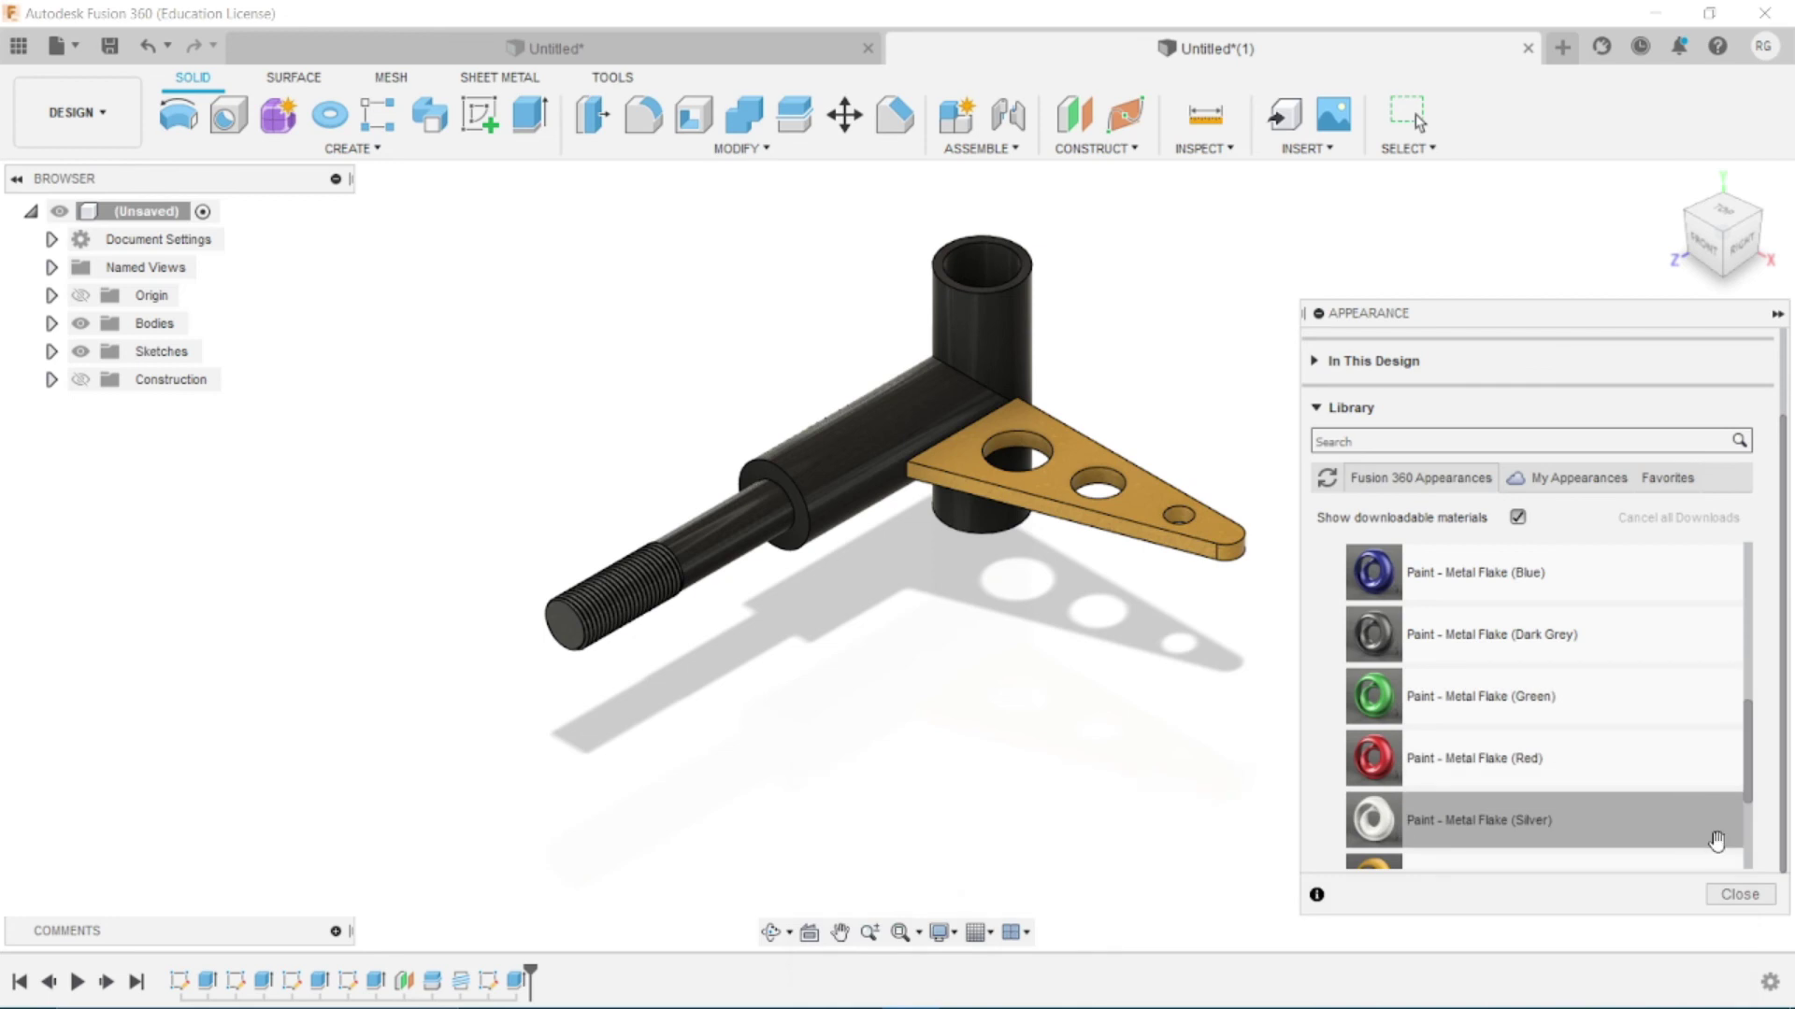
{"action": "left_click", "coordinate": [1738, 893]}
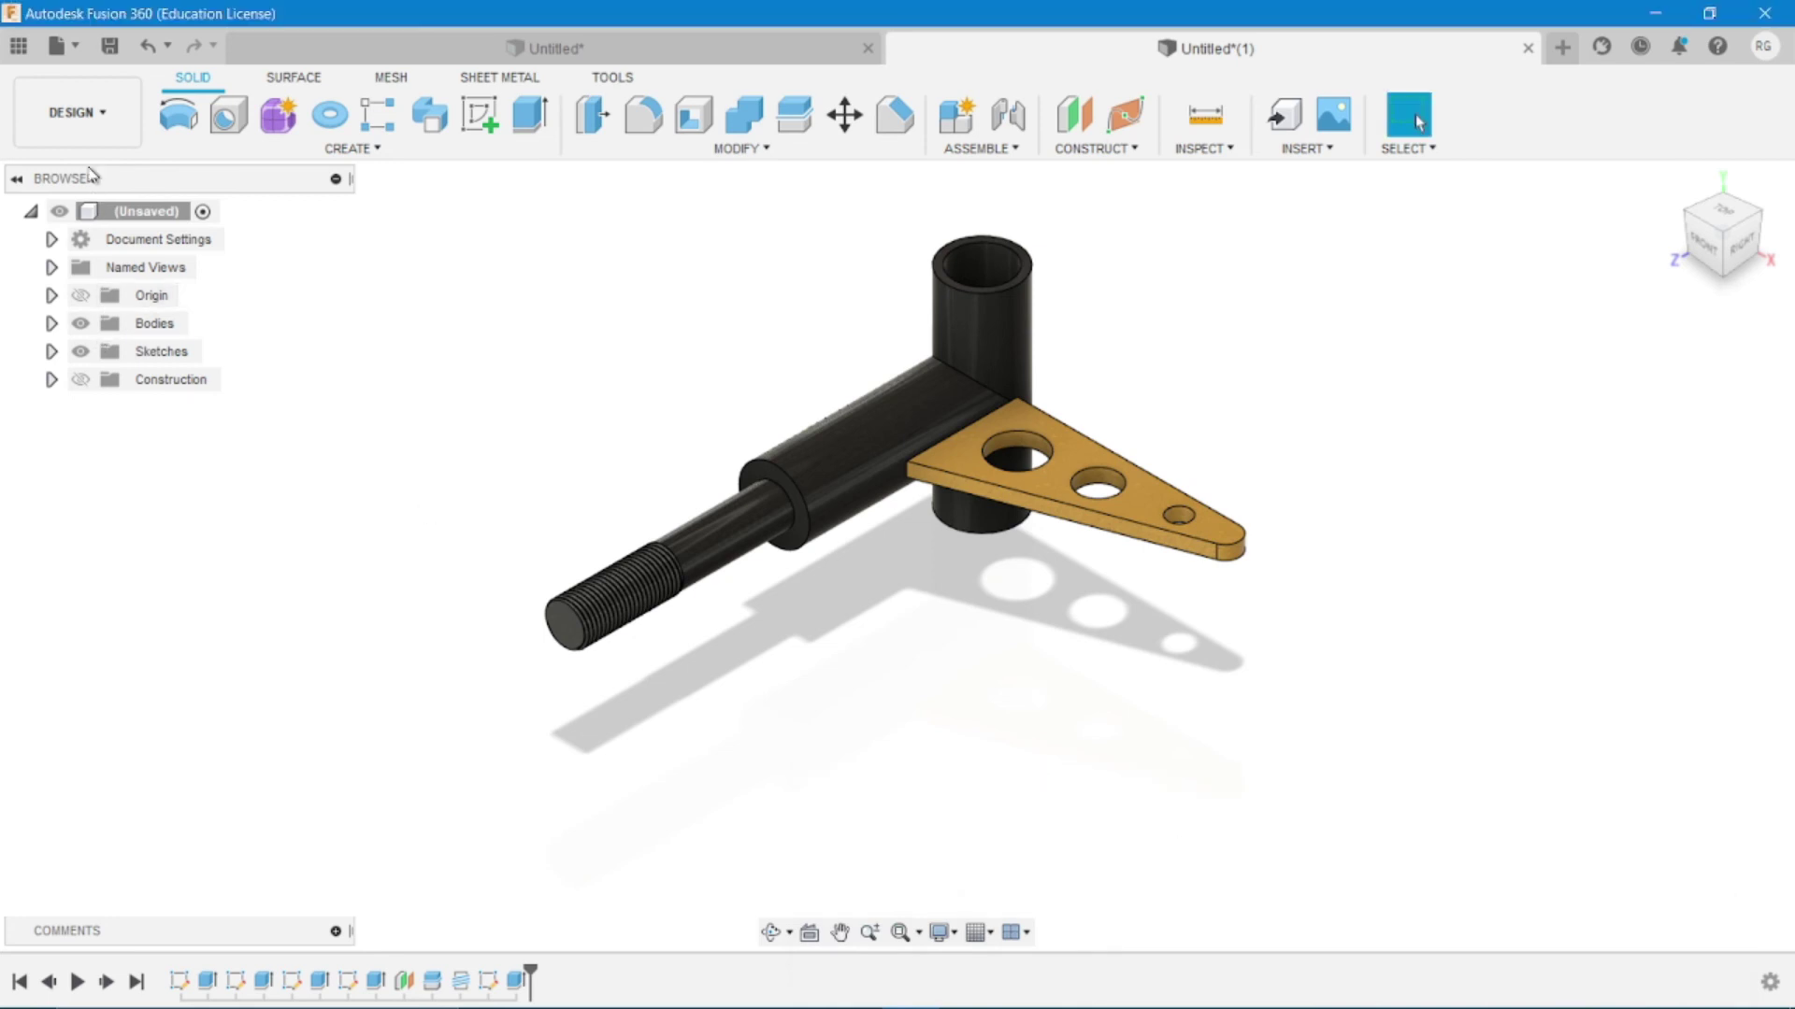
Switch to the Render workspace, orbit the model, and return to the home view
{"action": "left_click", "coordinate": [75, 112]}
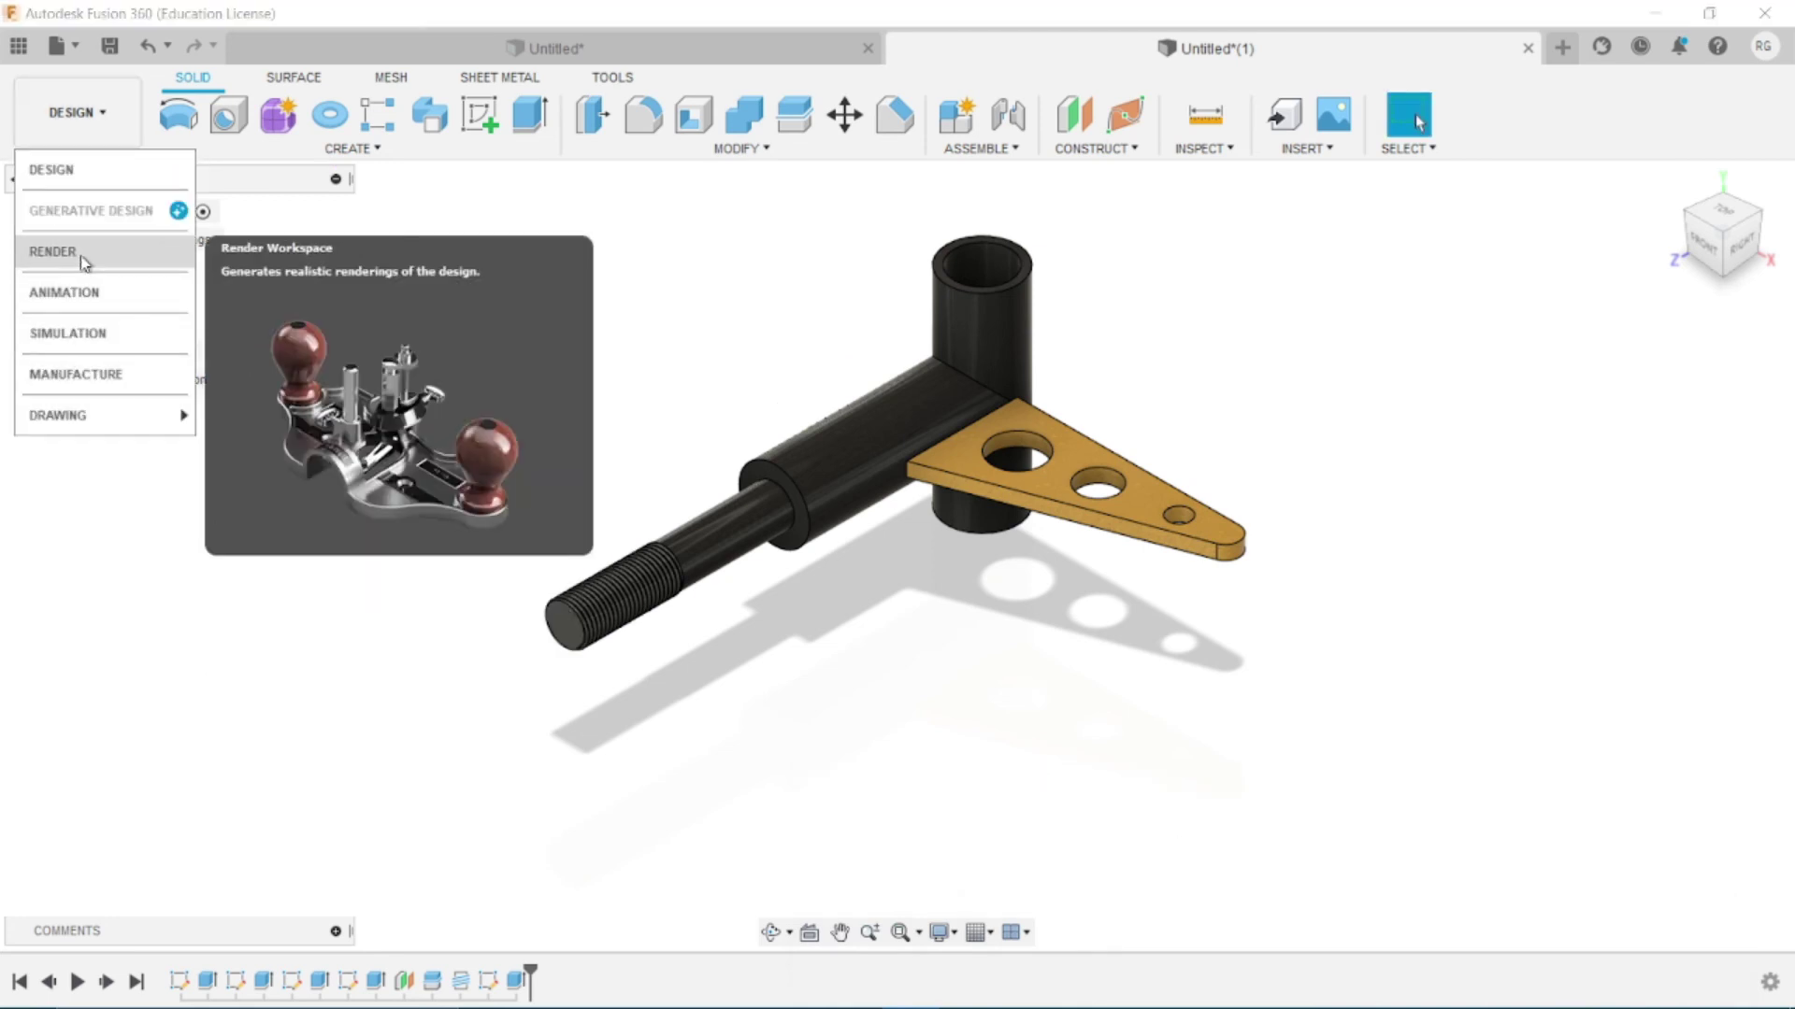
{"action": "left_click", "coordinate": [82, 254]}
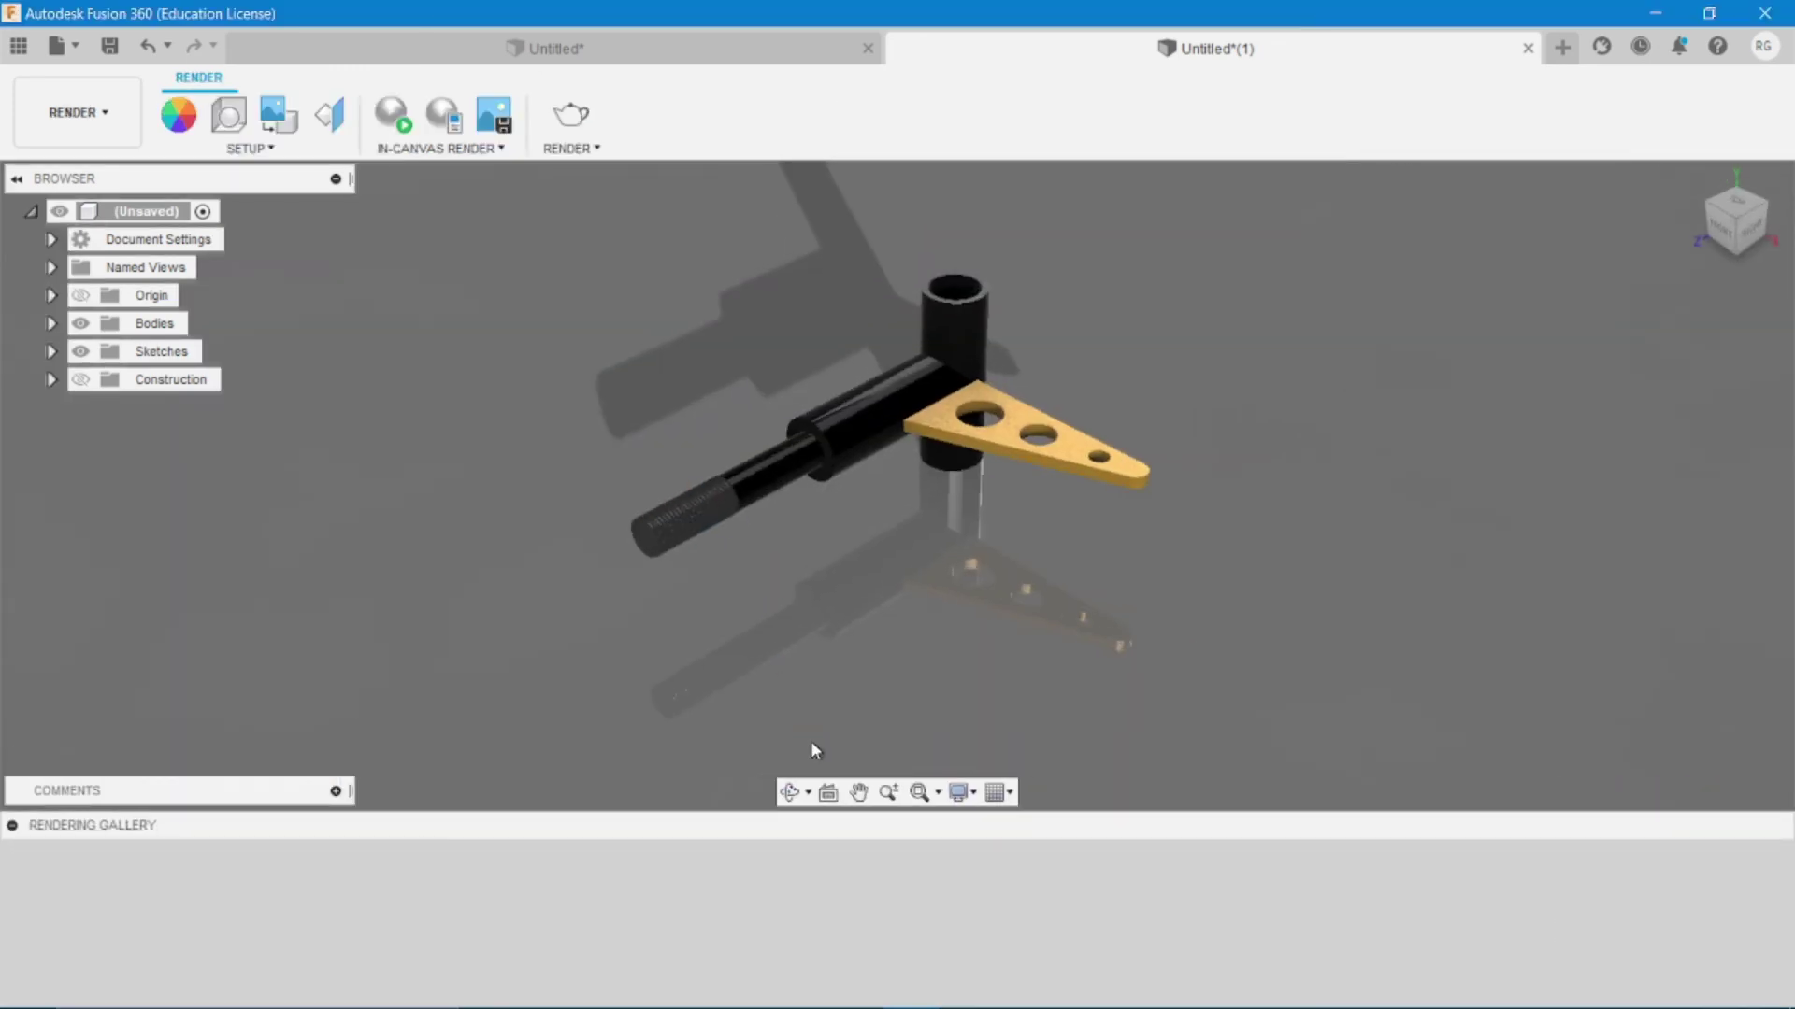
{"action": "mouse_move", "coordinate": [927, 566]}
{"action": "left_mouse_down"}
{"action": "mouse_move", "coordinate": [1093, 525]}
{"action": "mouse_move", "coordinate": [890, 575]}
{"action": "left_mouse_up"}
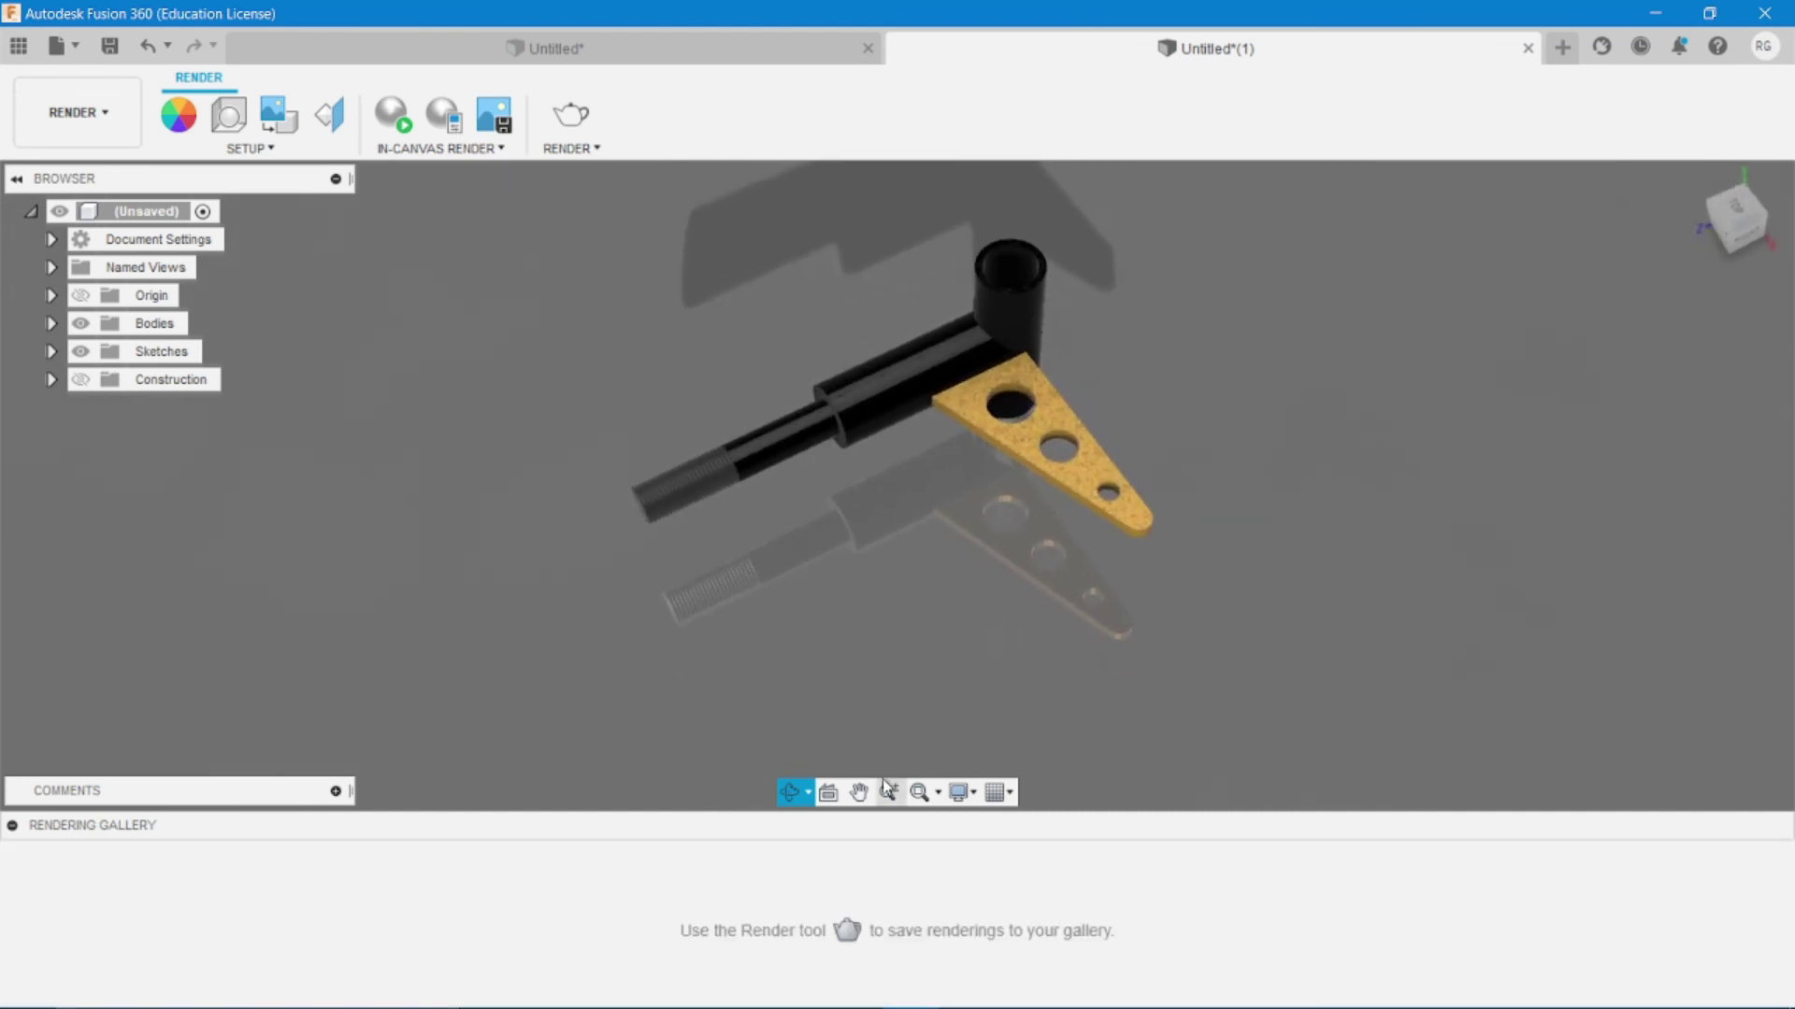
{"action": "left_click_drag", "start_coordinate": [929, 713], "coordinate": [946, 552]}
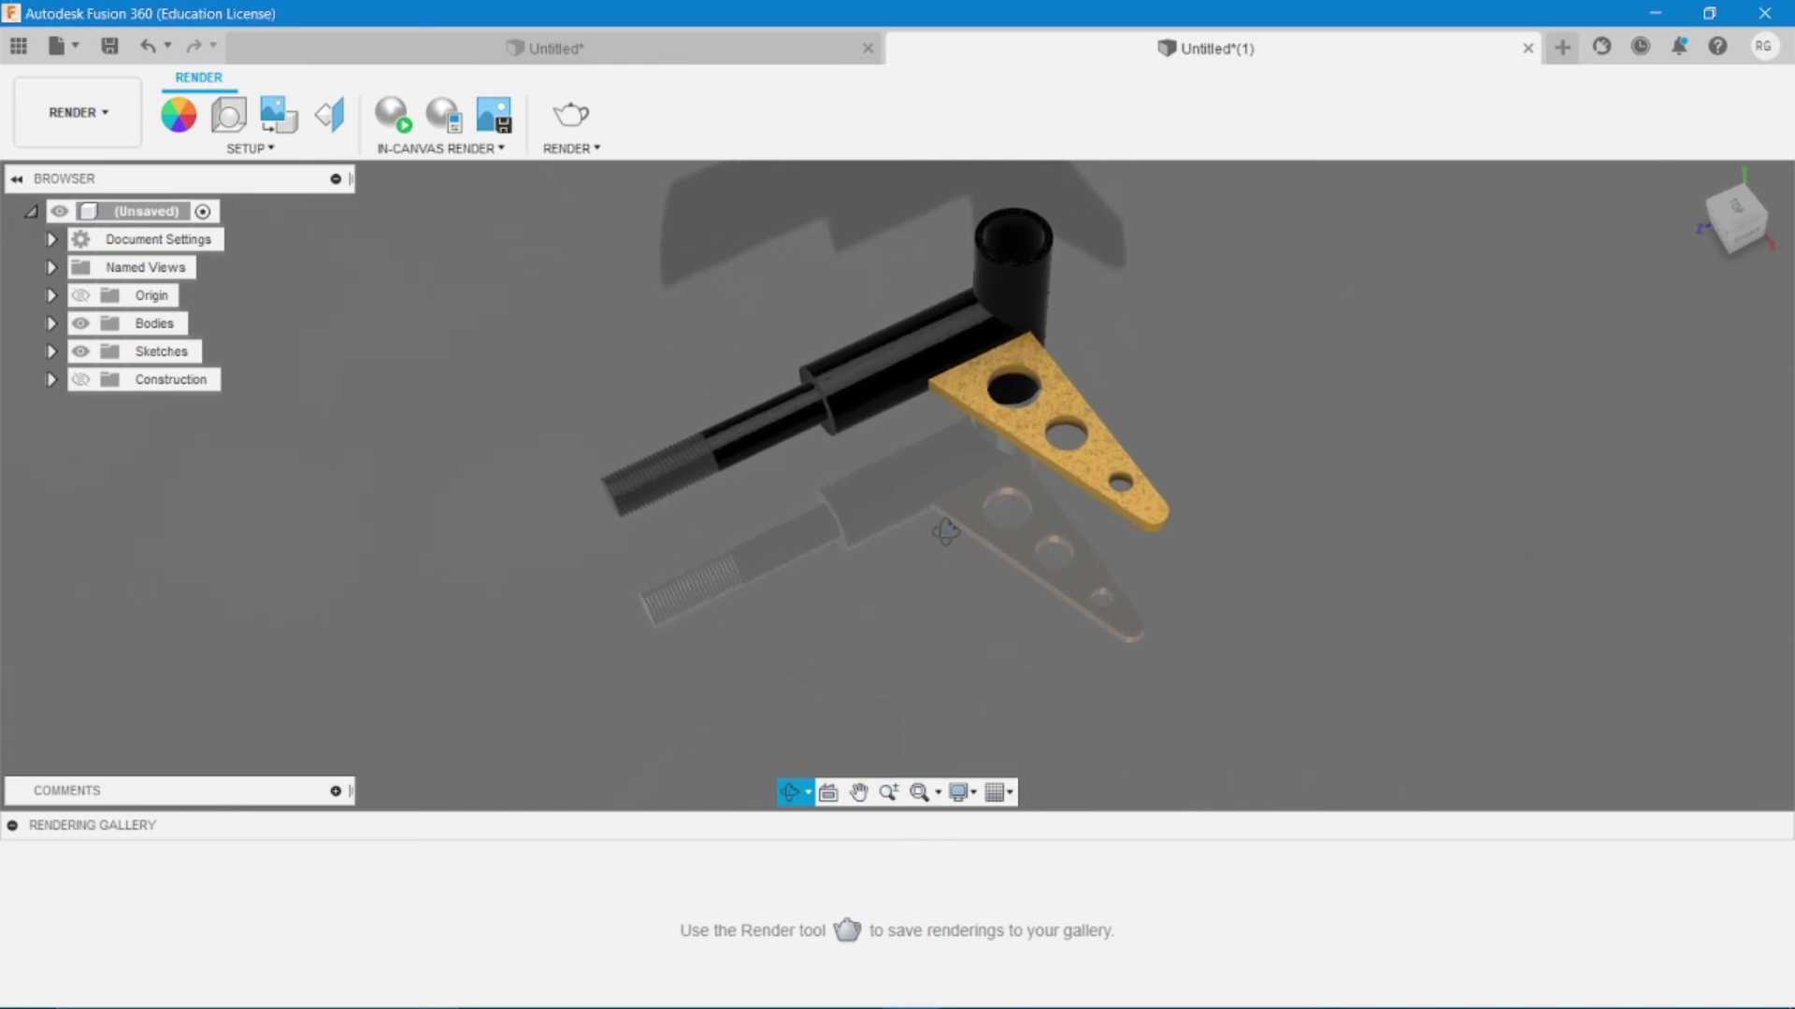
{"action": "left_click", "coordinate": [1694, 175]}
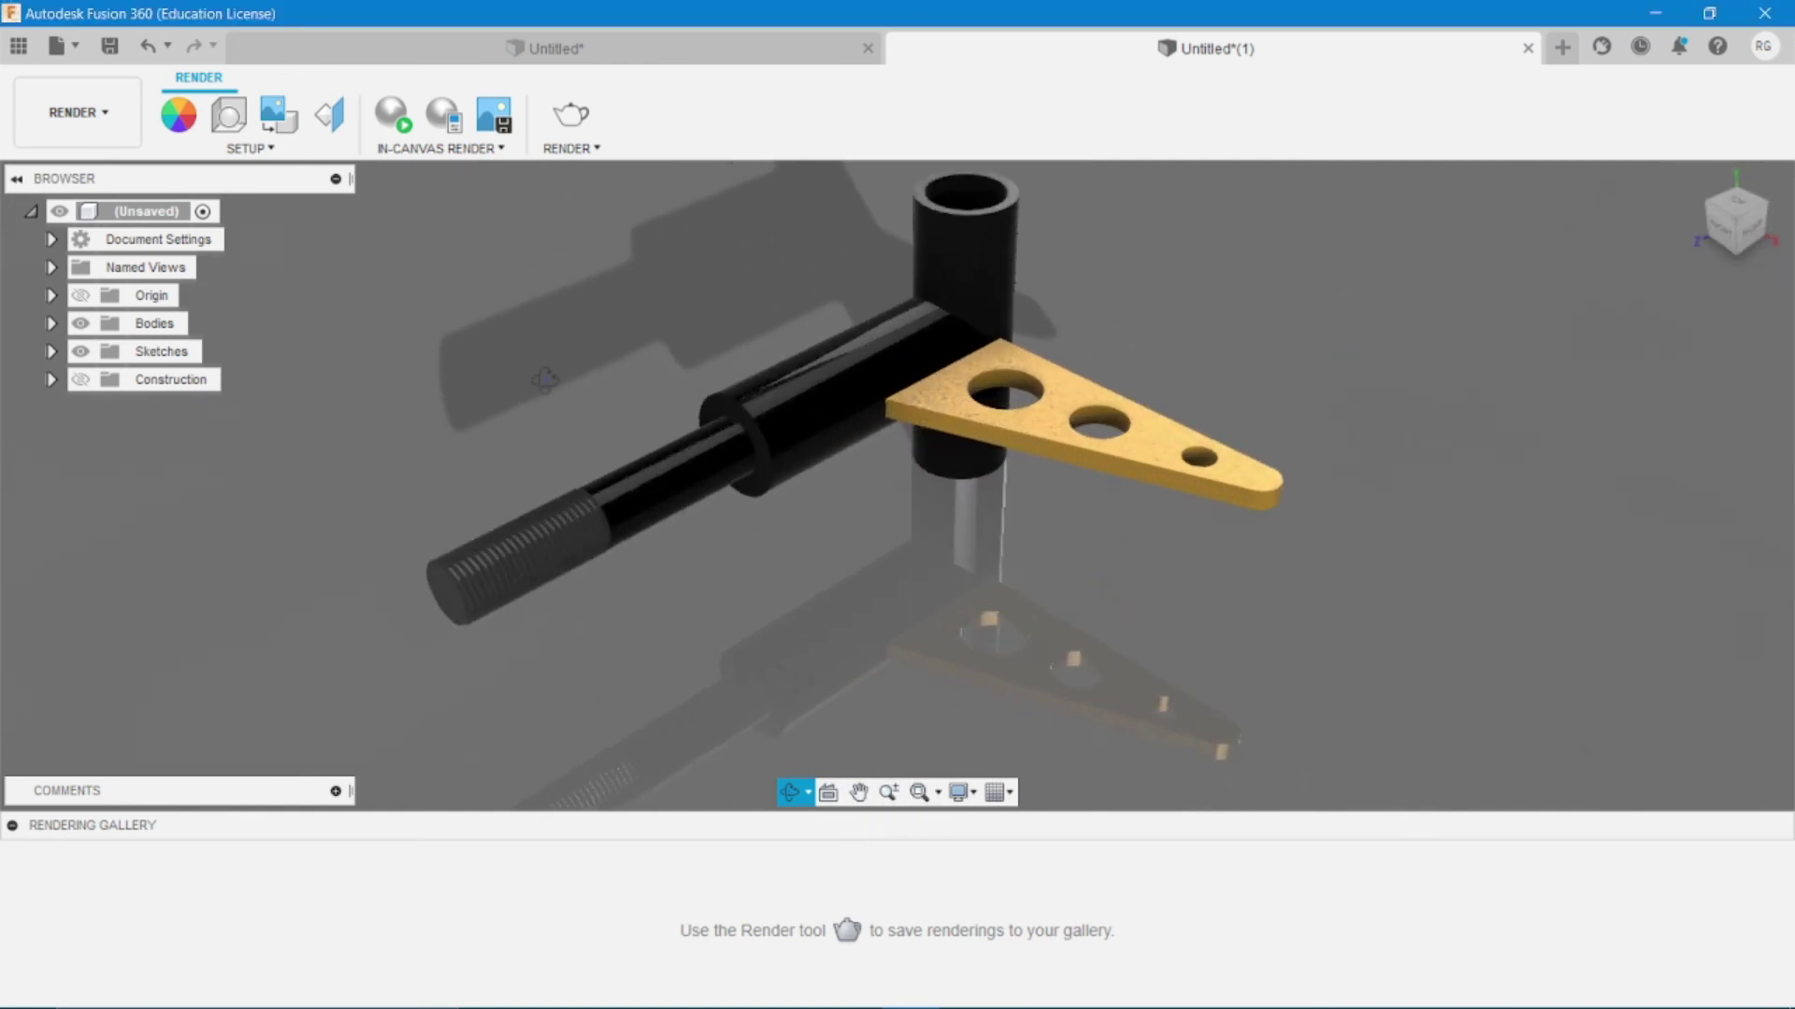
Start the In-Canvas Render of the black and gold arm assembly
{"action": "left_click", "coordinate": [408, 133]}
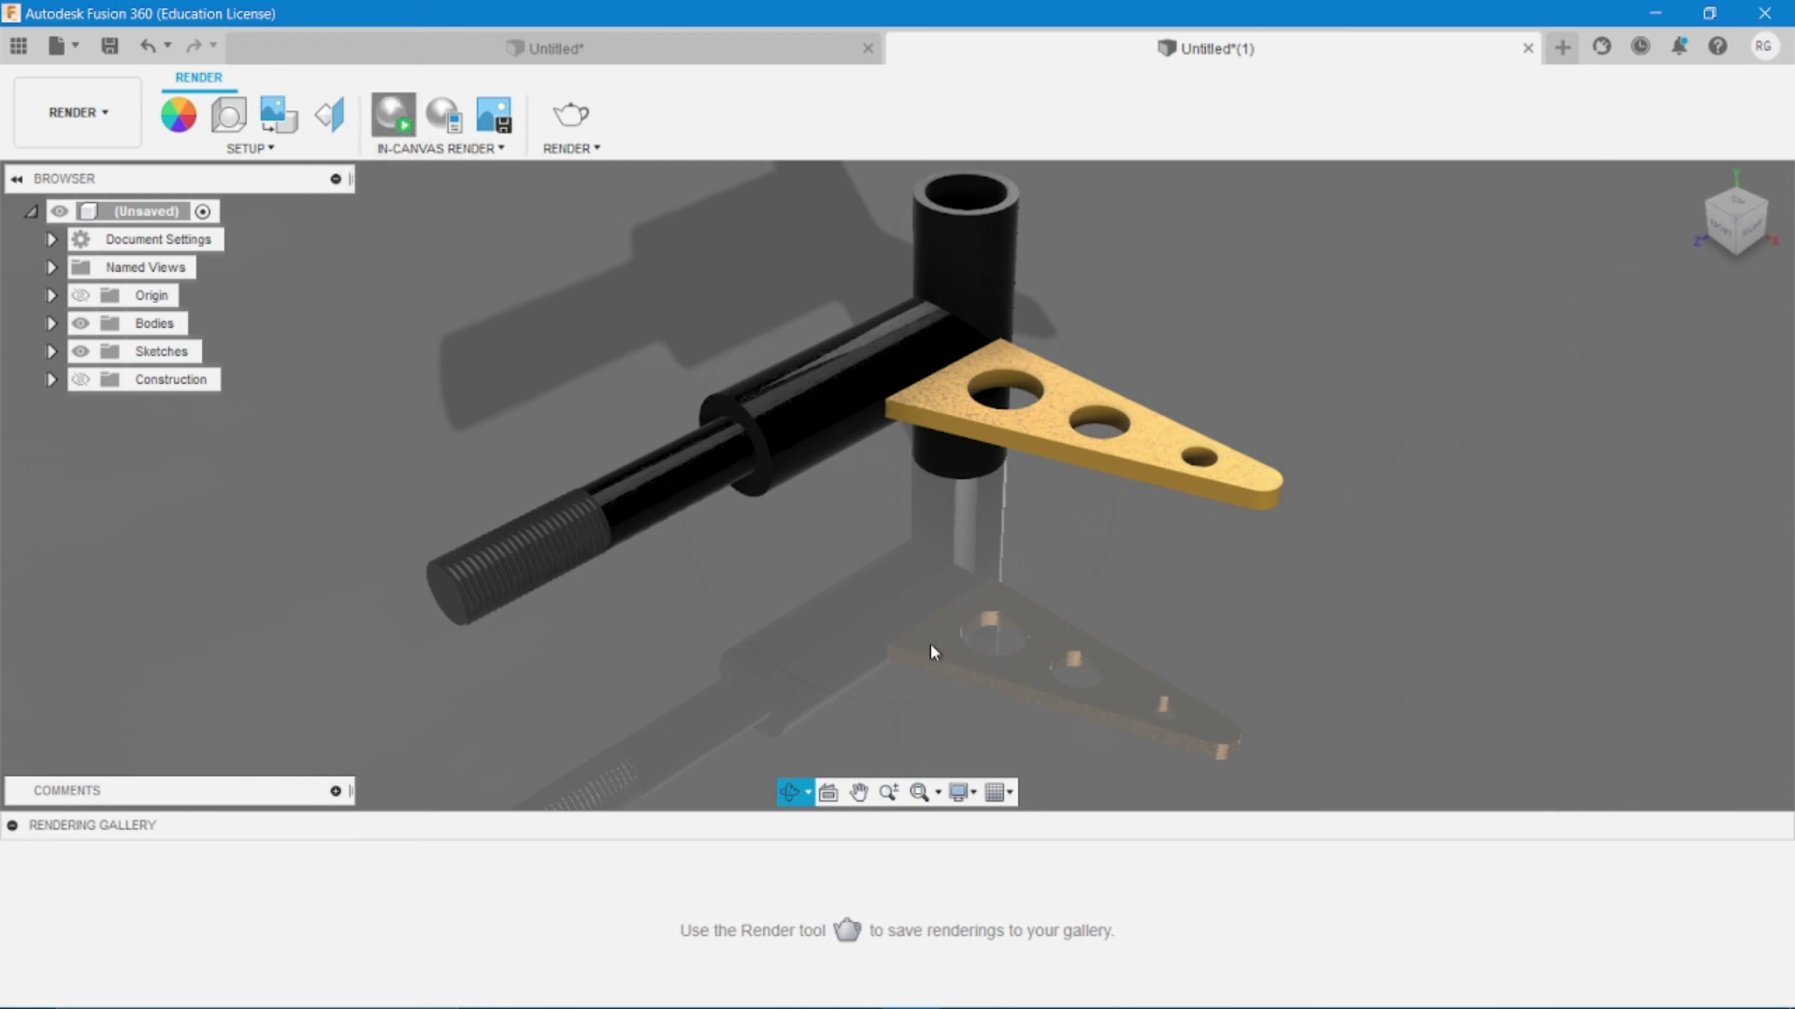